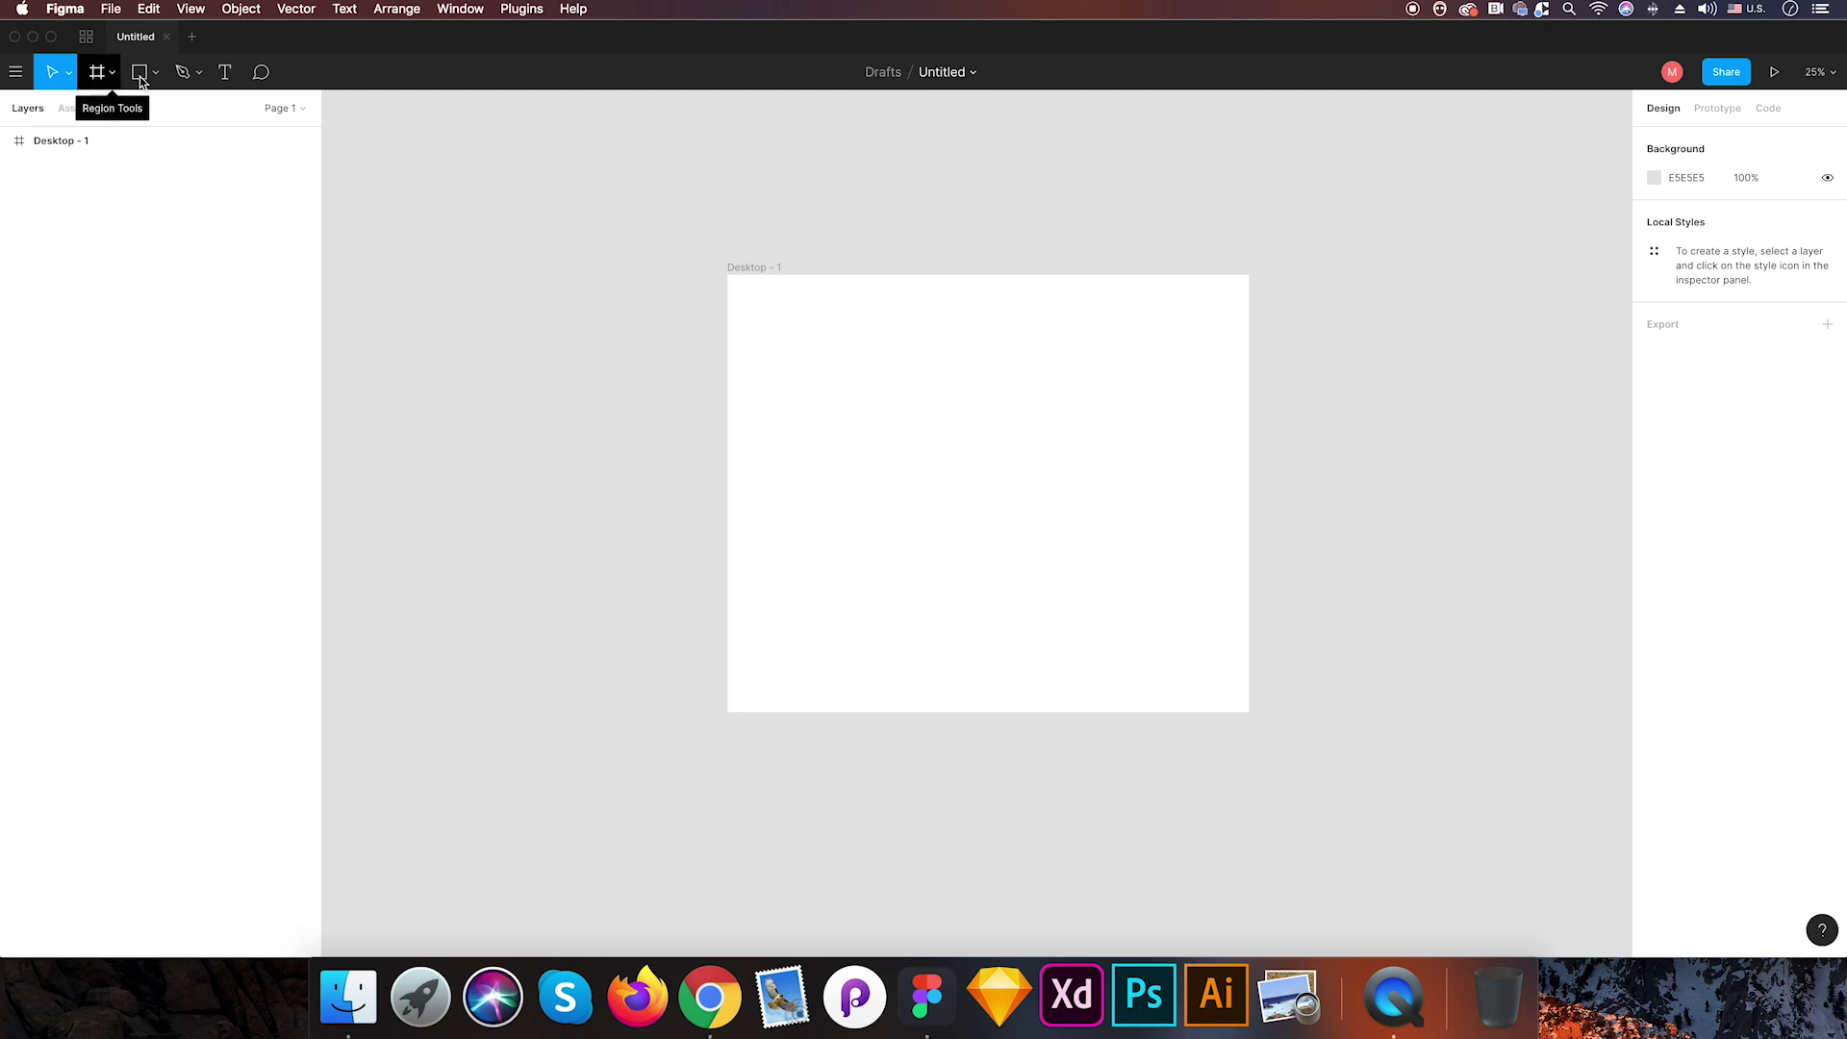
- Open the Move/Scale mode dropdown beside the empty Desktop - 1 frame
left_click(71, 77)
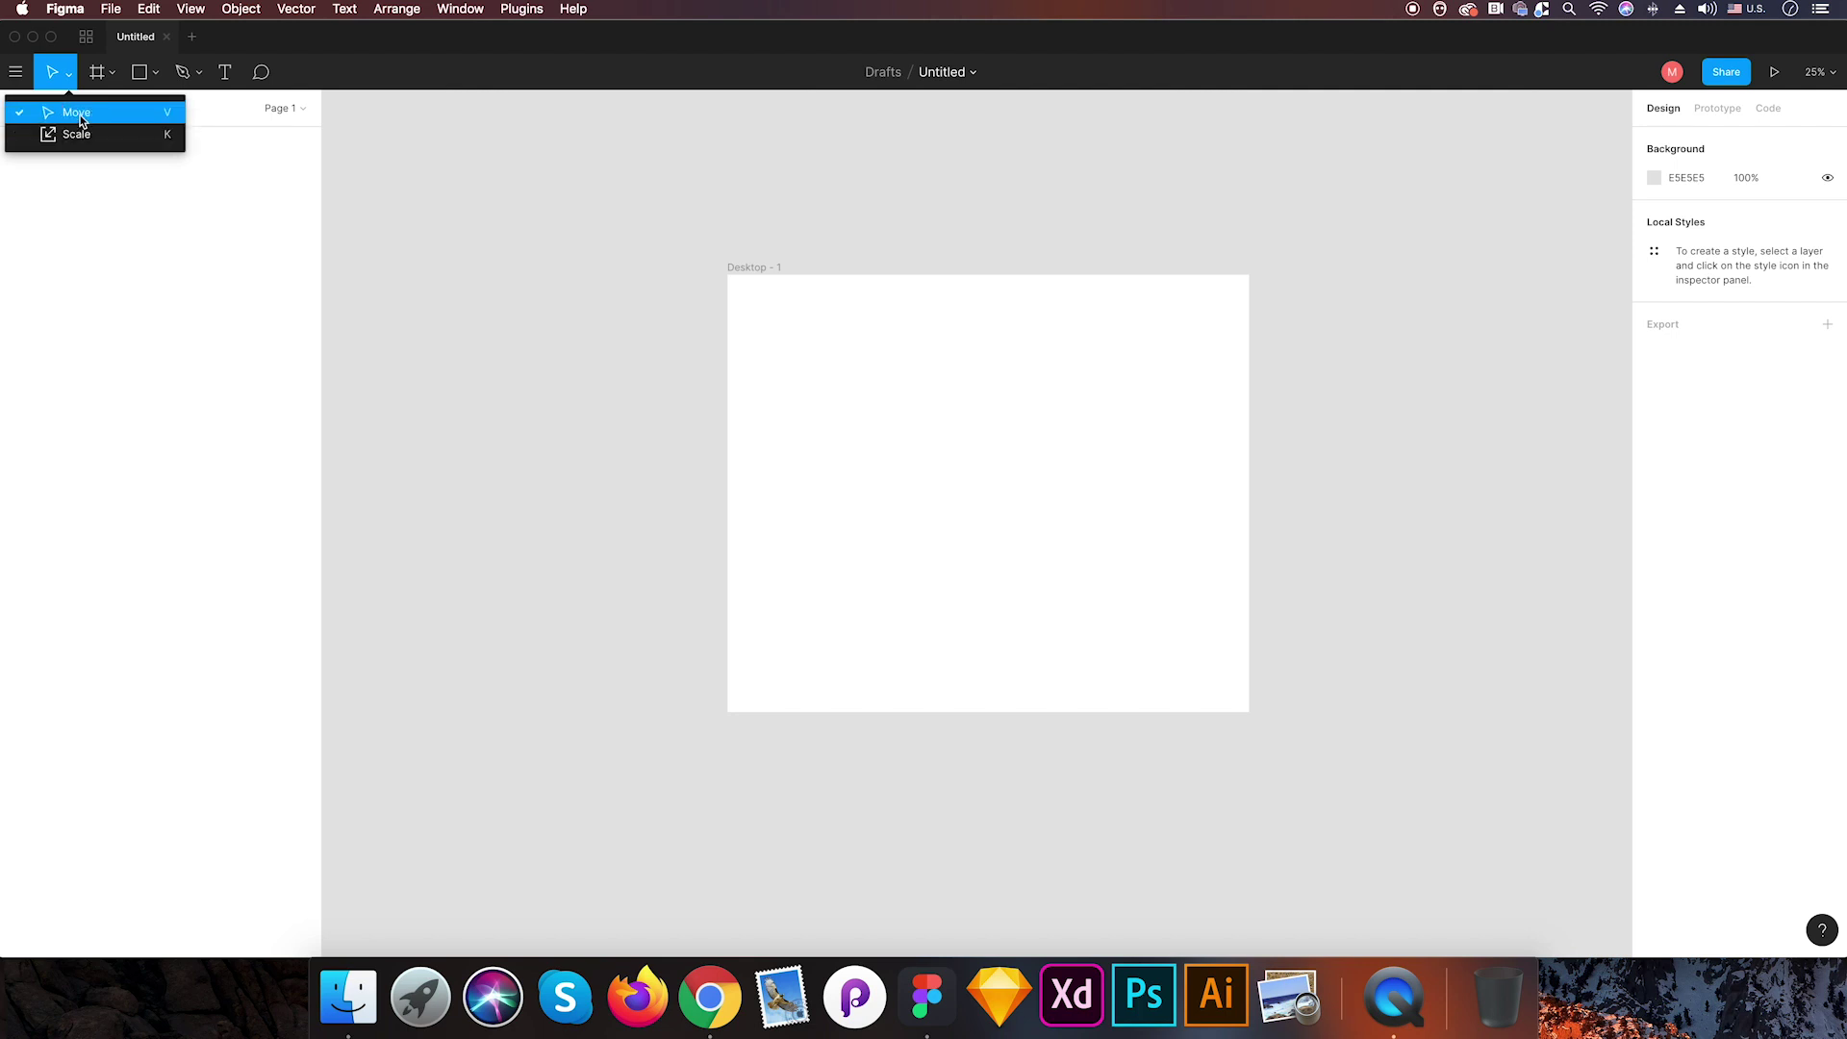
- Draw Rectangle 1, a grey 752×700 rectangle, near Desktop - 1's upper left, keeping square corners
left_click(148, 296)
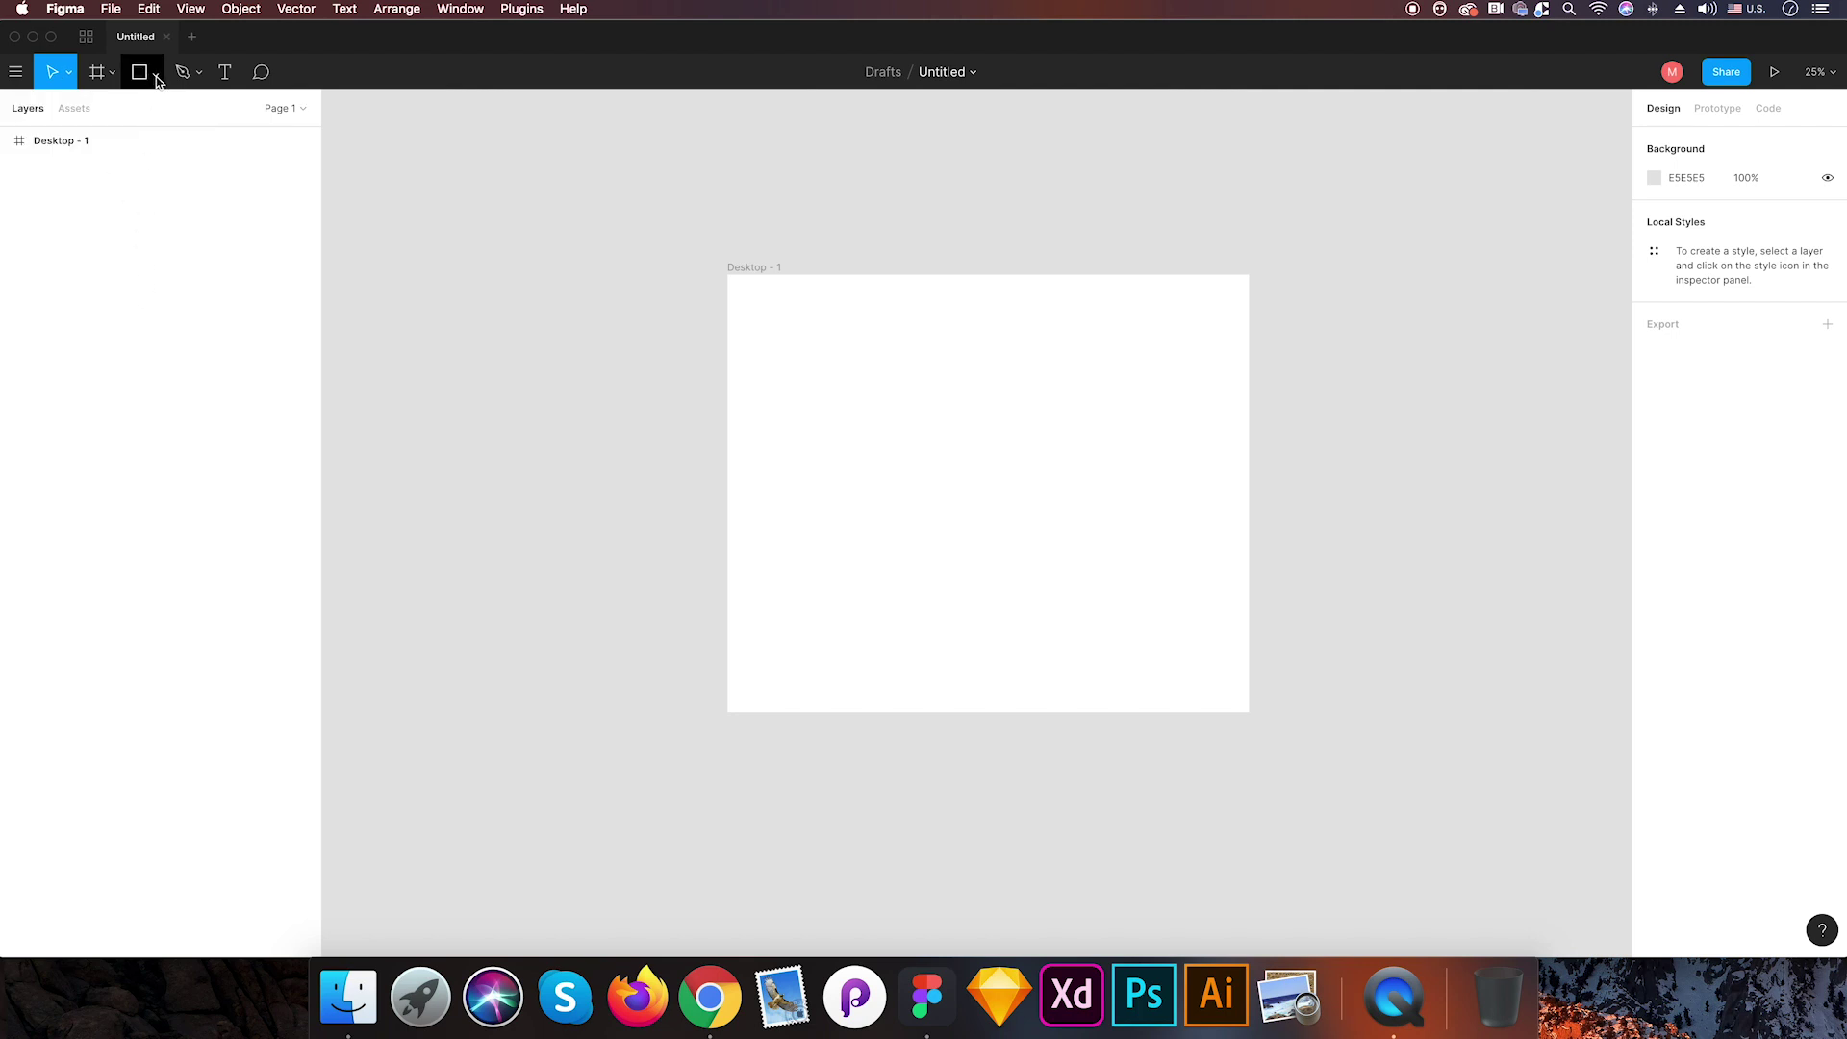
left_click(156, 77)
left_click(140, 112)
left_click_drag(824, 370, 994, 527)
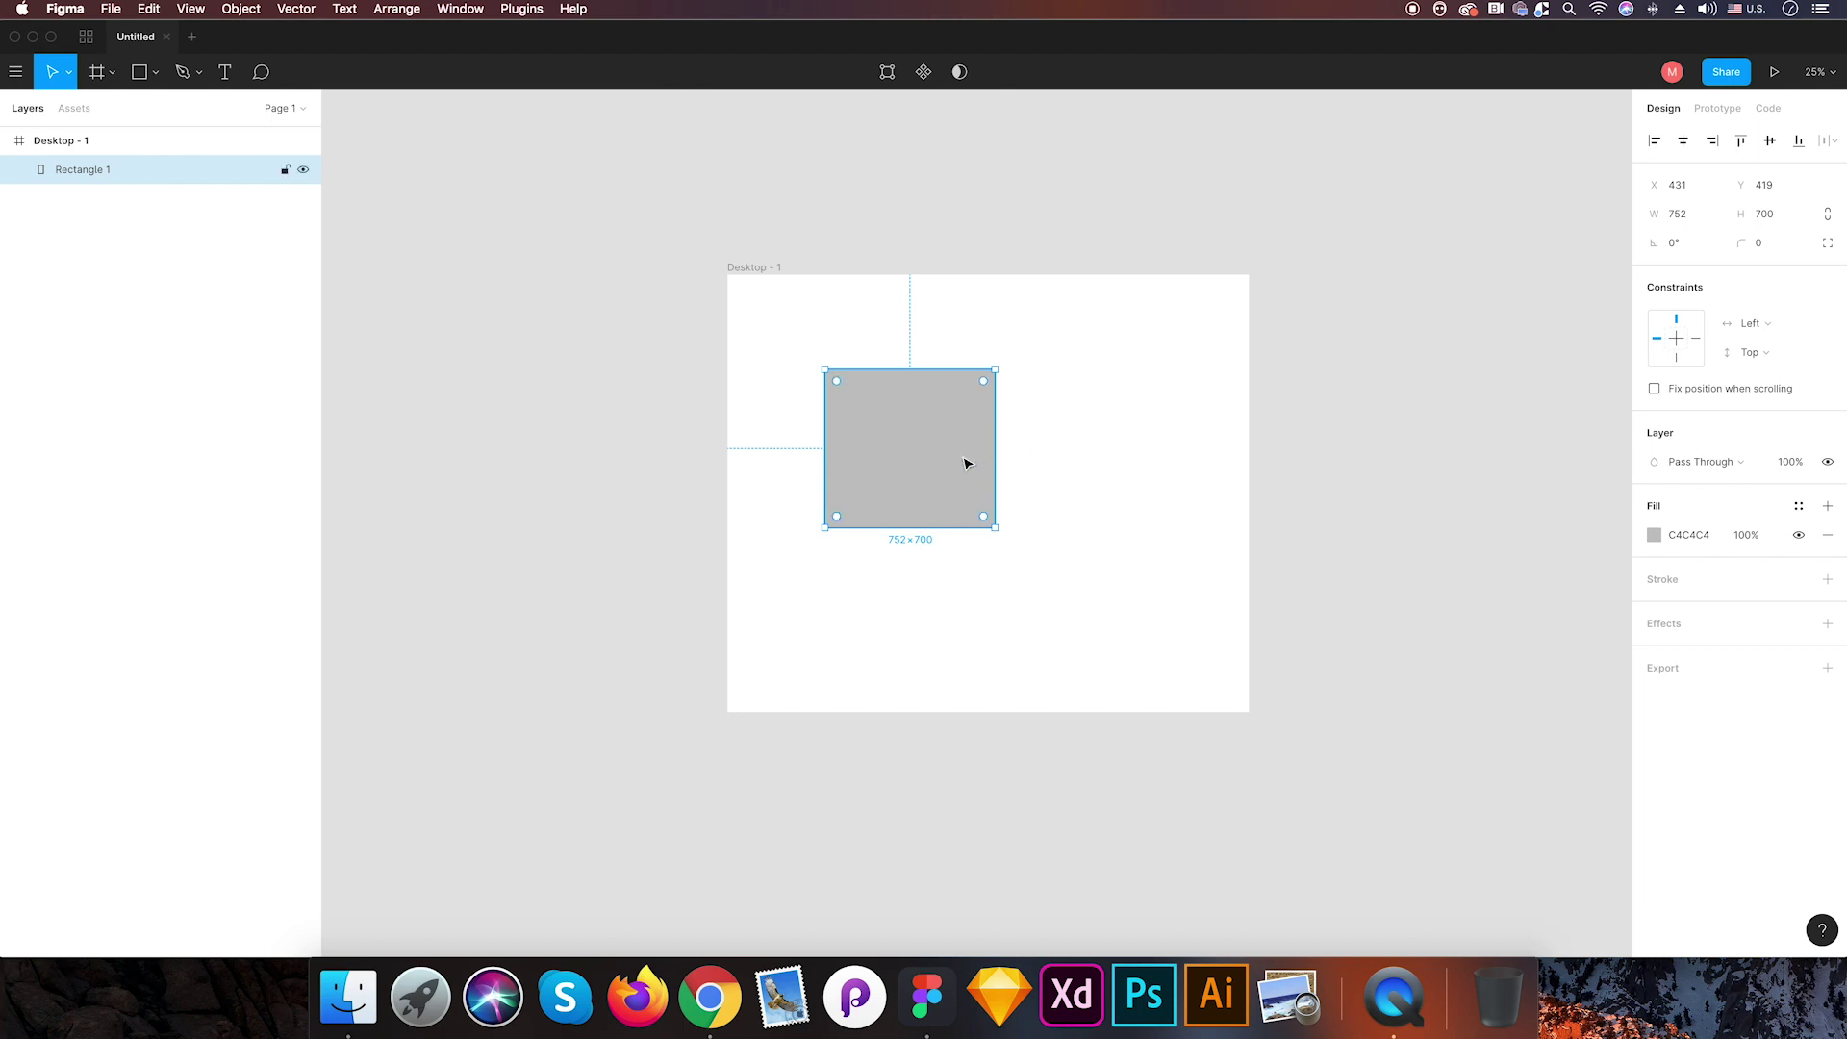
left_click_drag(933, 460, 878, 414)
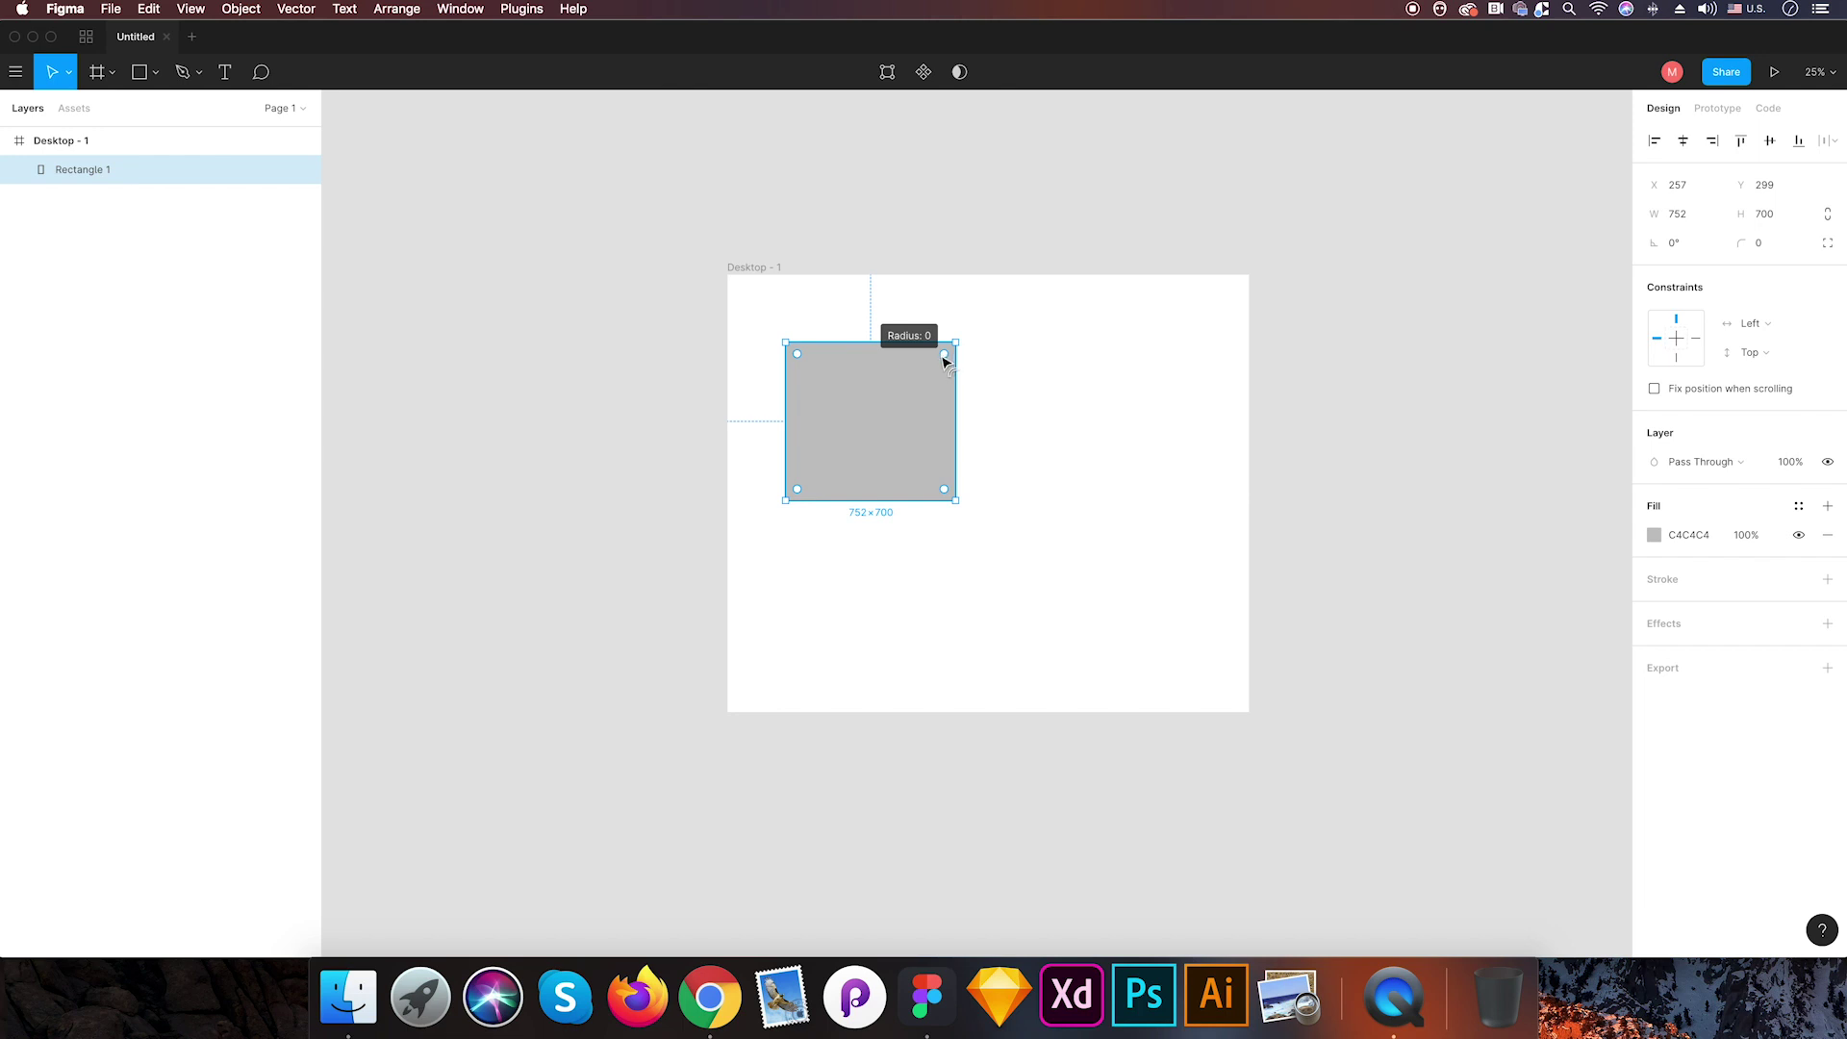
left_click_drag(944, 359, 1005, 306)
- Scale the rectangle up proportionally, then widen it to 1516 and move it toward the frame's centre
left_click(68, 72)
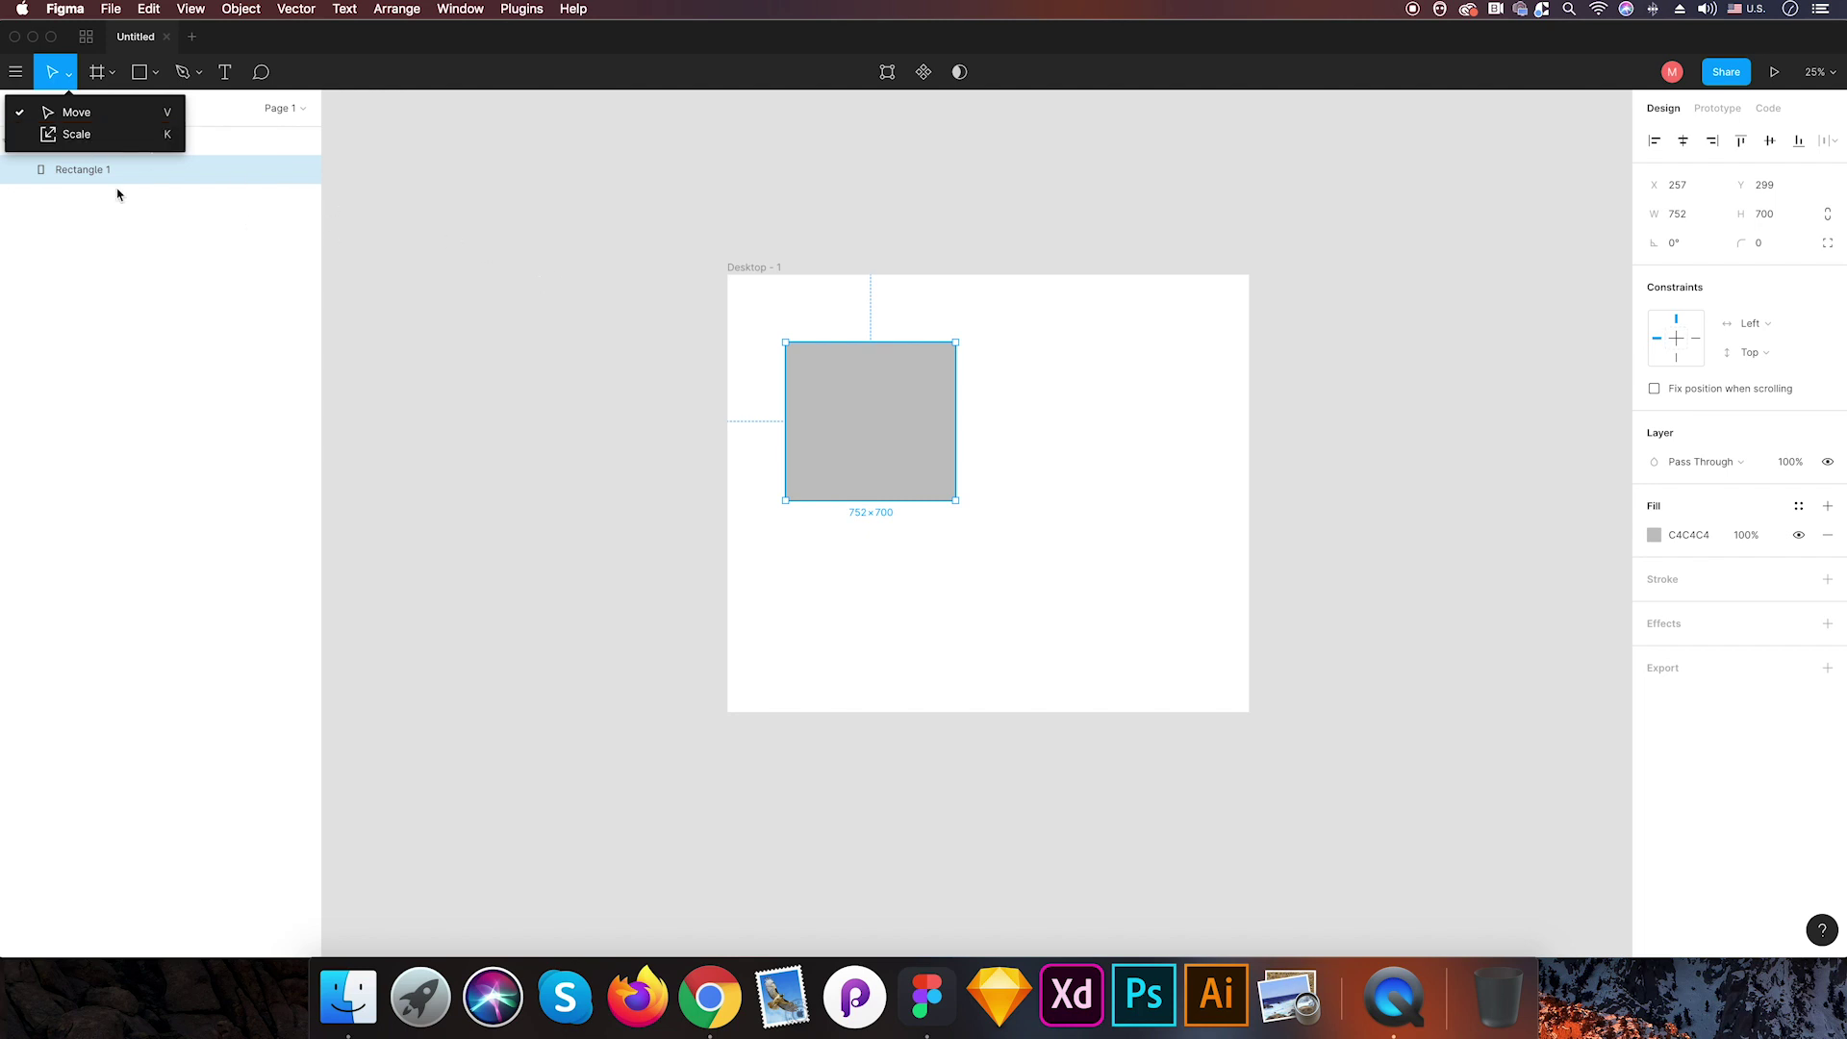
left_click(76, 136)
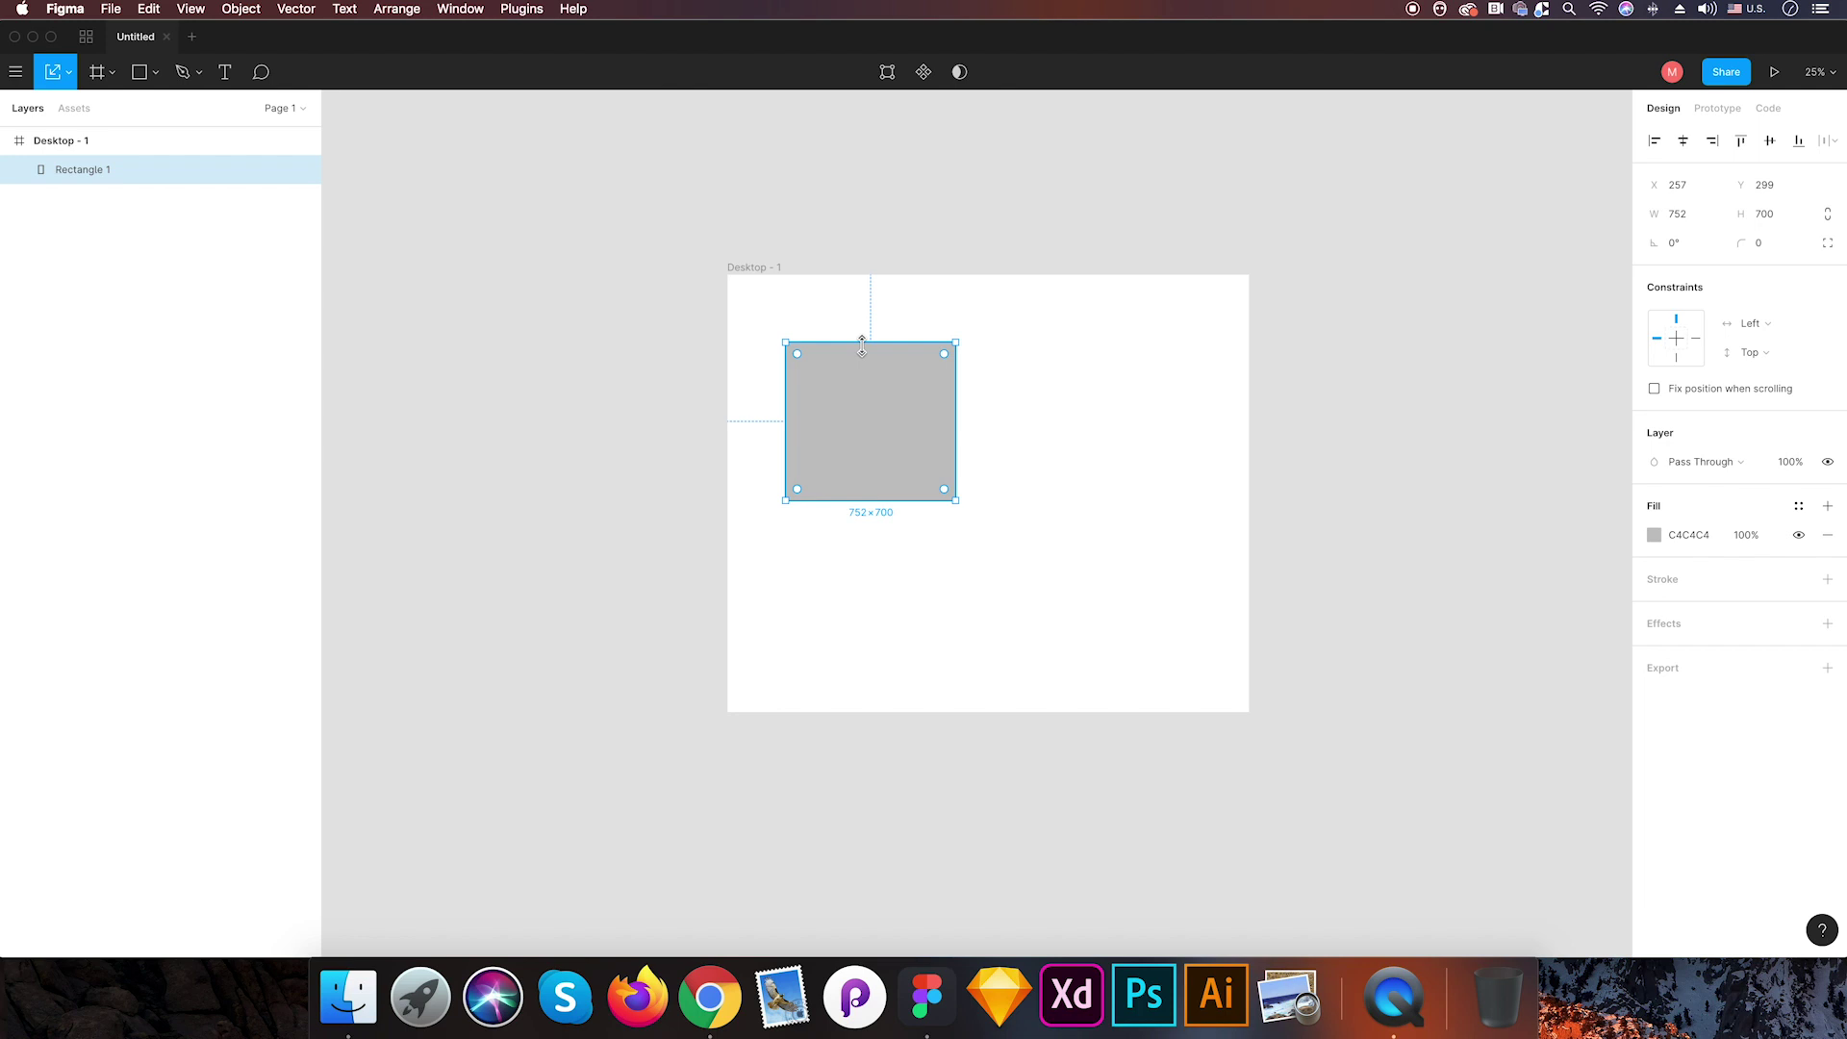
mouse_move(862, 345)
left_mouse_down()
mouse_move(849, 252)
mouse_move(872, 327)
left_mouse_up()
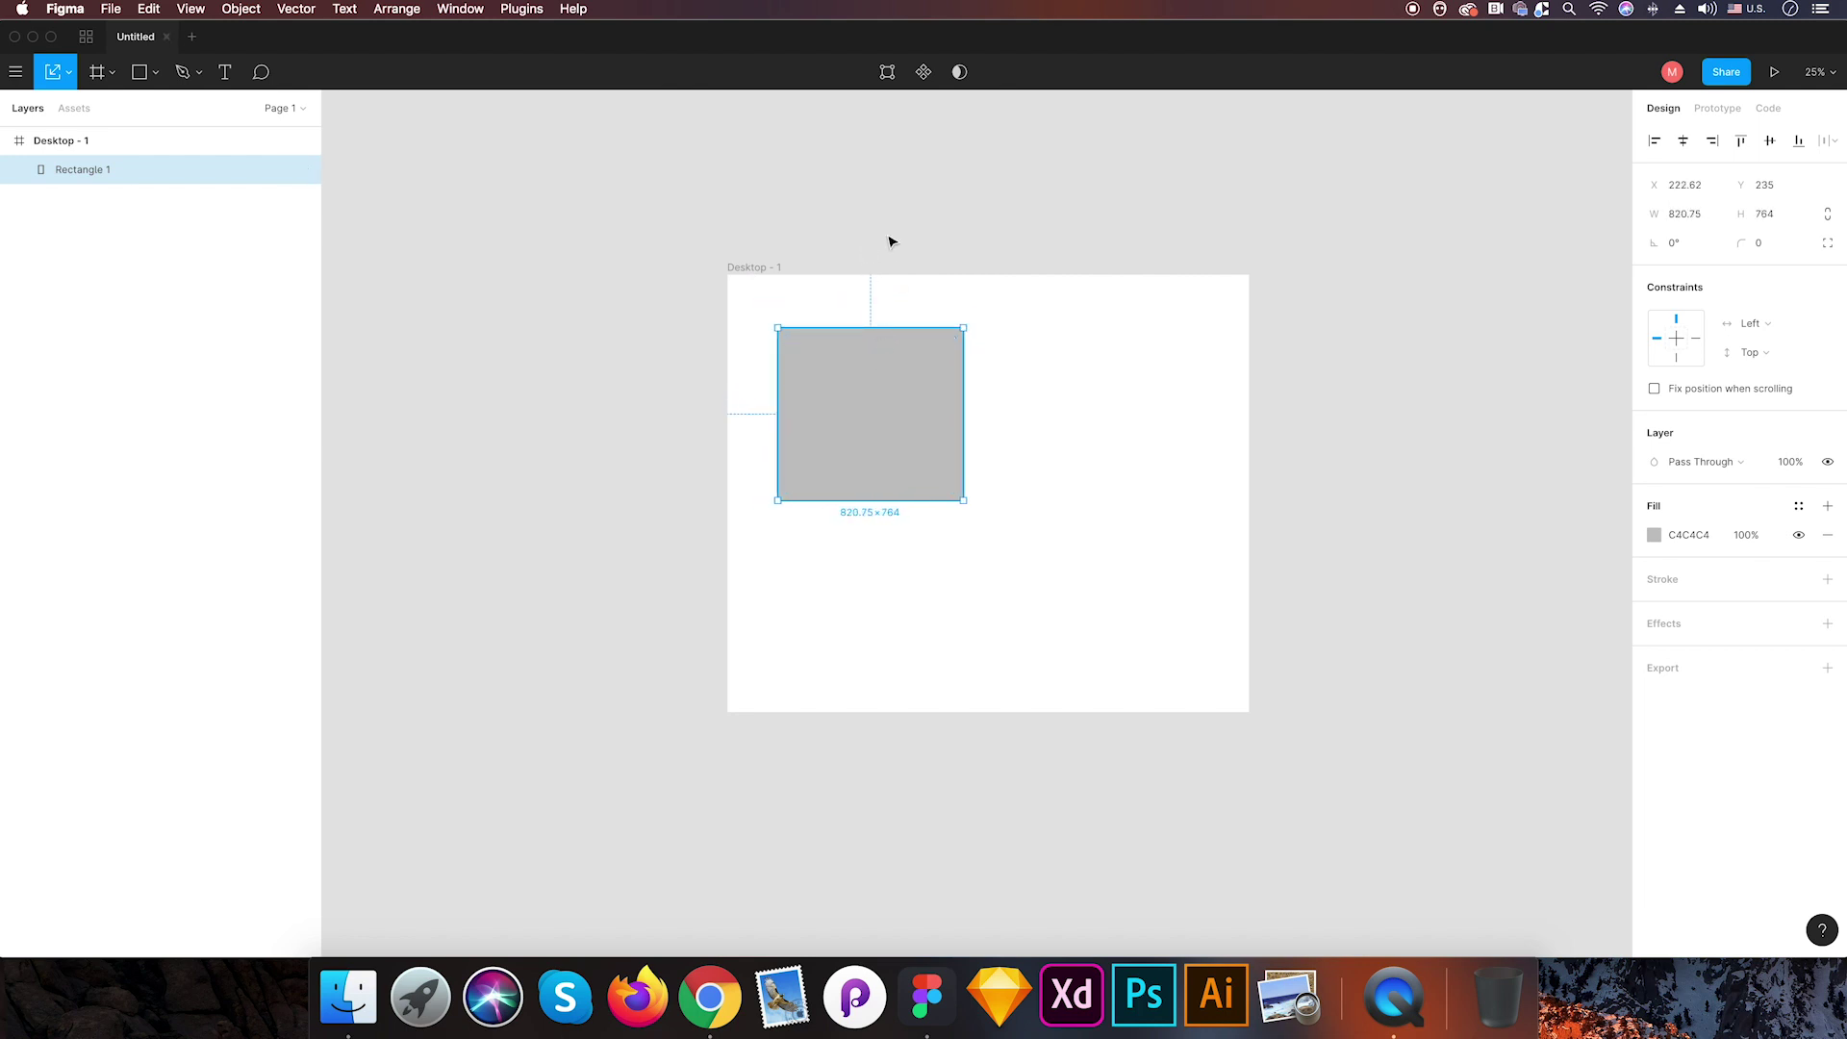
left_click(69, 72)
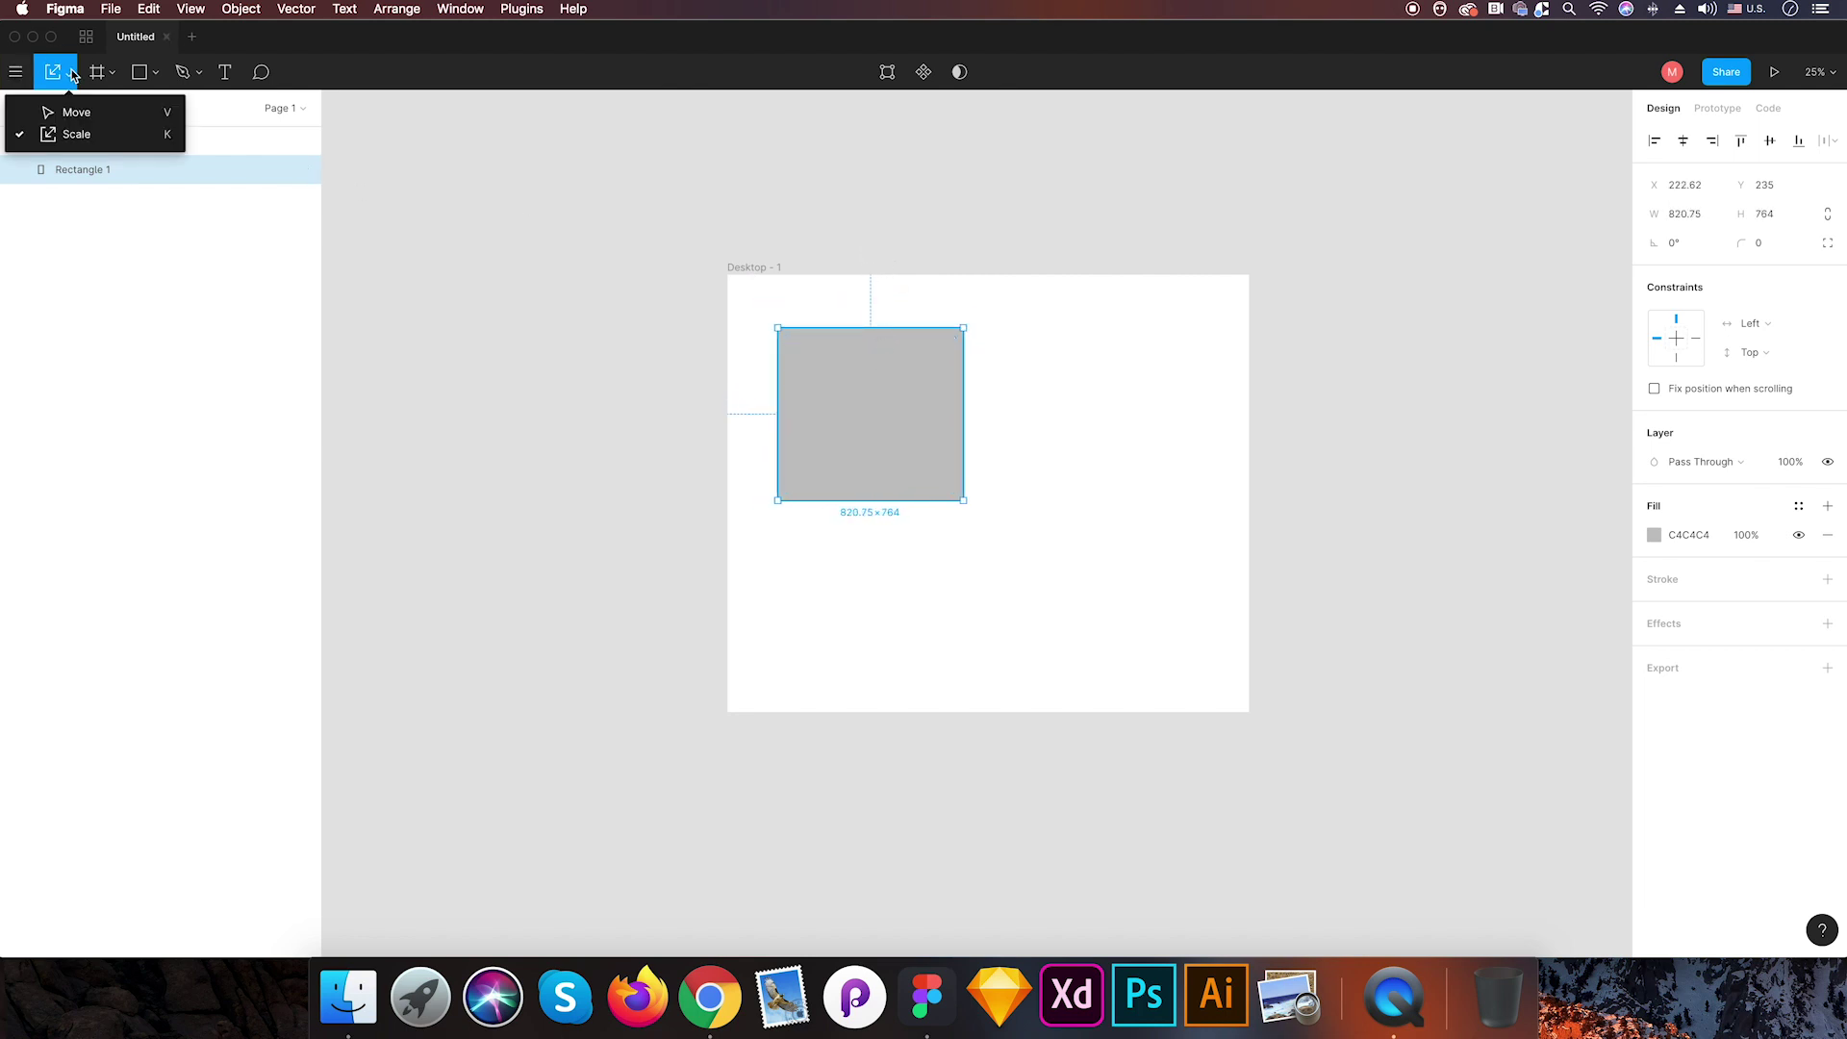
left_click(43, 111)
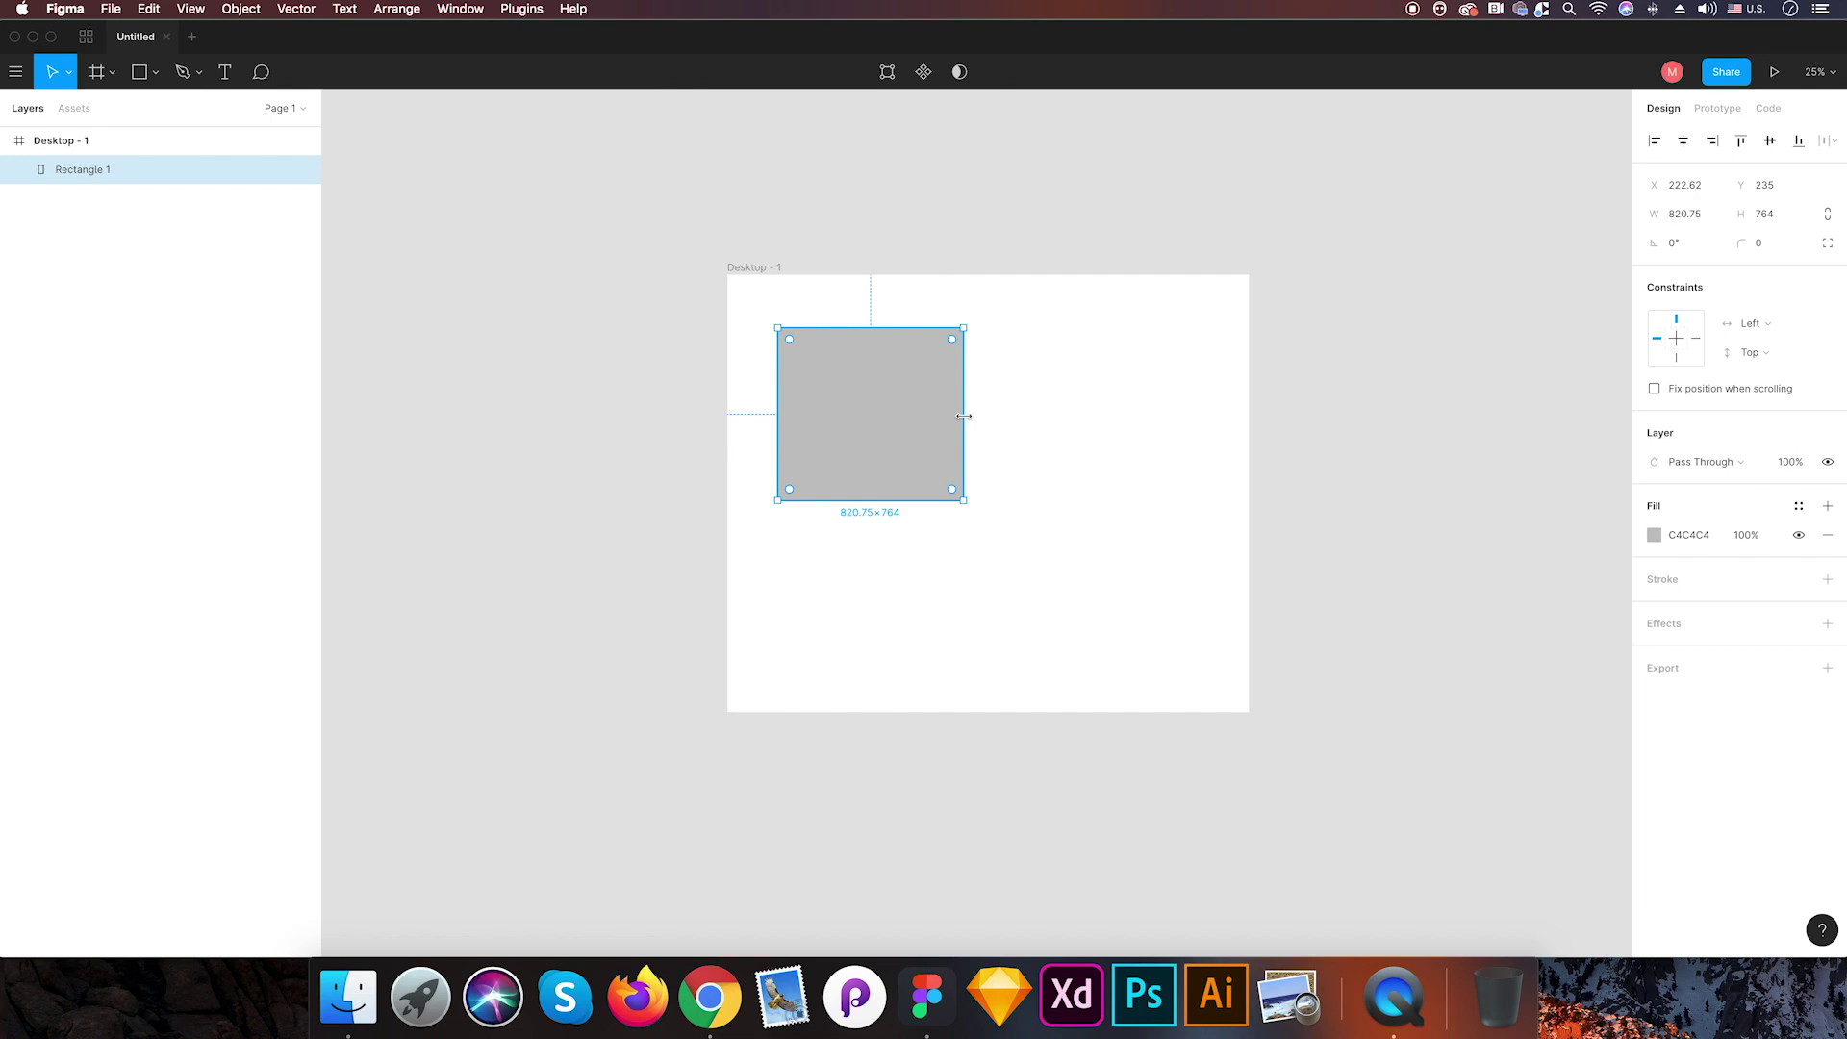
left_click_drag(964, 416, 1121, 421)
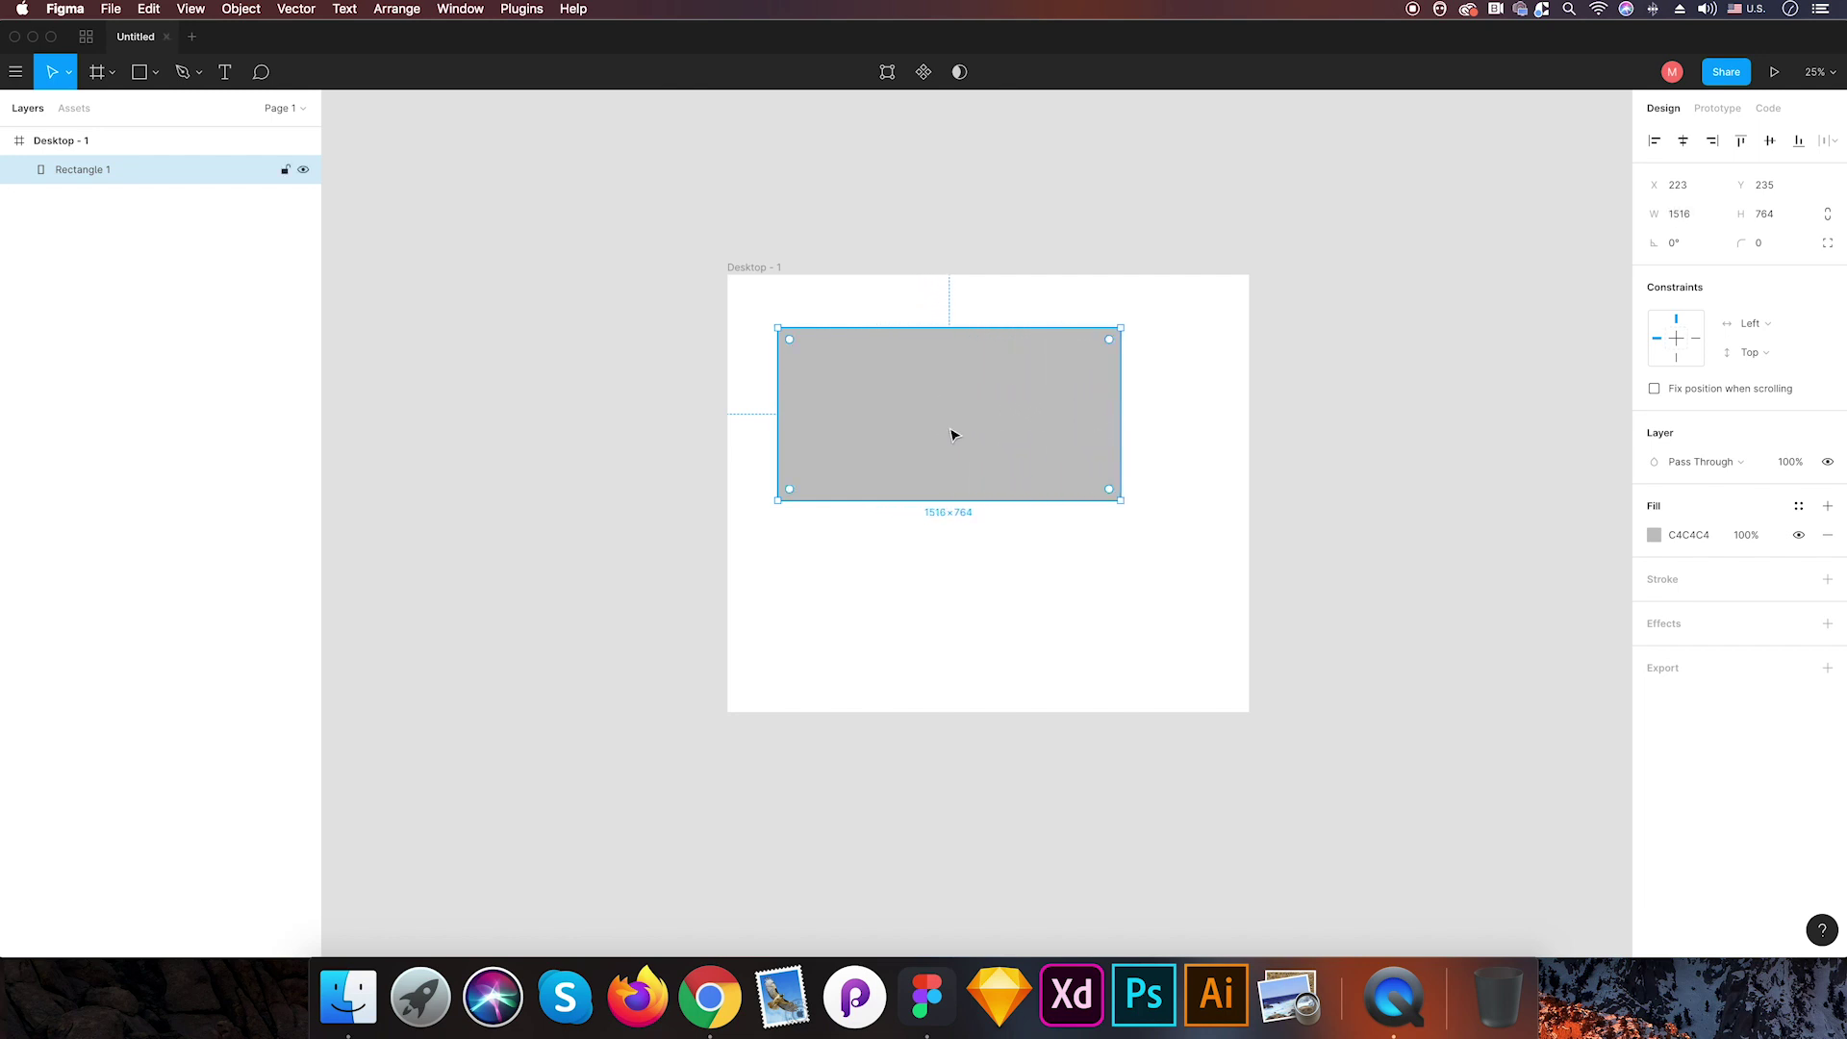
left_click_drag(952, 430, 991, 510)
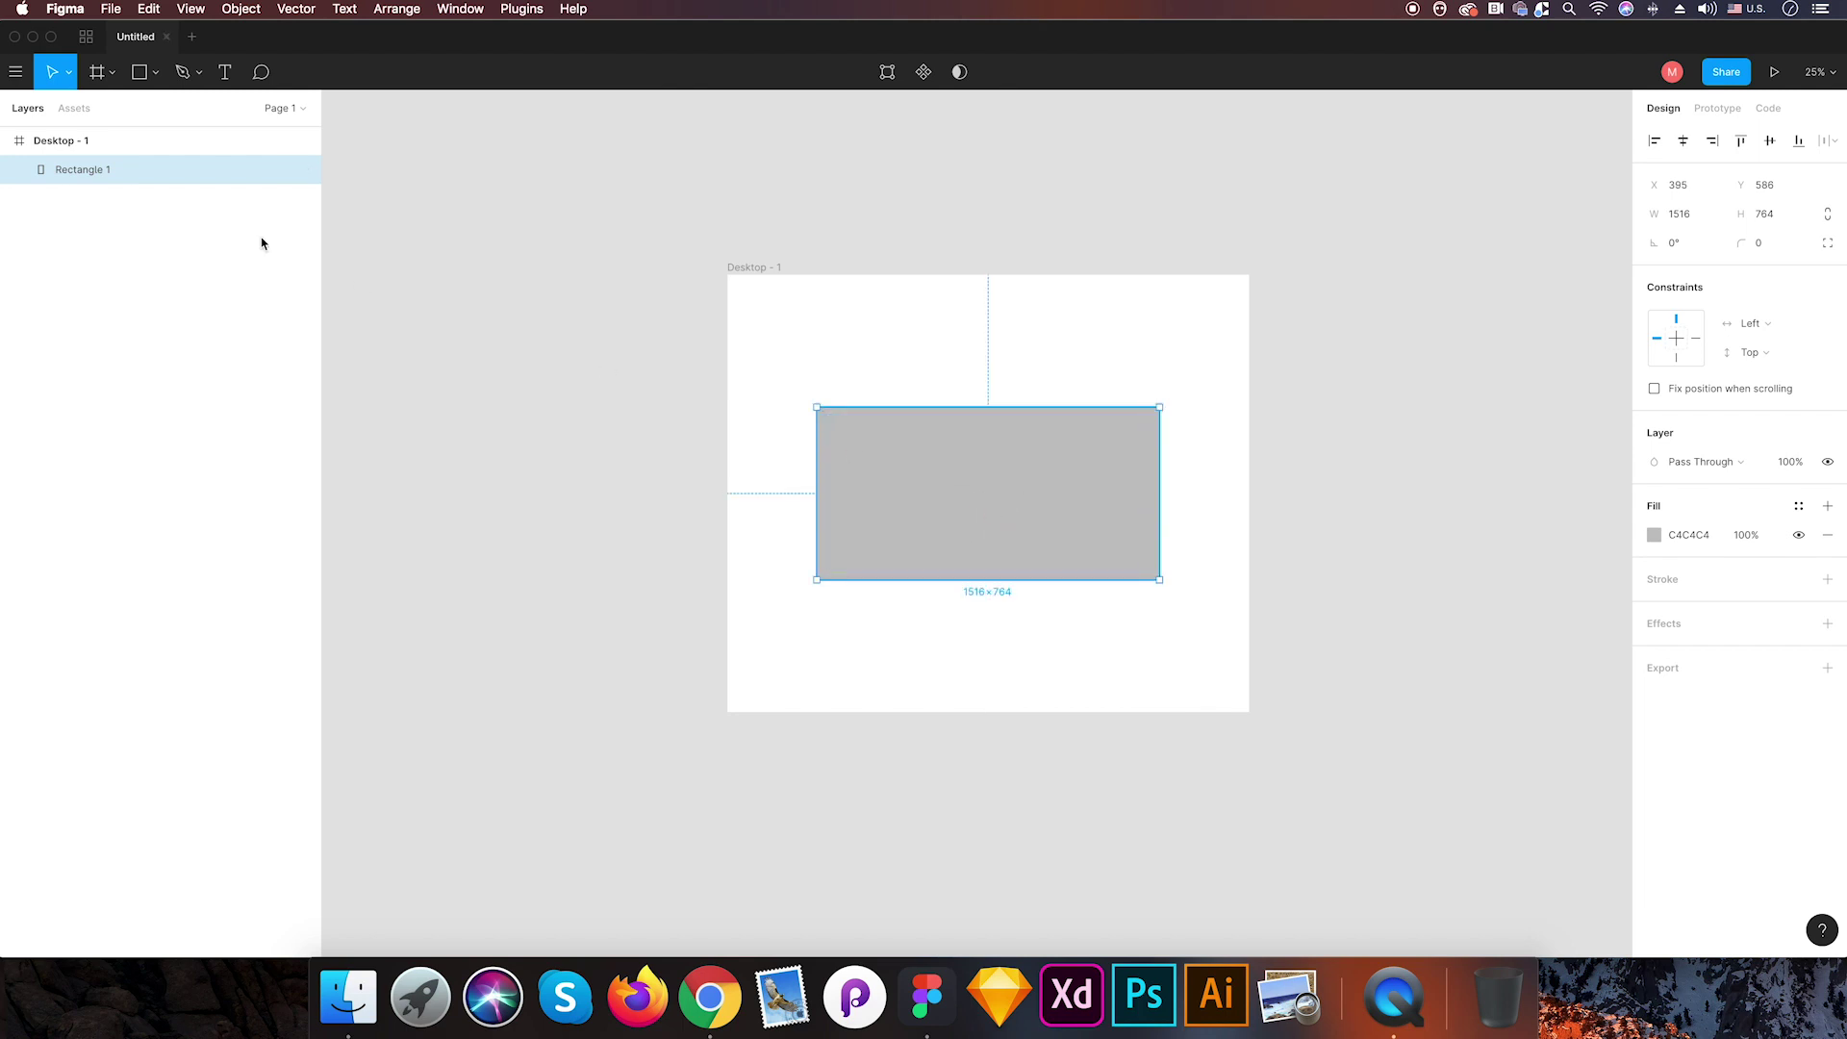
- Scale the rectangle proportionally to 2053.74×1035, then return to plain Move mode
left_click(68, 74)
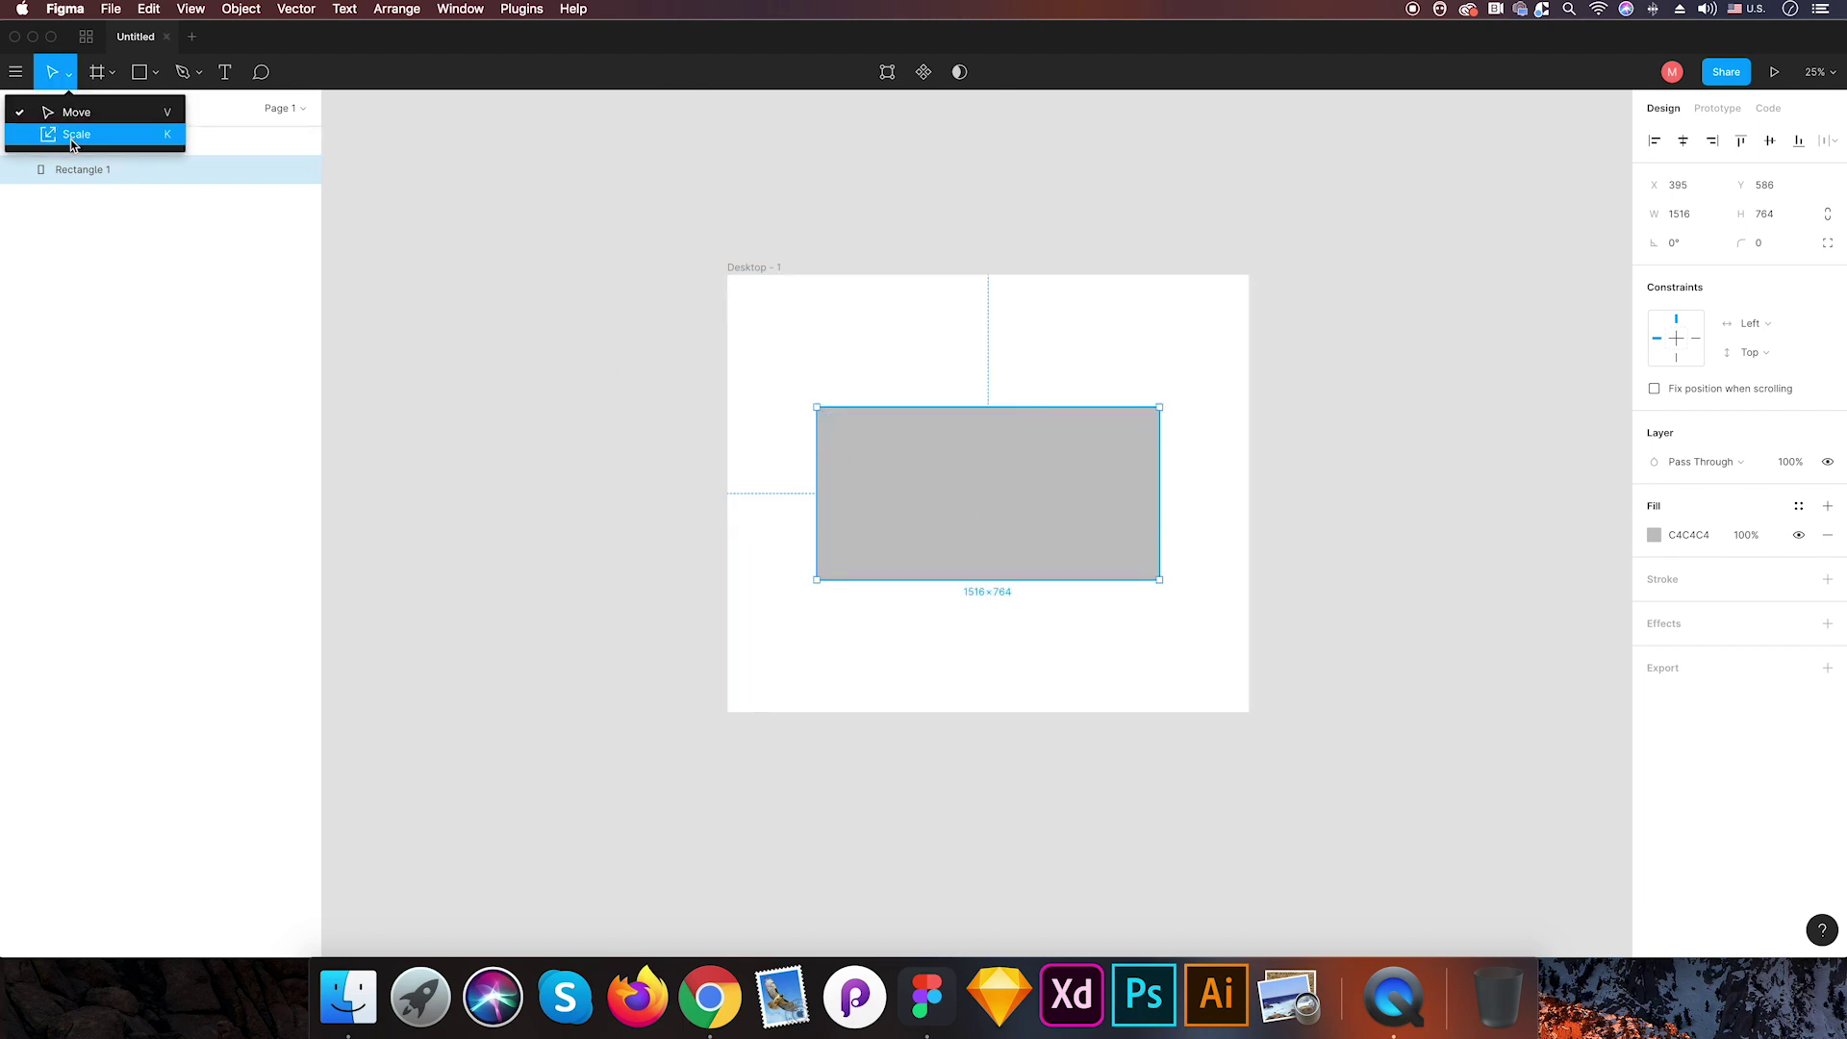
left_click(69, 135)
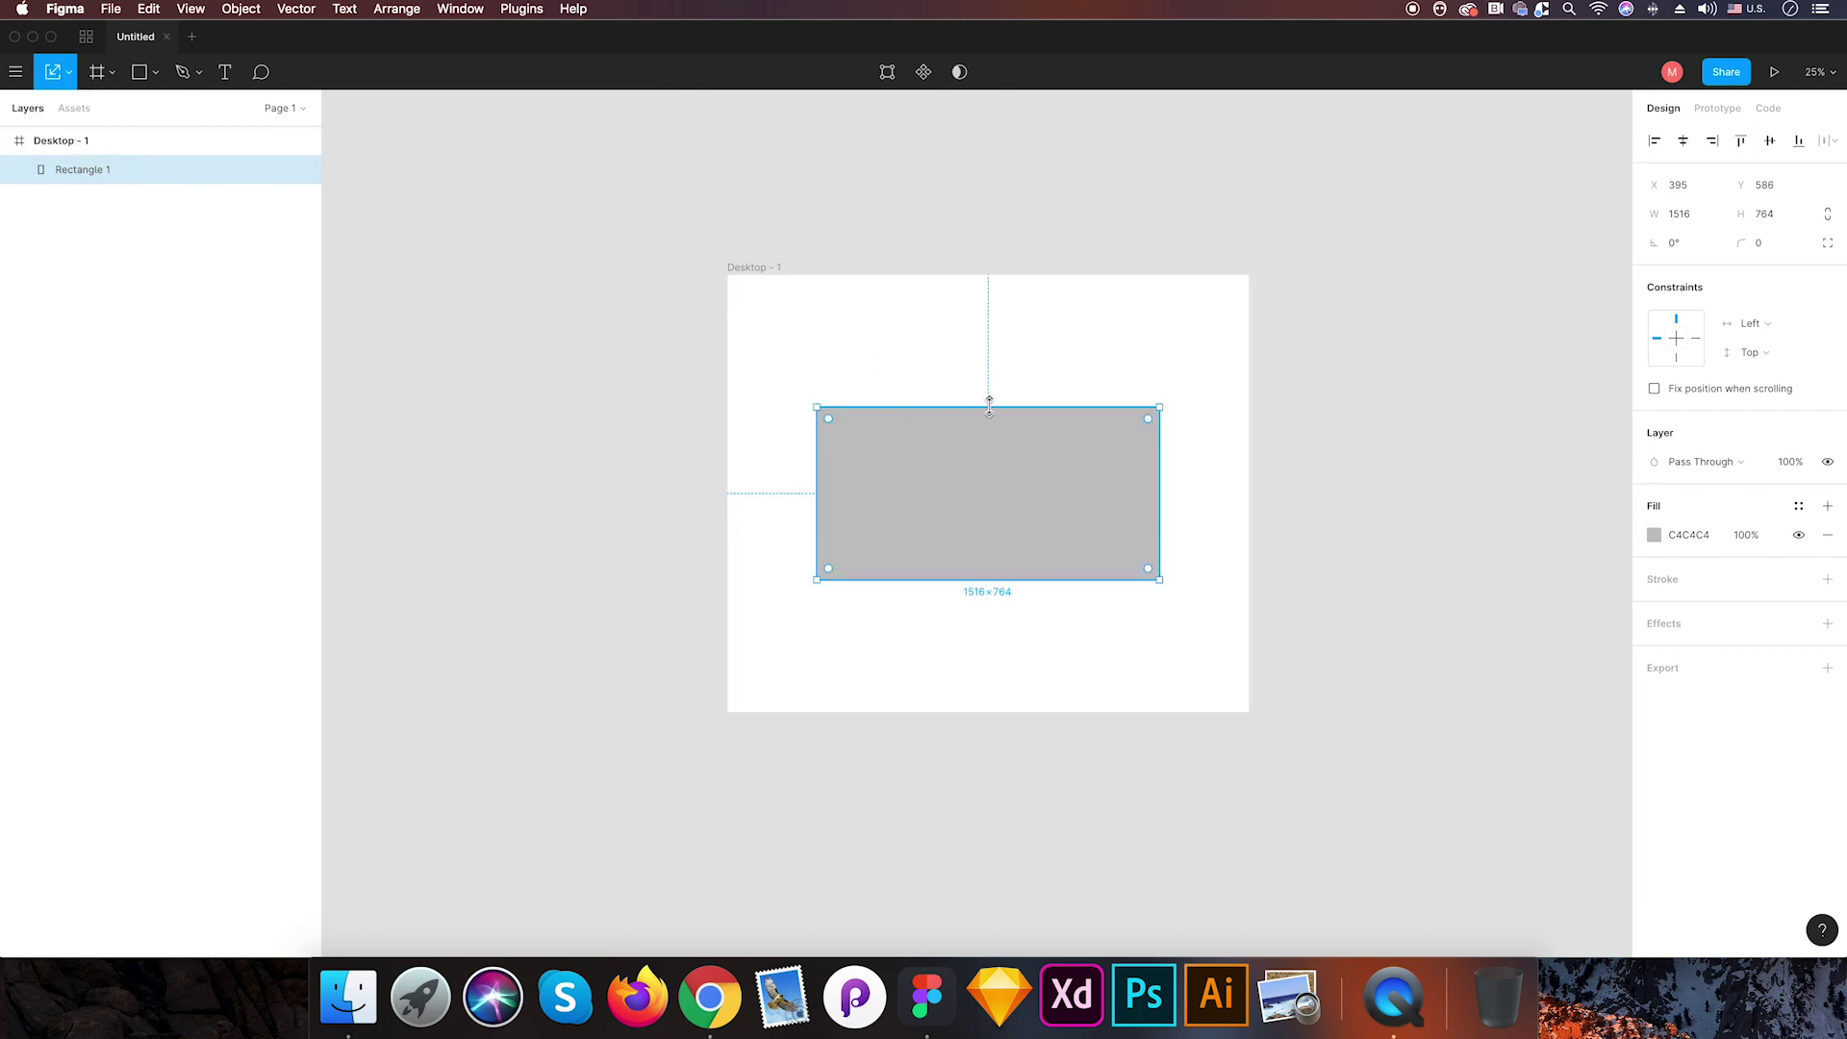
left_click_drag(990, 404, 987, 346)
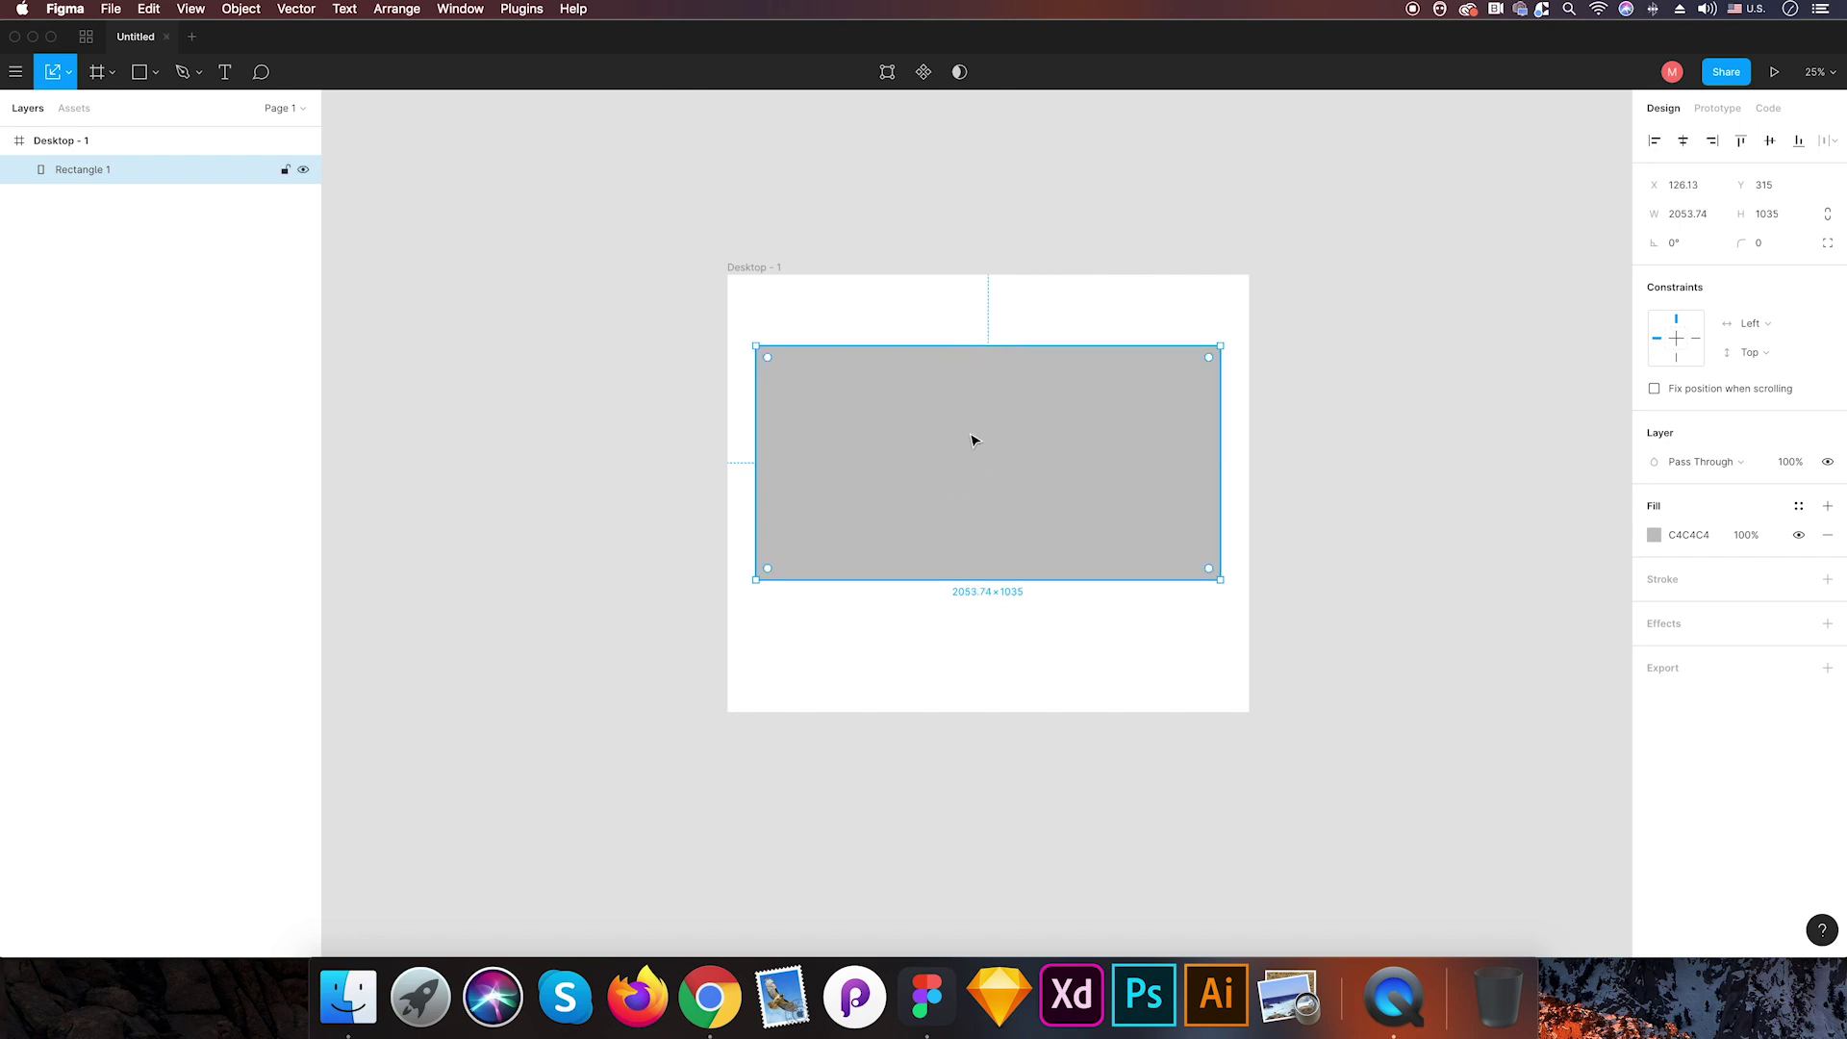
left_click(67, 72)
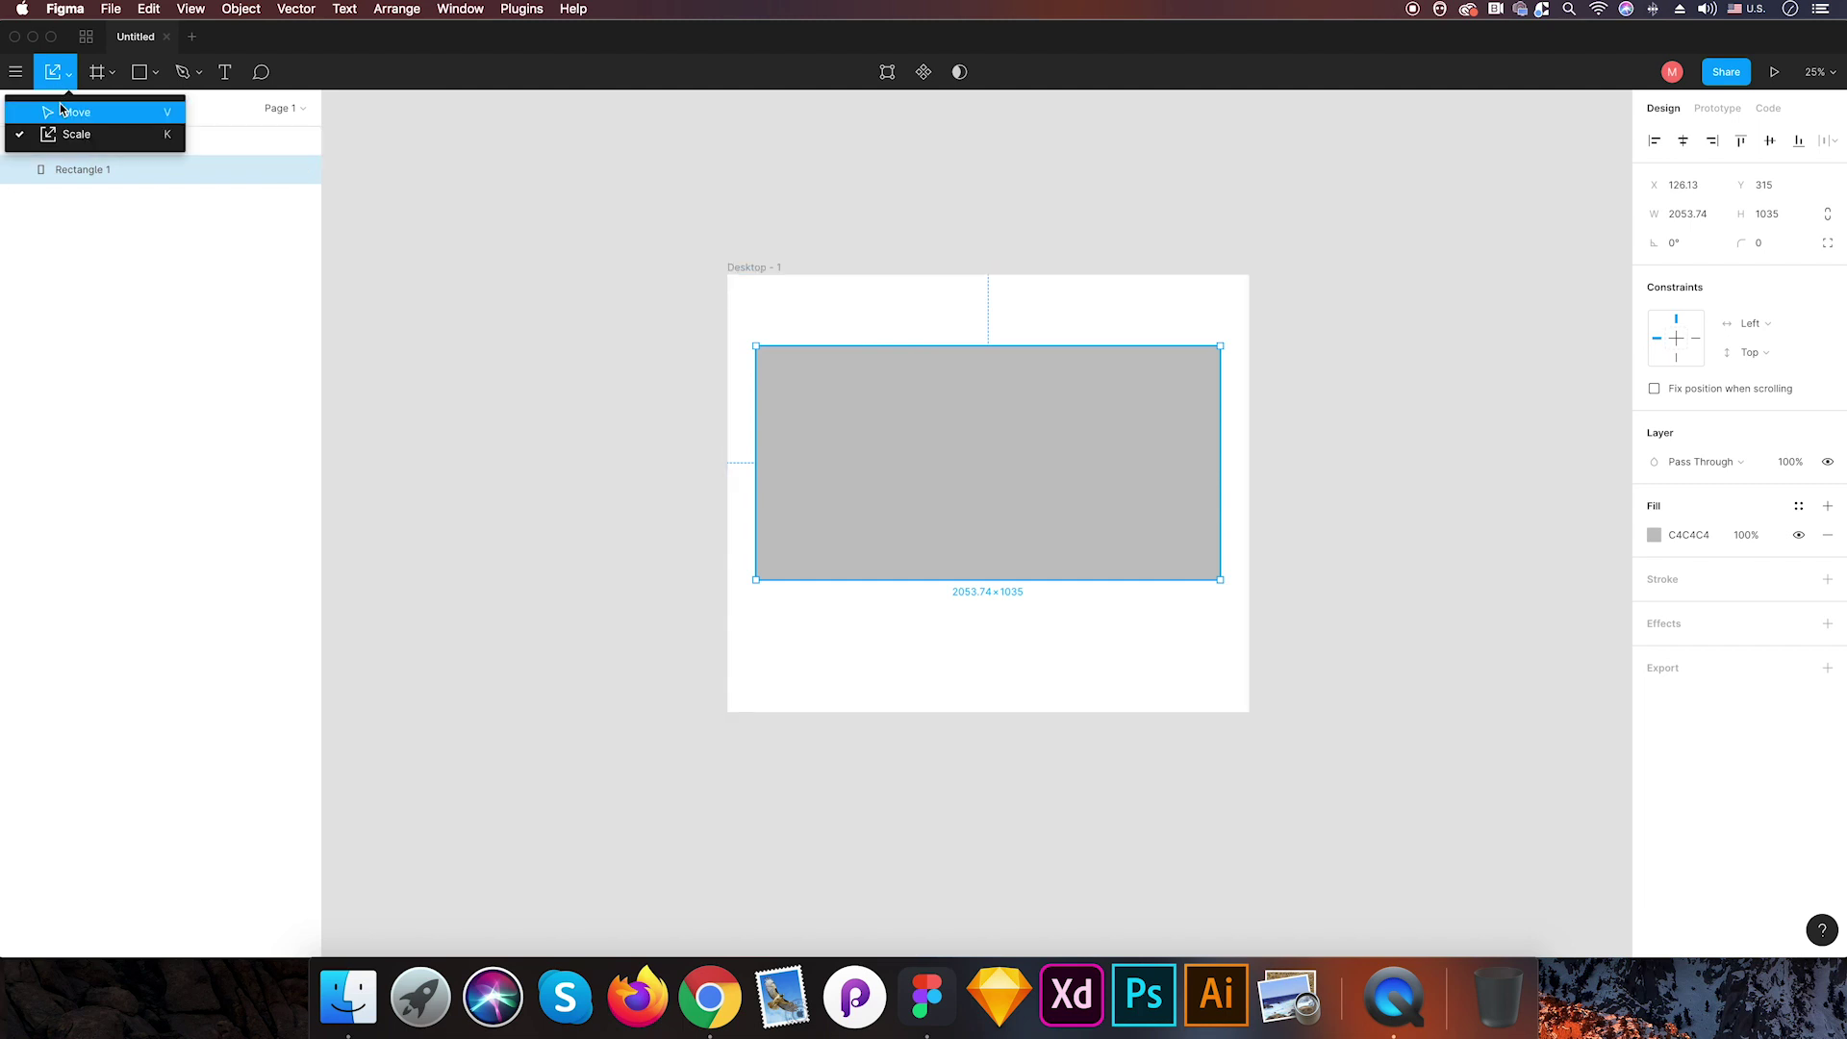
left_click(59, 103)
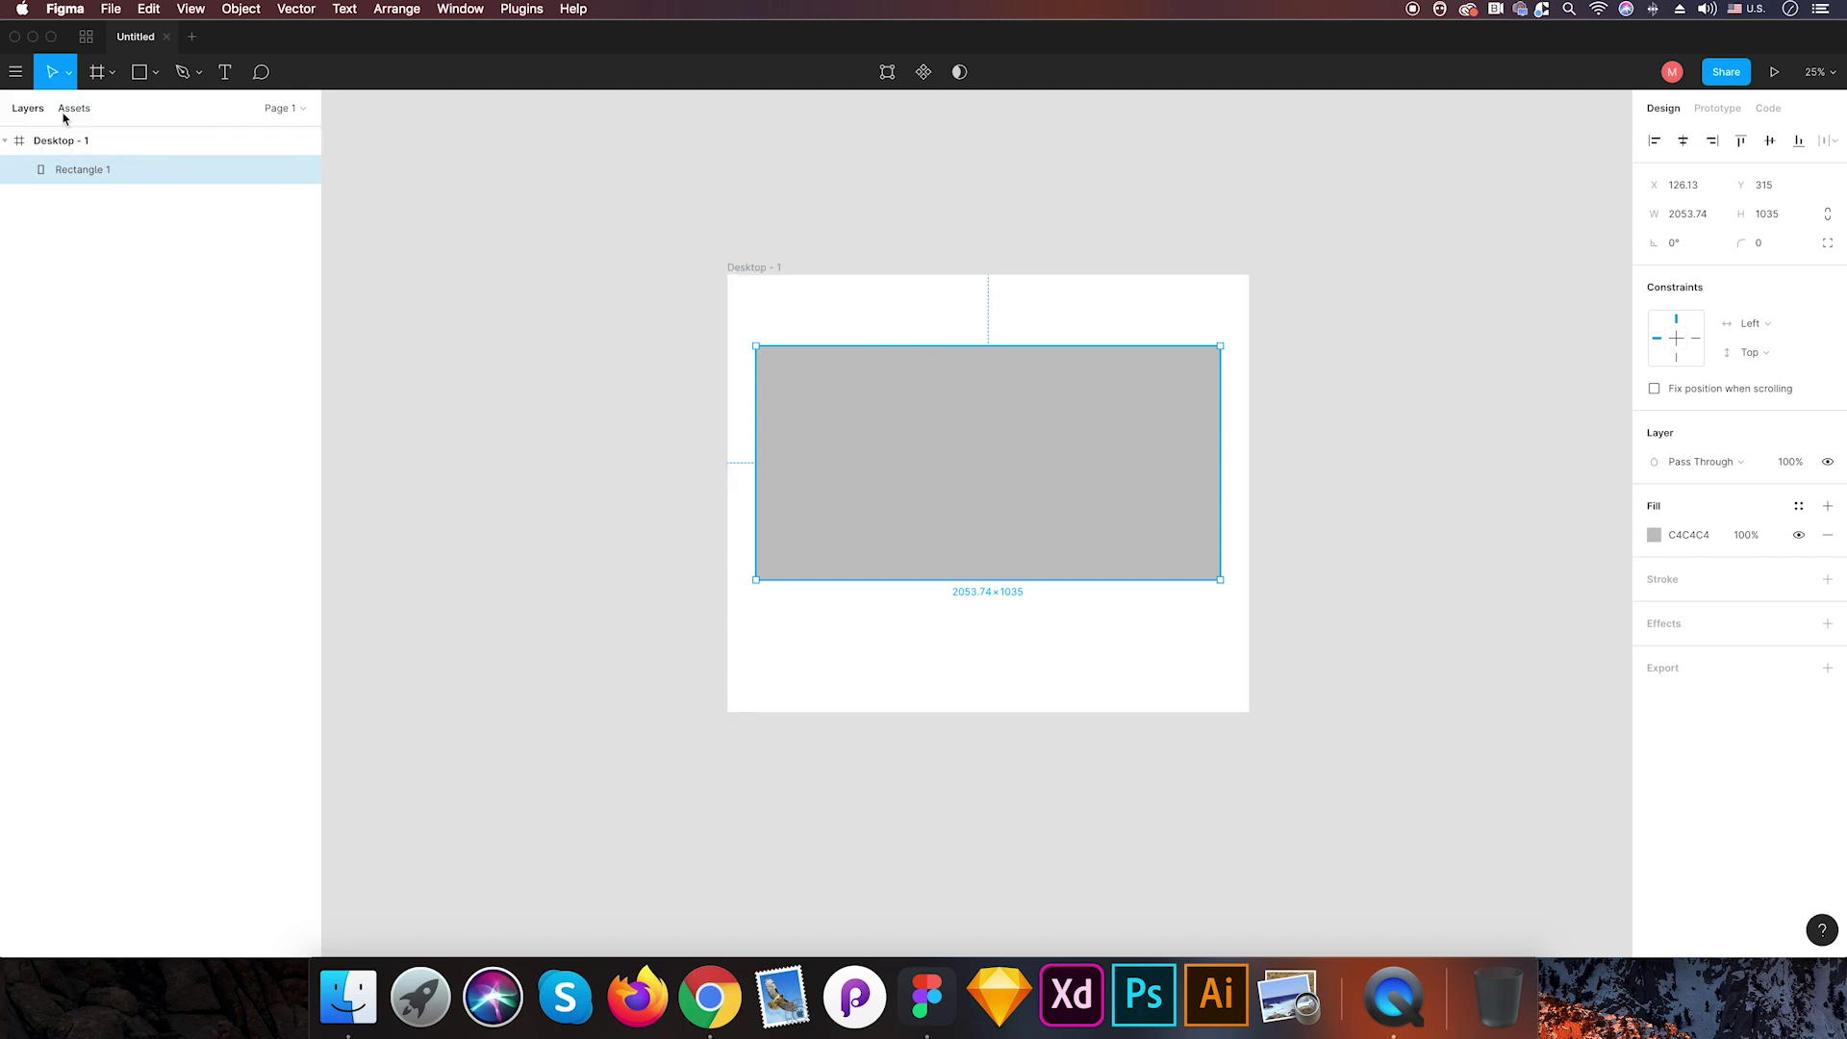
left_click(113, 75)
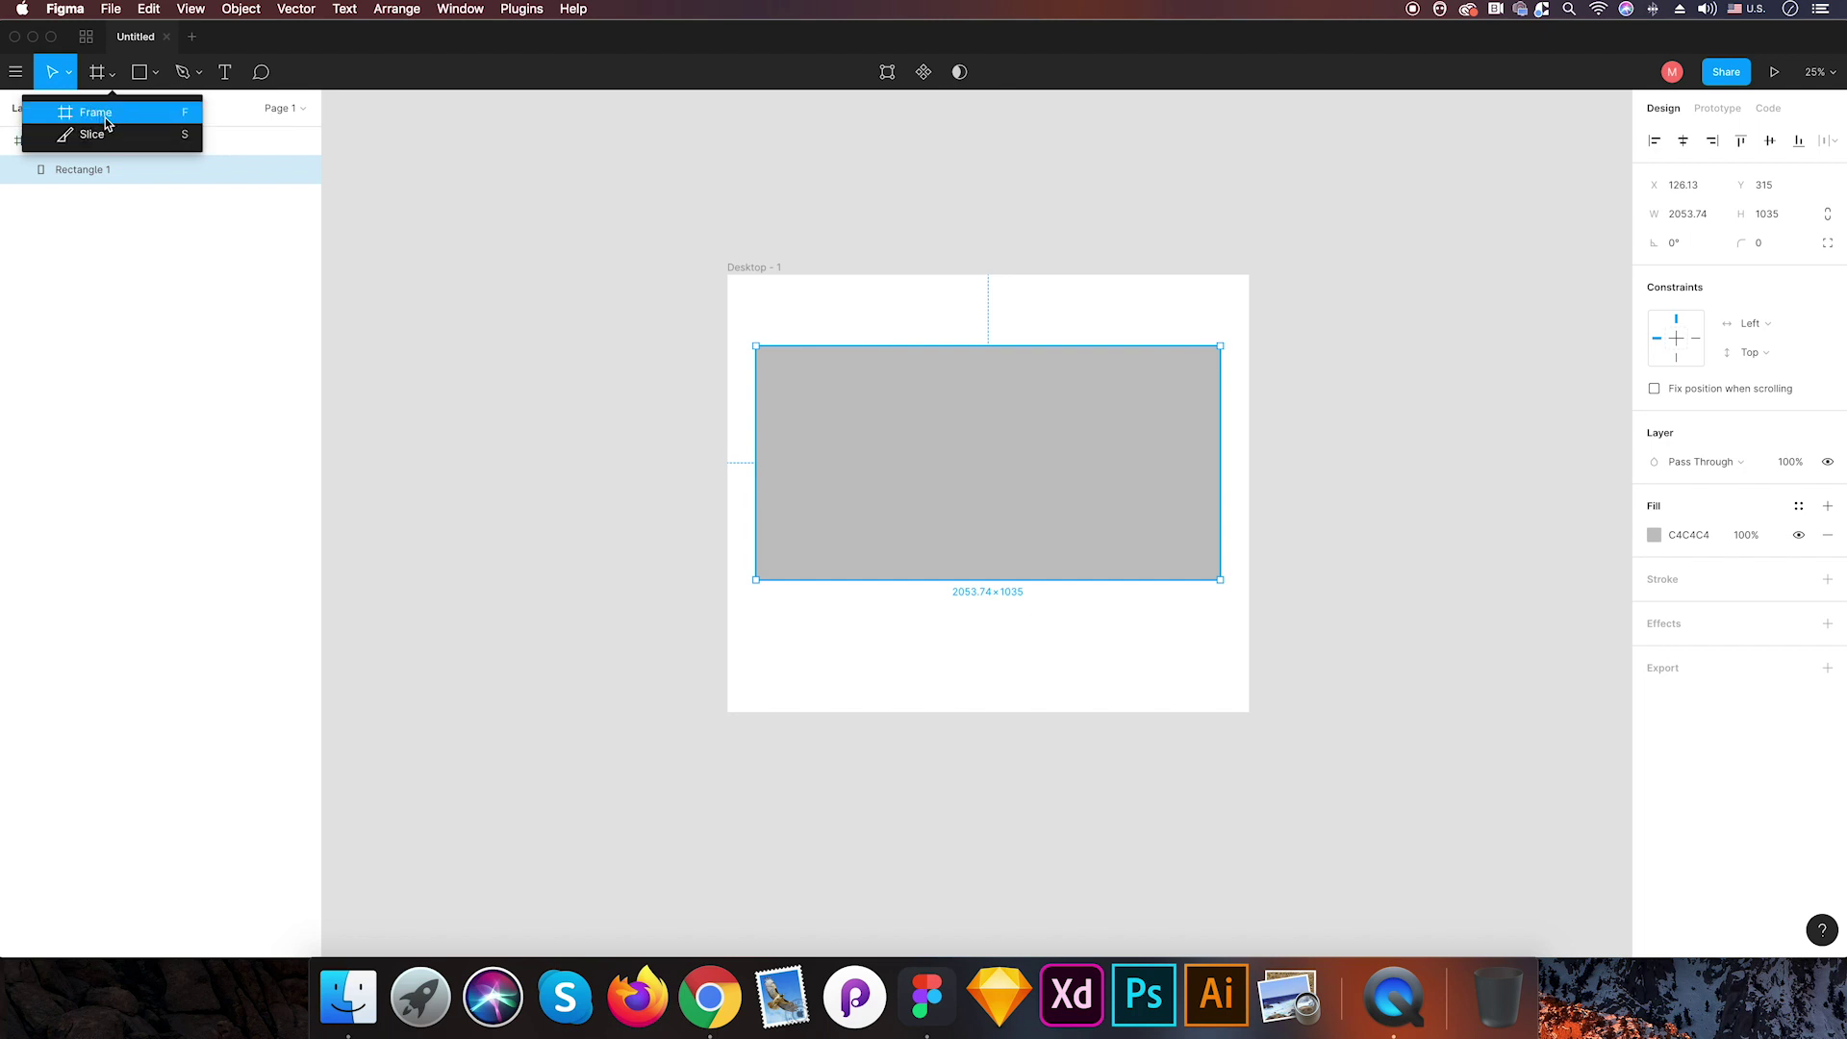
left_click(106, 118)
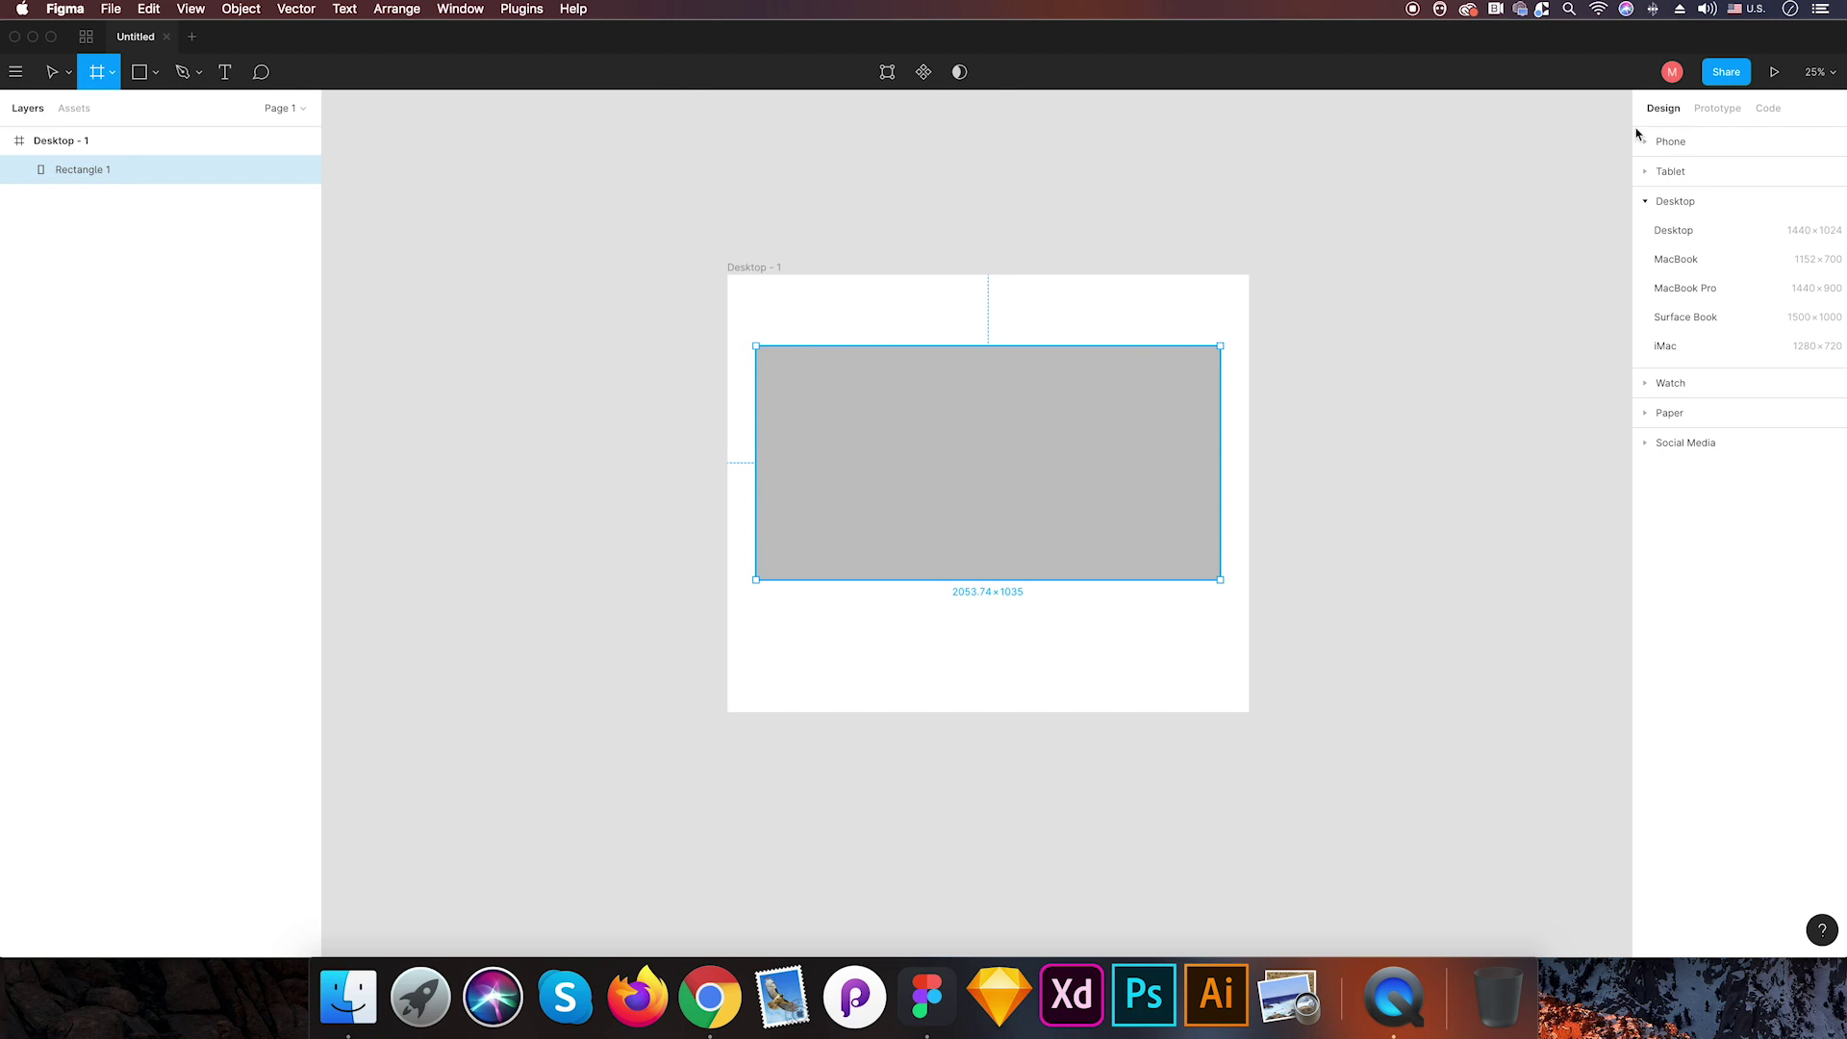
left_click(1644, 204)
left_click(1645, 145)
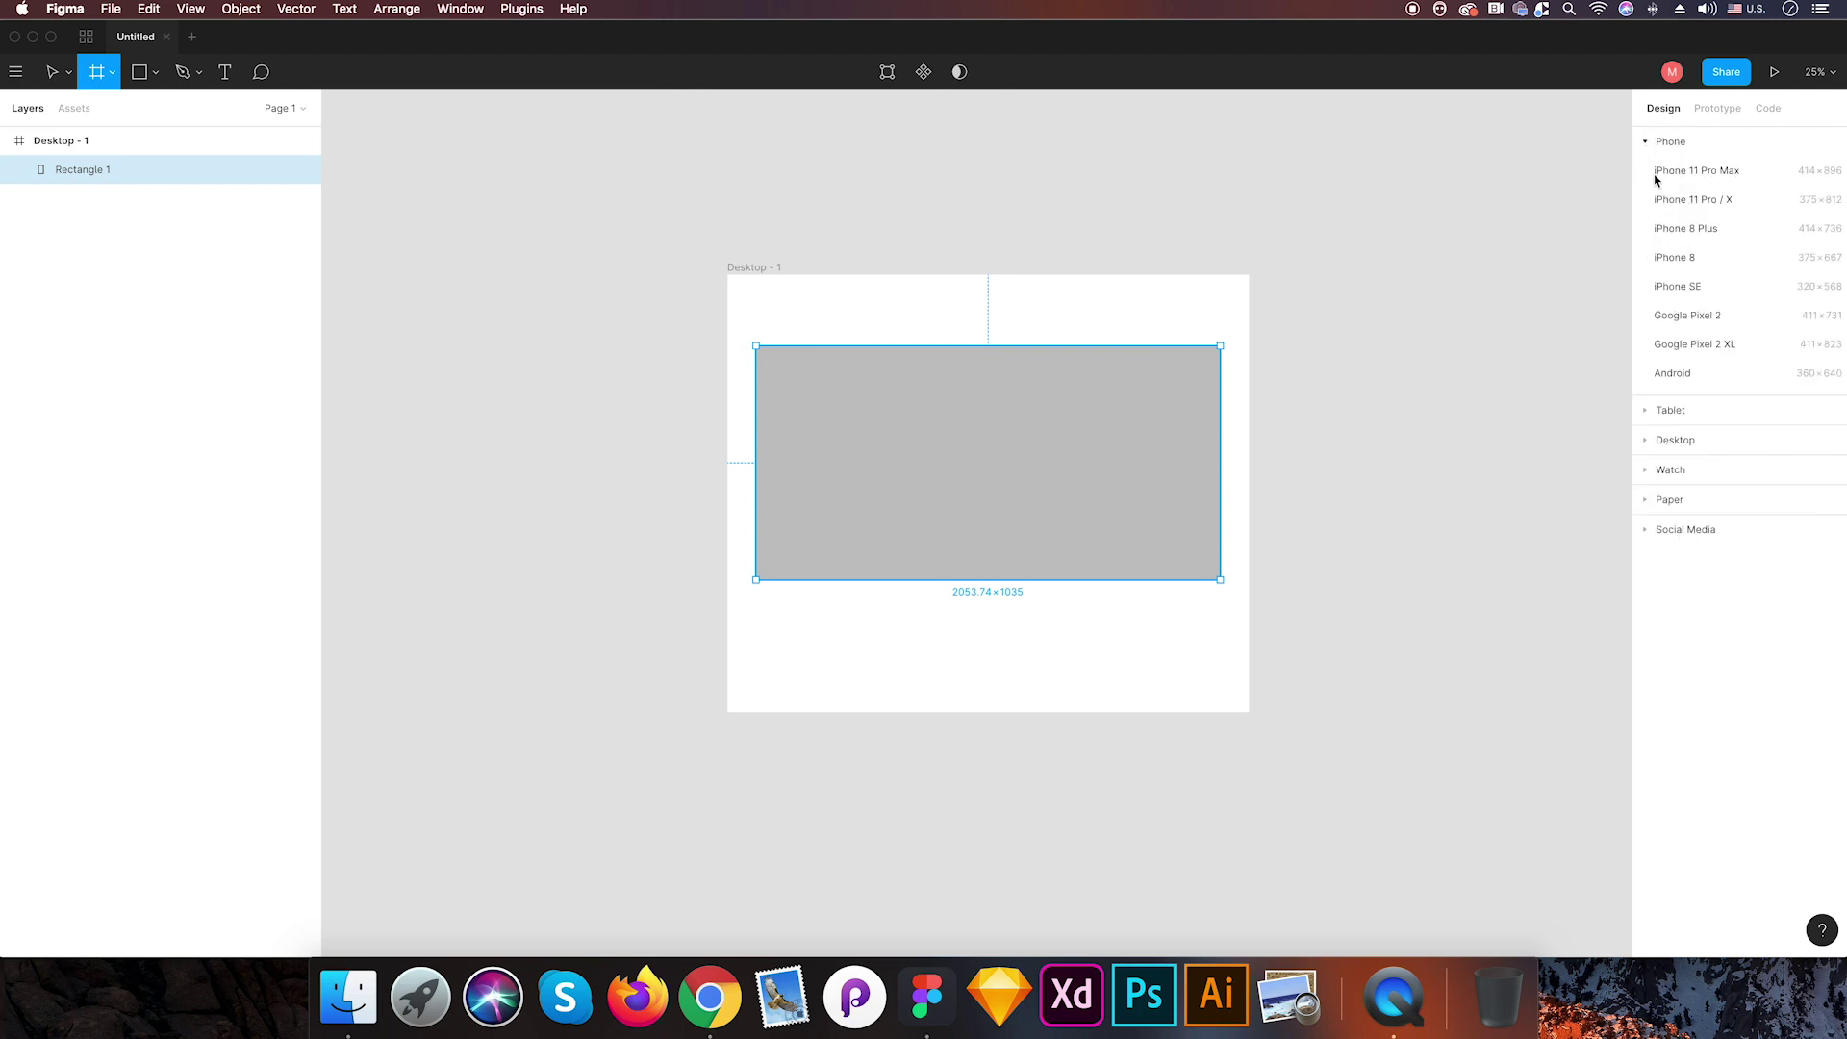
left_click(1646, 411)
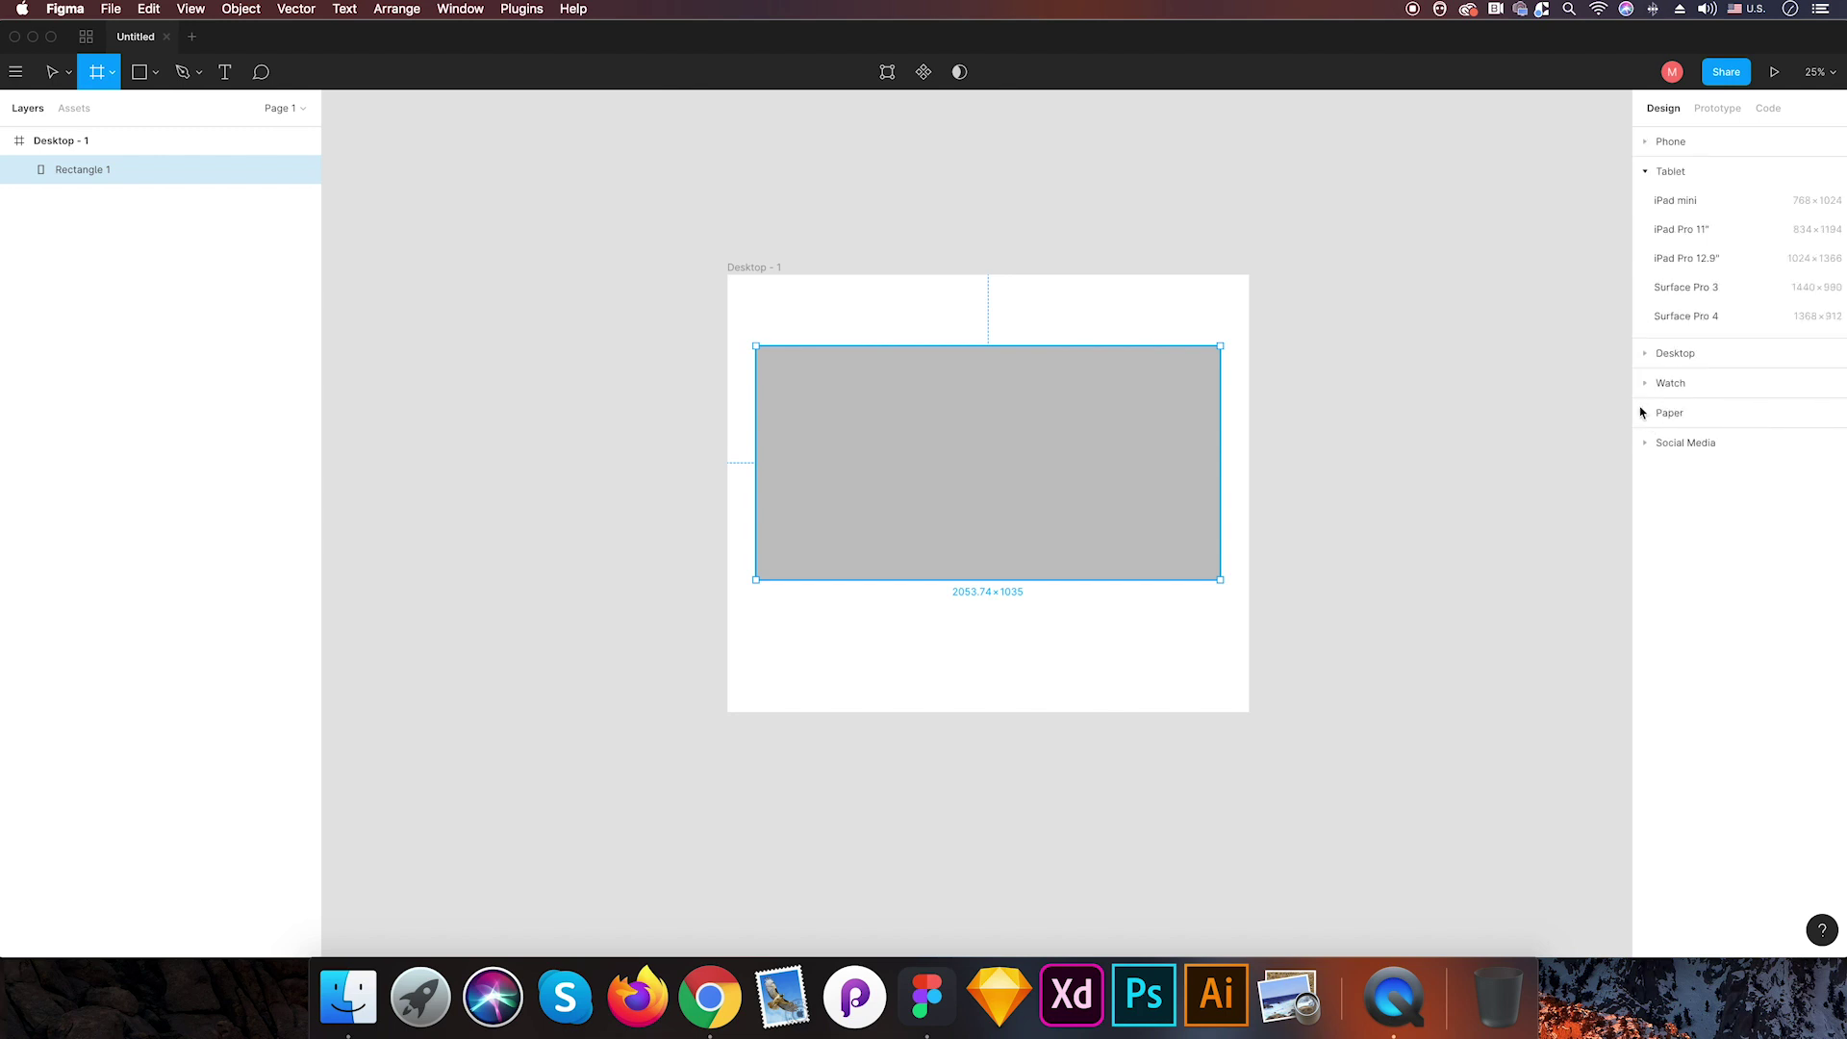
left_click(1642, 356)
left_click(1648, 384)
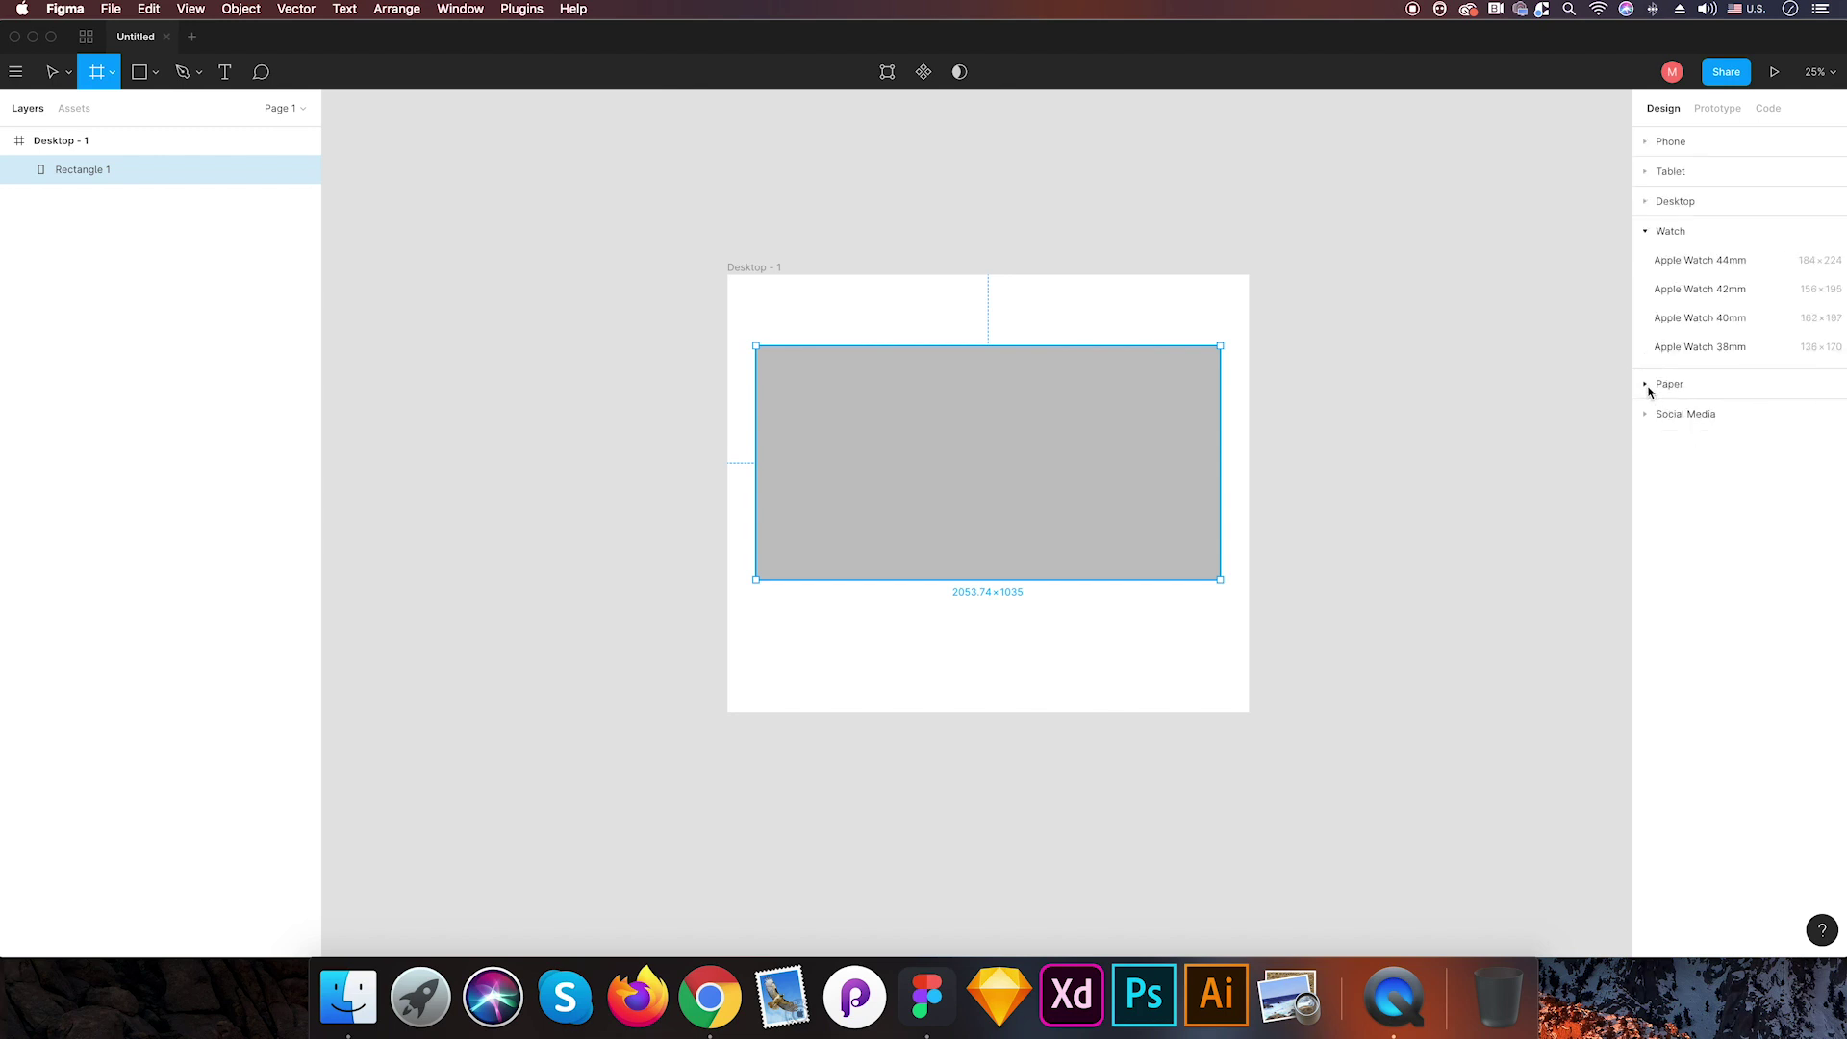
left_click(1648, 385)
left_click(1647, 440)
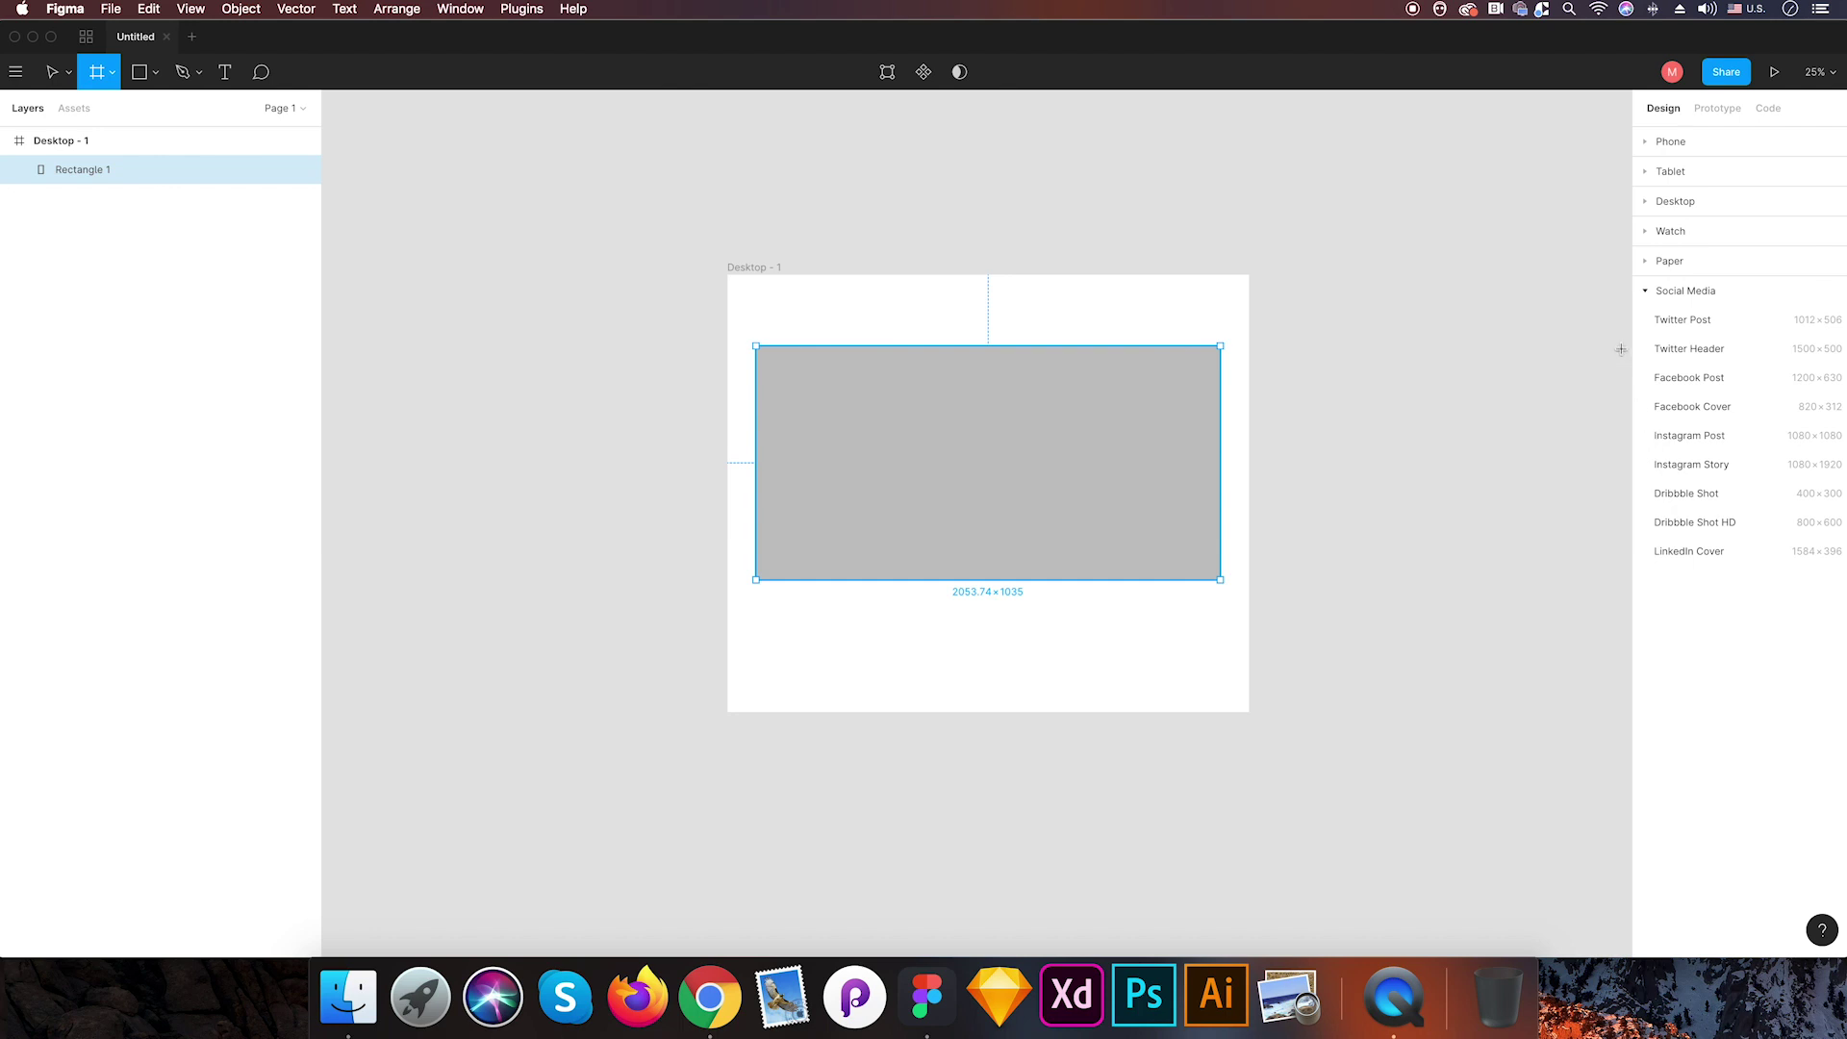
left_click(1646, 291)
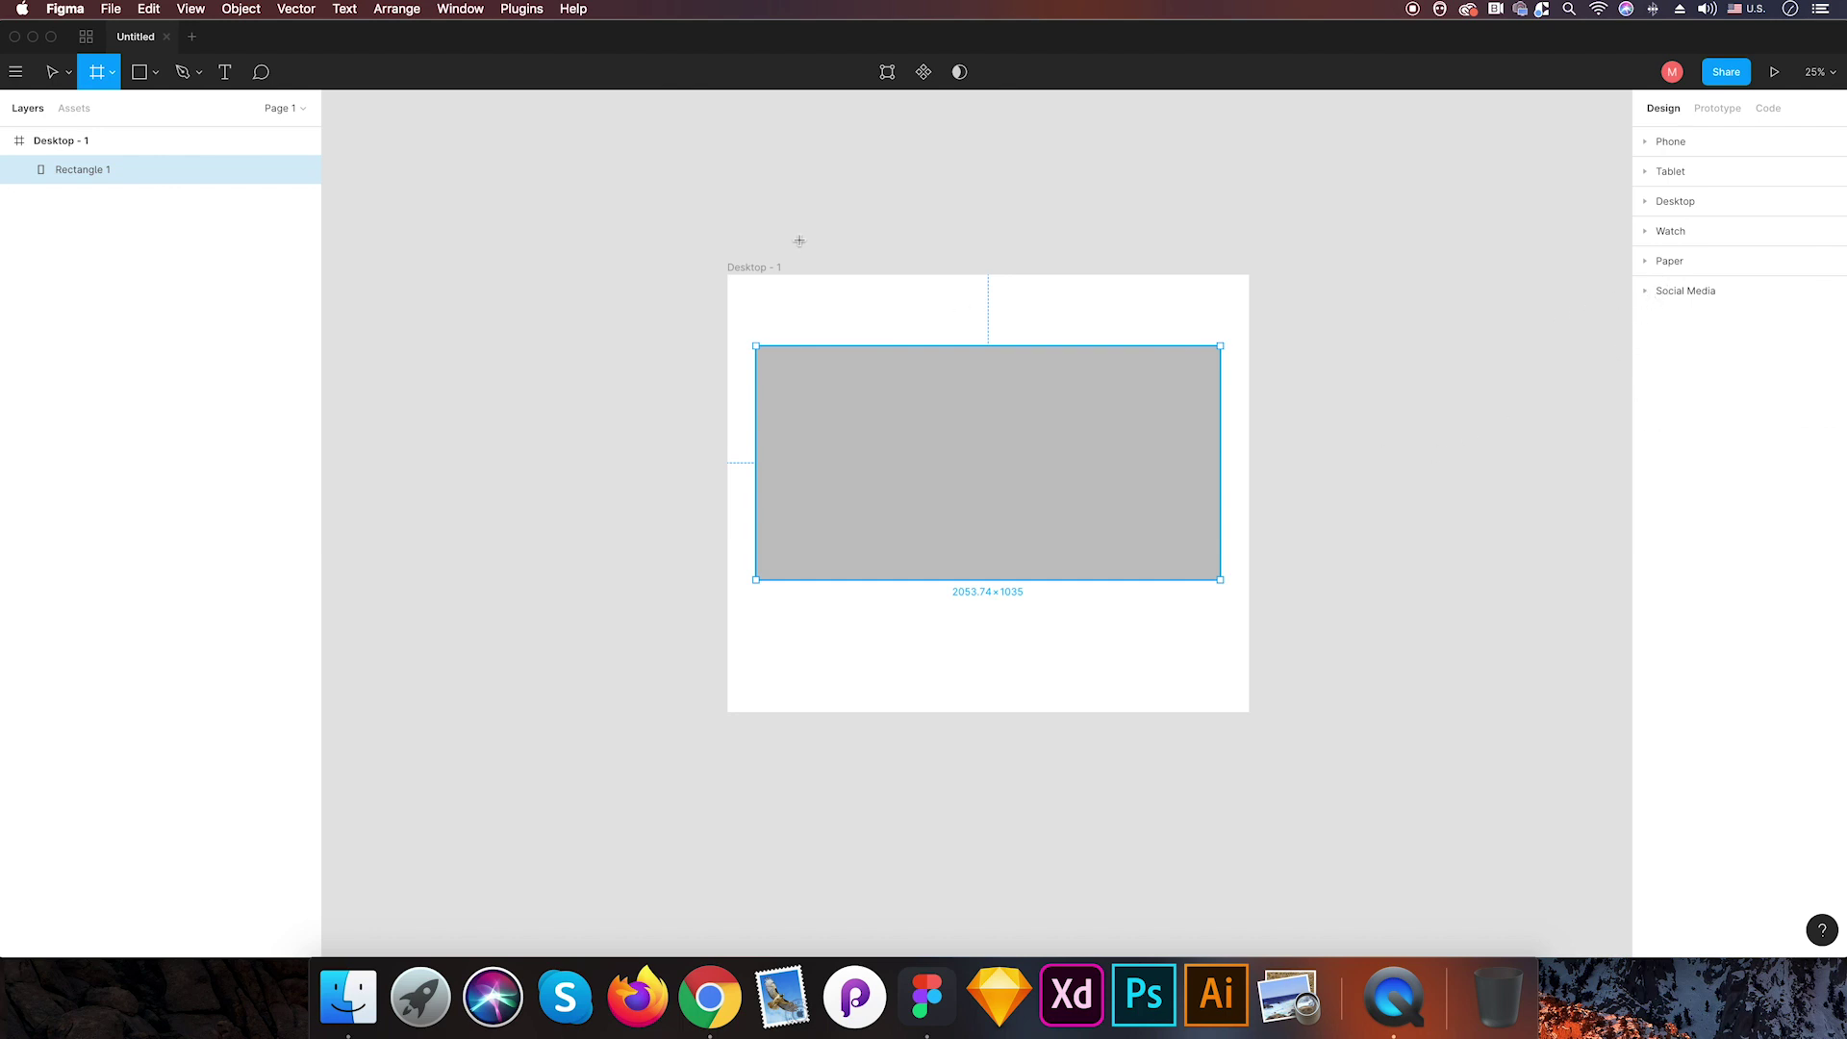
left_click(68, 72)
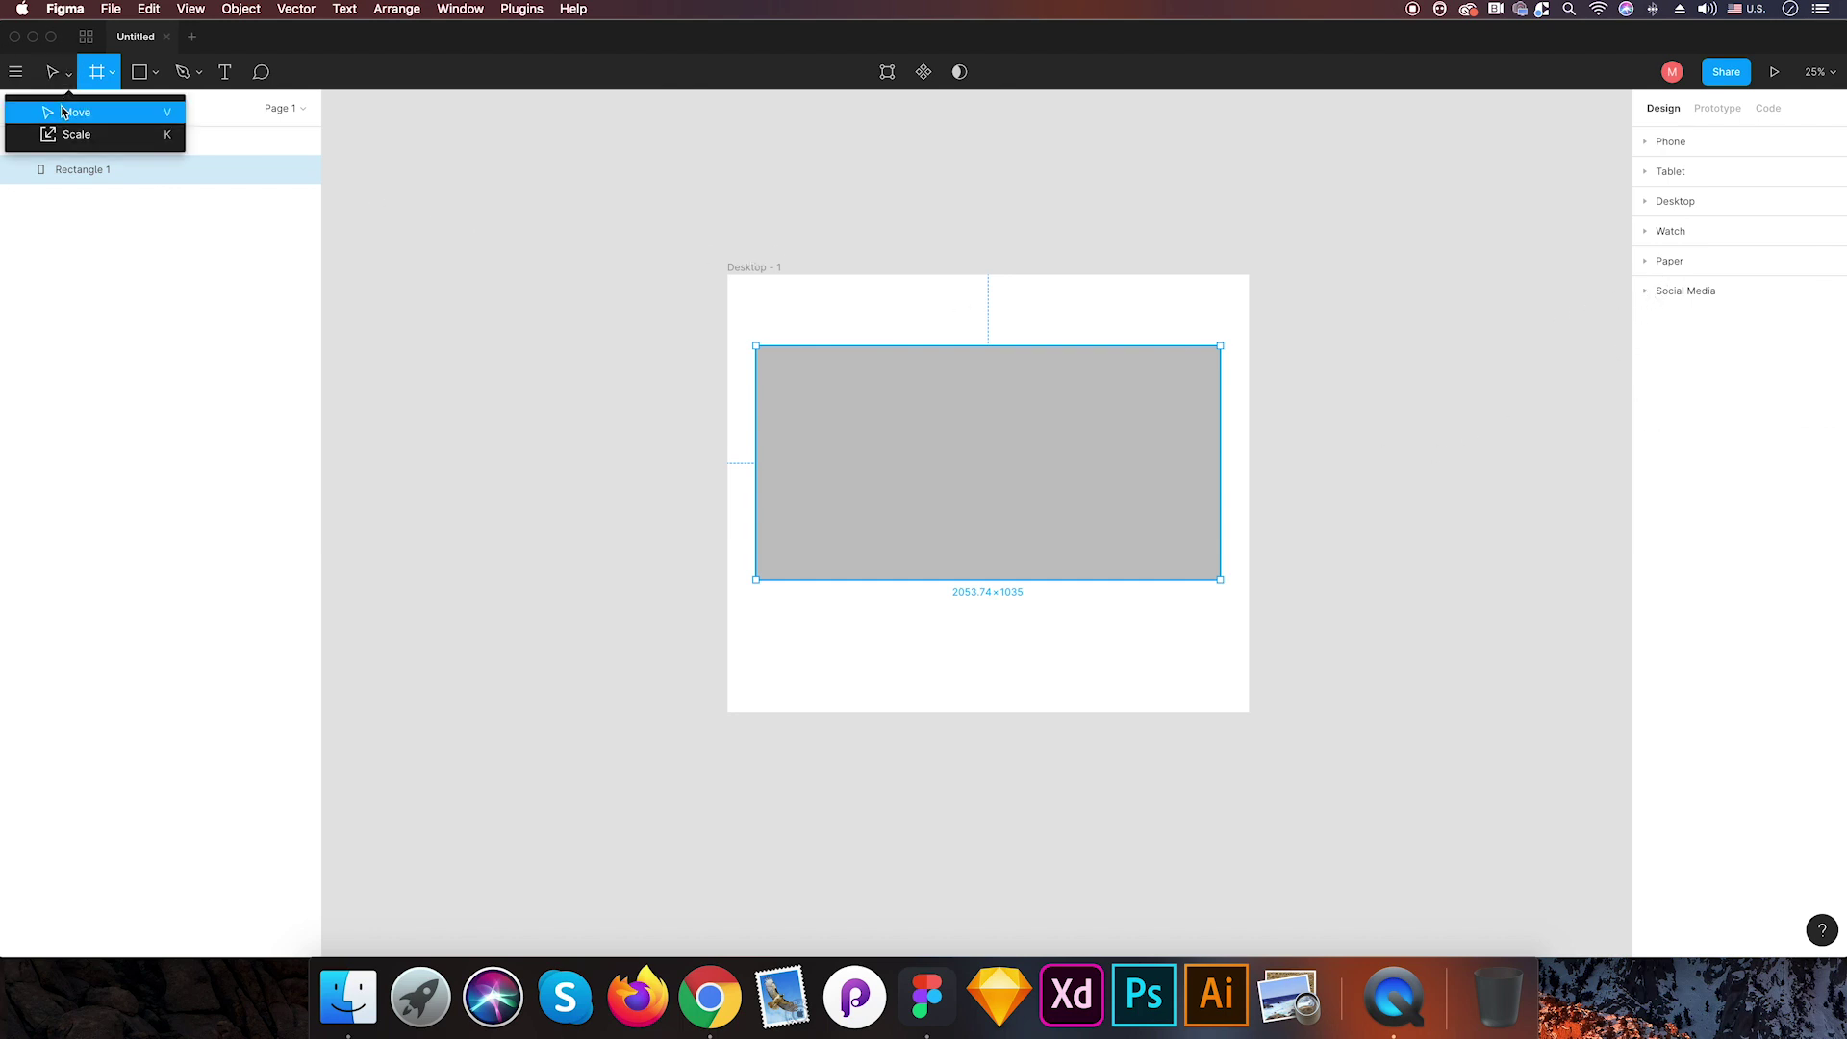
left_click(58, 110)
left_click(845, 247)
left_click_drag(760, 265, 635, 272)
key("Delete")
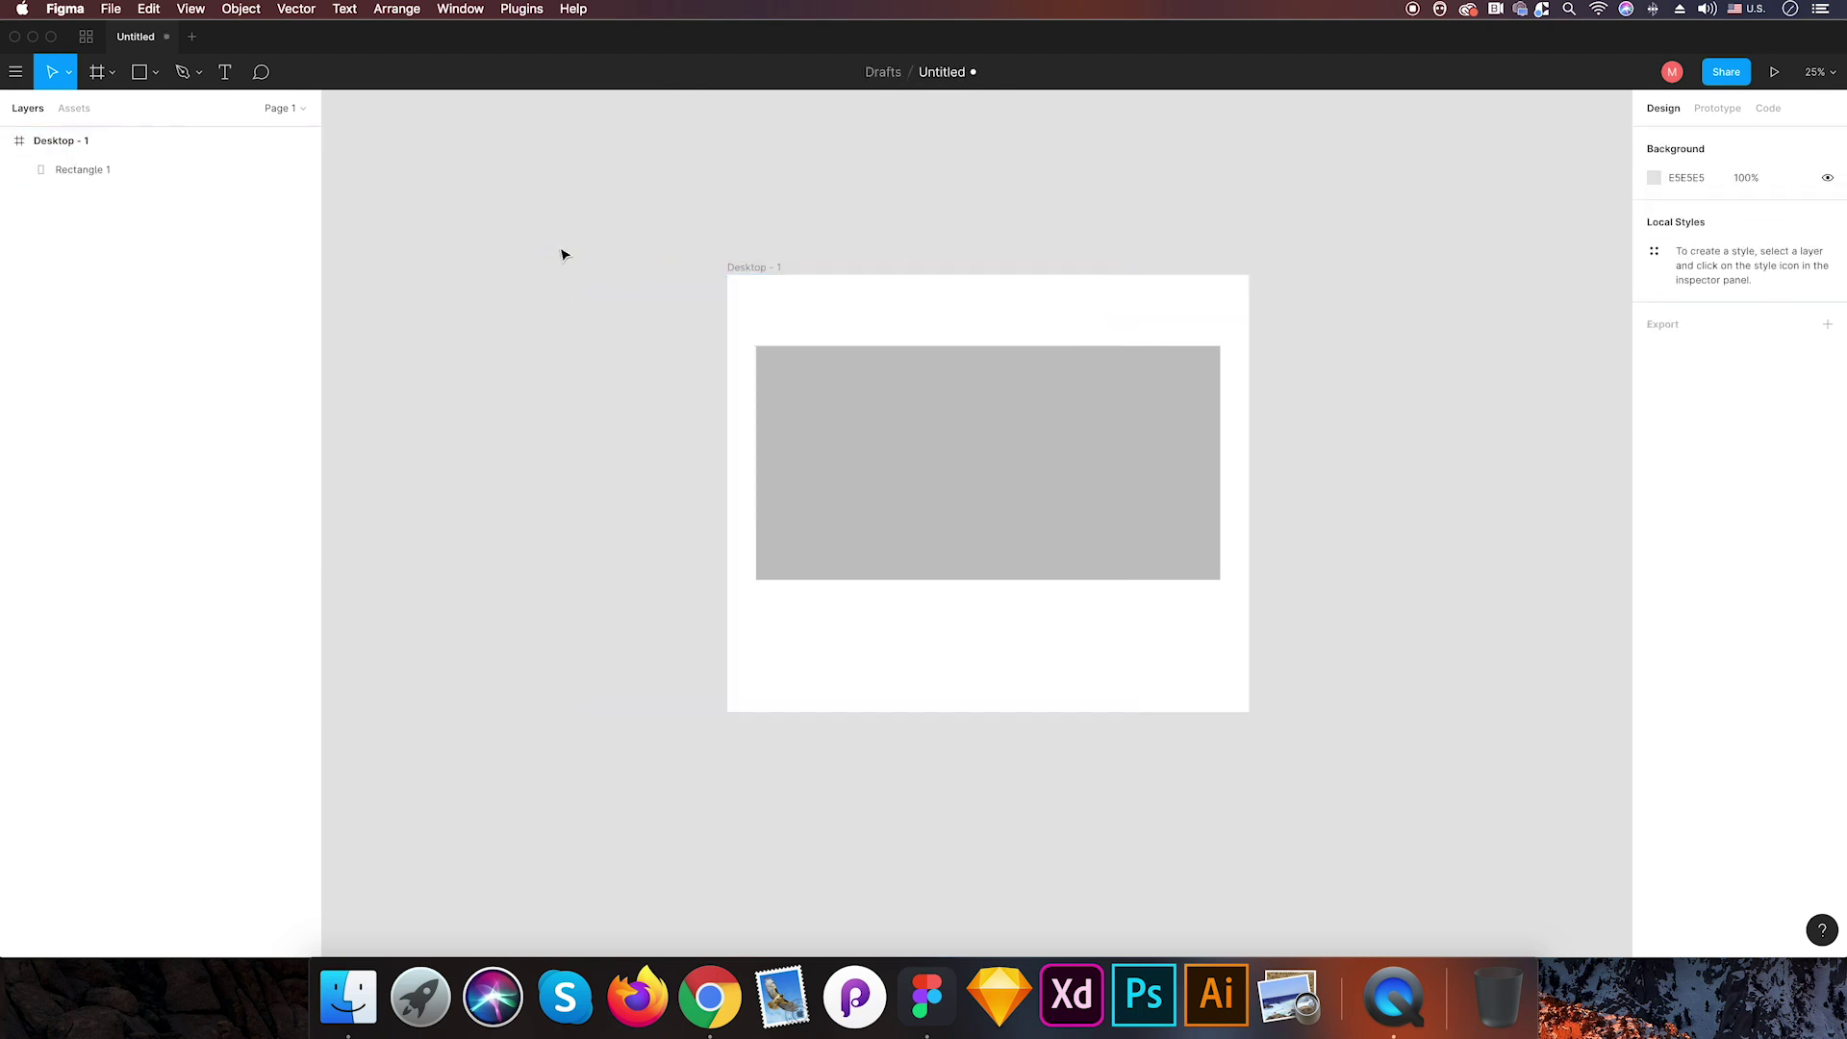
left_click(112, 75)
left_click(104, 112)
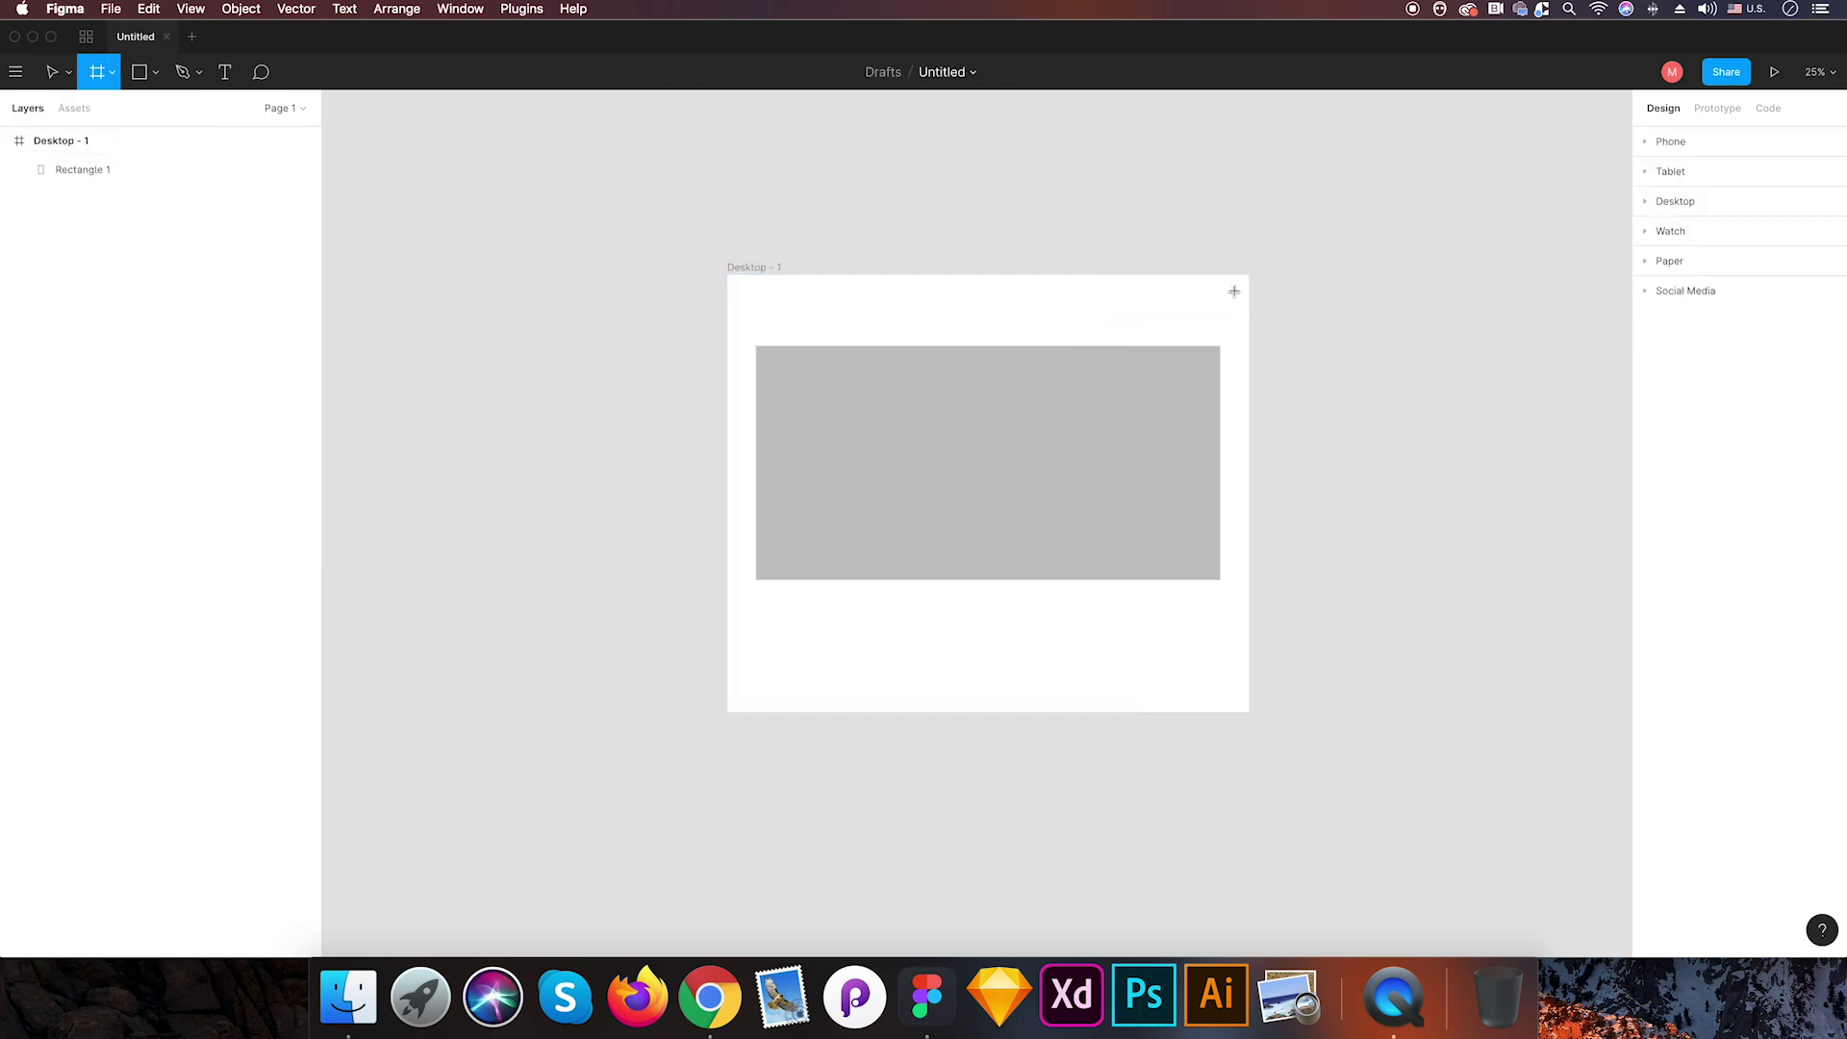
left_click(1647, 146)
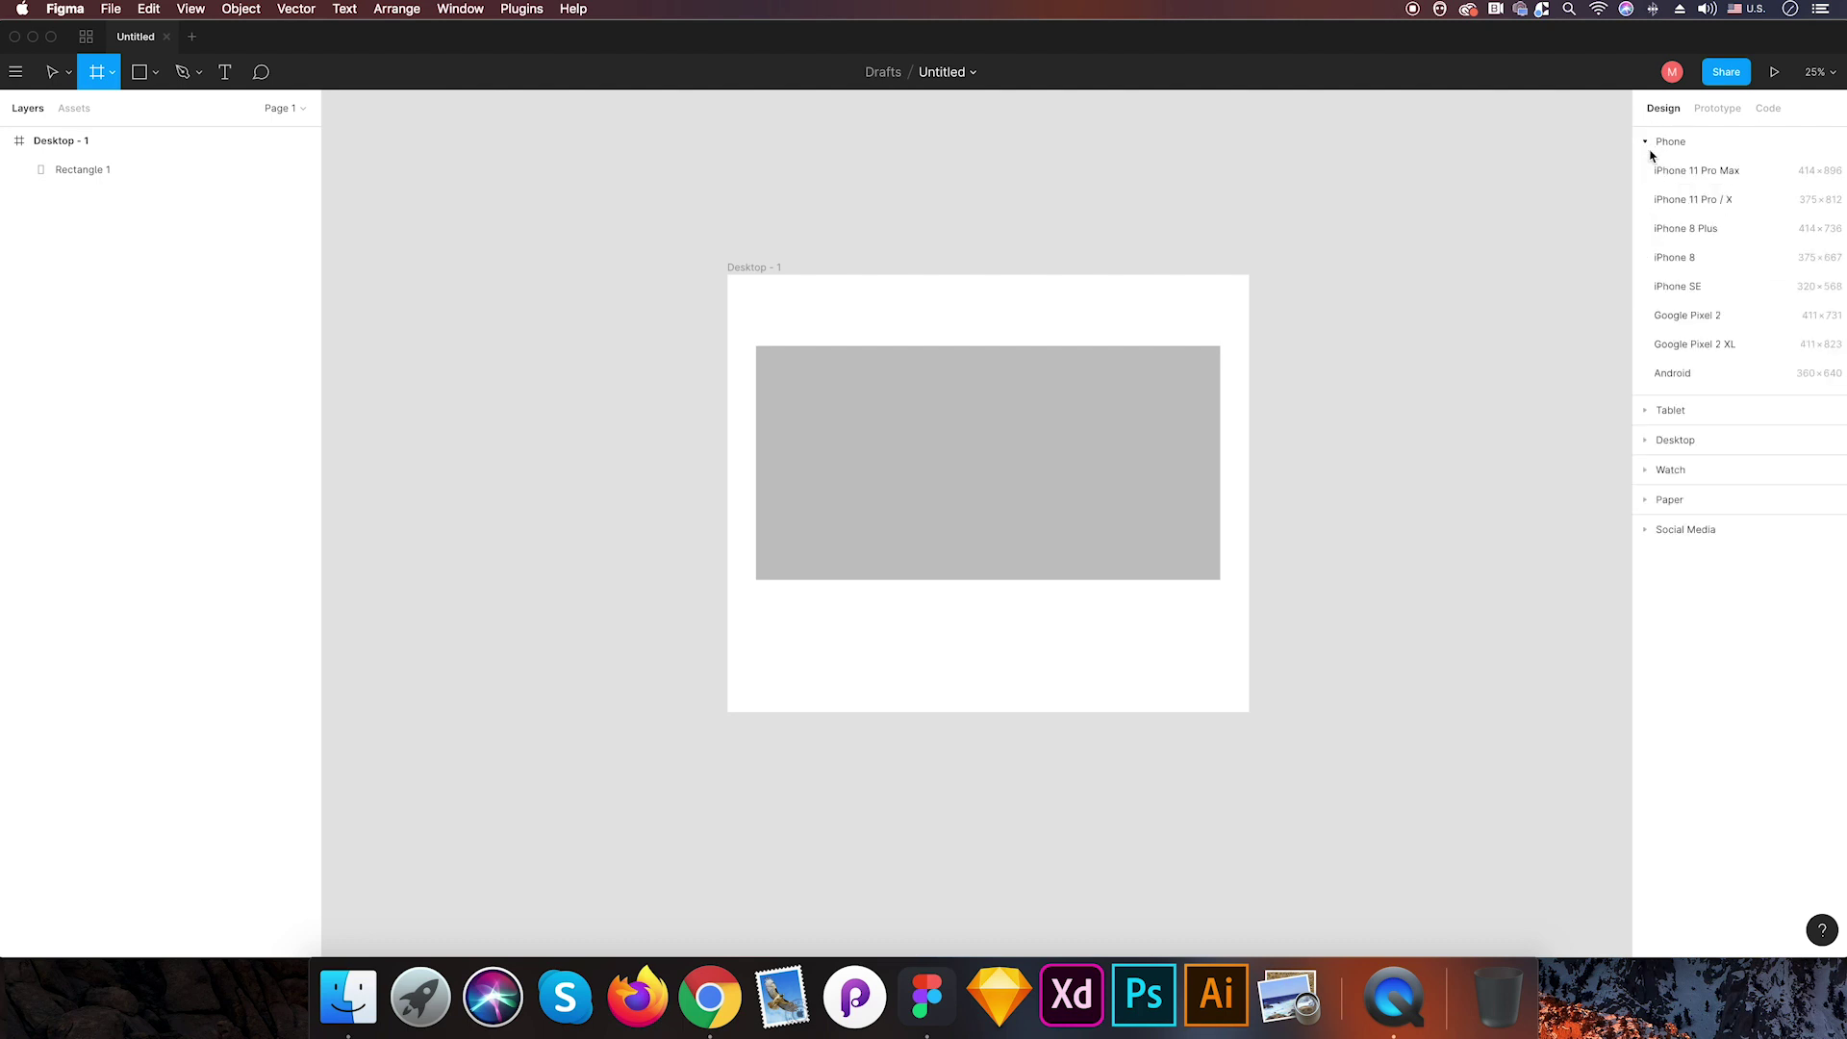
left_click(1689, 262)
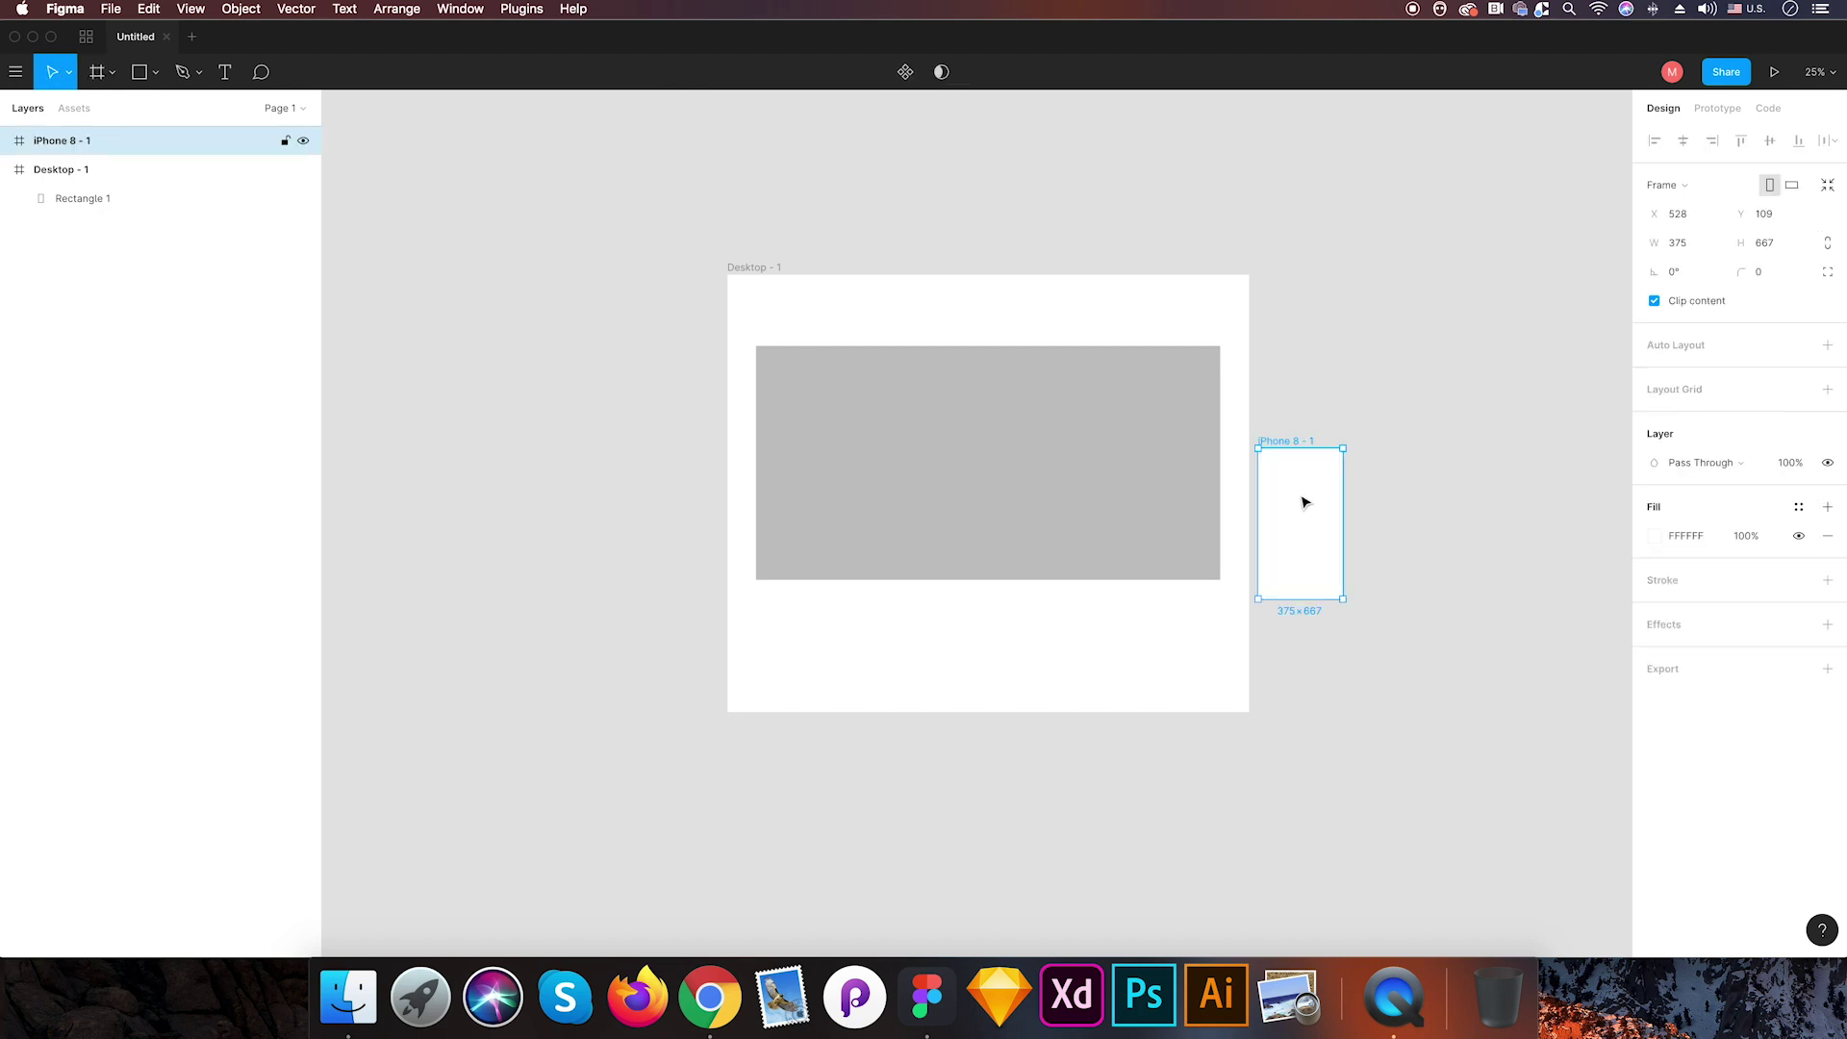
left_click_drag(1307, 507, 1314, 320)
key("super+equal")
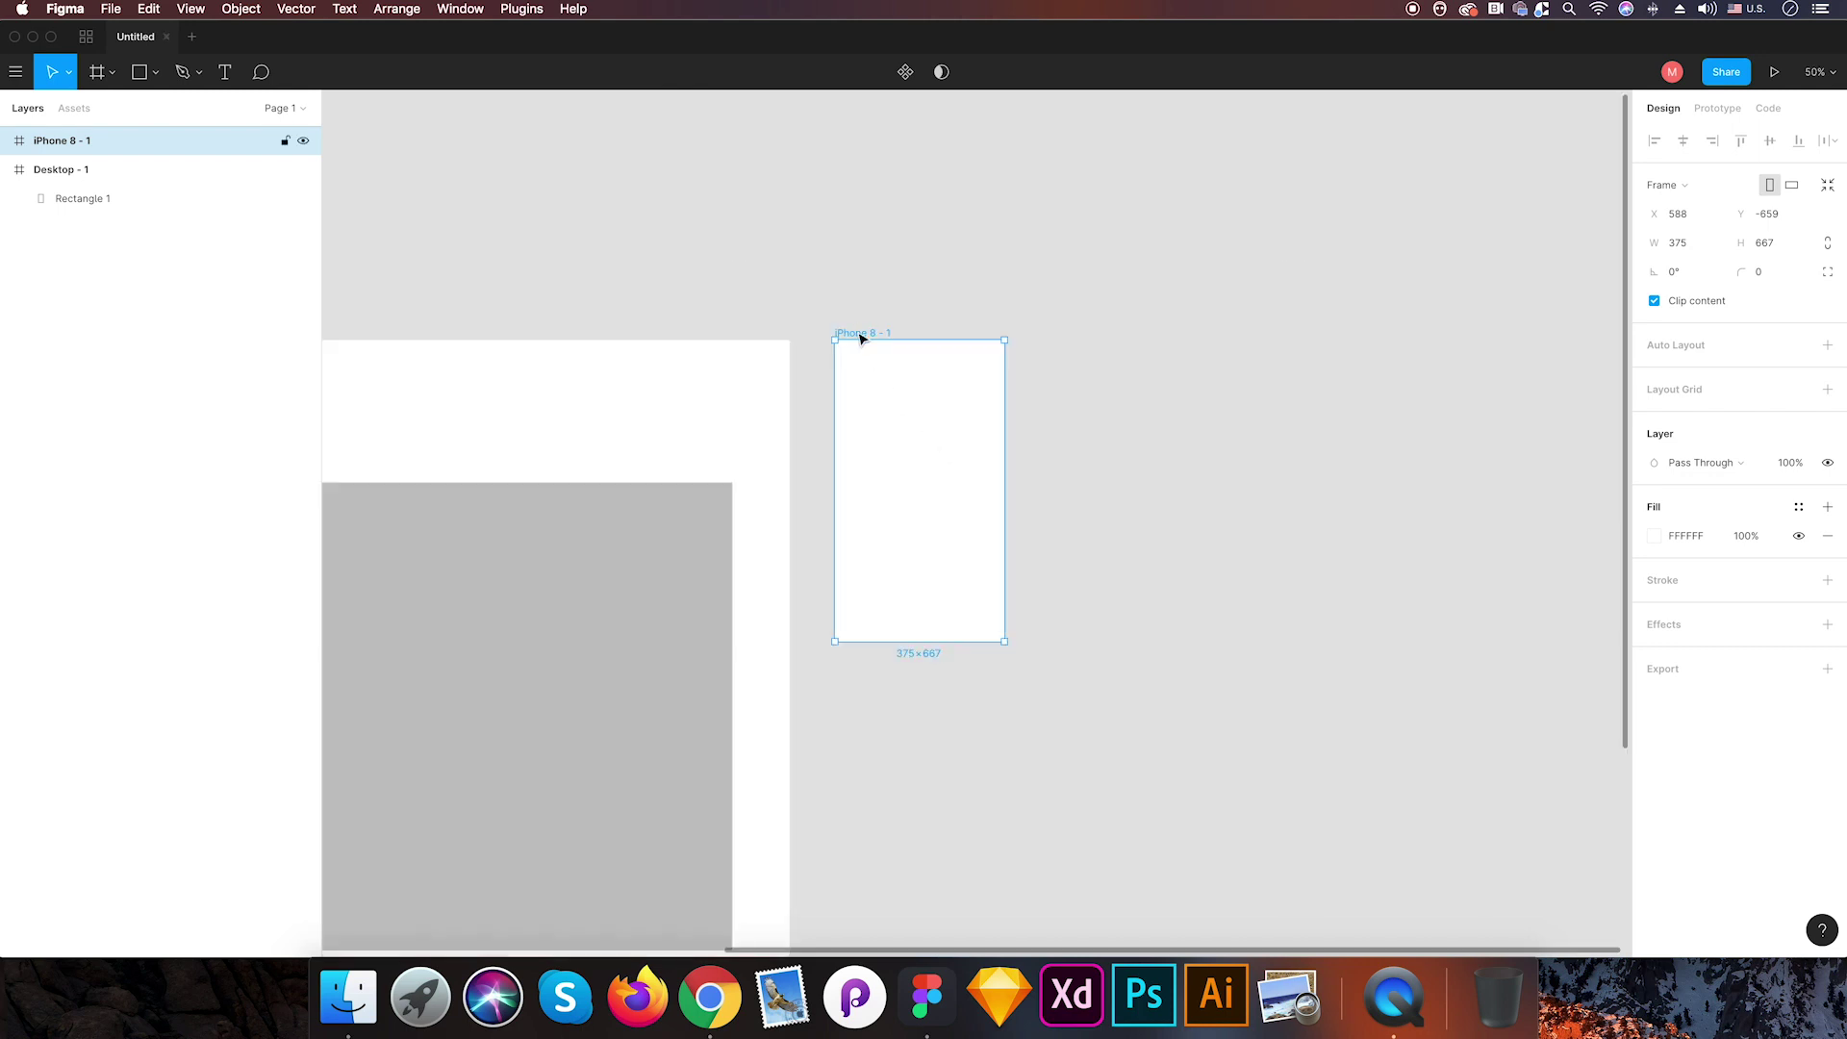
left_click(111, 72)
left_click(123, 114)
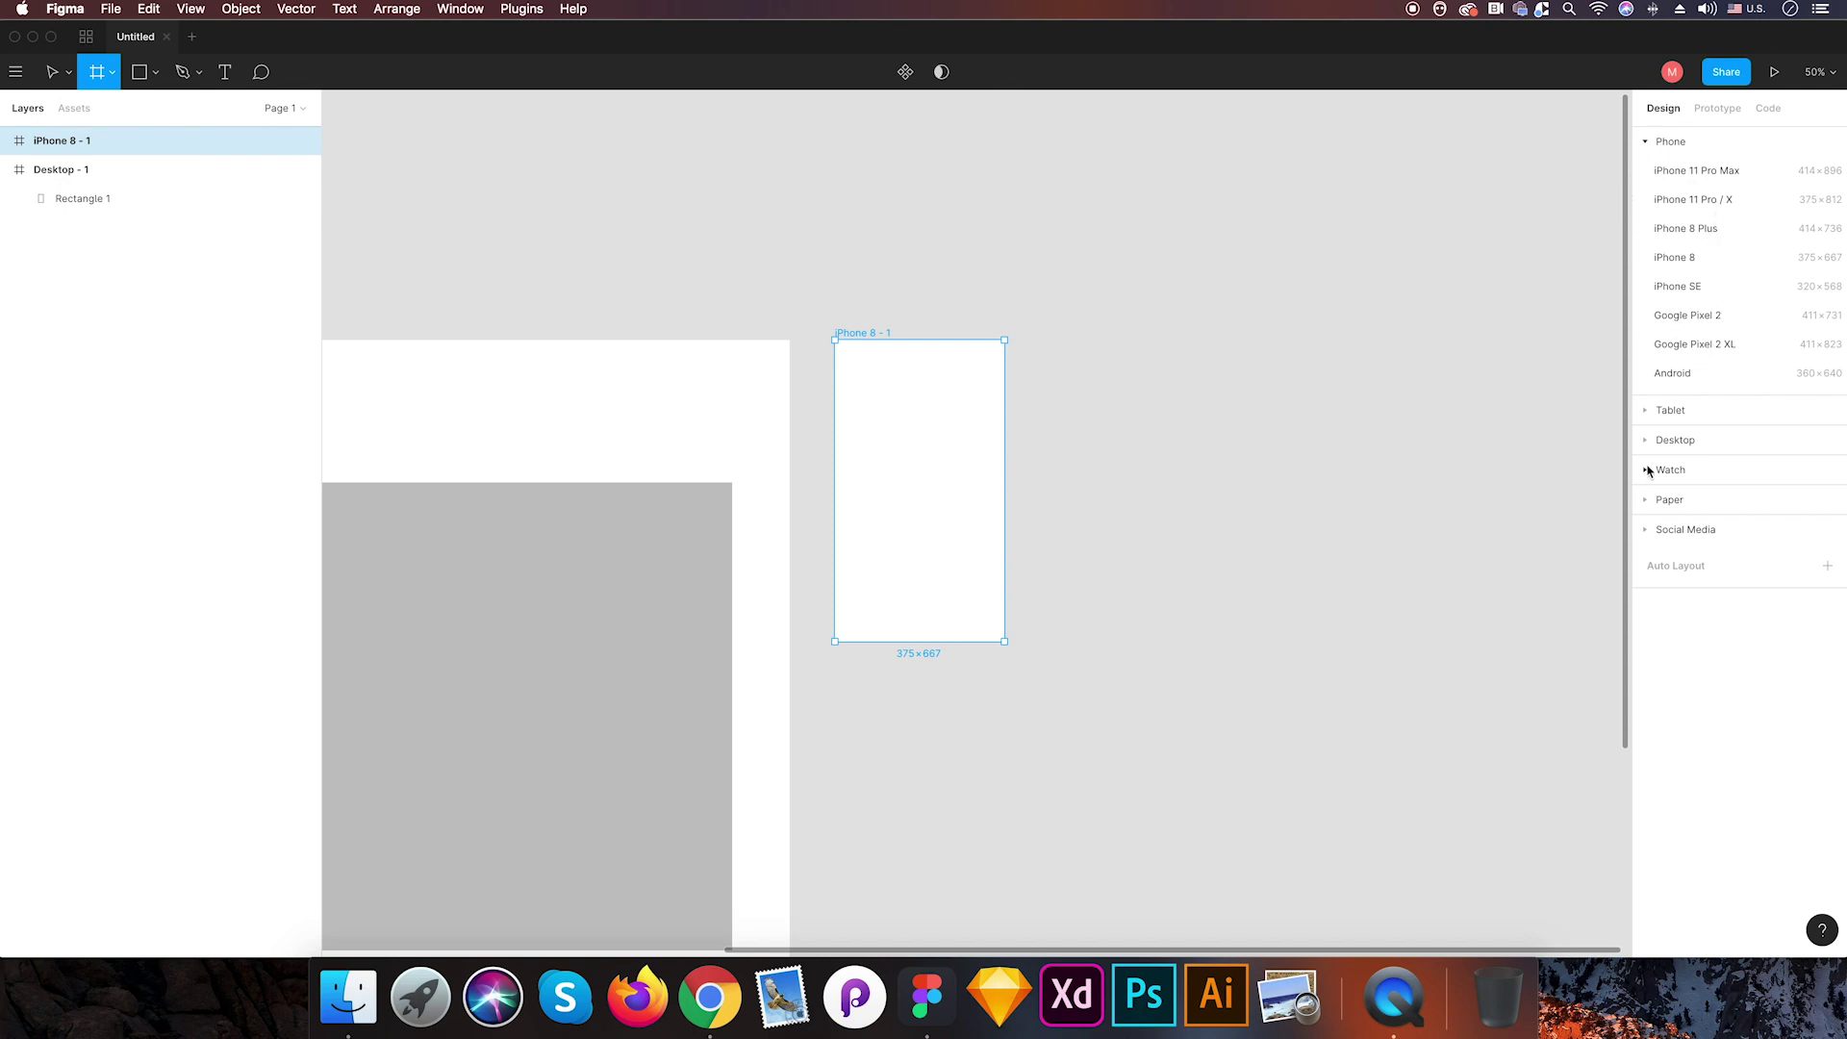
left_click(1651, 412)
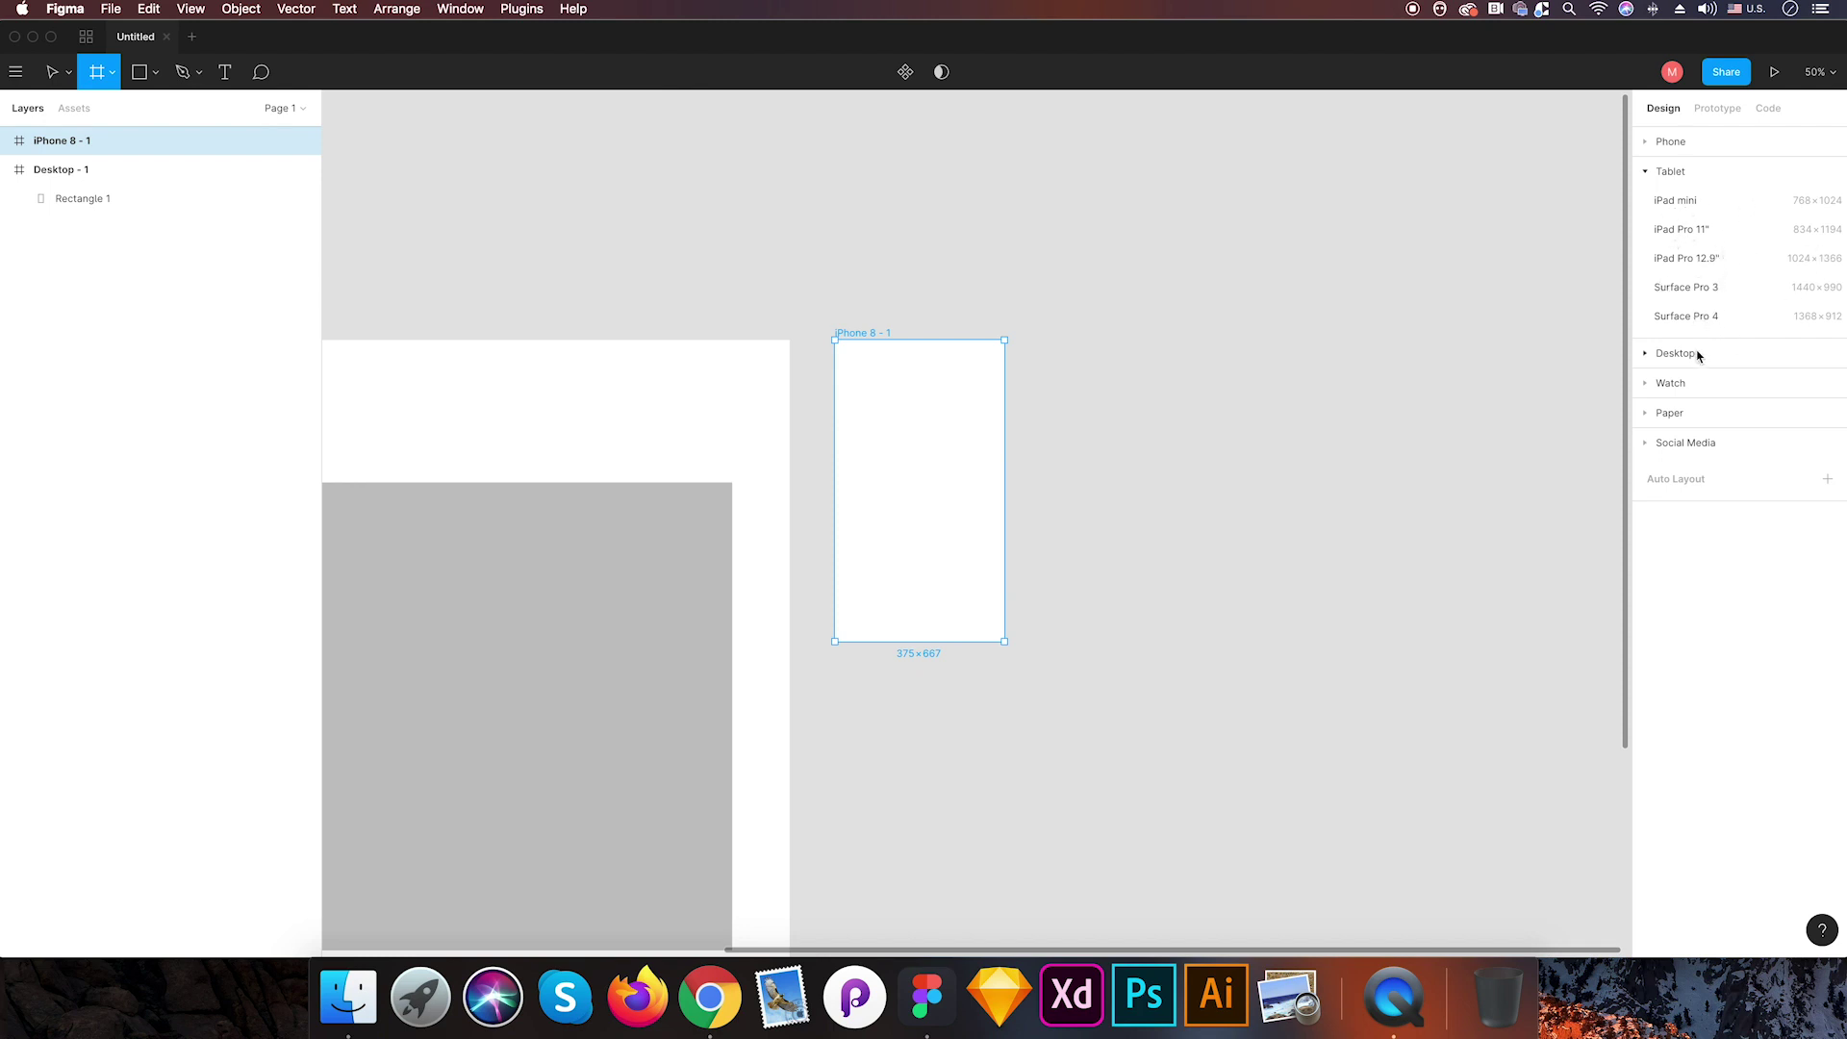
left_click(1646, 354)
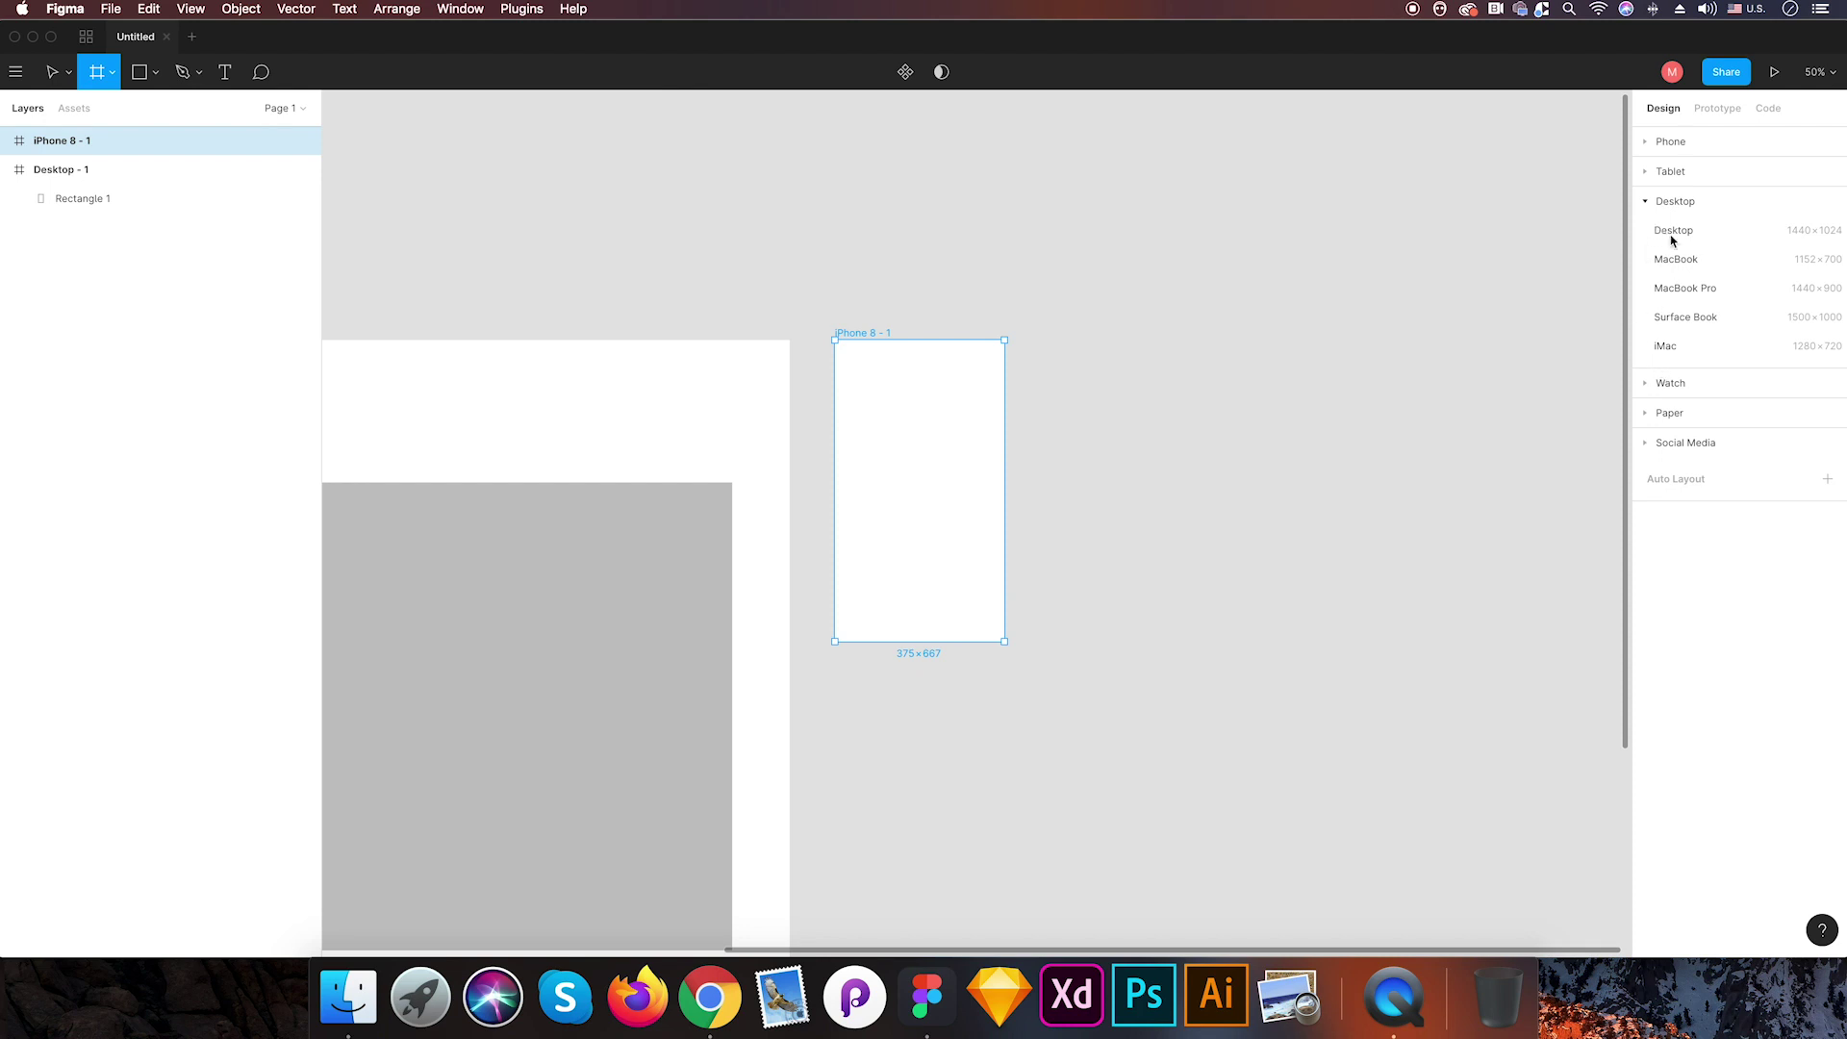
left_click(1648, 384)
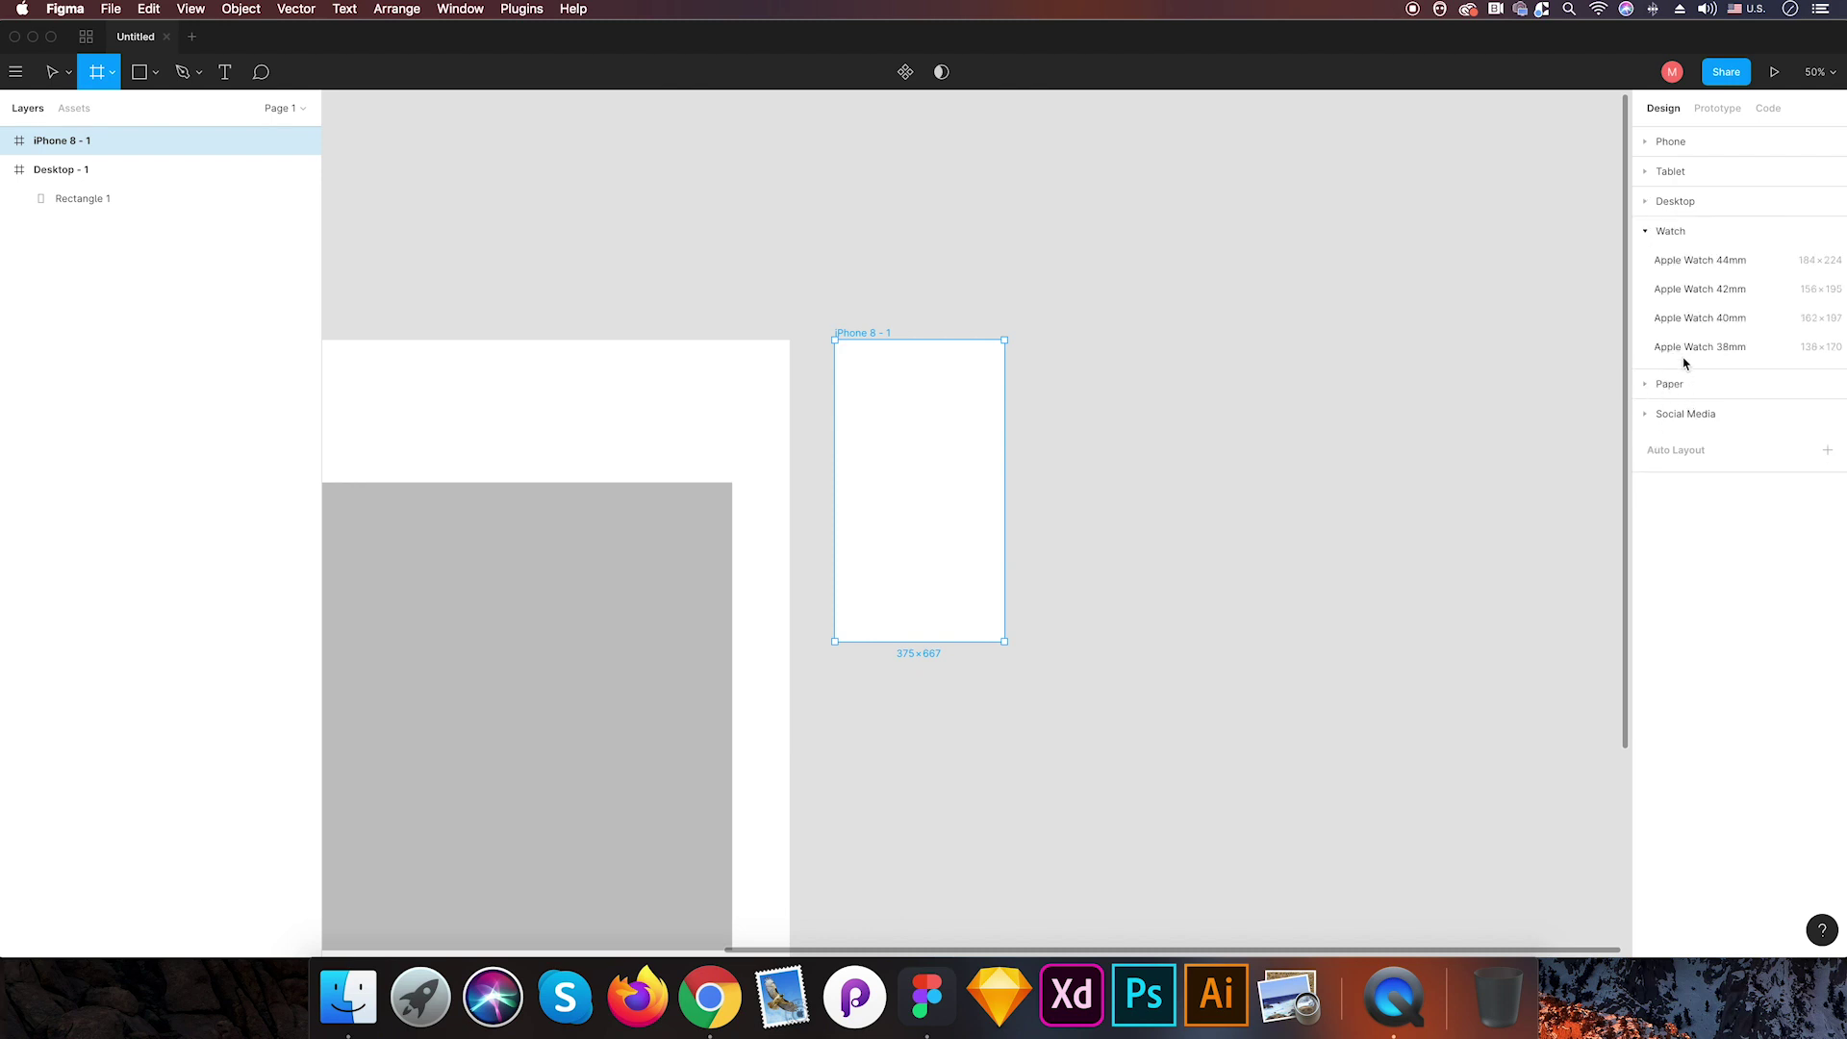
left_click(1647, 232)
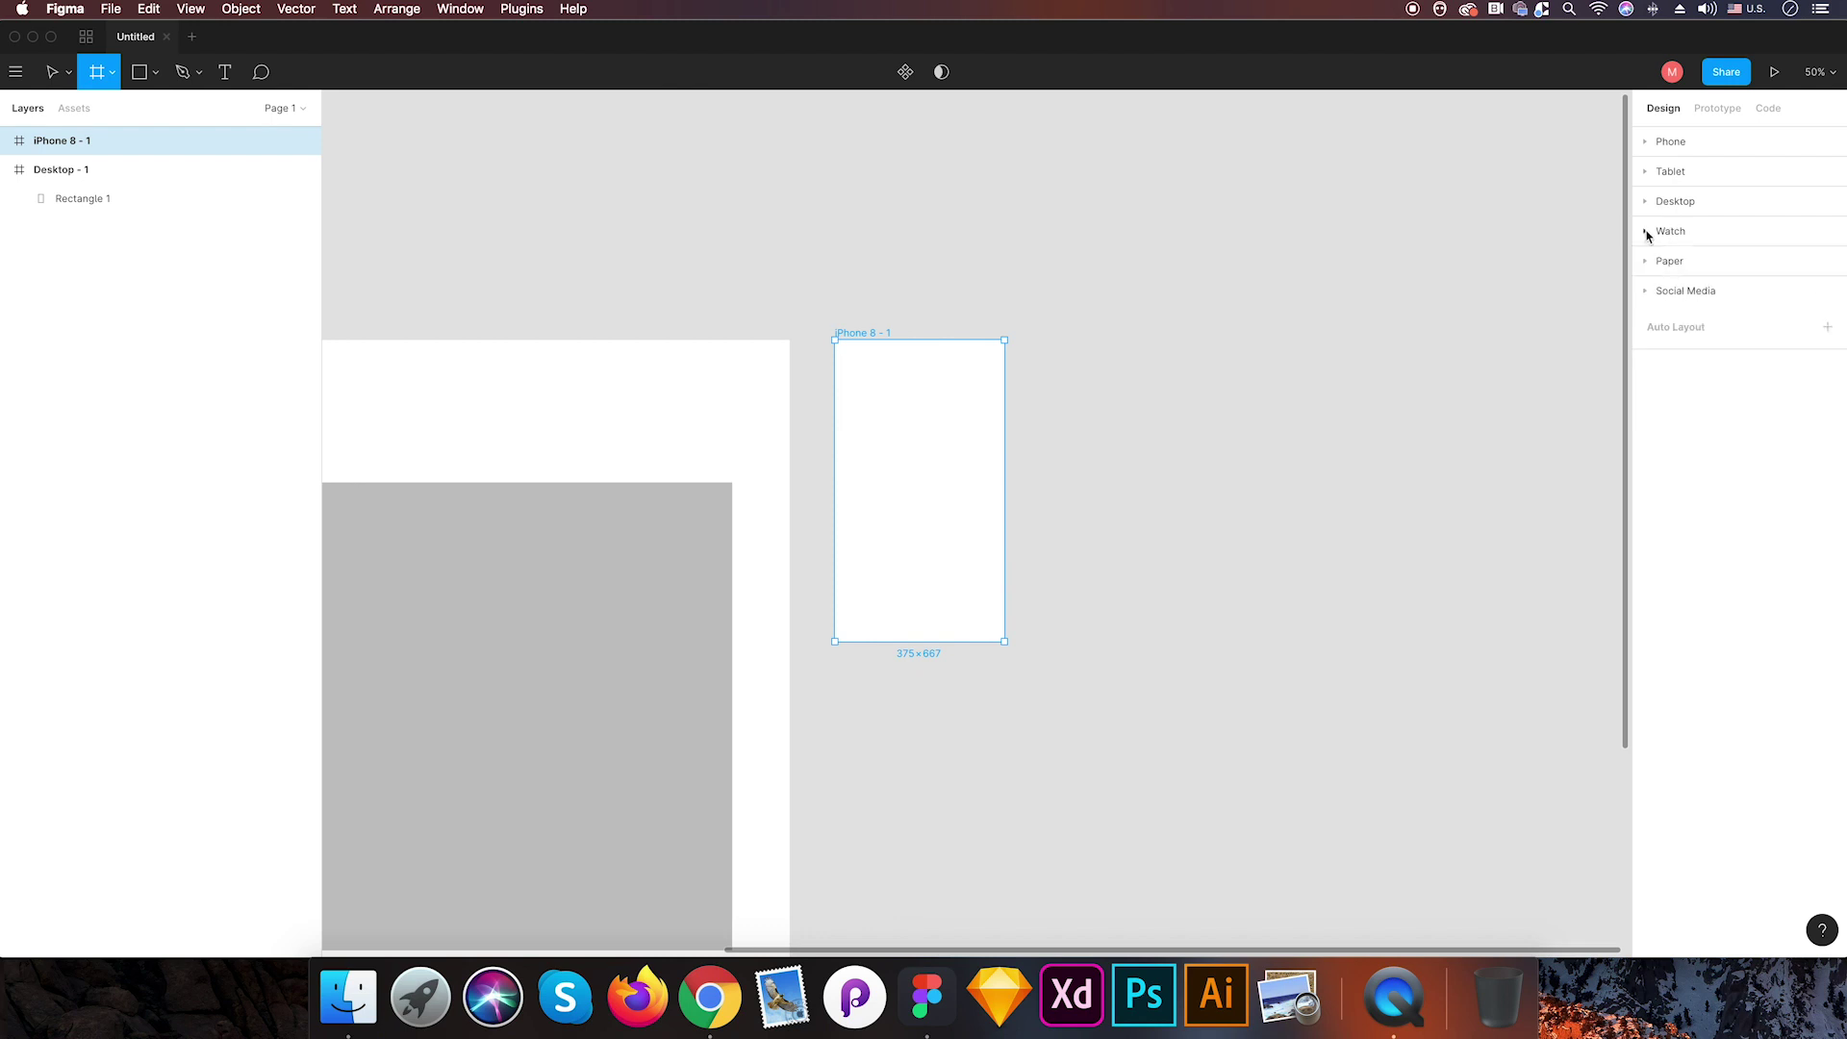
left_click(1645, 293)
left_click(1645, 288)
left_click(1645, 144)
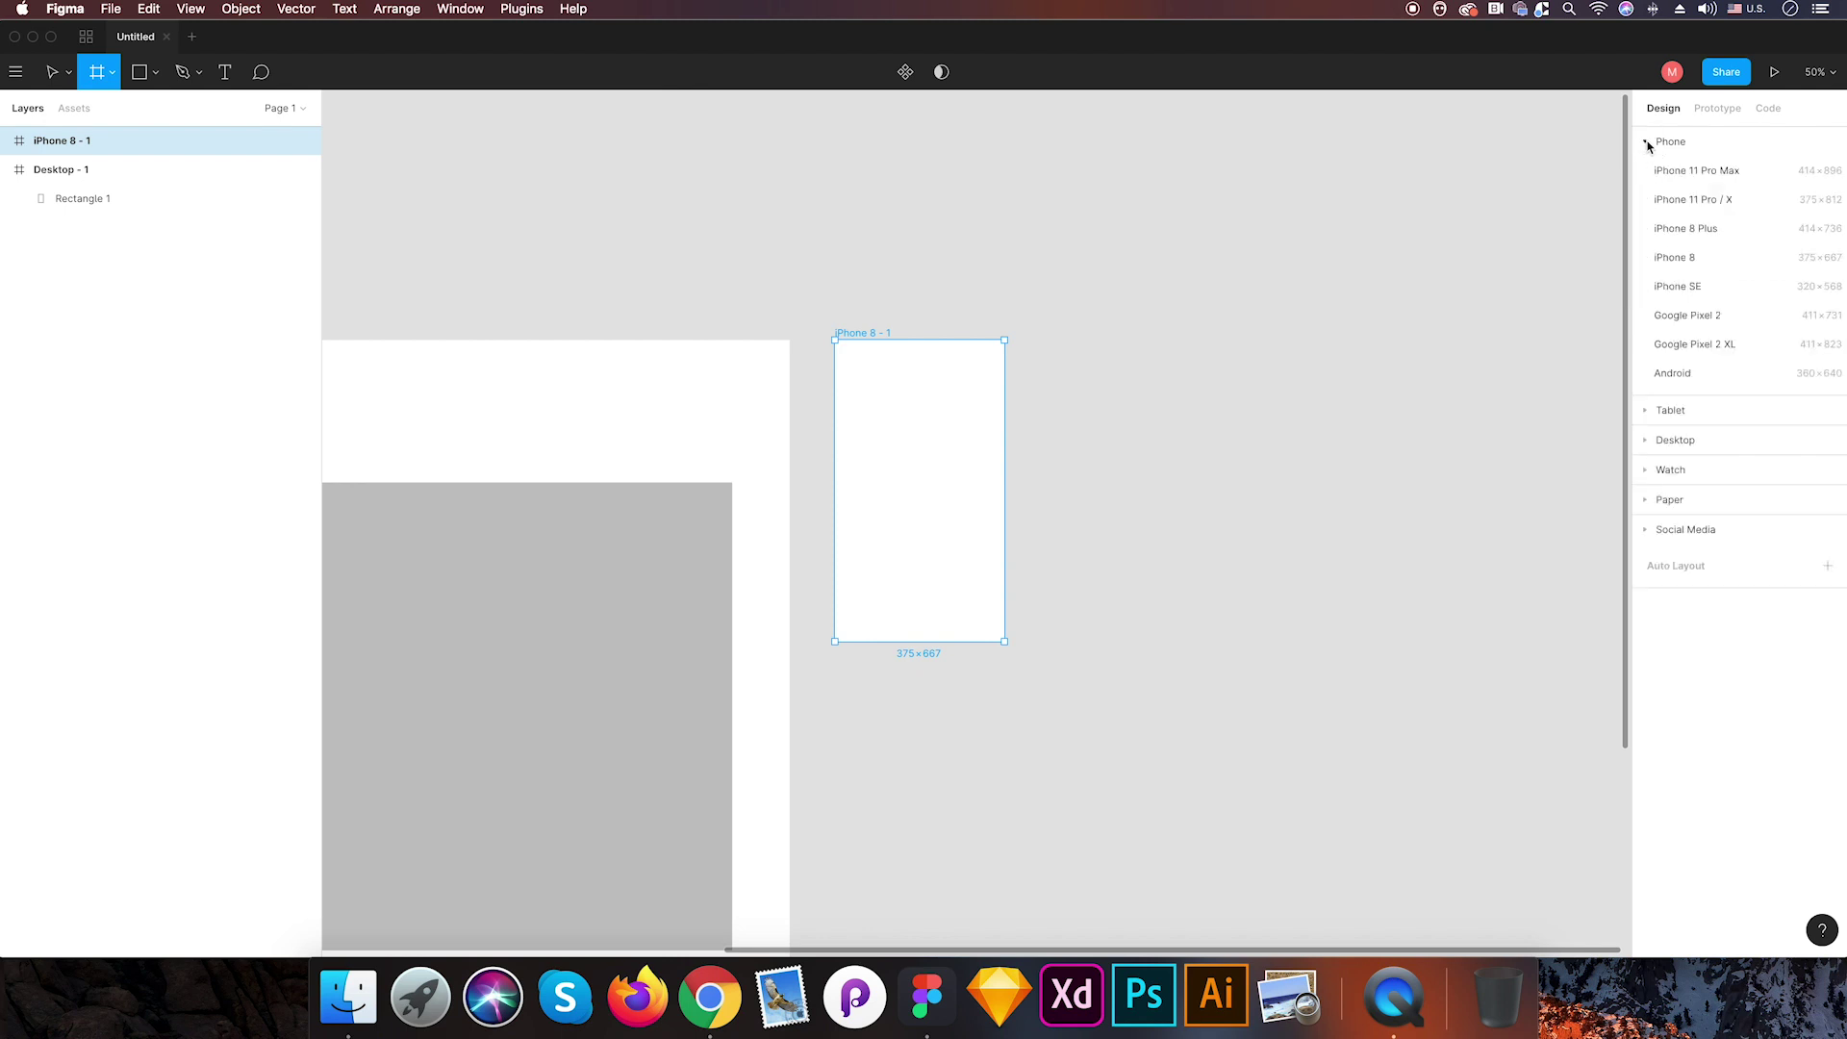
left_click(1645, 145)
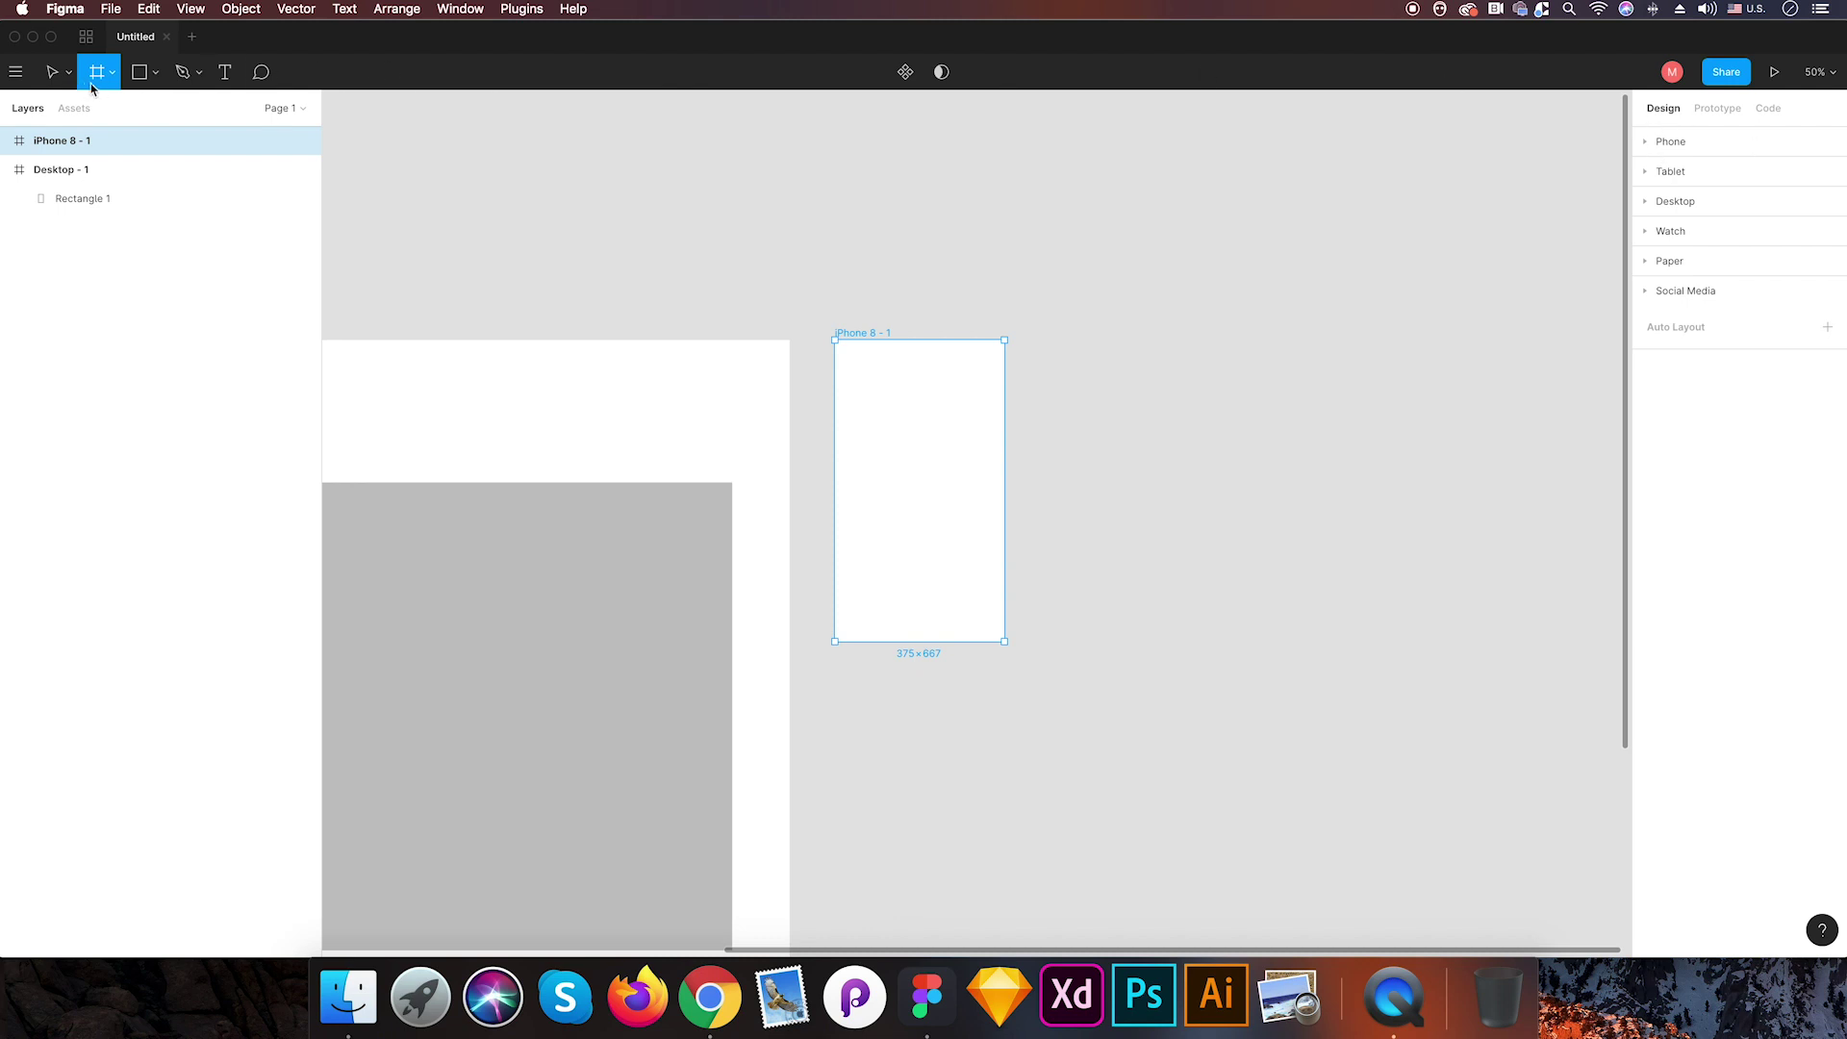
- Draw a 296×296 grey square, Rectangle 2, below Rectangle 1 and move it left to X 561
left_click(157, 77)
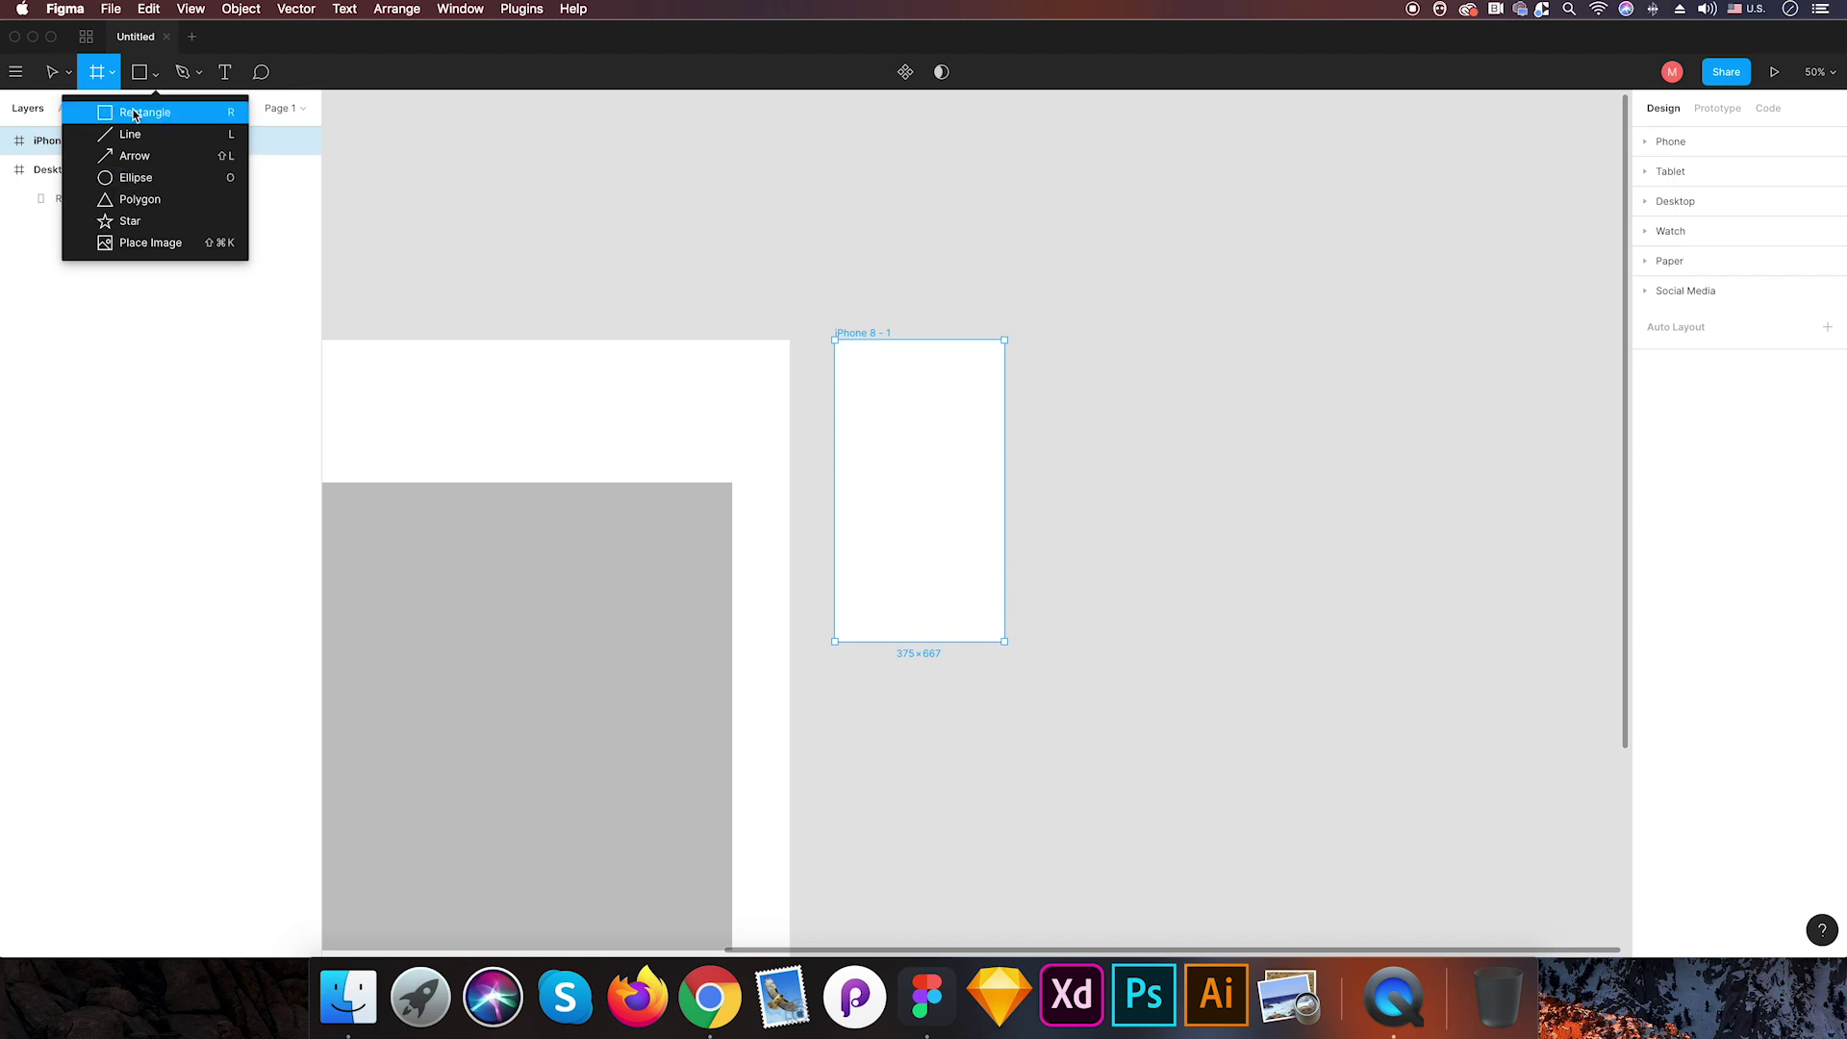
left_click(137, 113)
left_click_drag(869, 507, 1208, 247)
left_click_drag(847, 461, 981, 597)
left_click(1027, 720)
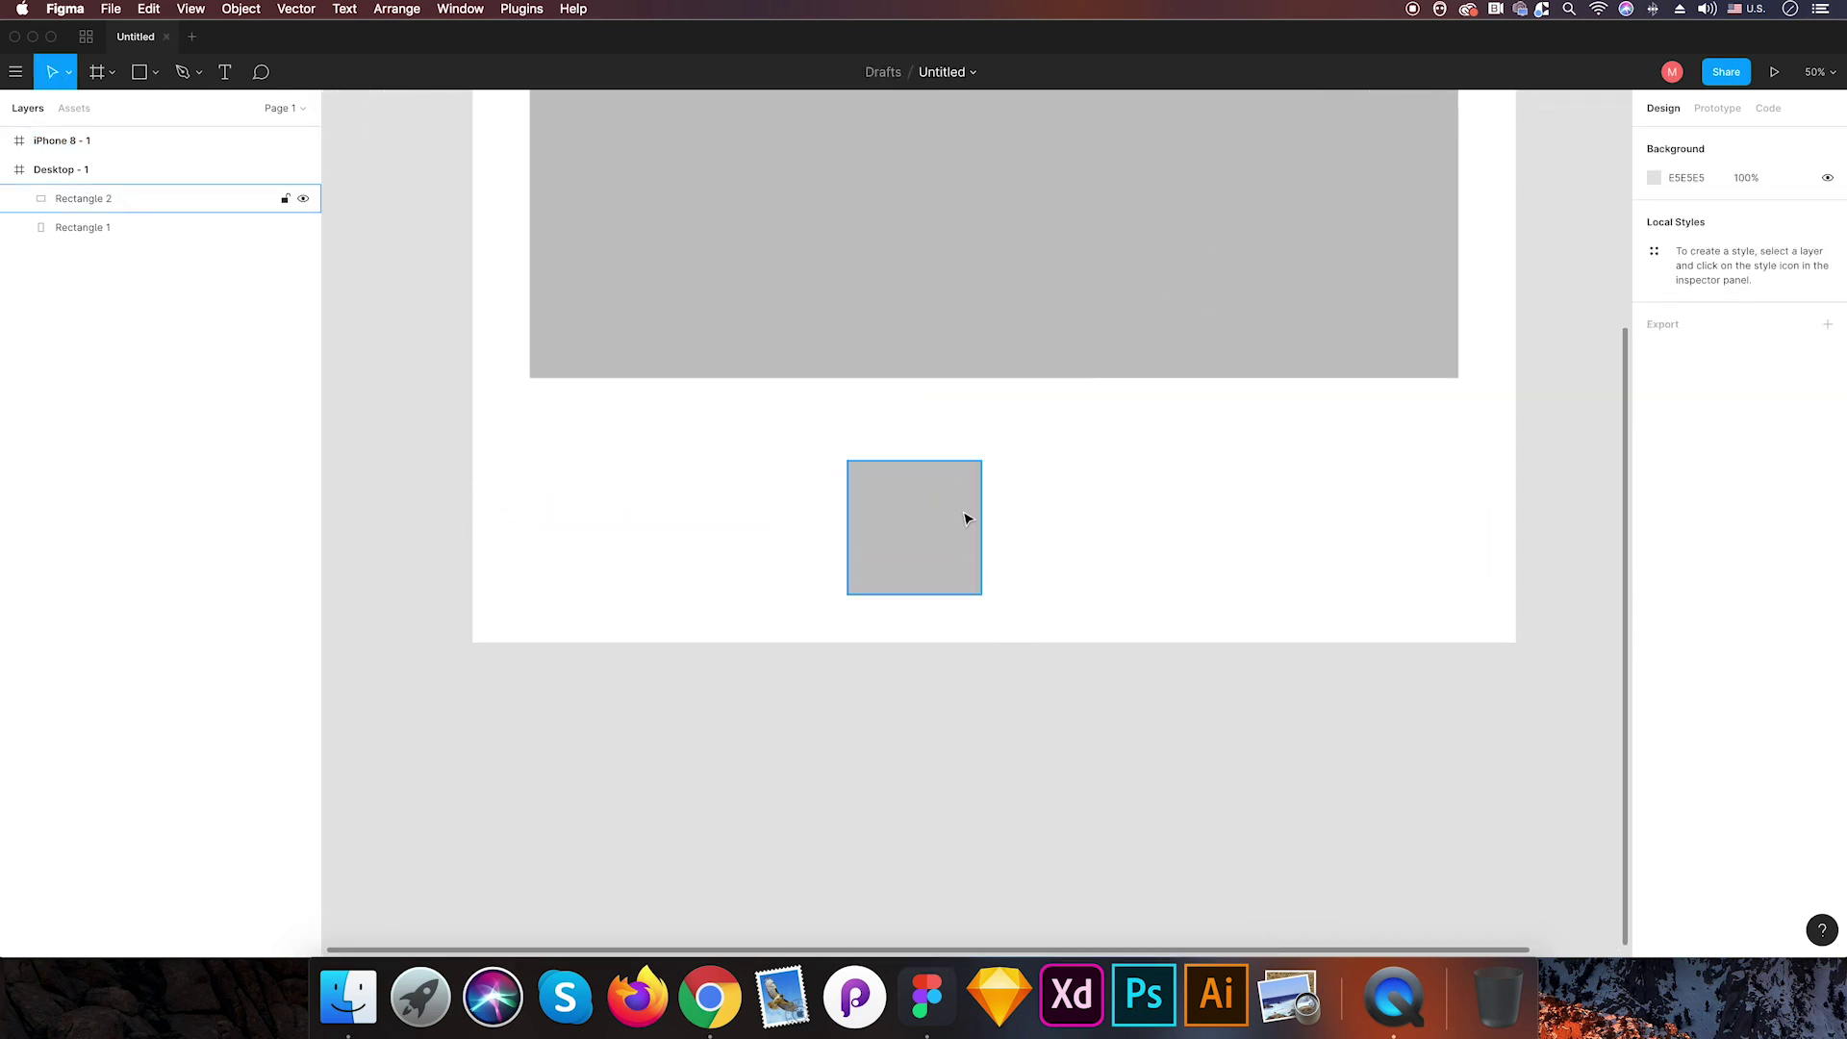
left_click(974, 508)
key("Return")
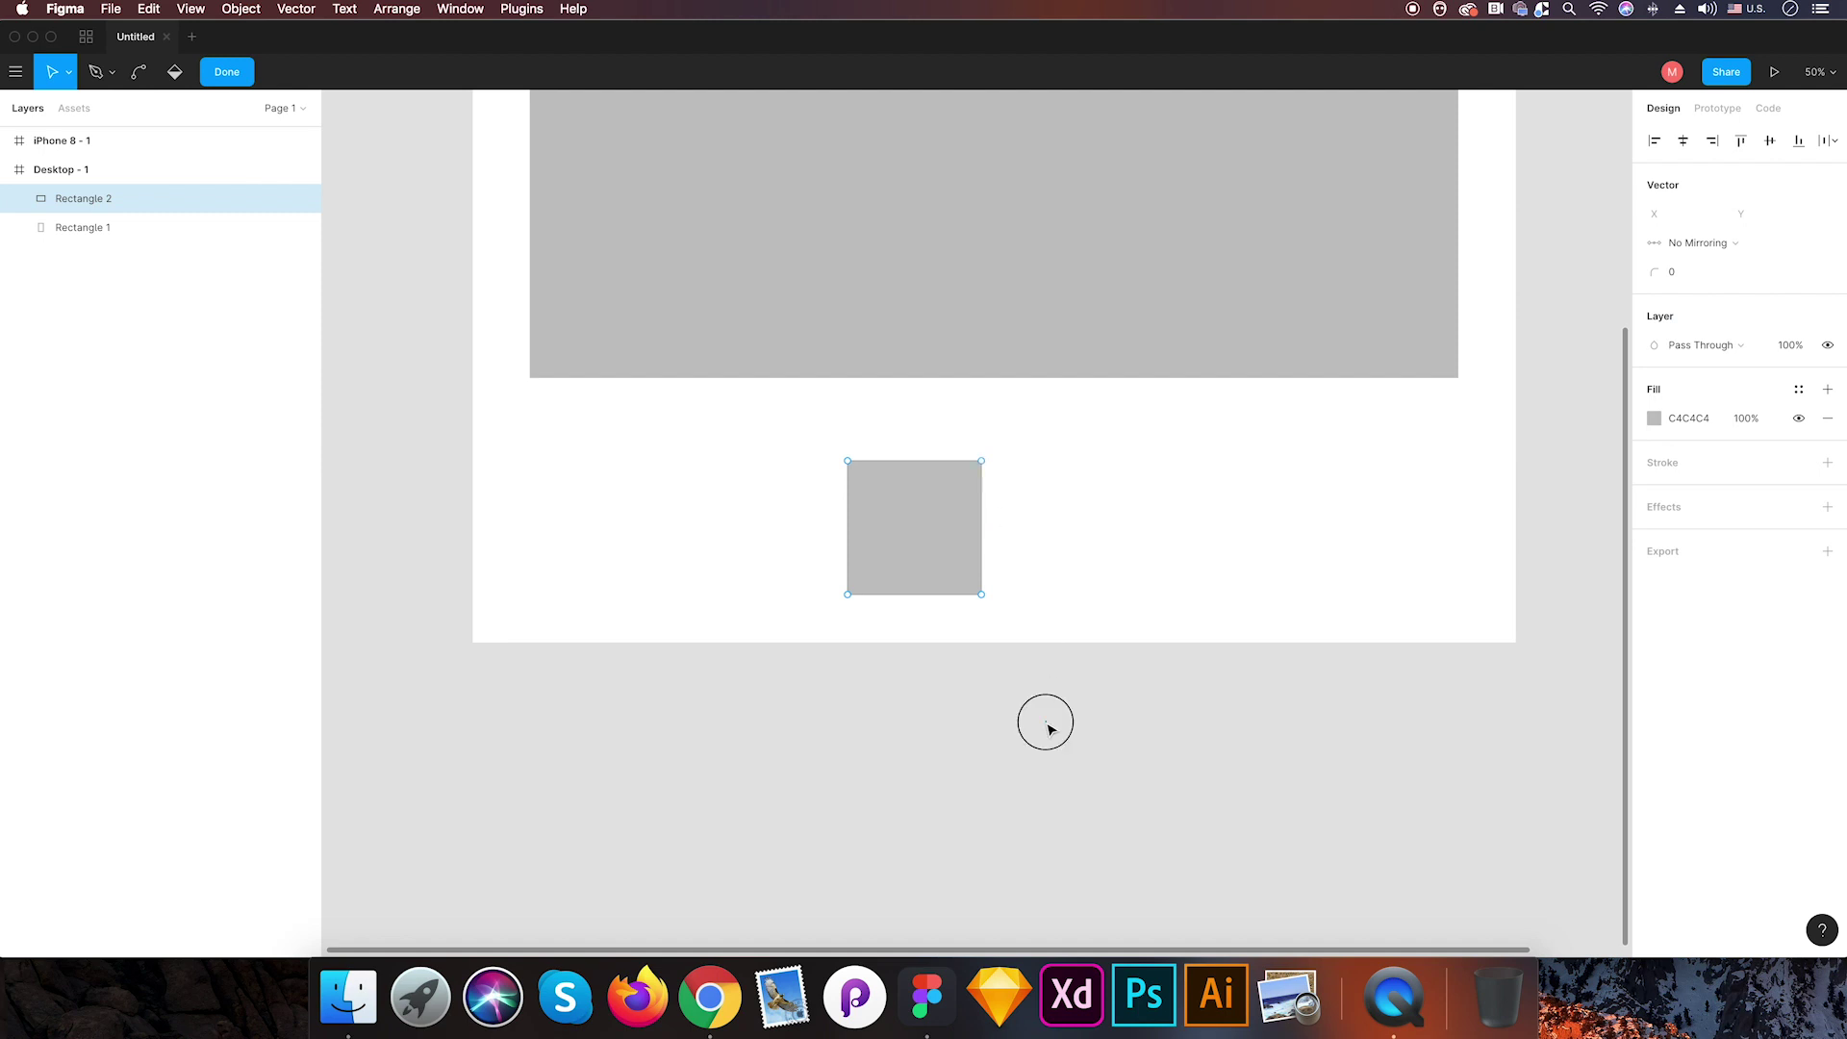
key("Escape")
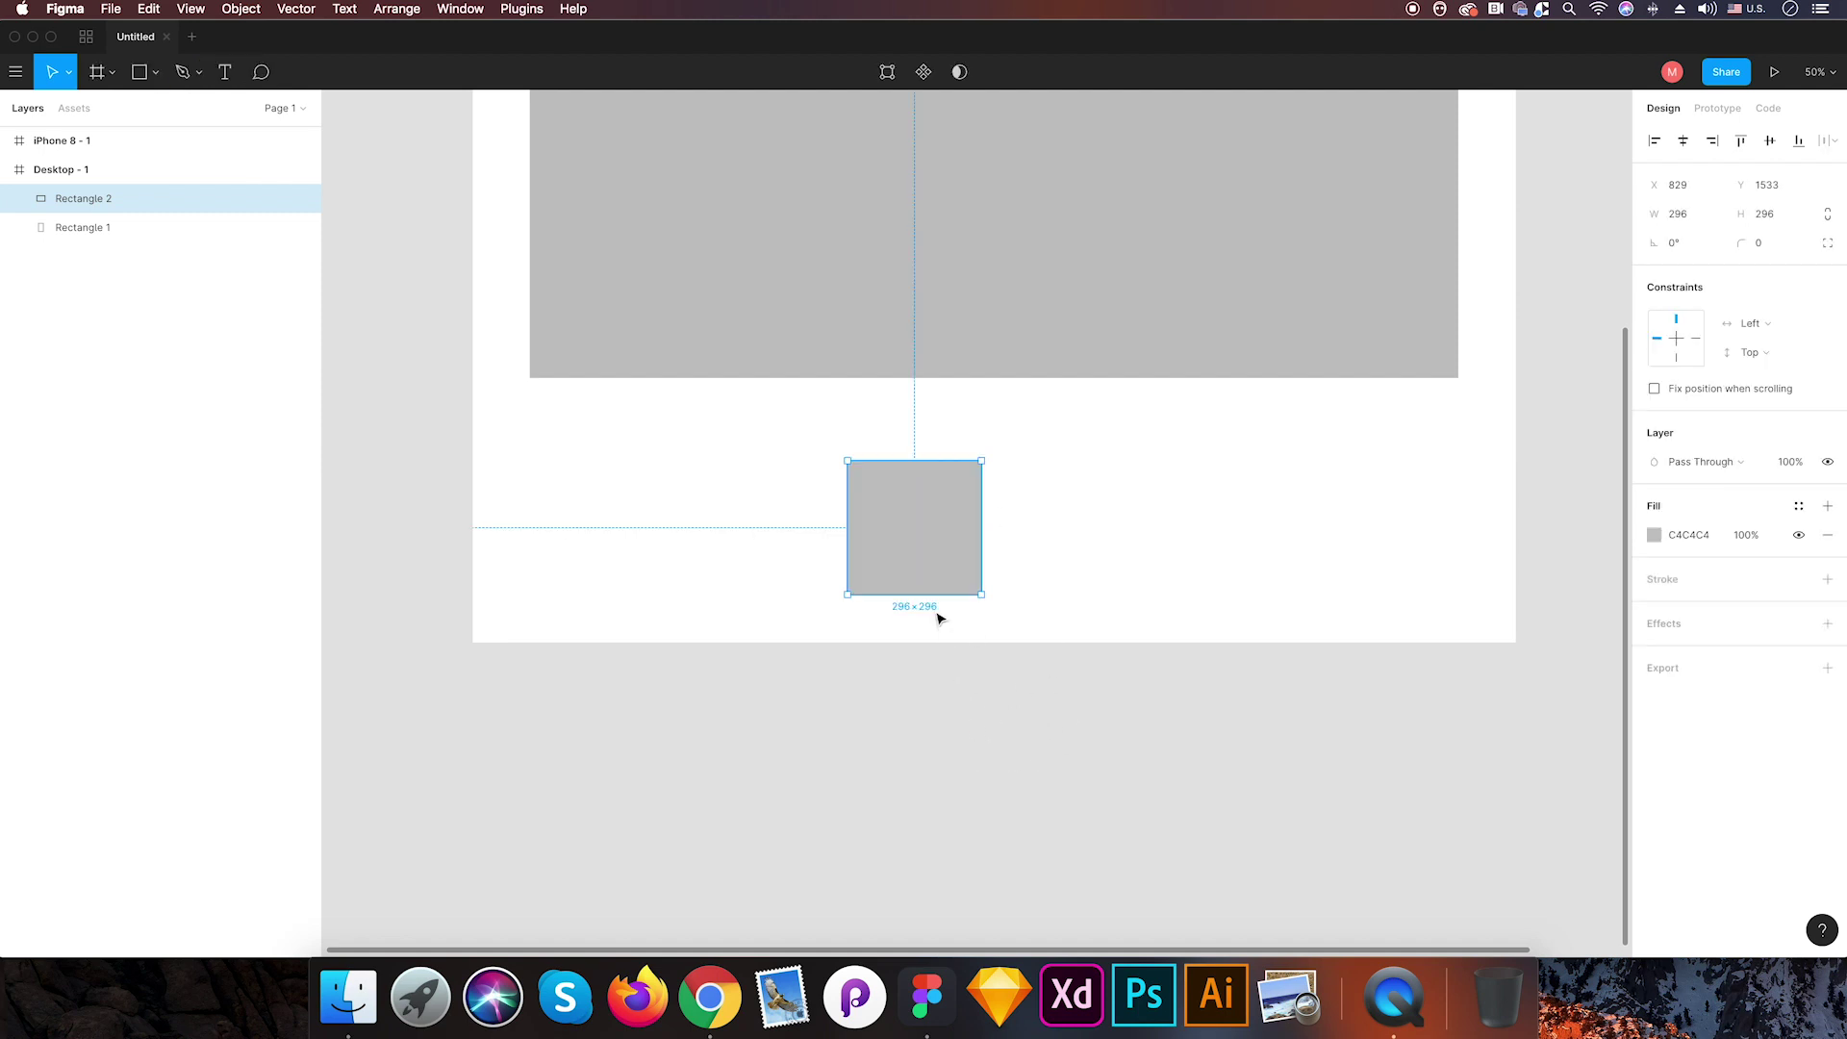
left_click_drag(952, 532, 829, 517)
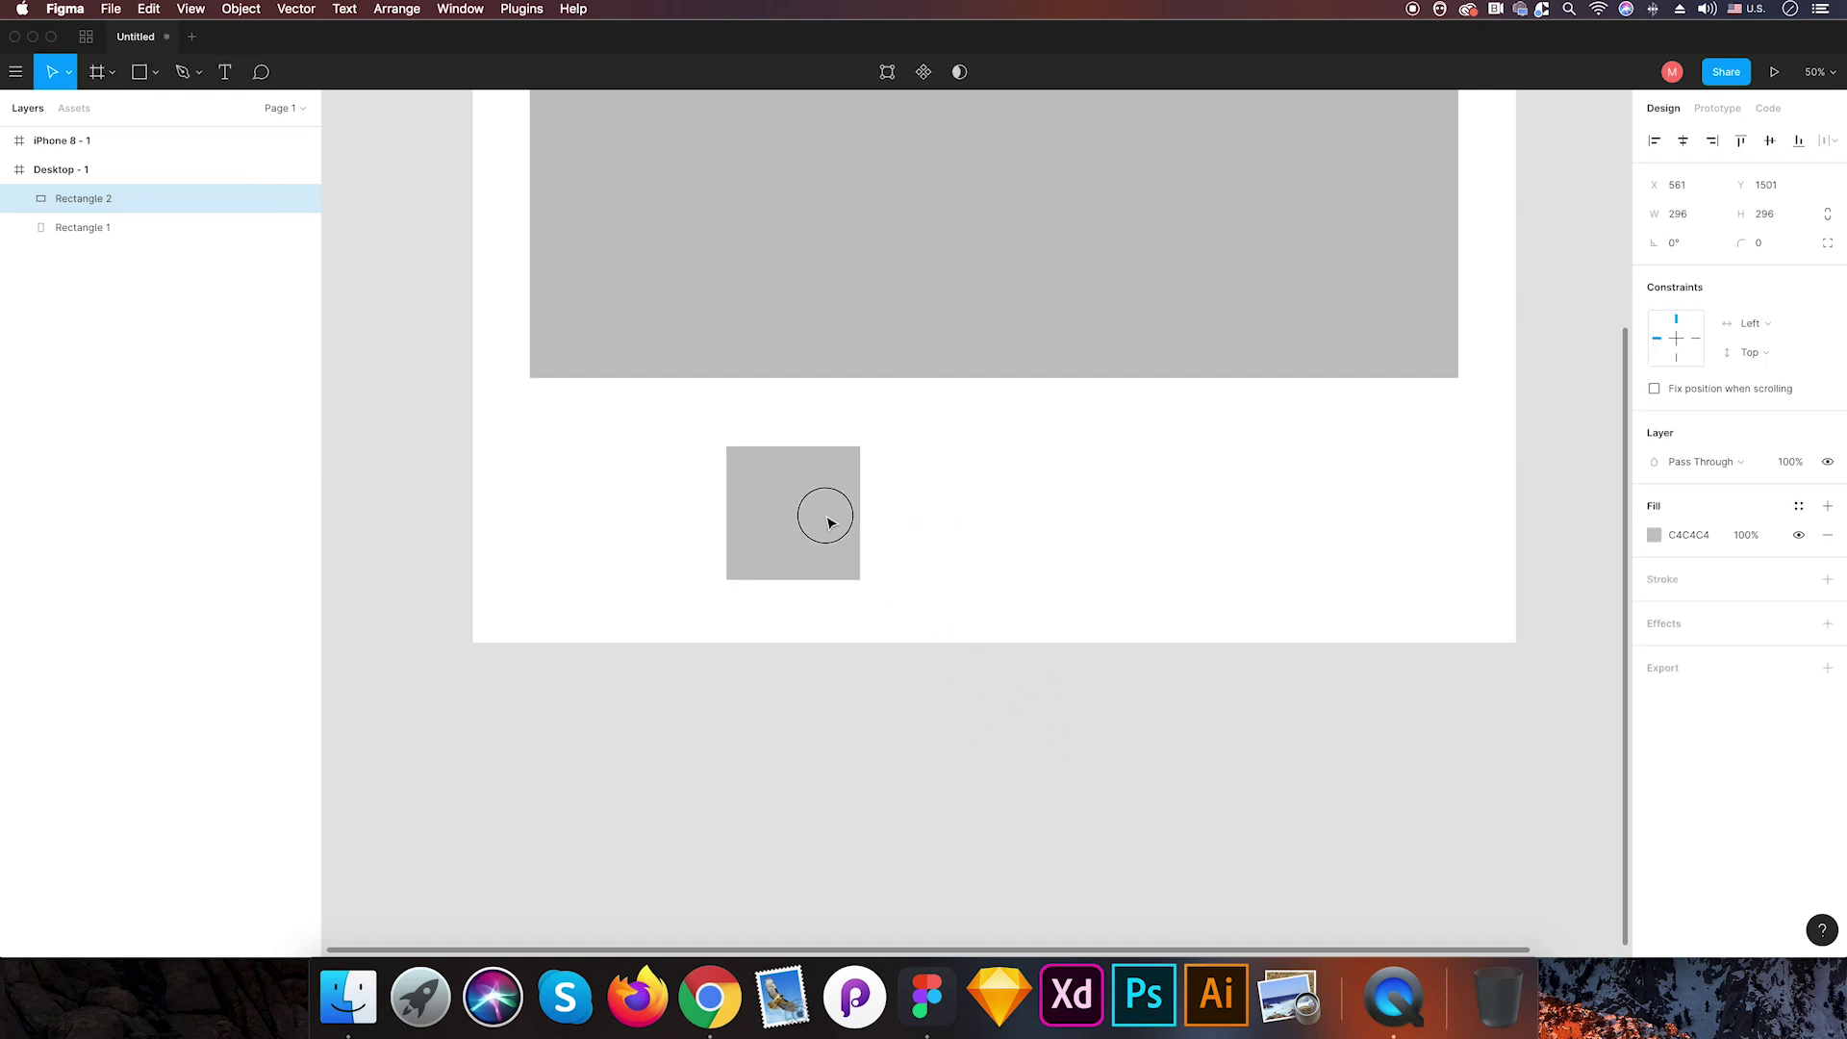
- Draw a horizontal line right of the square and an arrow below it, 194 wide
left_click(158, 77)
left_click(106, 136)
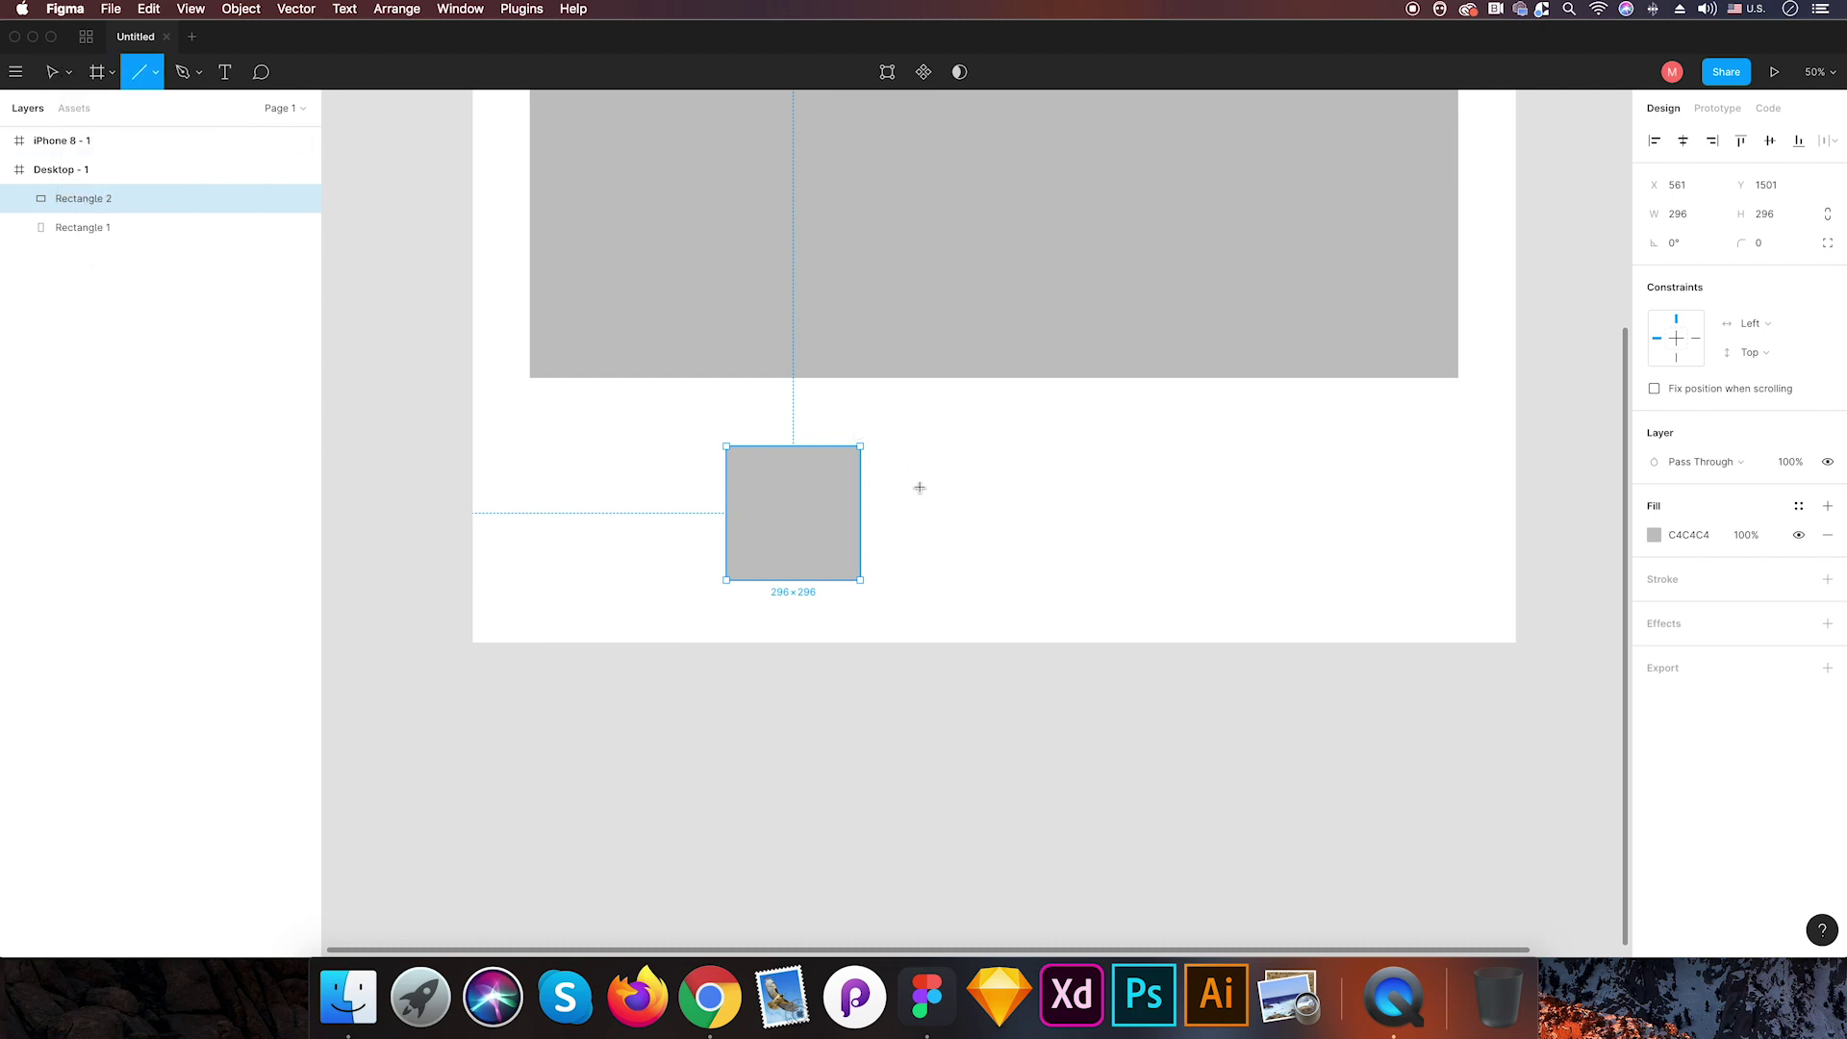
left_click_drag(918, 486, 1083, 486)
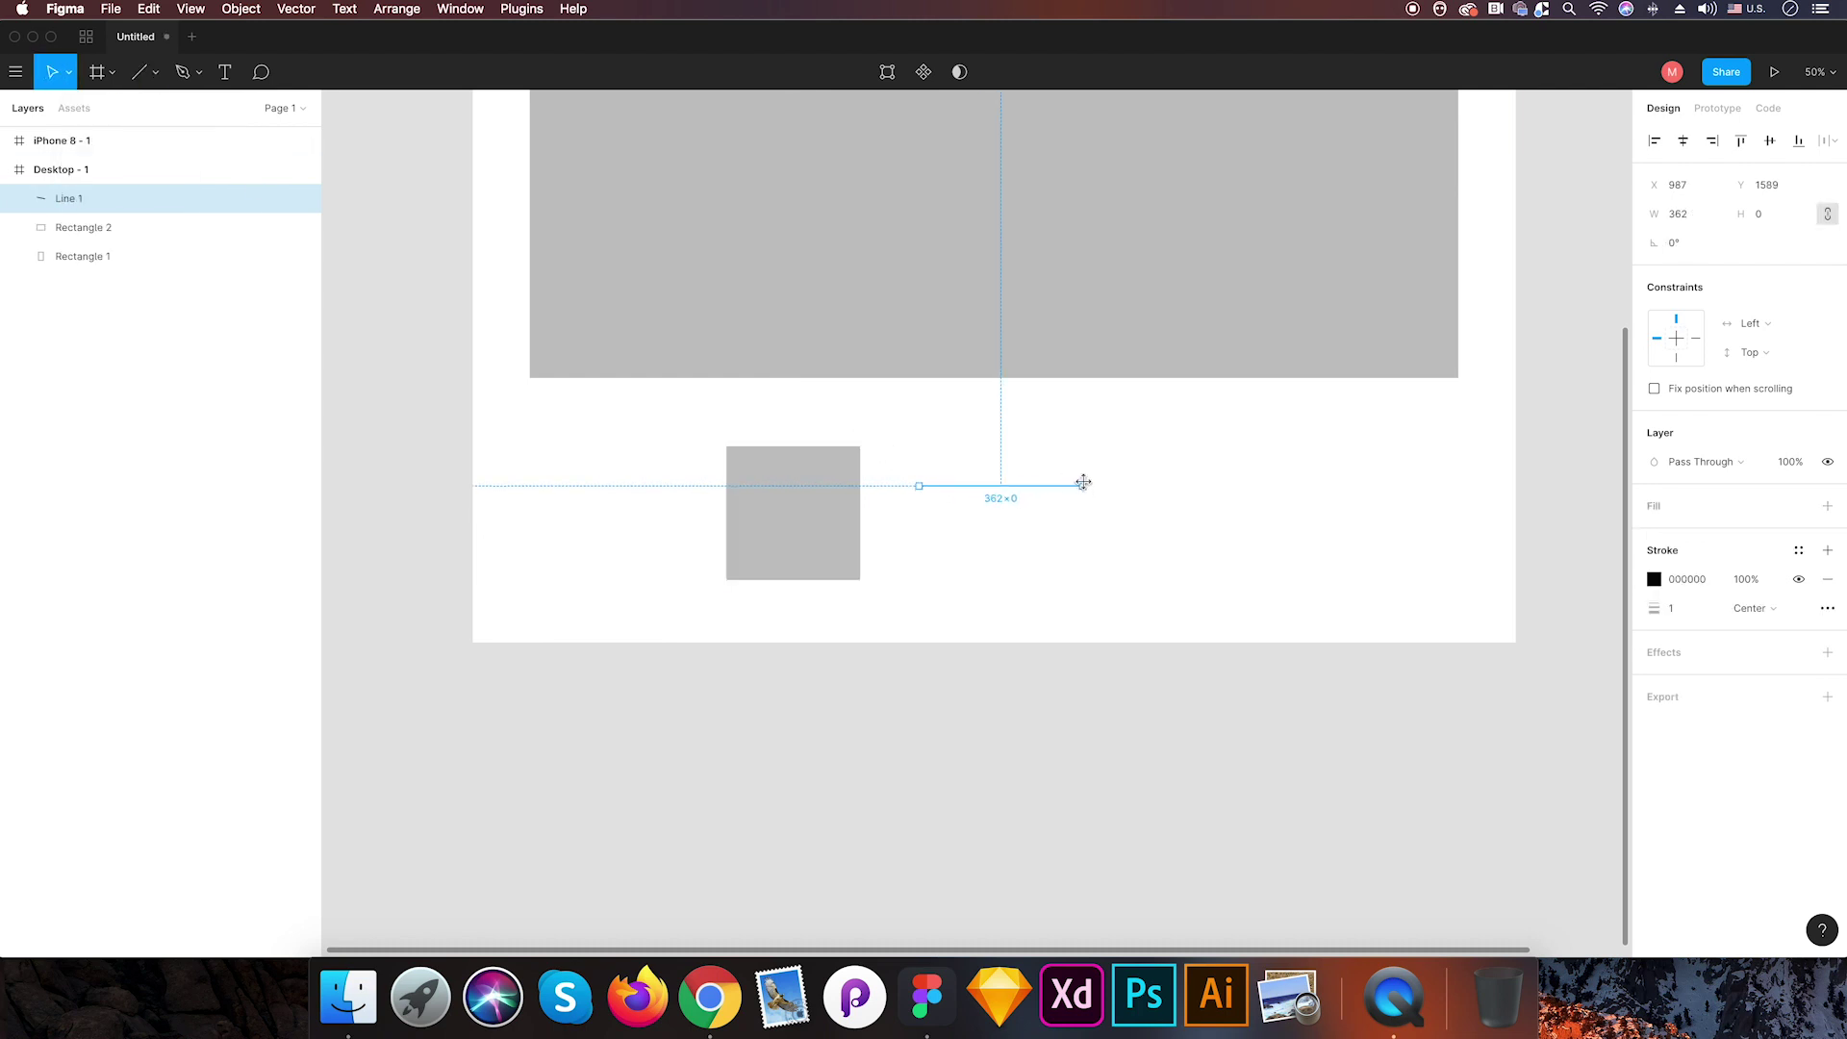
left_click(156, 77)
left_click(134, 156)
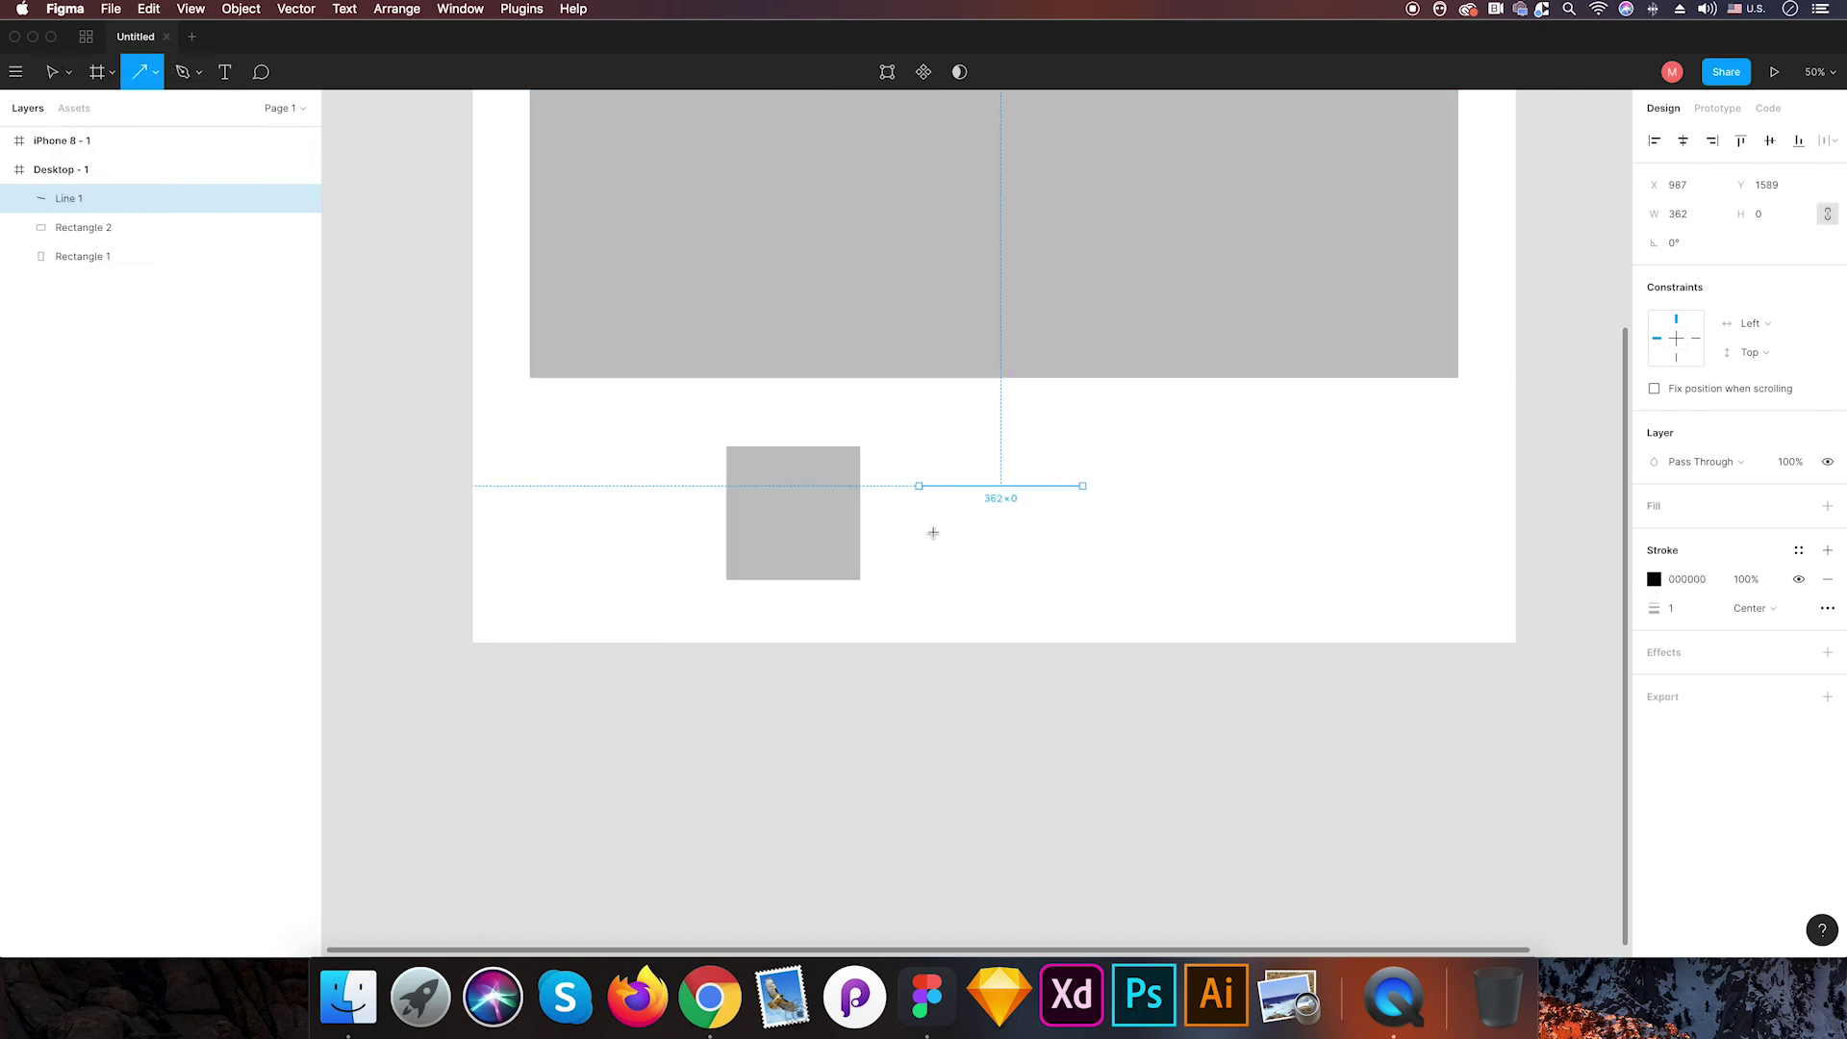
mouse_move(920, 527)
left_mouse_down()
mouse_move(1089, 527)
mouse_move(1133, 561)
mouse_move(1007, 558)
left_mouse_up()
left_click(1062, 671)
left_click(1027, 529)
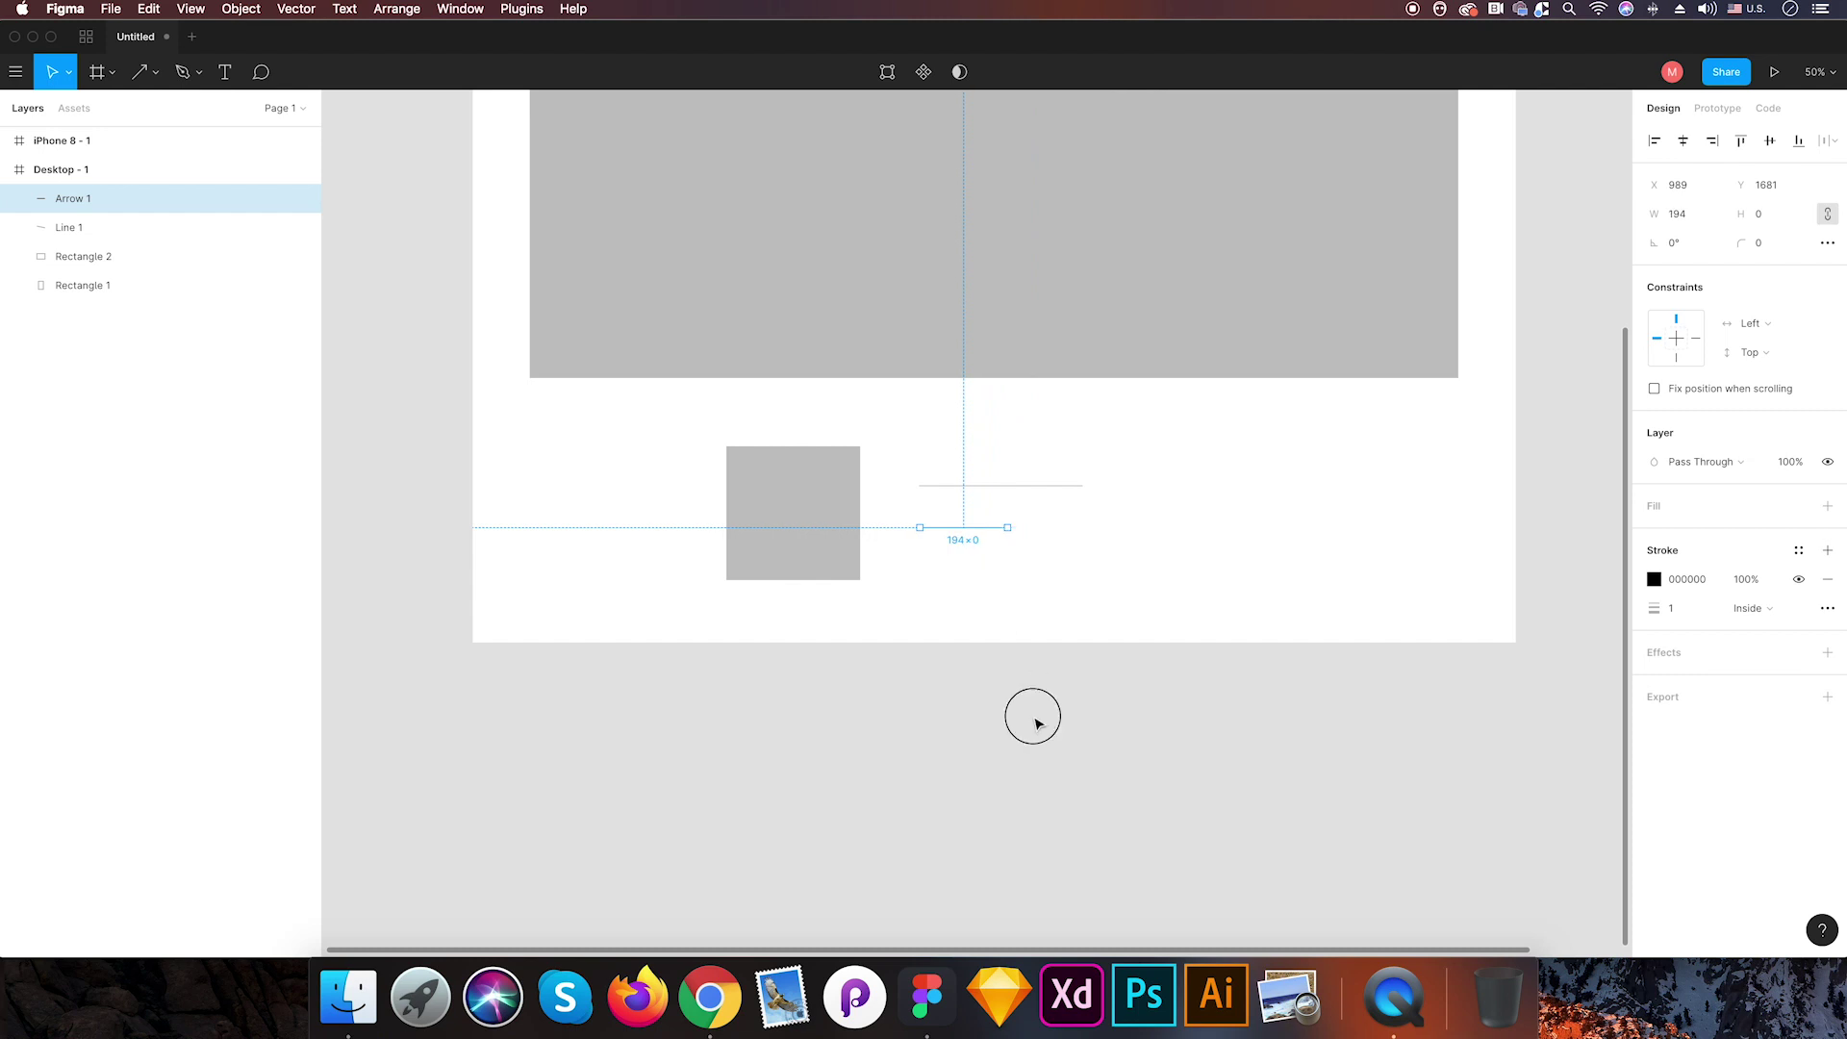
left_click(1035, 720)
left_click(981, 529)
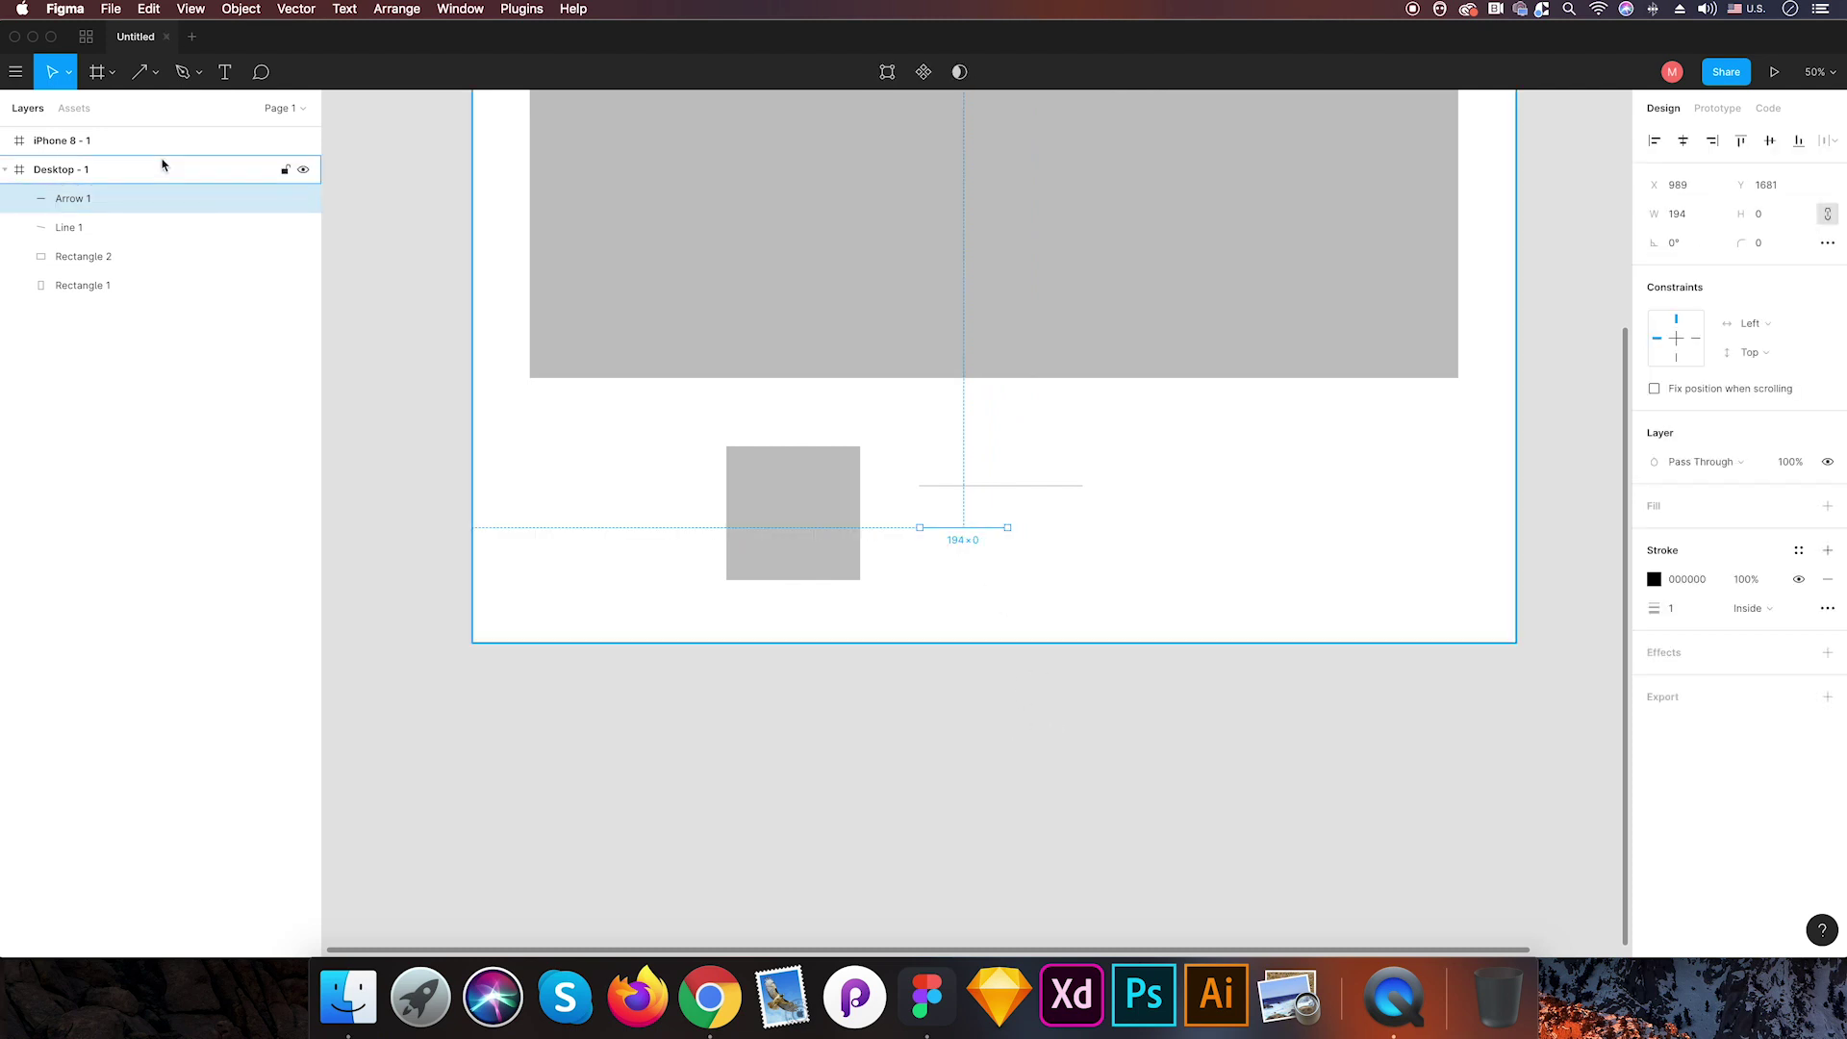
- Add a 170×170 circle right of the arrow and a triangle right of the circle
left_click(155, 74)
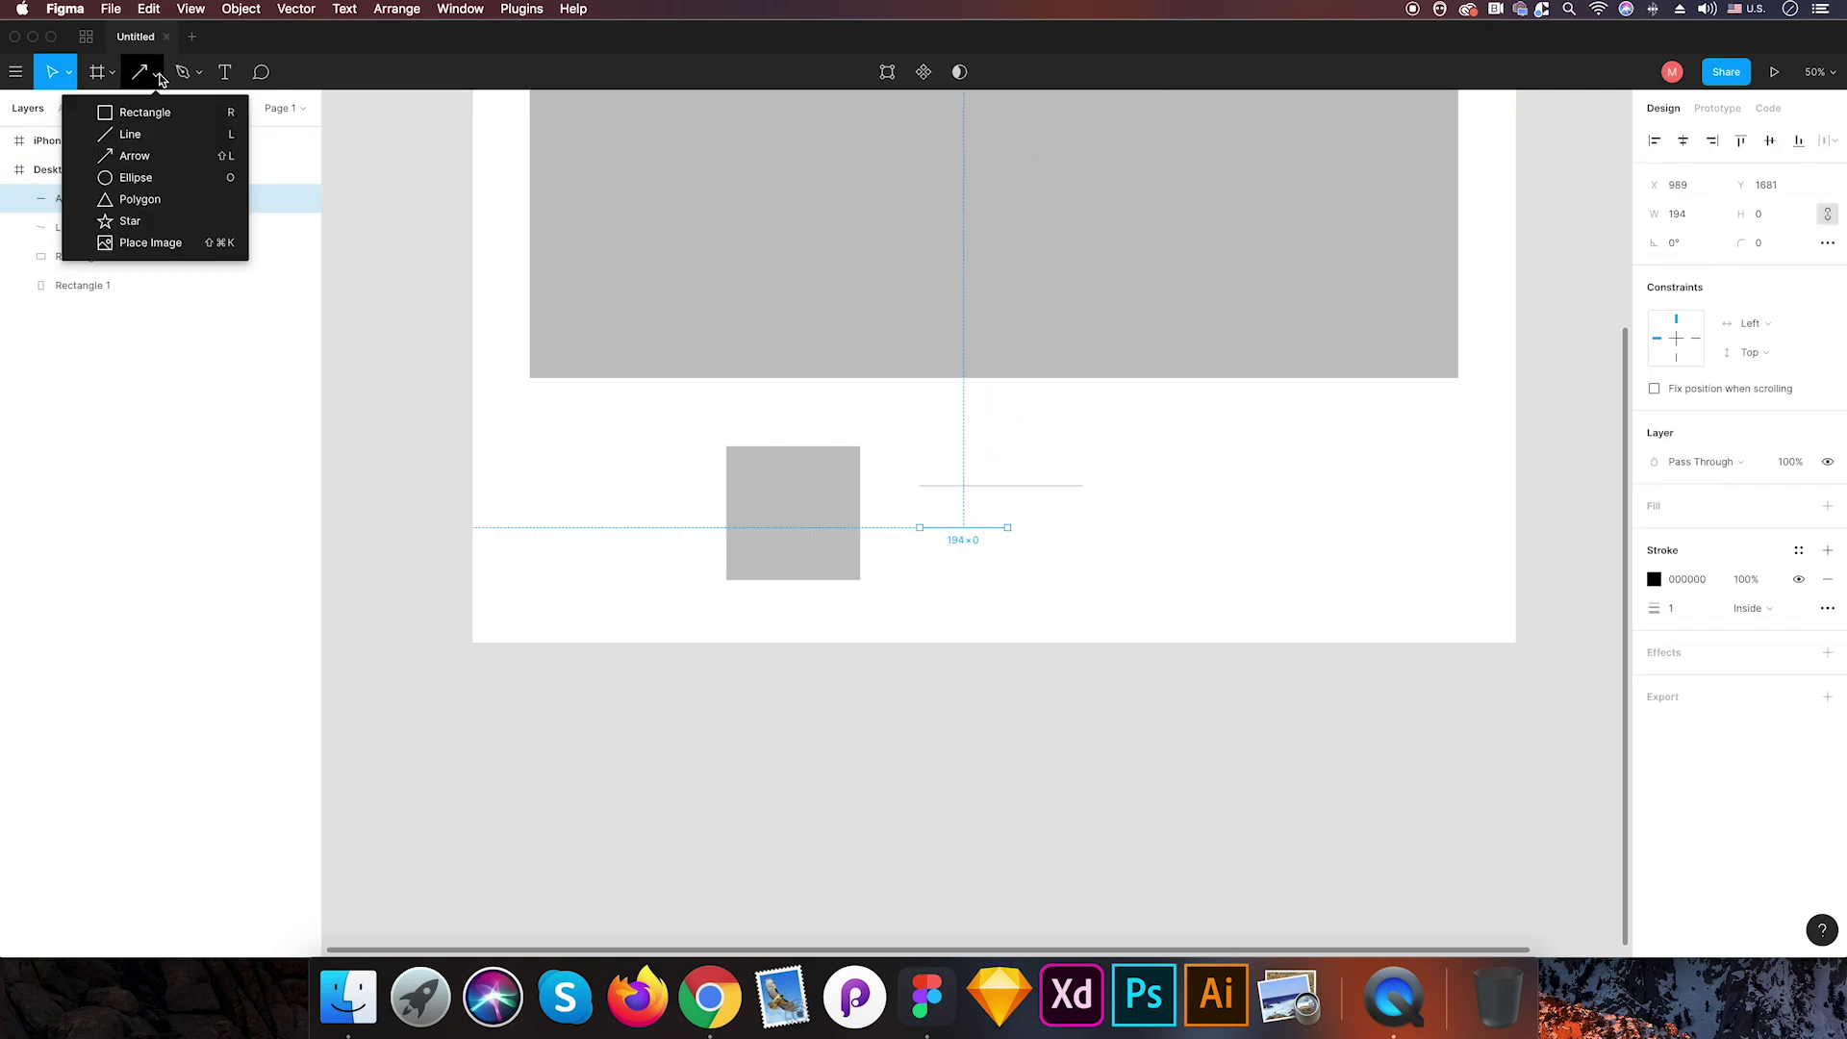
left_click(144, 183)
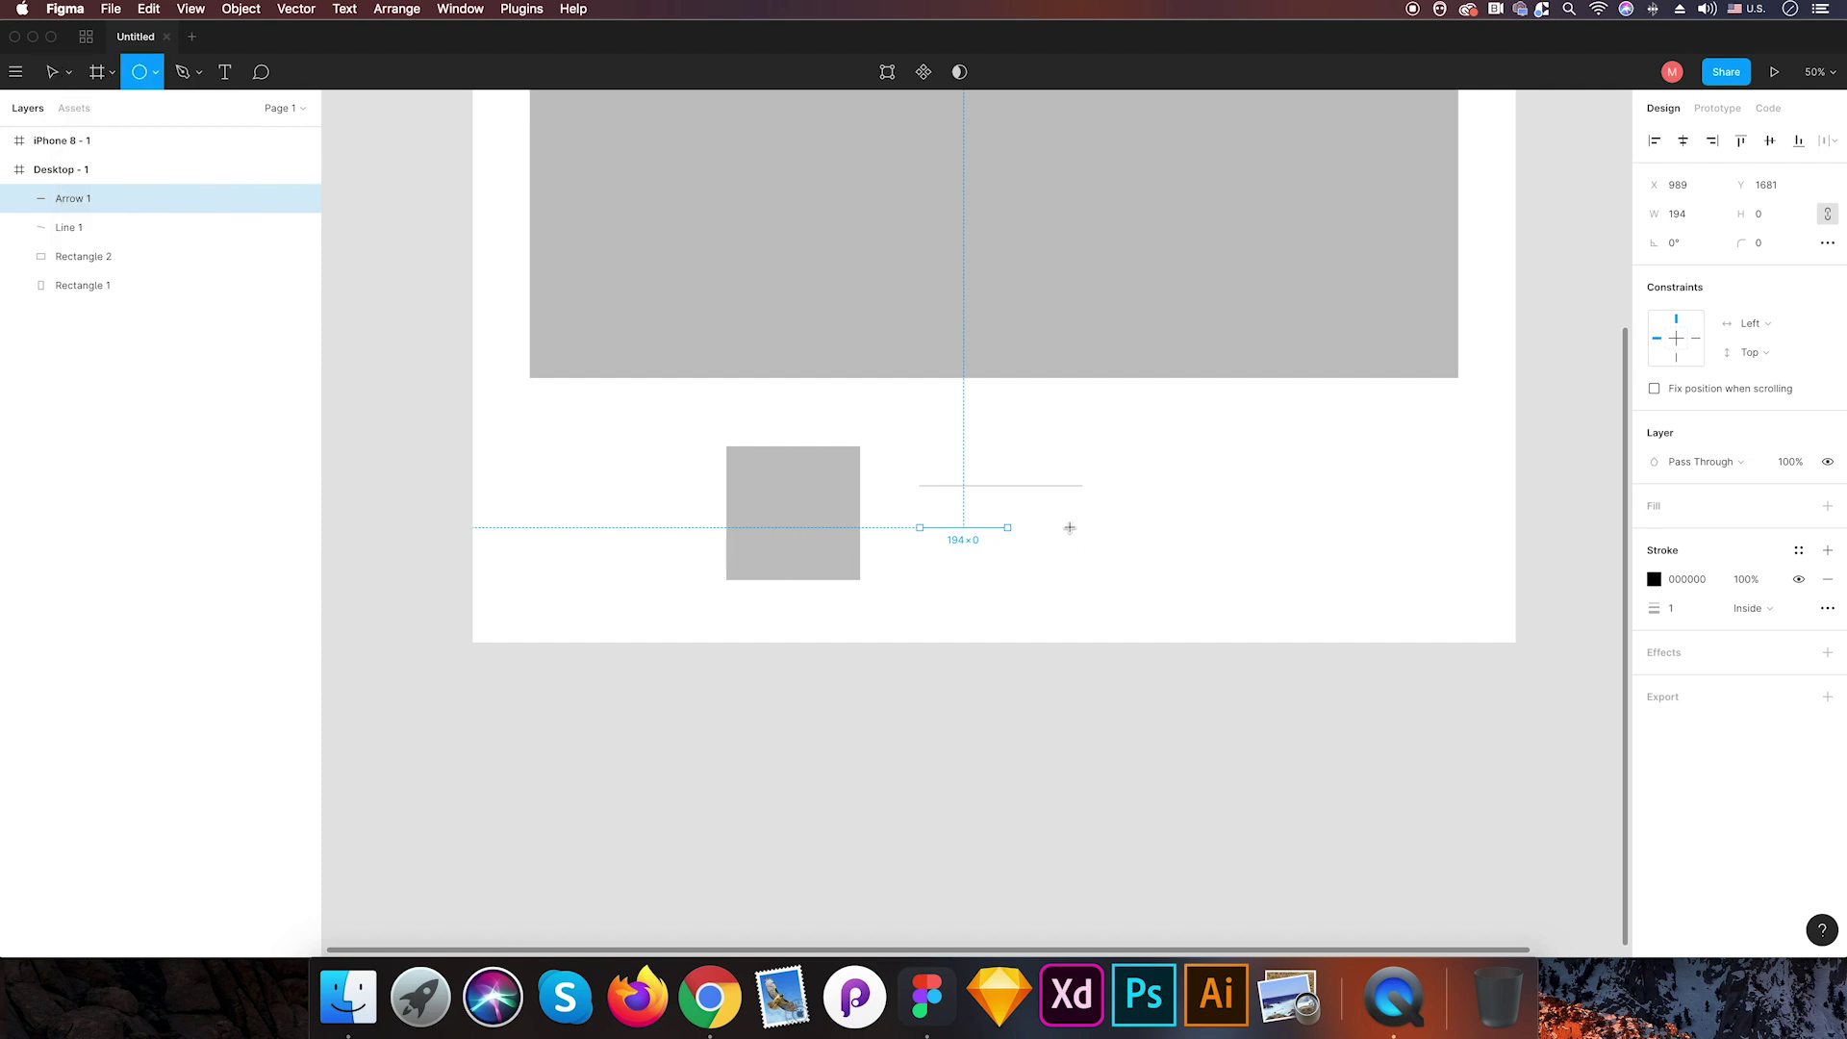
left_click_drag(1069, 526, 1146, 603)
left_click(154, 73)
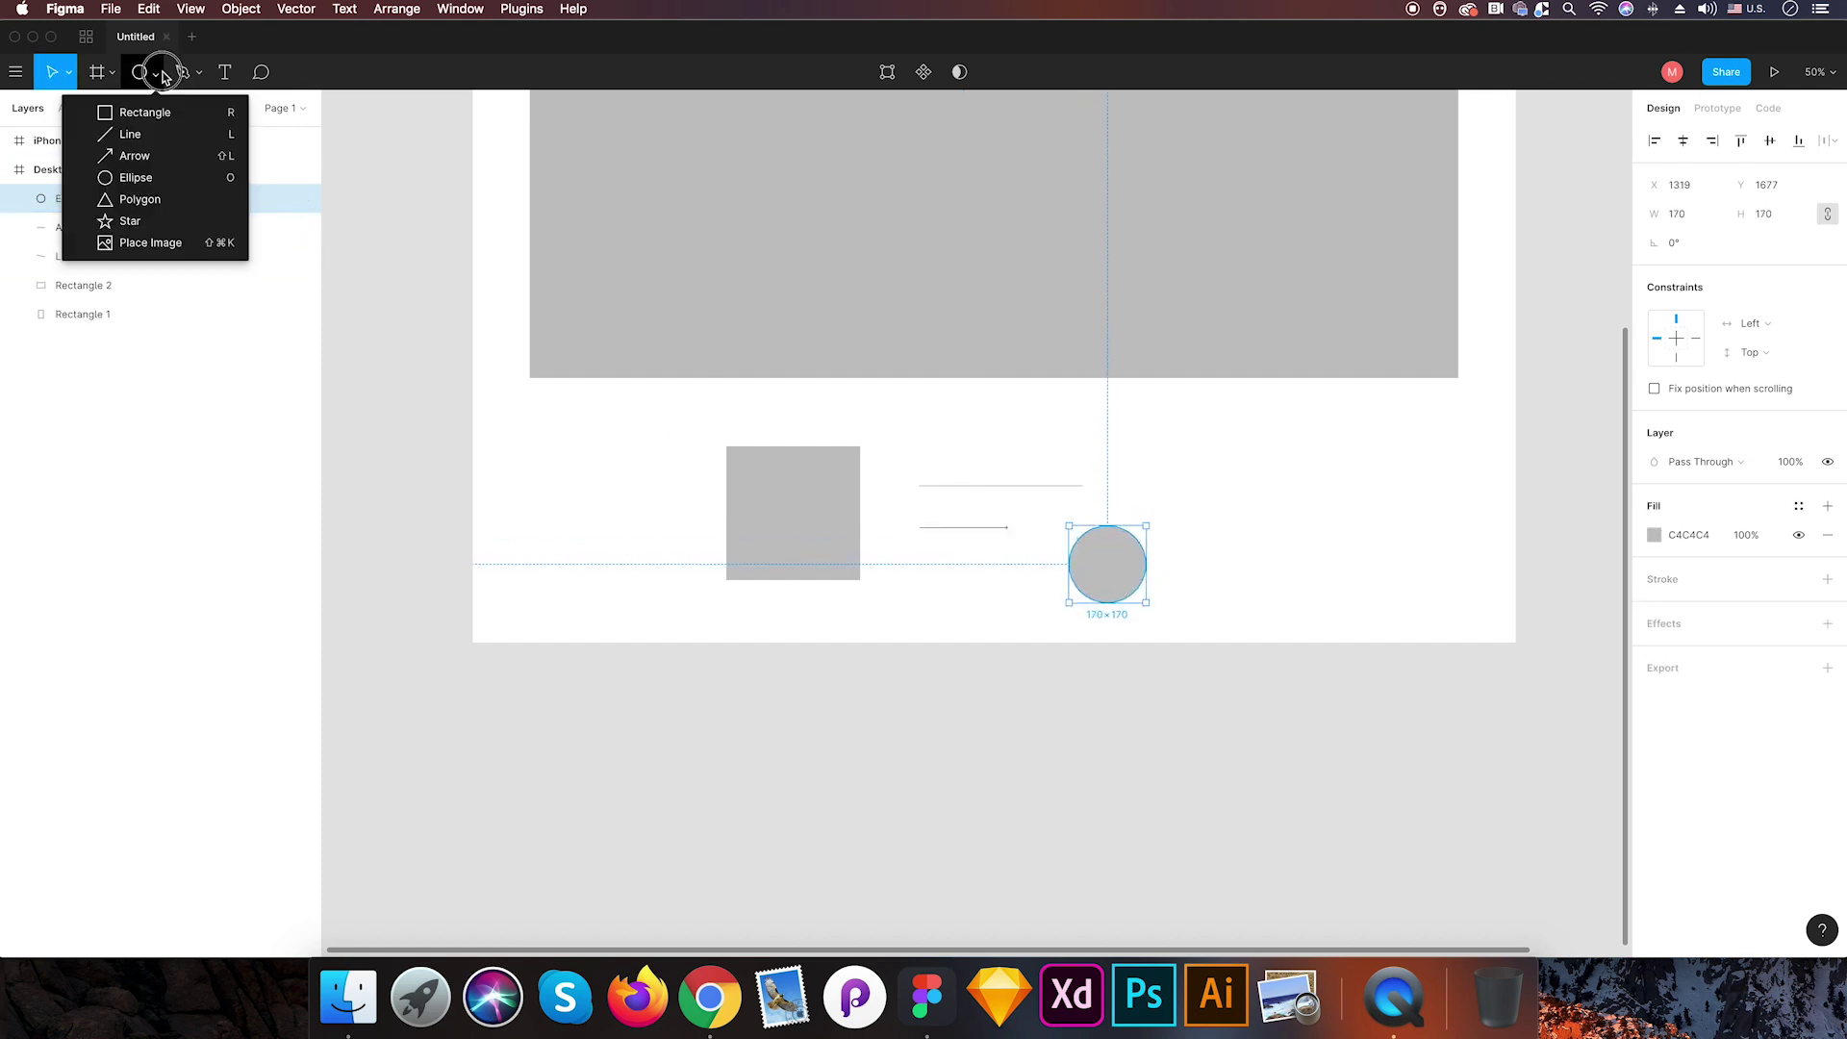
left_click(144, 199)
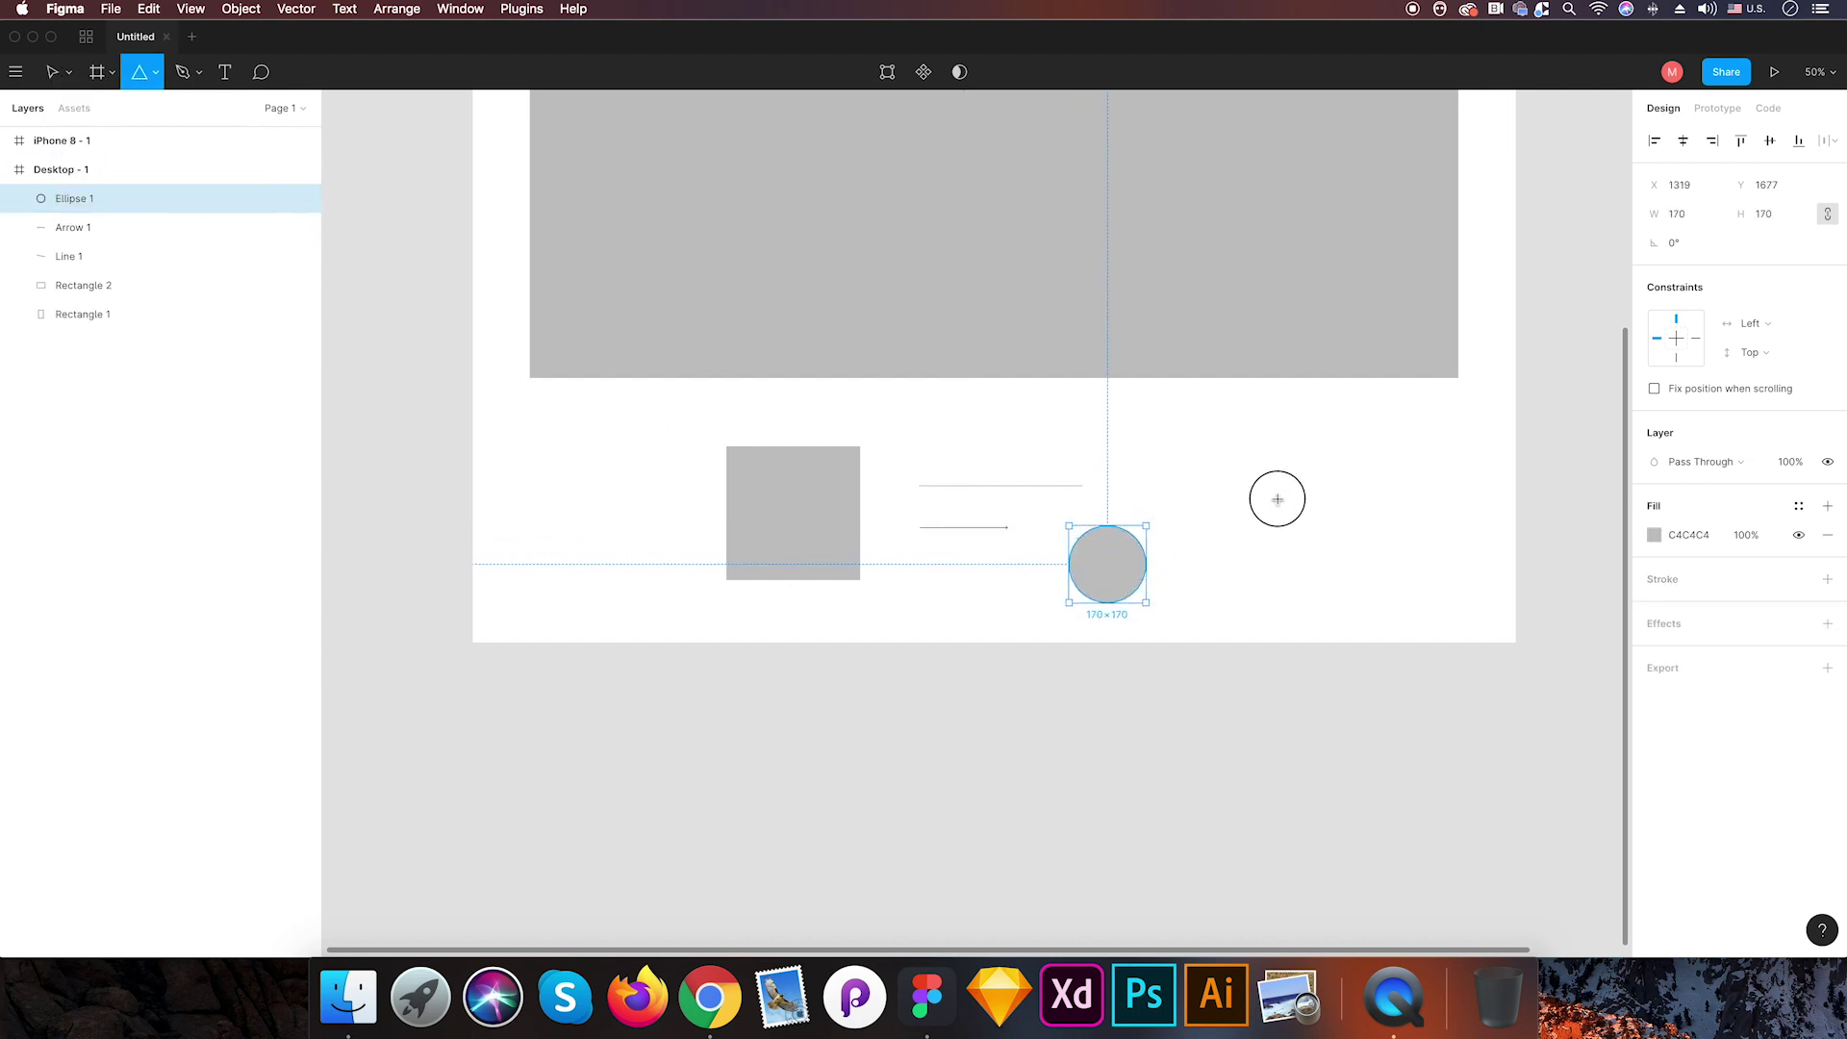
left_click_drag(1260, 482, 1369, 589)
left_click(1270, 701)
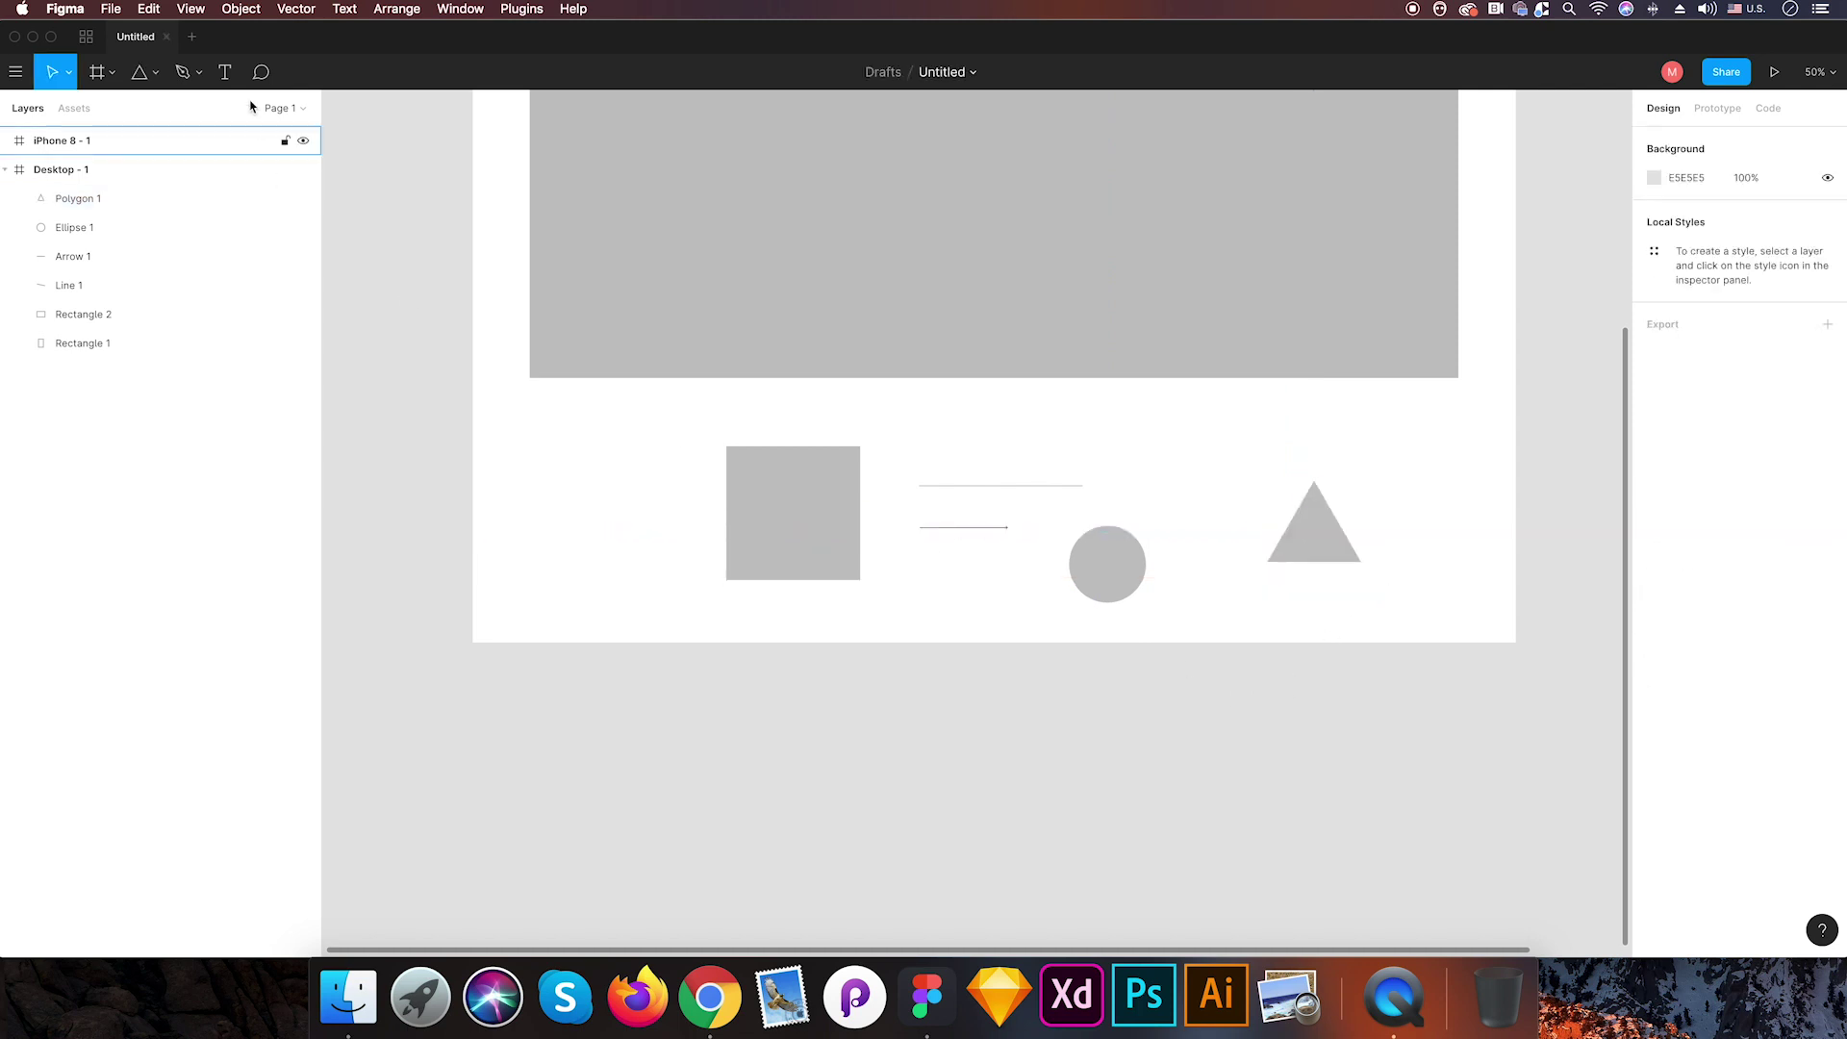
- Draw a star to the right of the triangle
left_click(157, 72)
left_click(144, 220)
mouse_move(1395, 481)
left_mouse_down()
mouse_move(1492, 565)
mouse_move(1477, 560)
left_mouse_up()
left_click(1392, 691)
left_click_drag(1426, 710, 1246, 640)
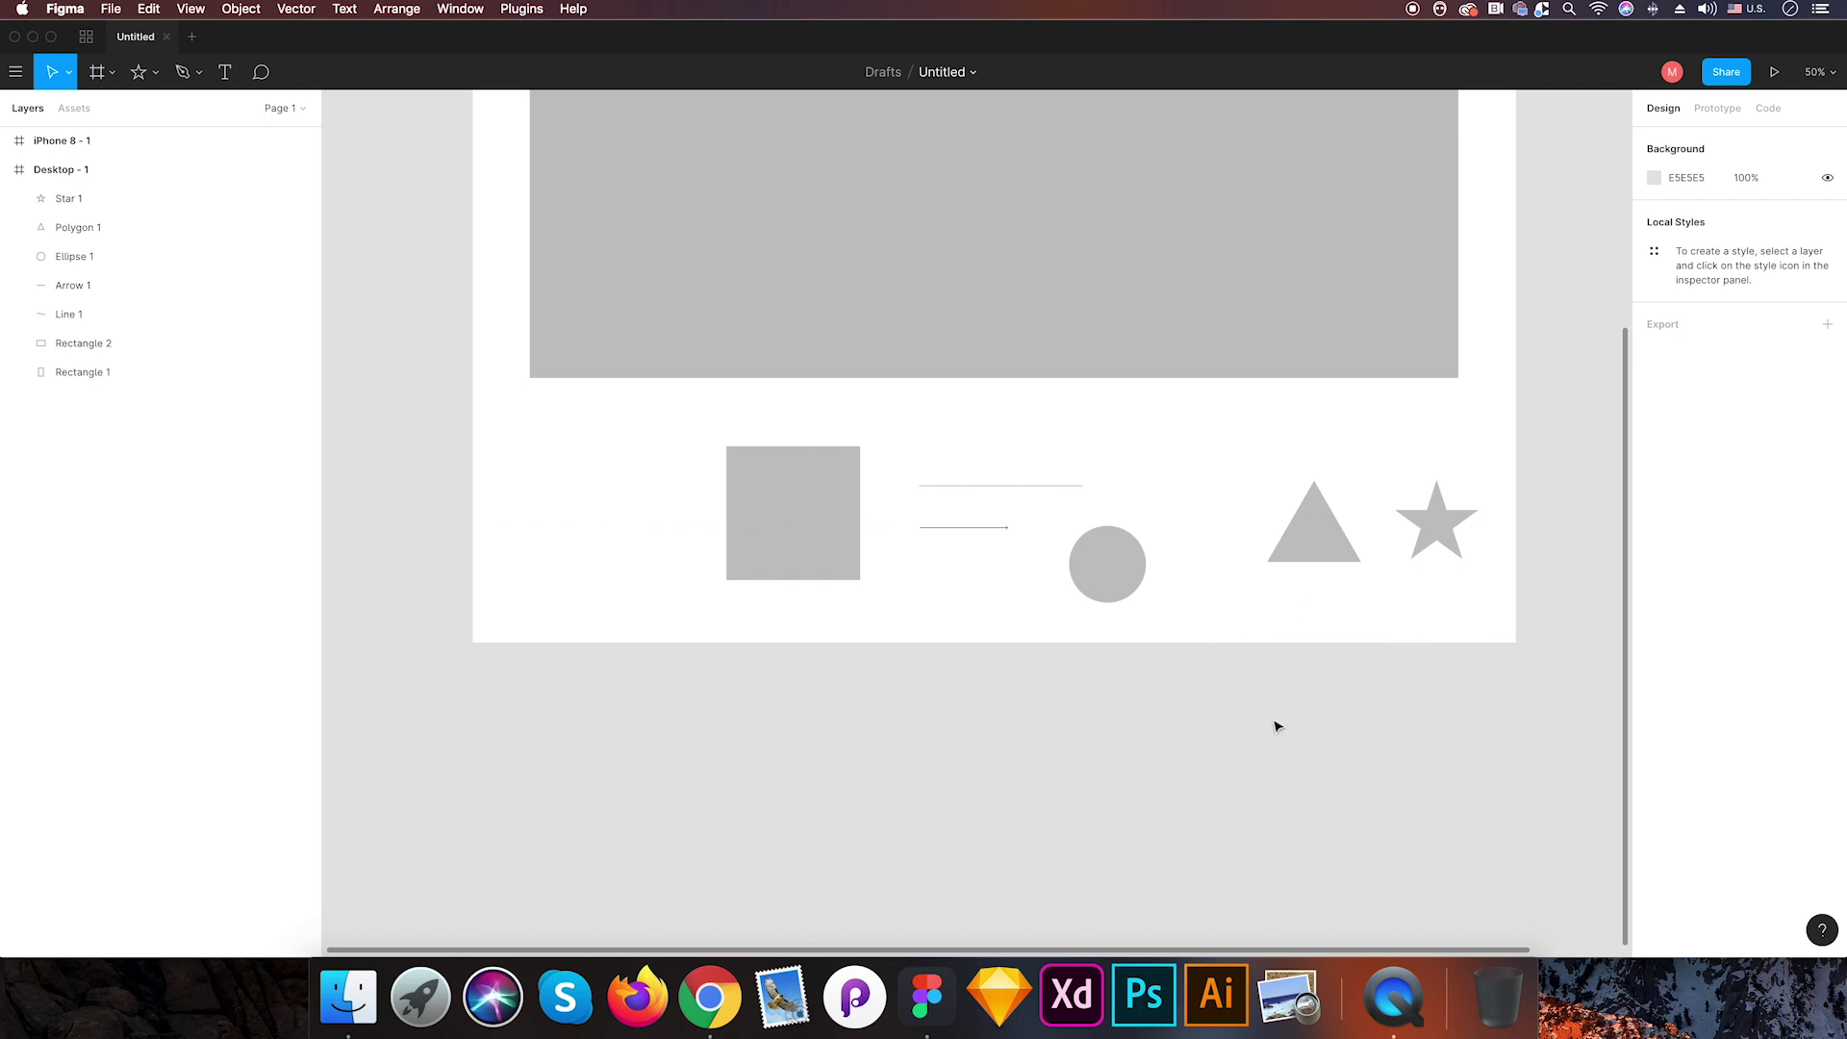
left_click(755, 507)
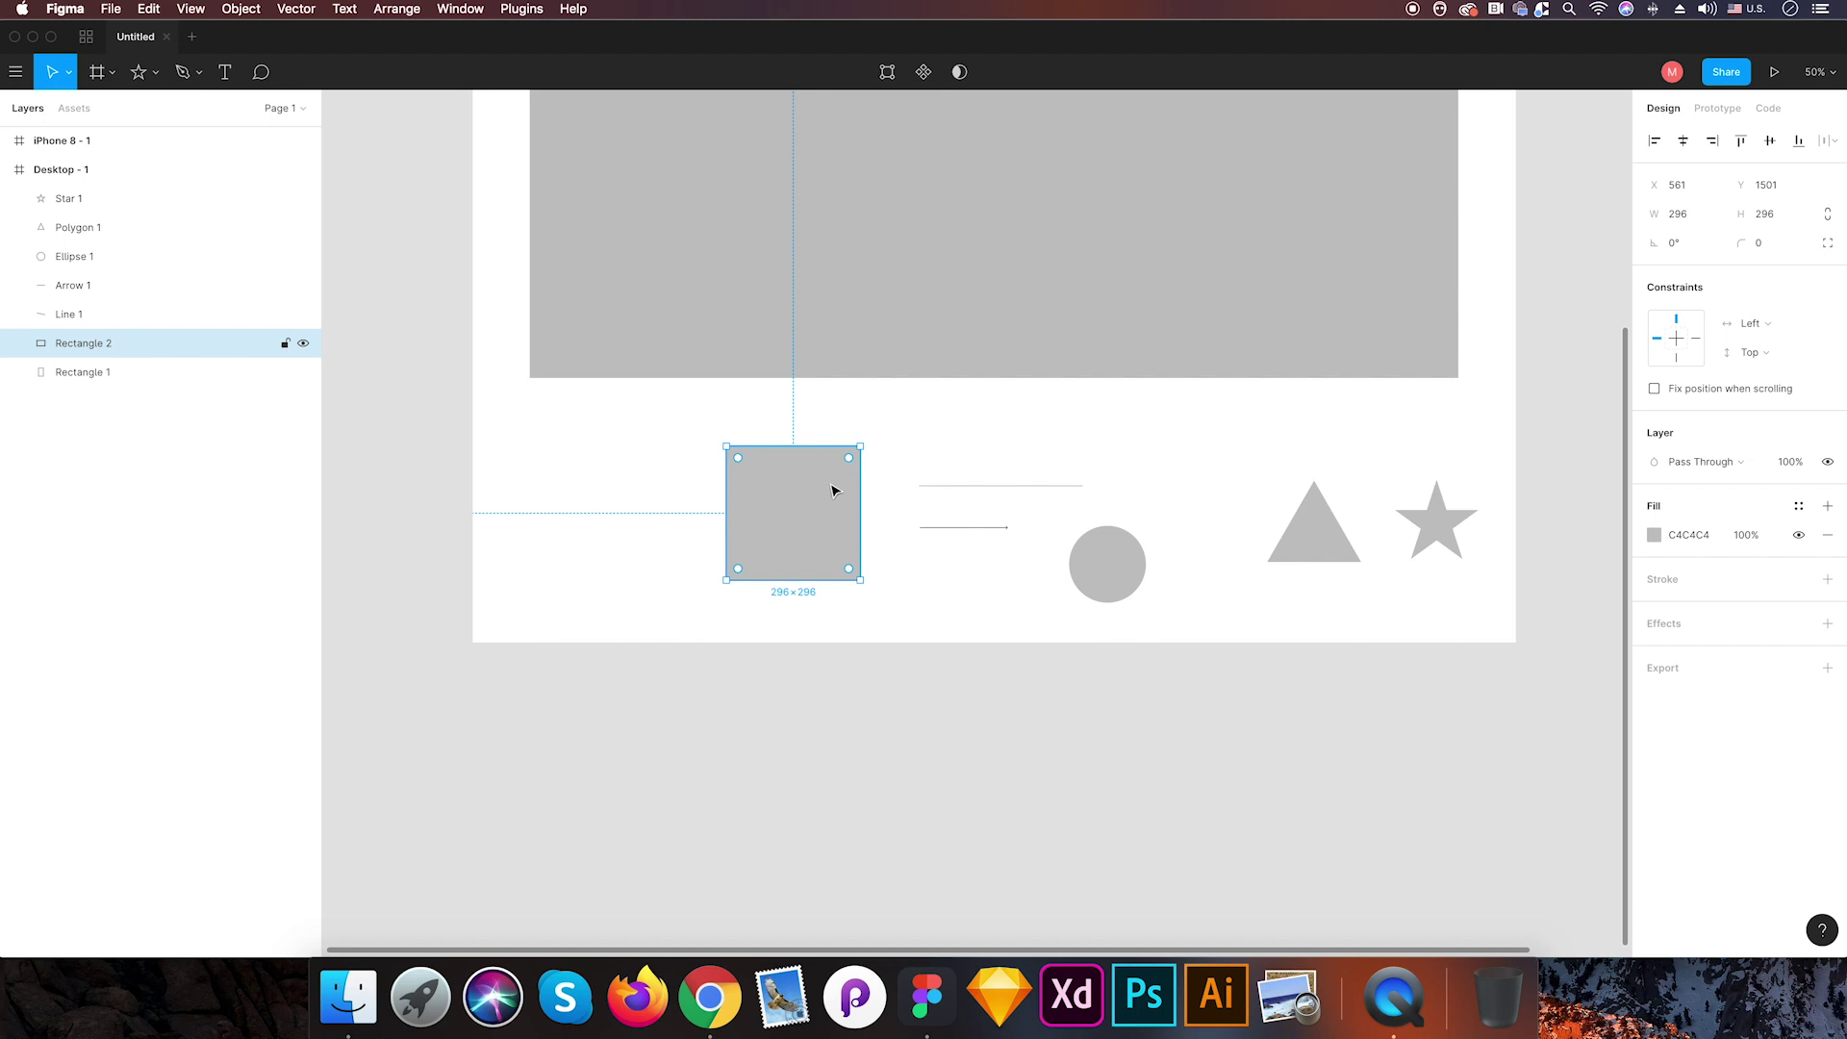
- Drag the square's top-right point to the top centre and merge the top-left point into it
left_click(150, 72)
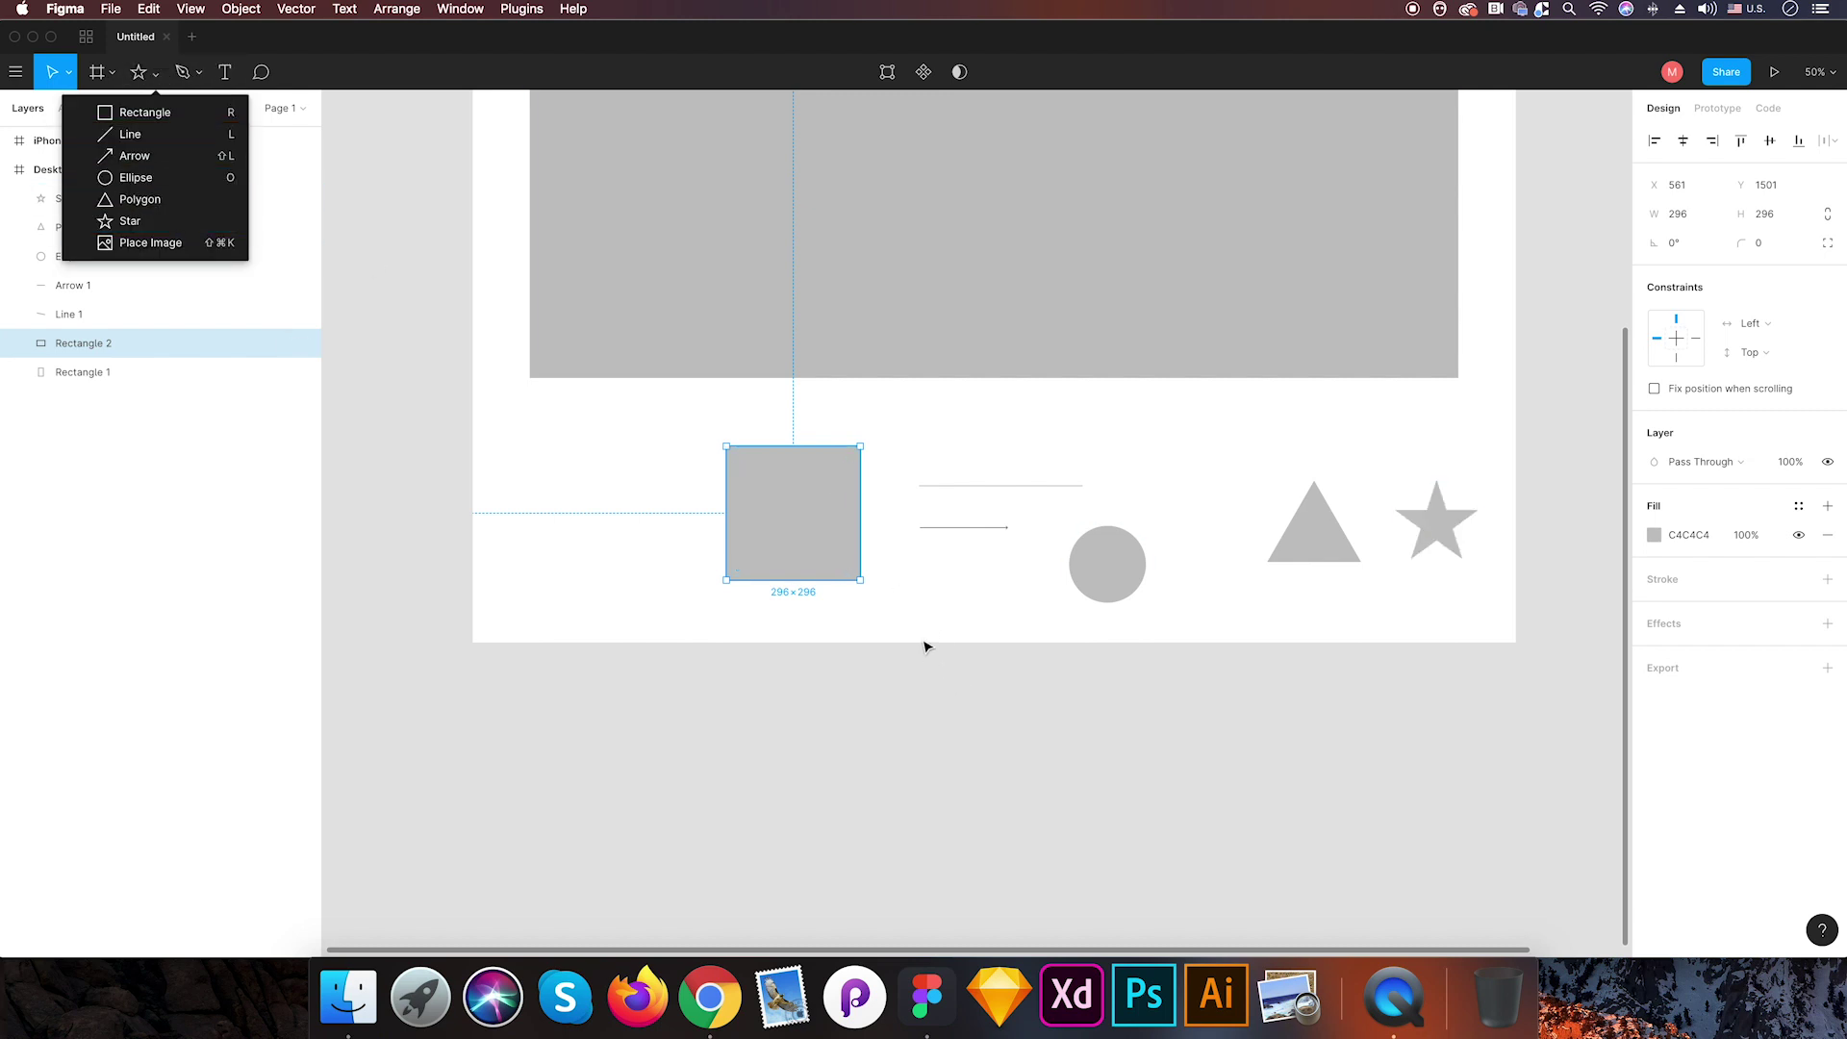
left_click(962, 642)
left_click(1371, 546)
left_click(797, 542)
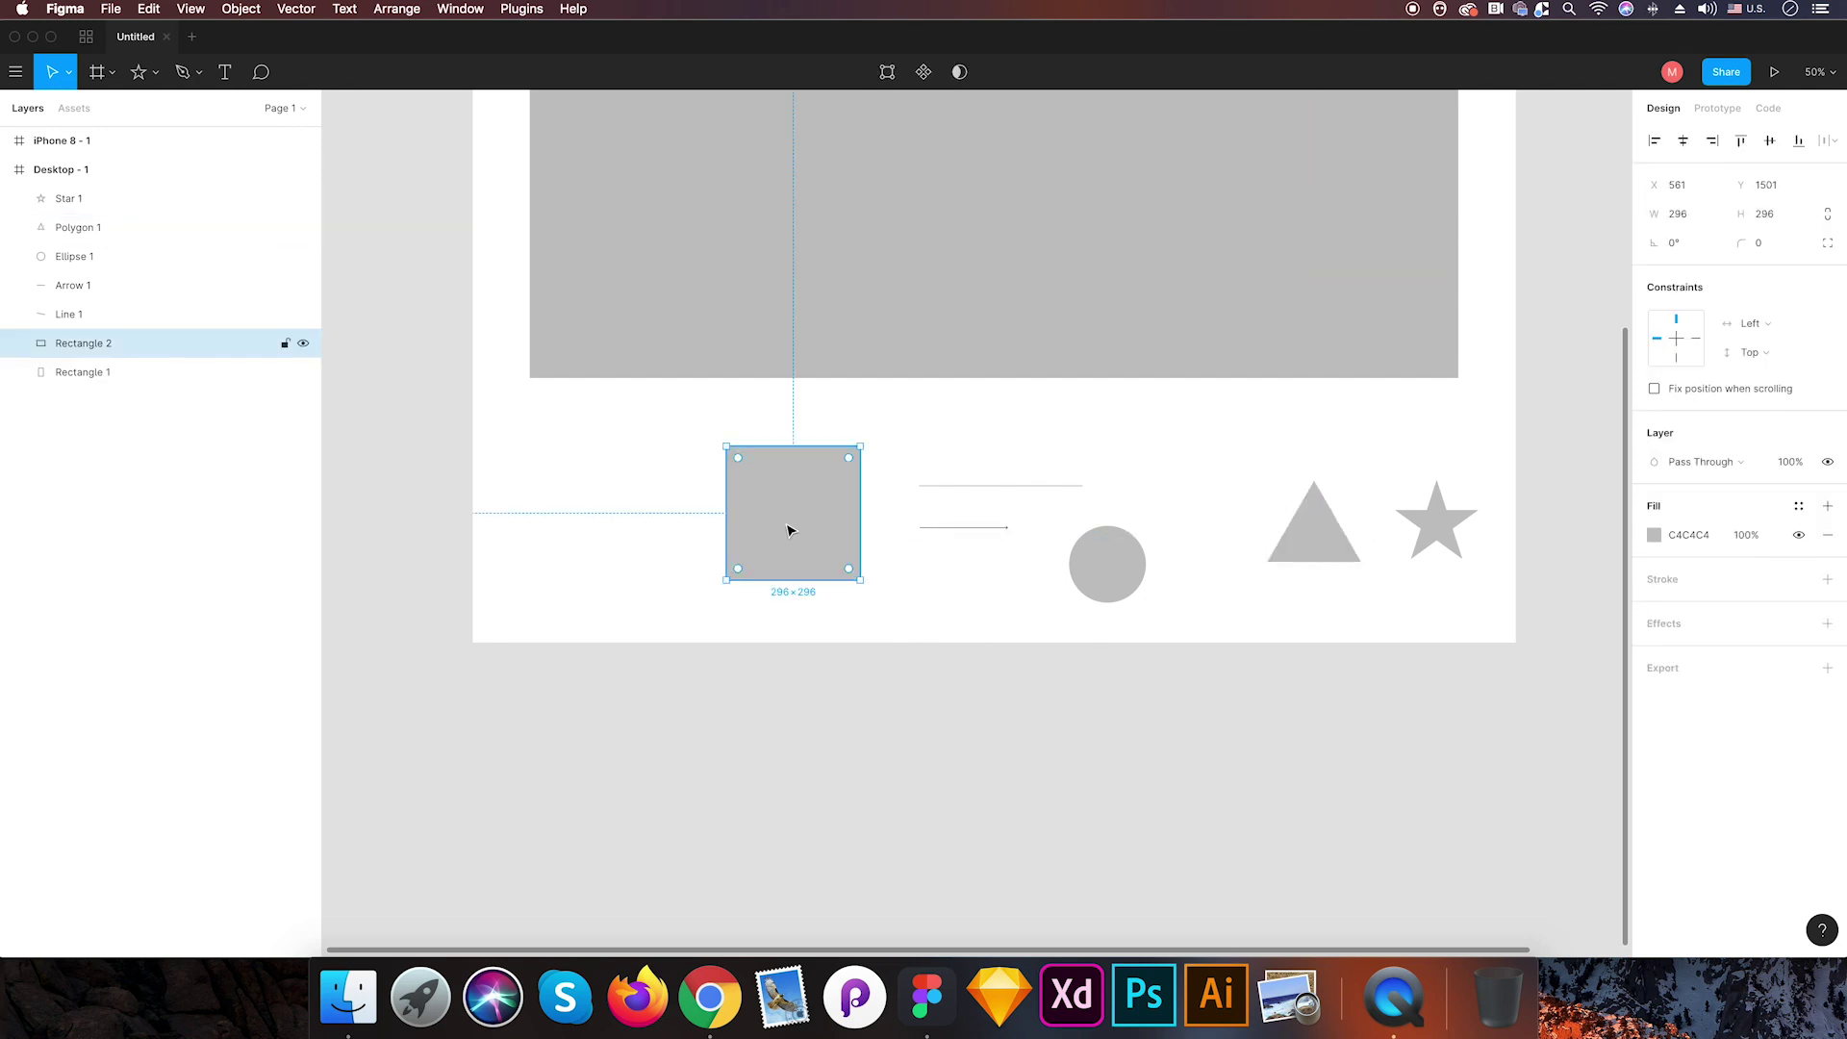
double_click(851, 477)
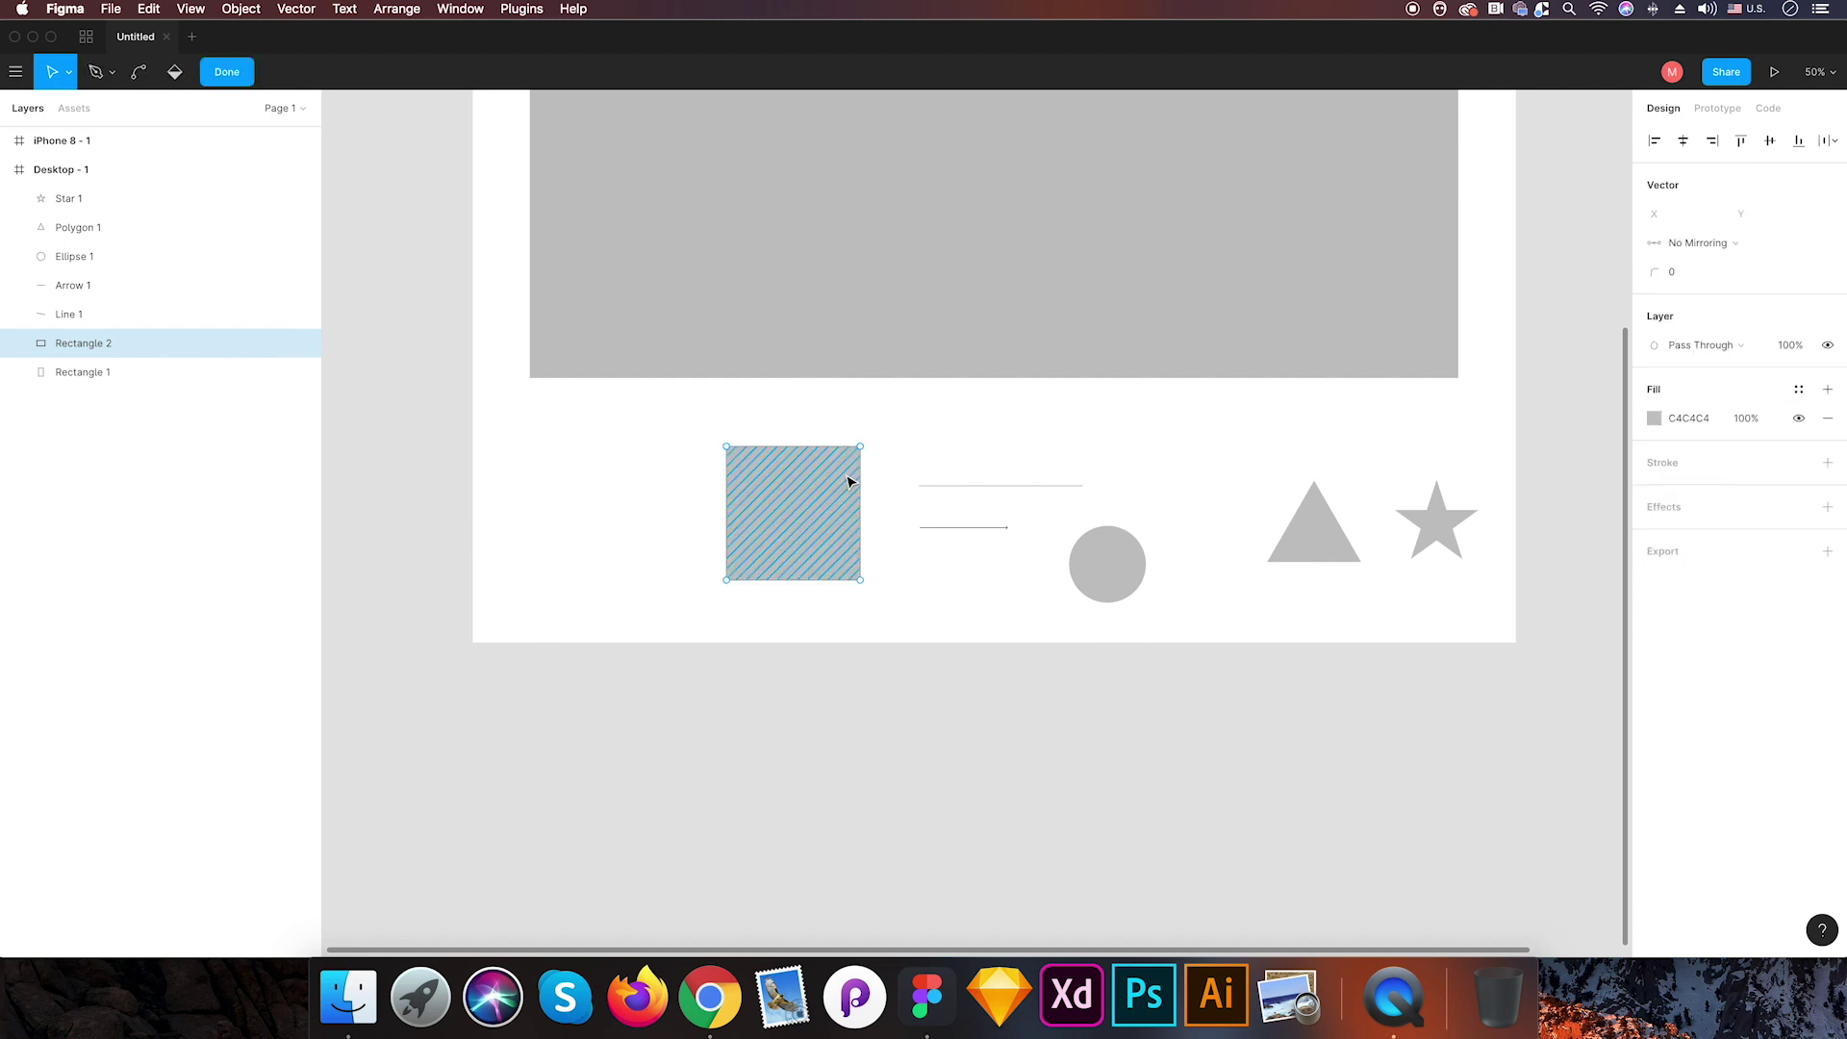
left_click(862, 448)
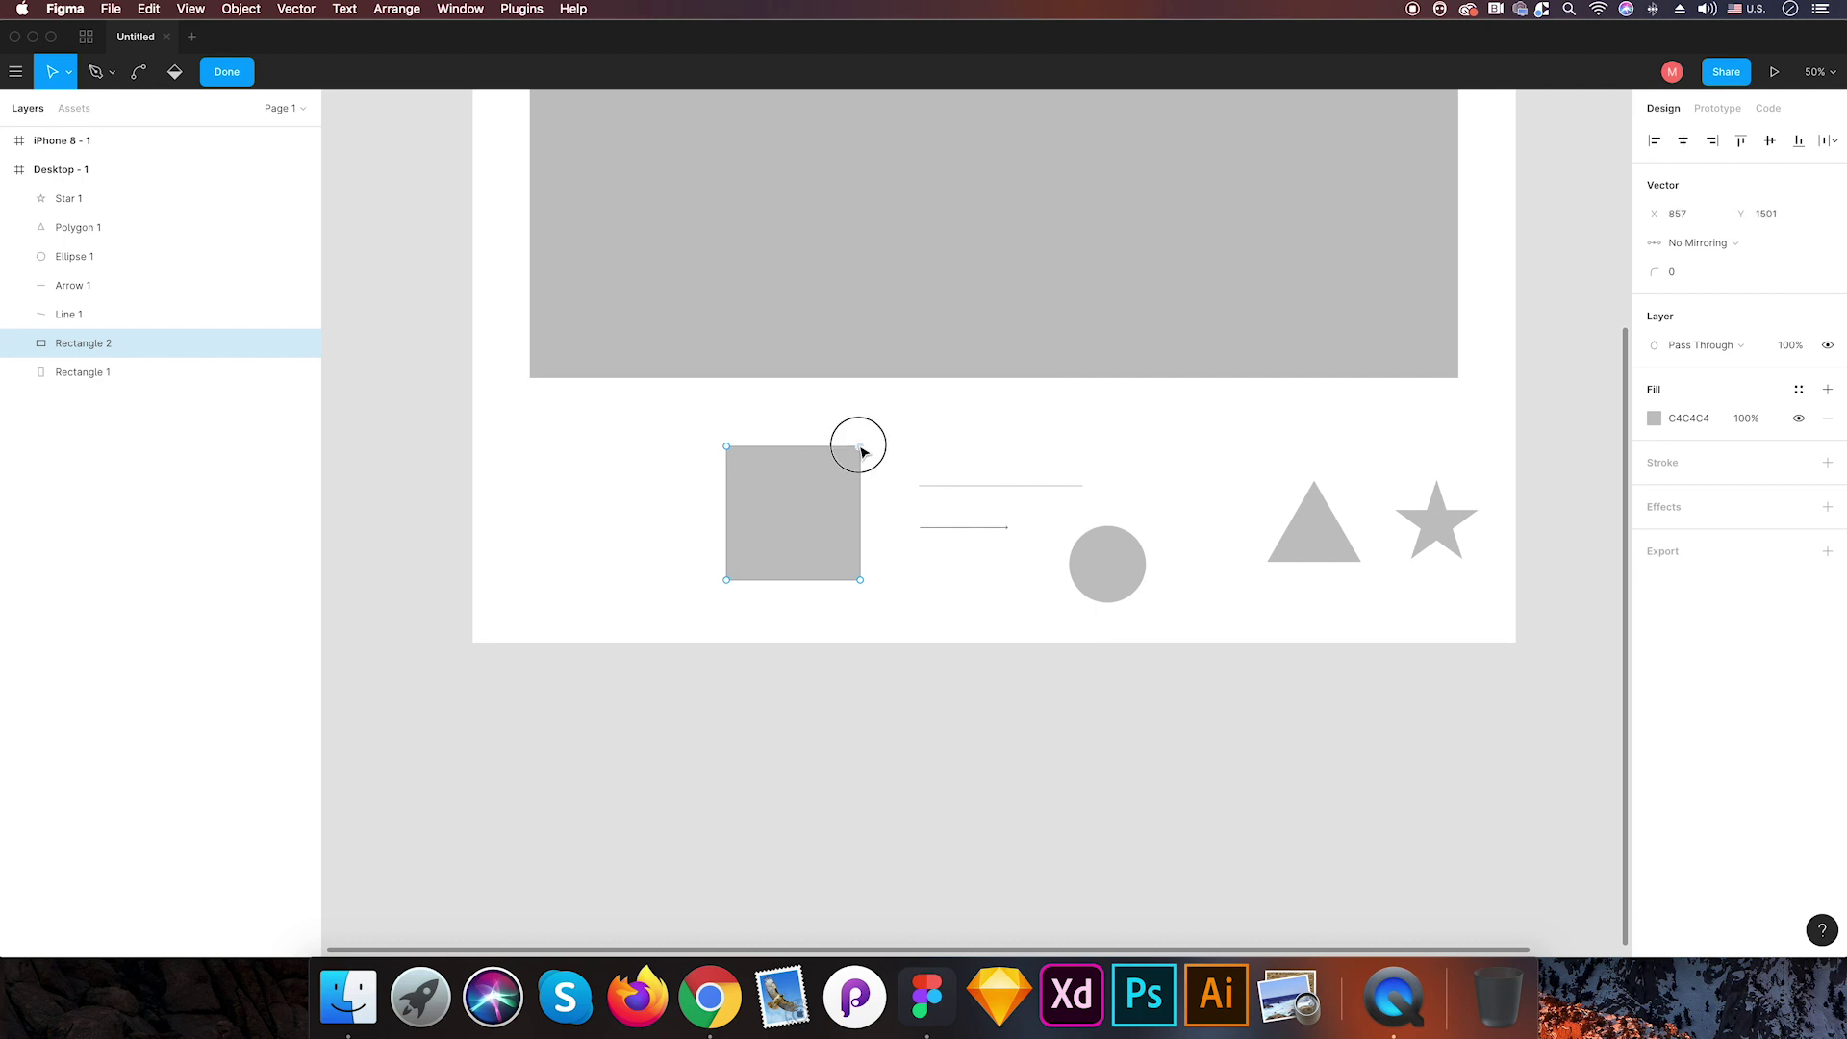
left_click_drag(862, 448, 792, 452)
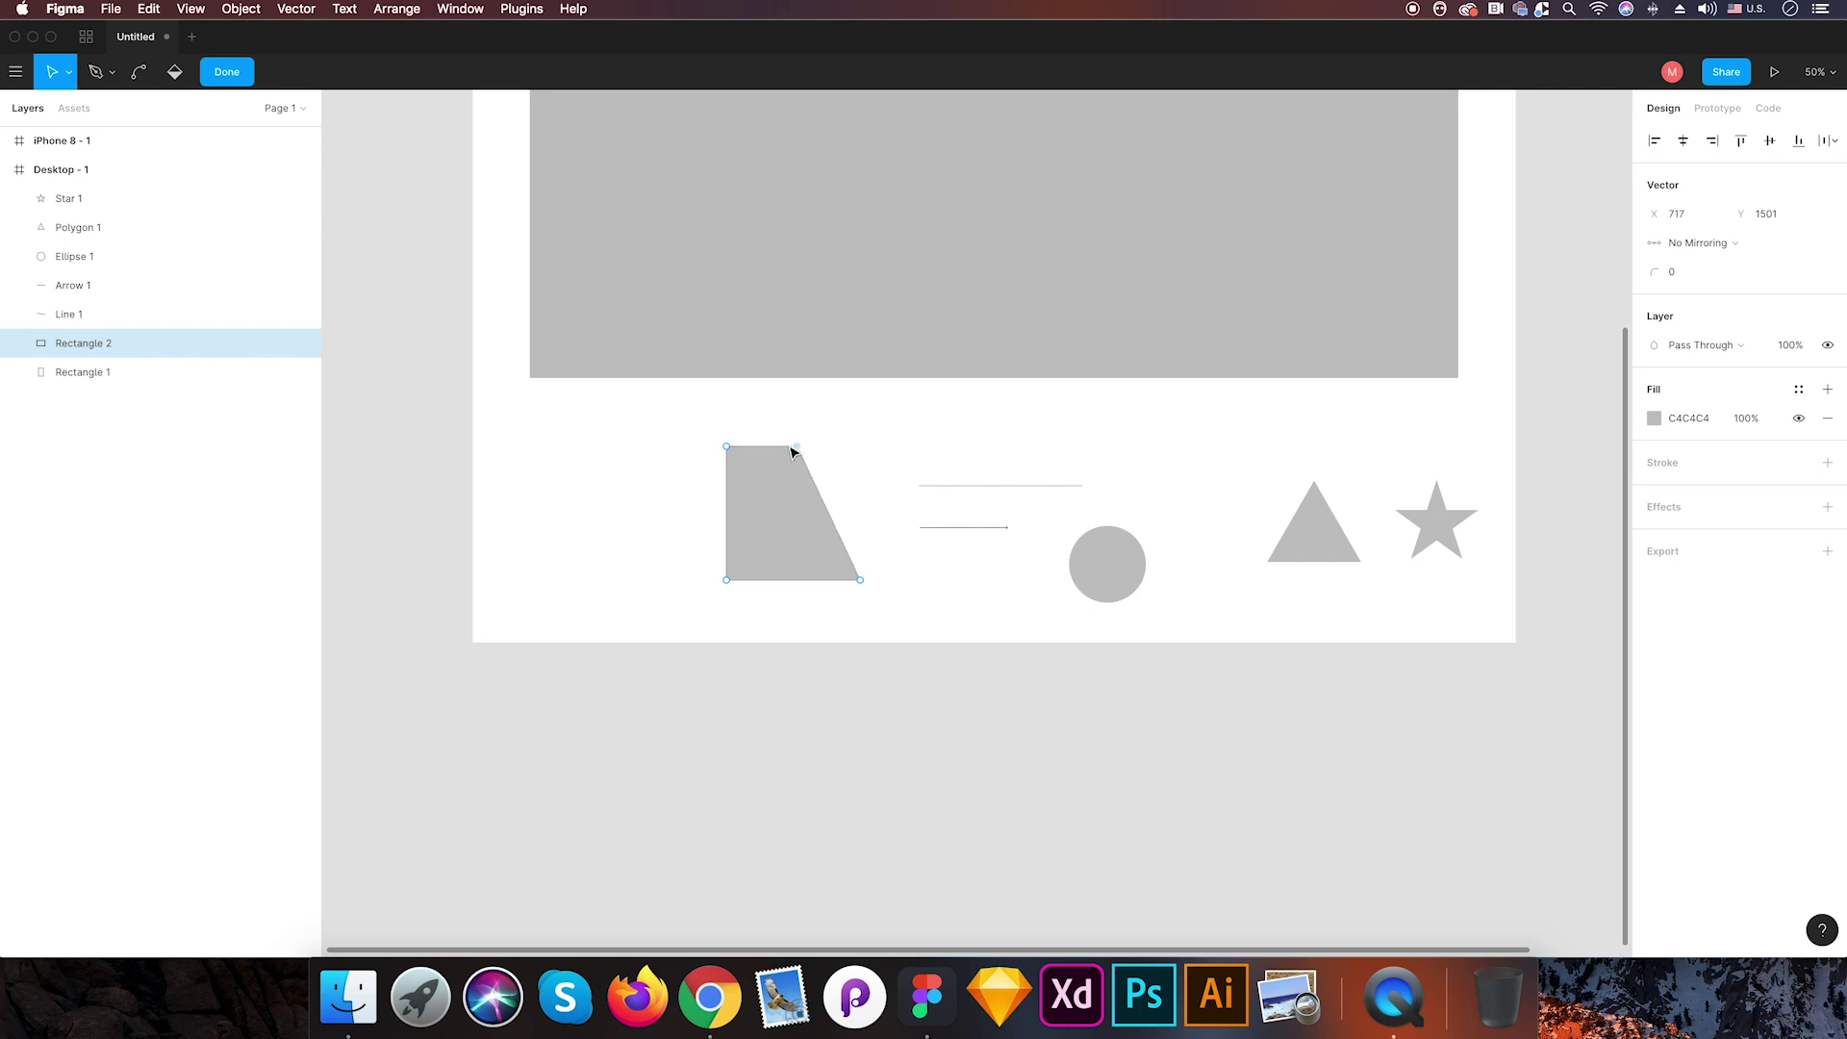
left_click(731, 451)
left_click(753, 467)
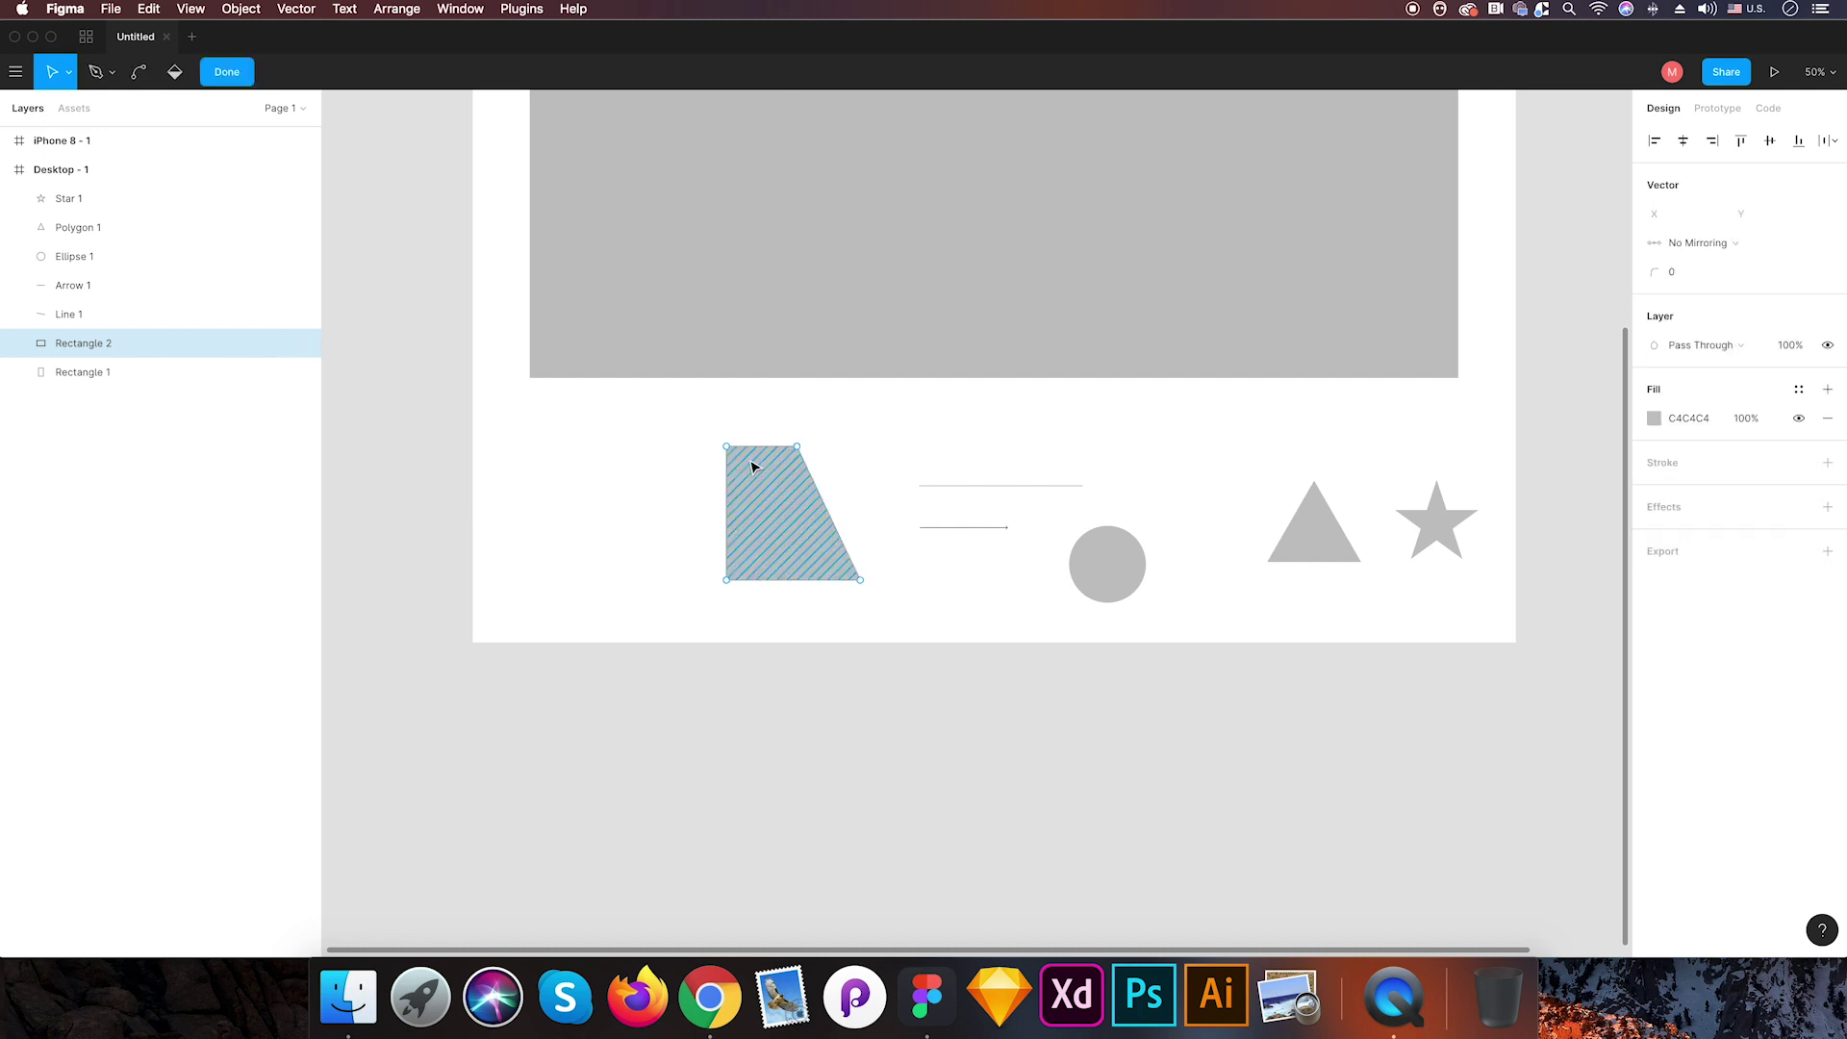
left_click_drag(729, 449, 797, 457)
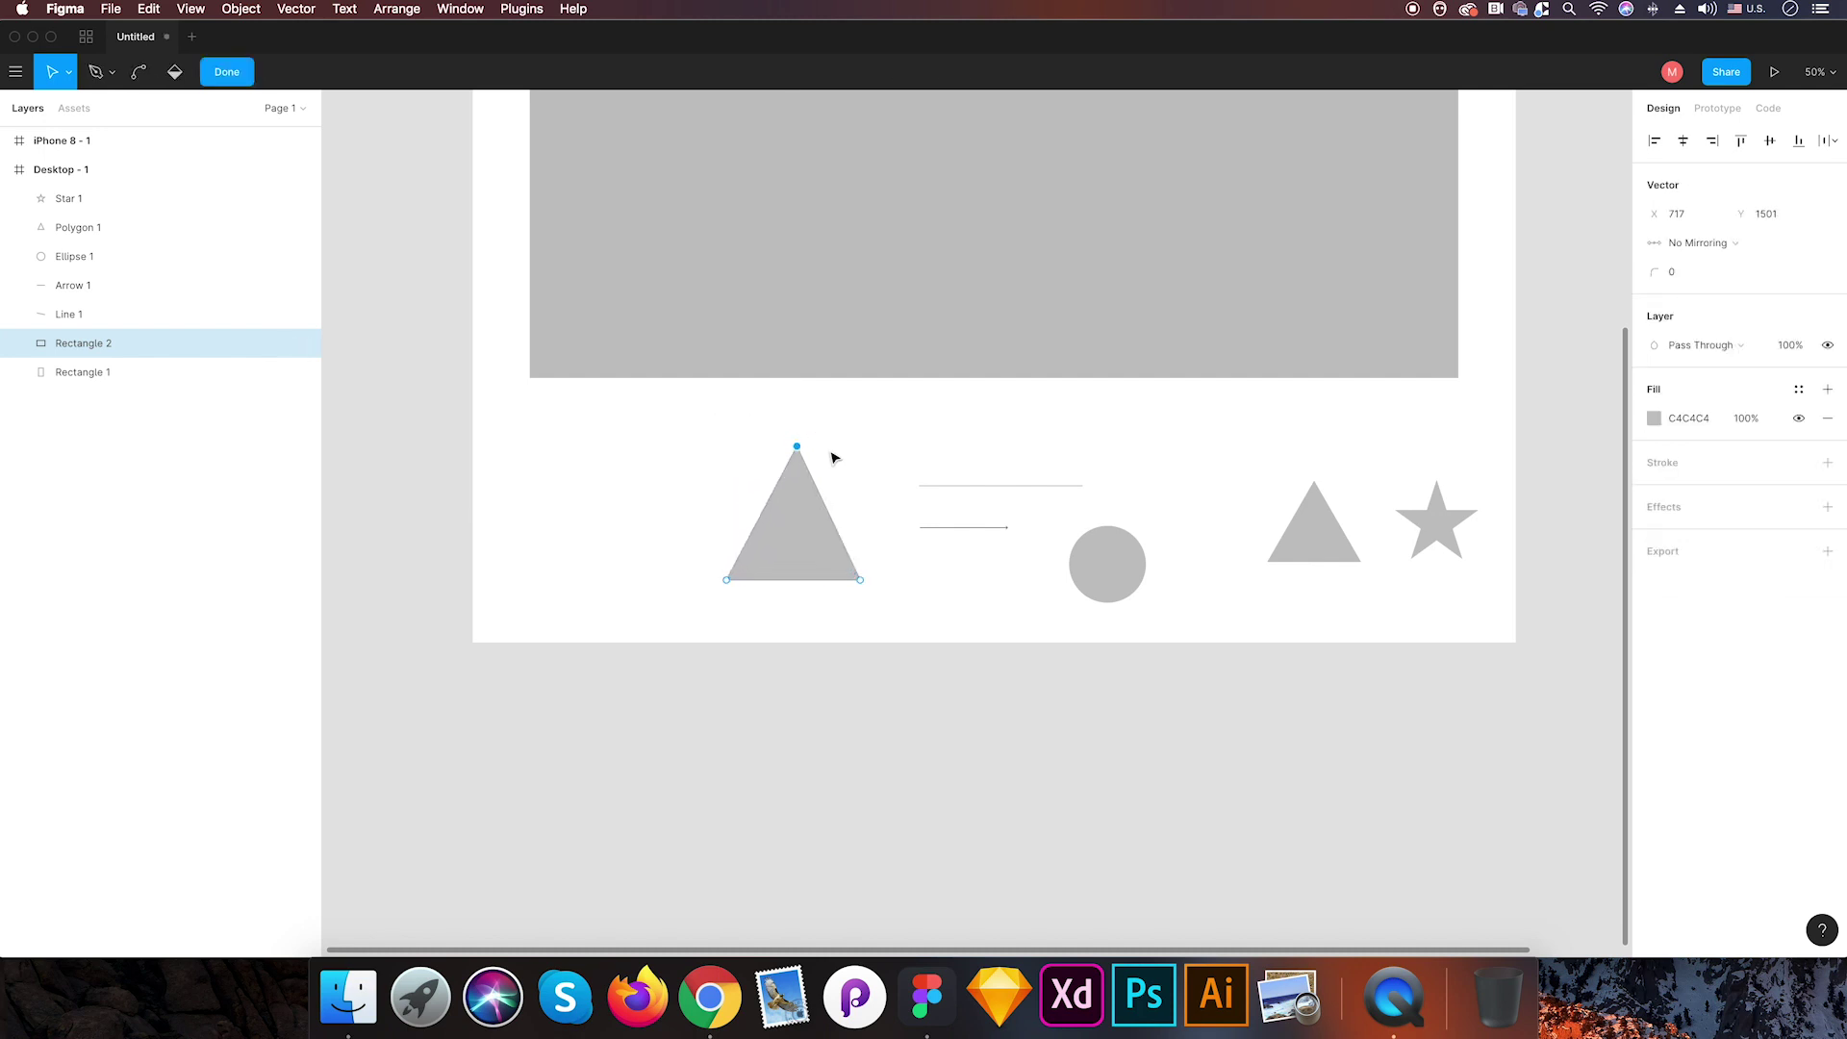
key("Escape")
key("Escape")
- Move the new triangle slightly left and down
left_click(821, 540)
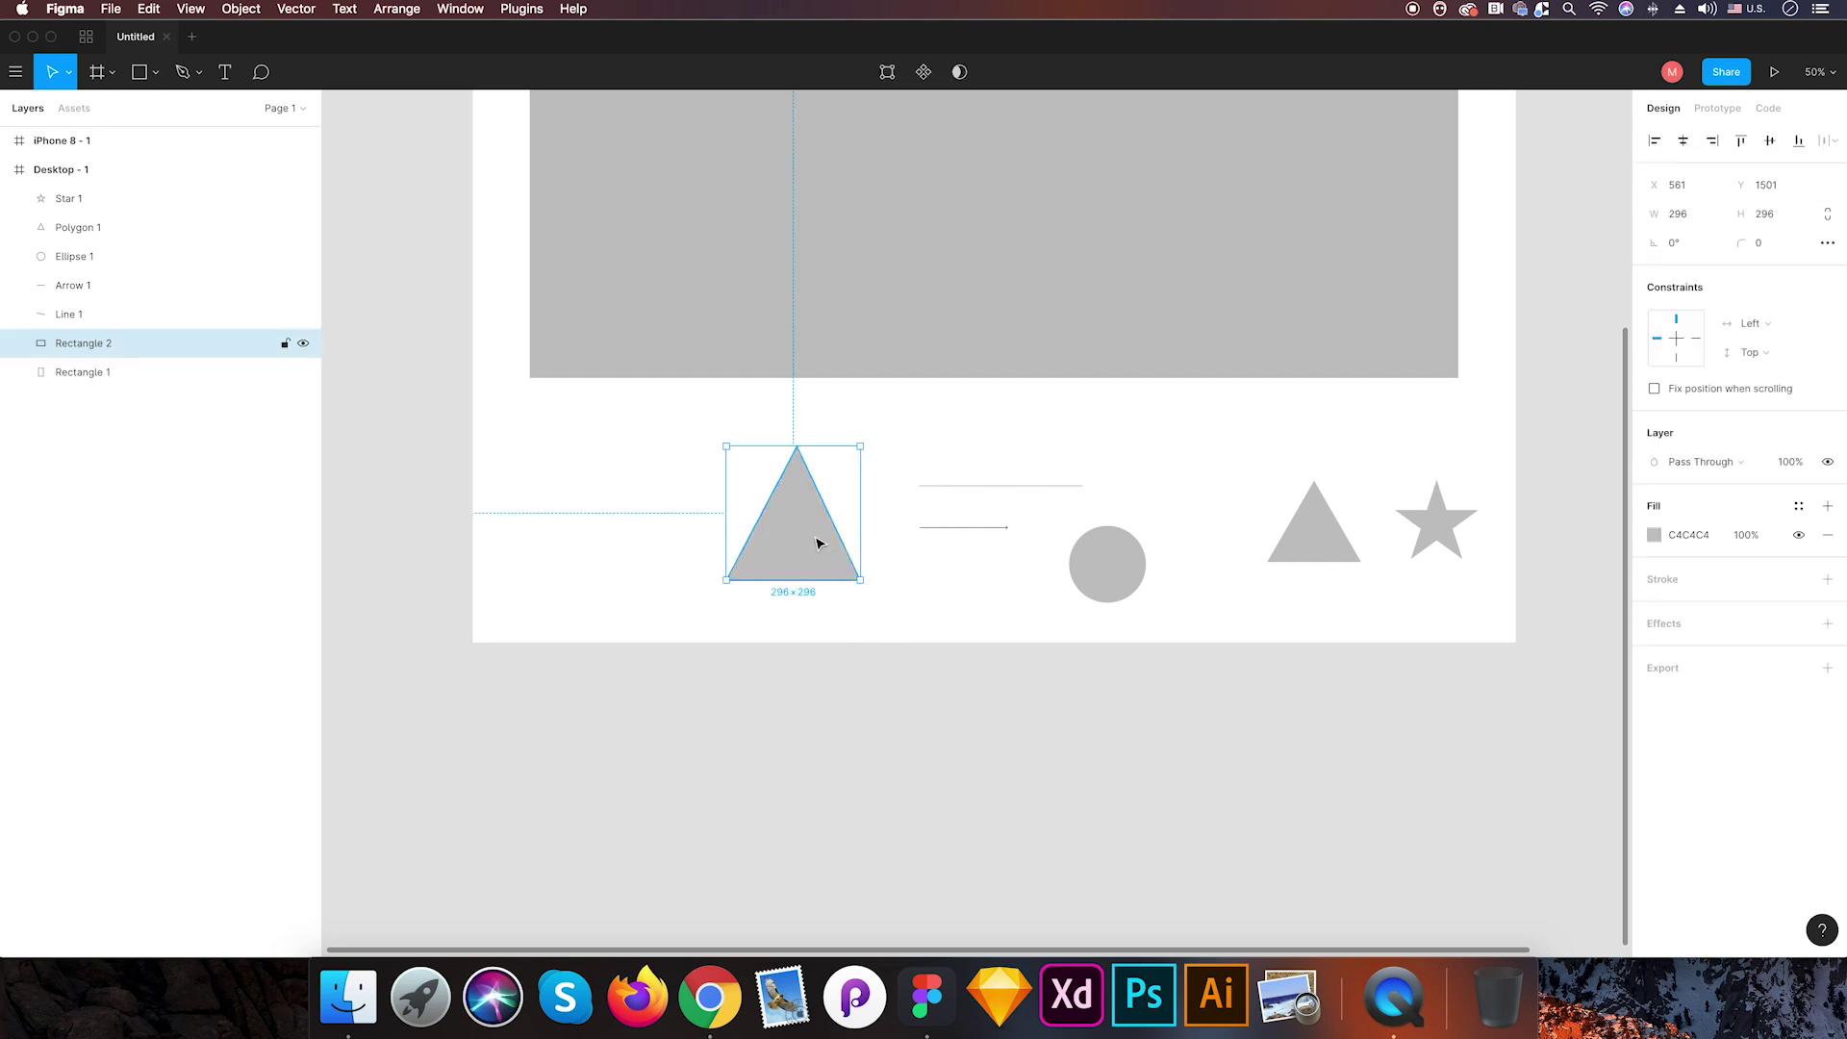
left_click(811, 540)
left_click_drag(811, 541, 787, 547)
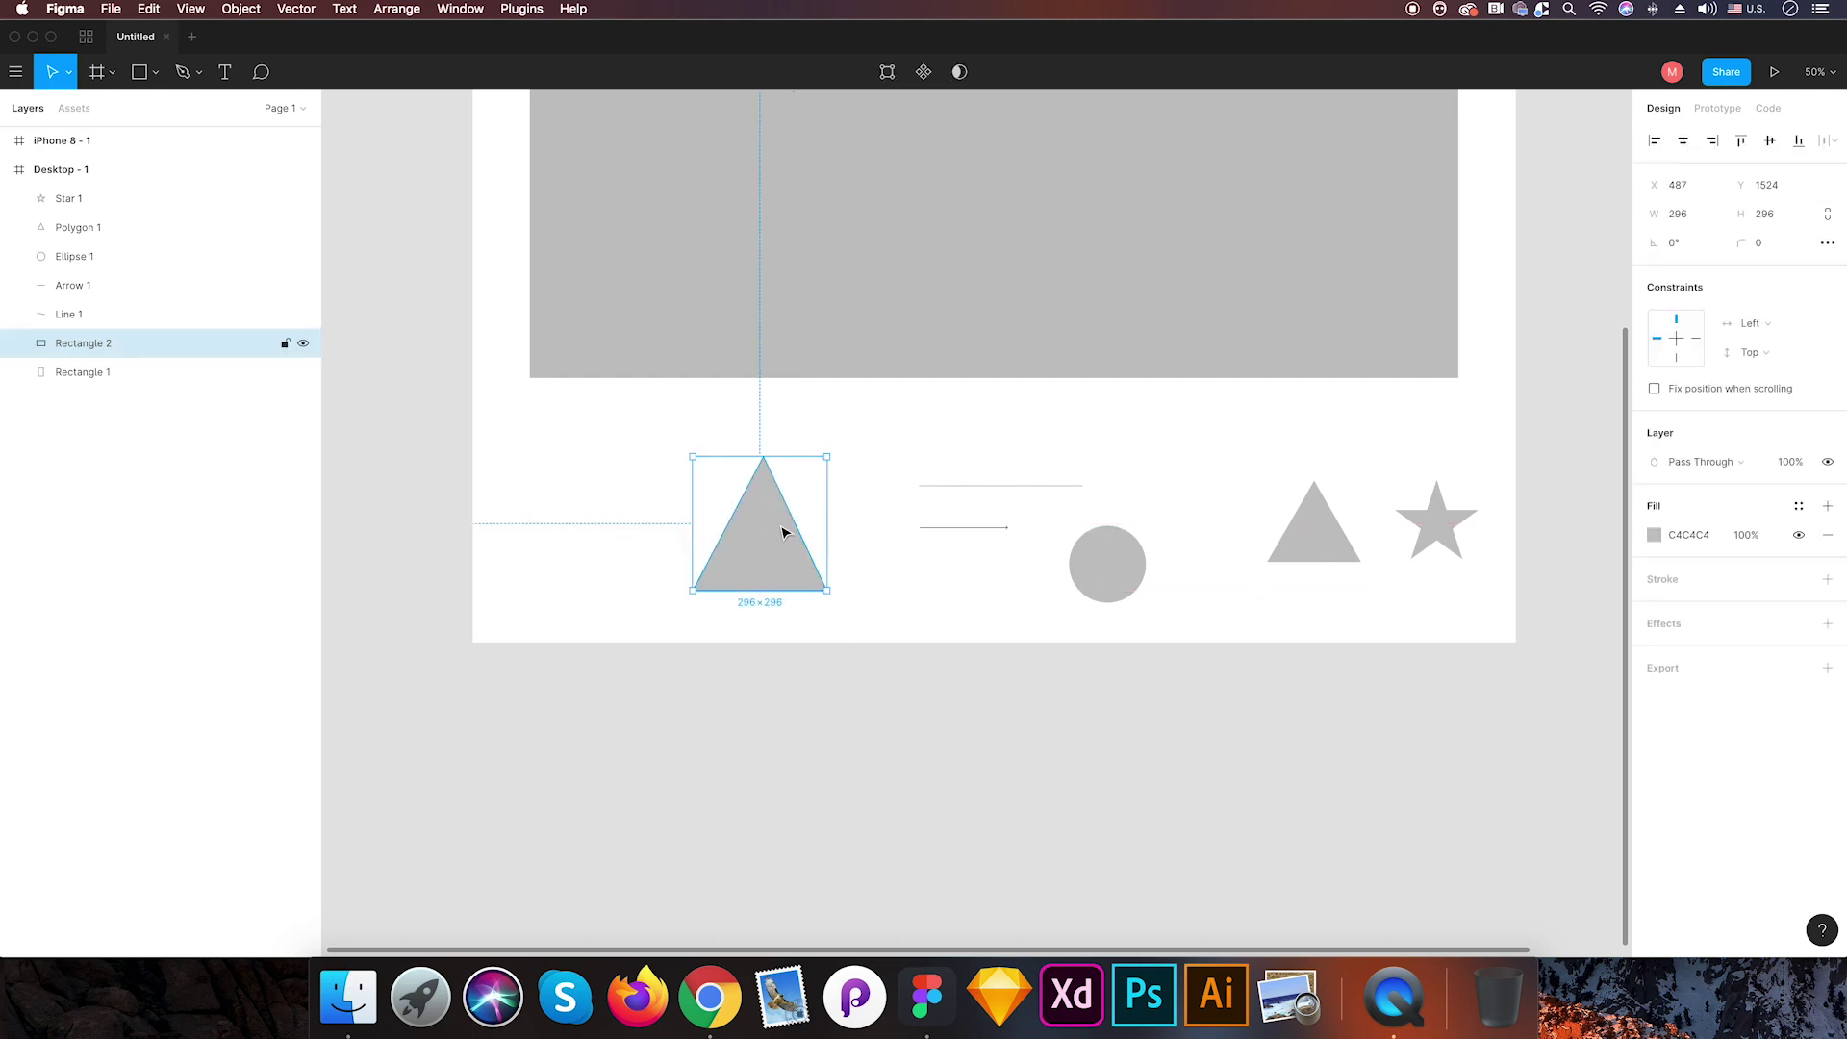
left_click(817, 685)
left_click(756, 554)
left_click(873, 781)
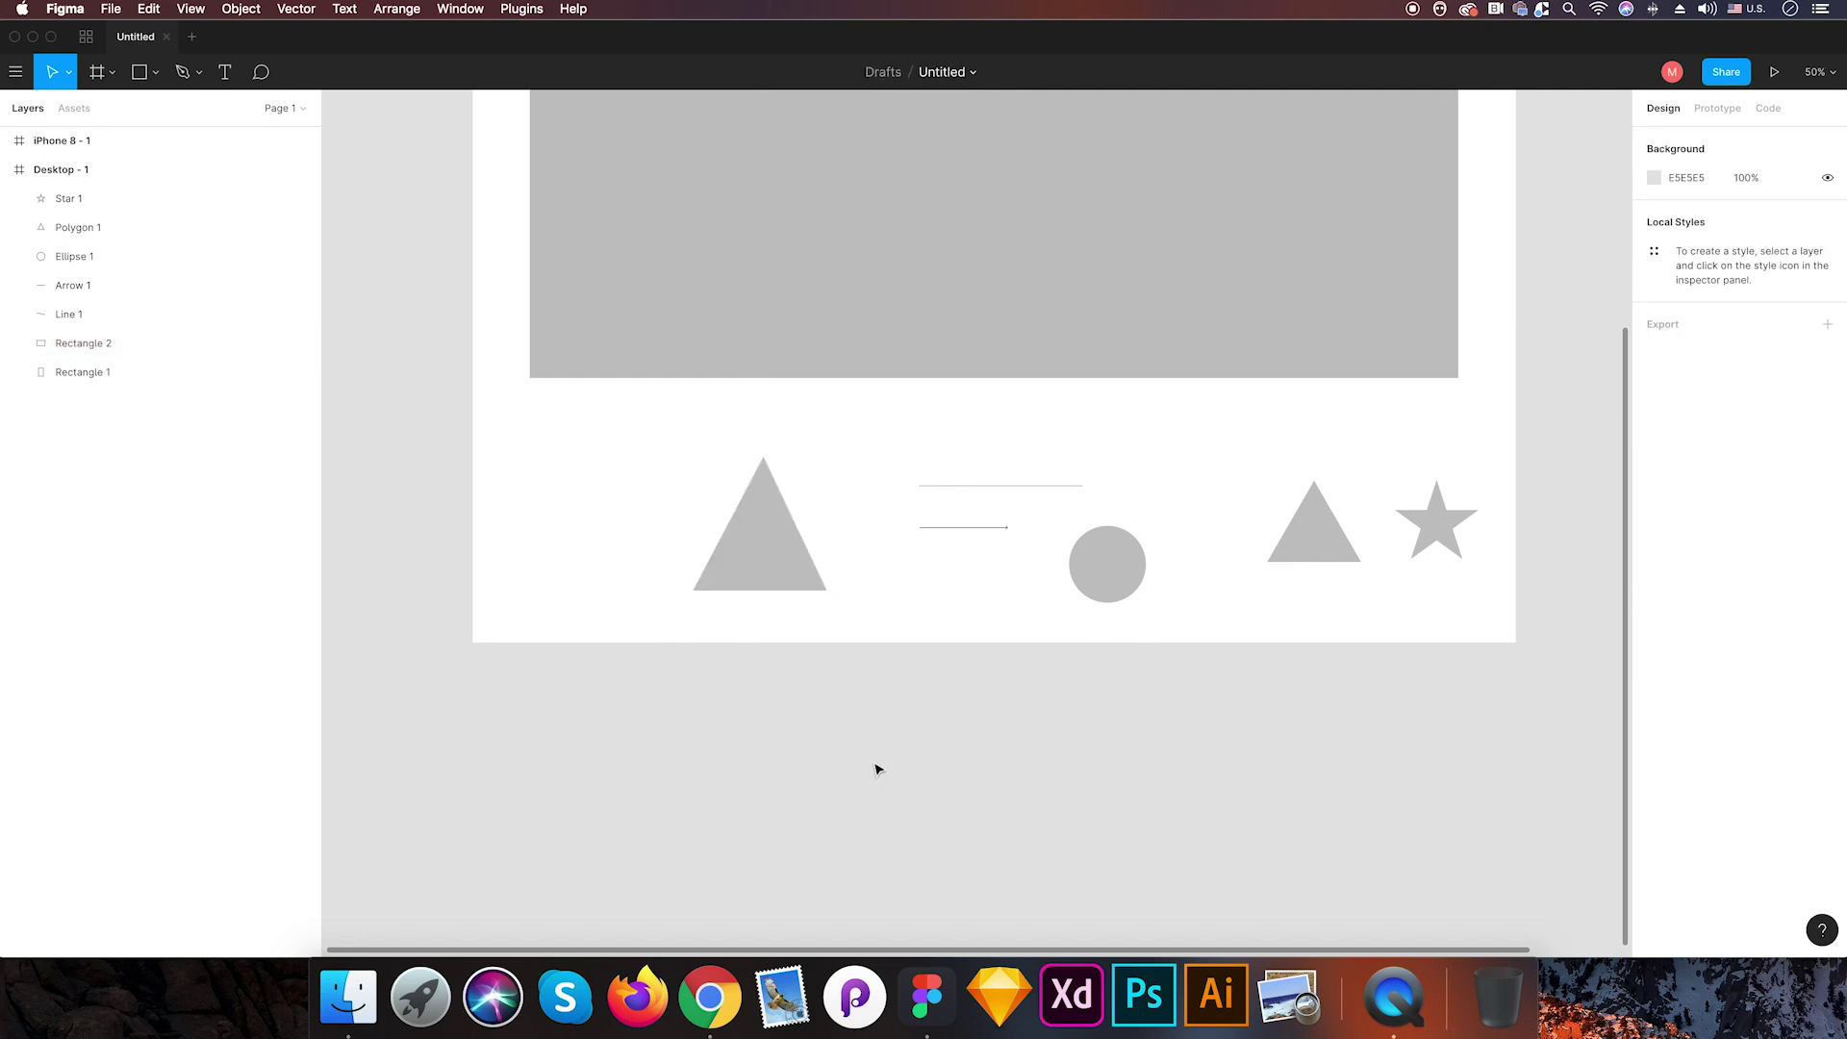
left_click(756, 547)
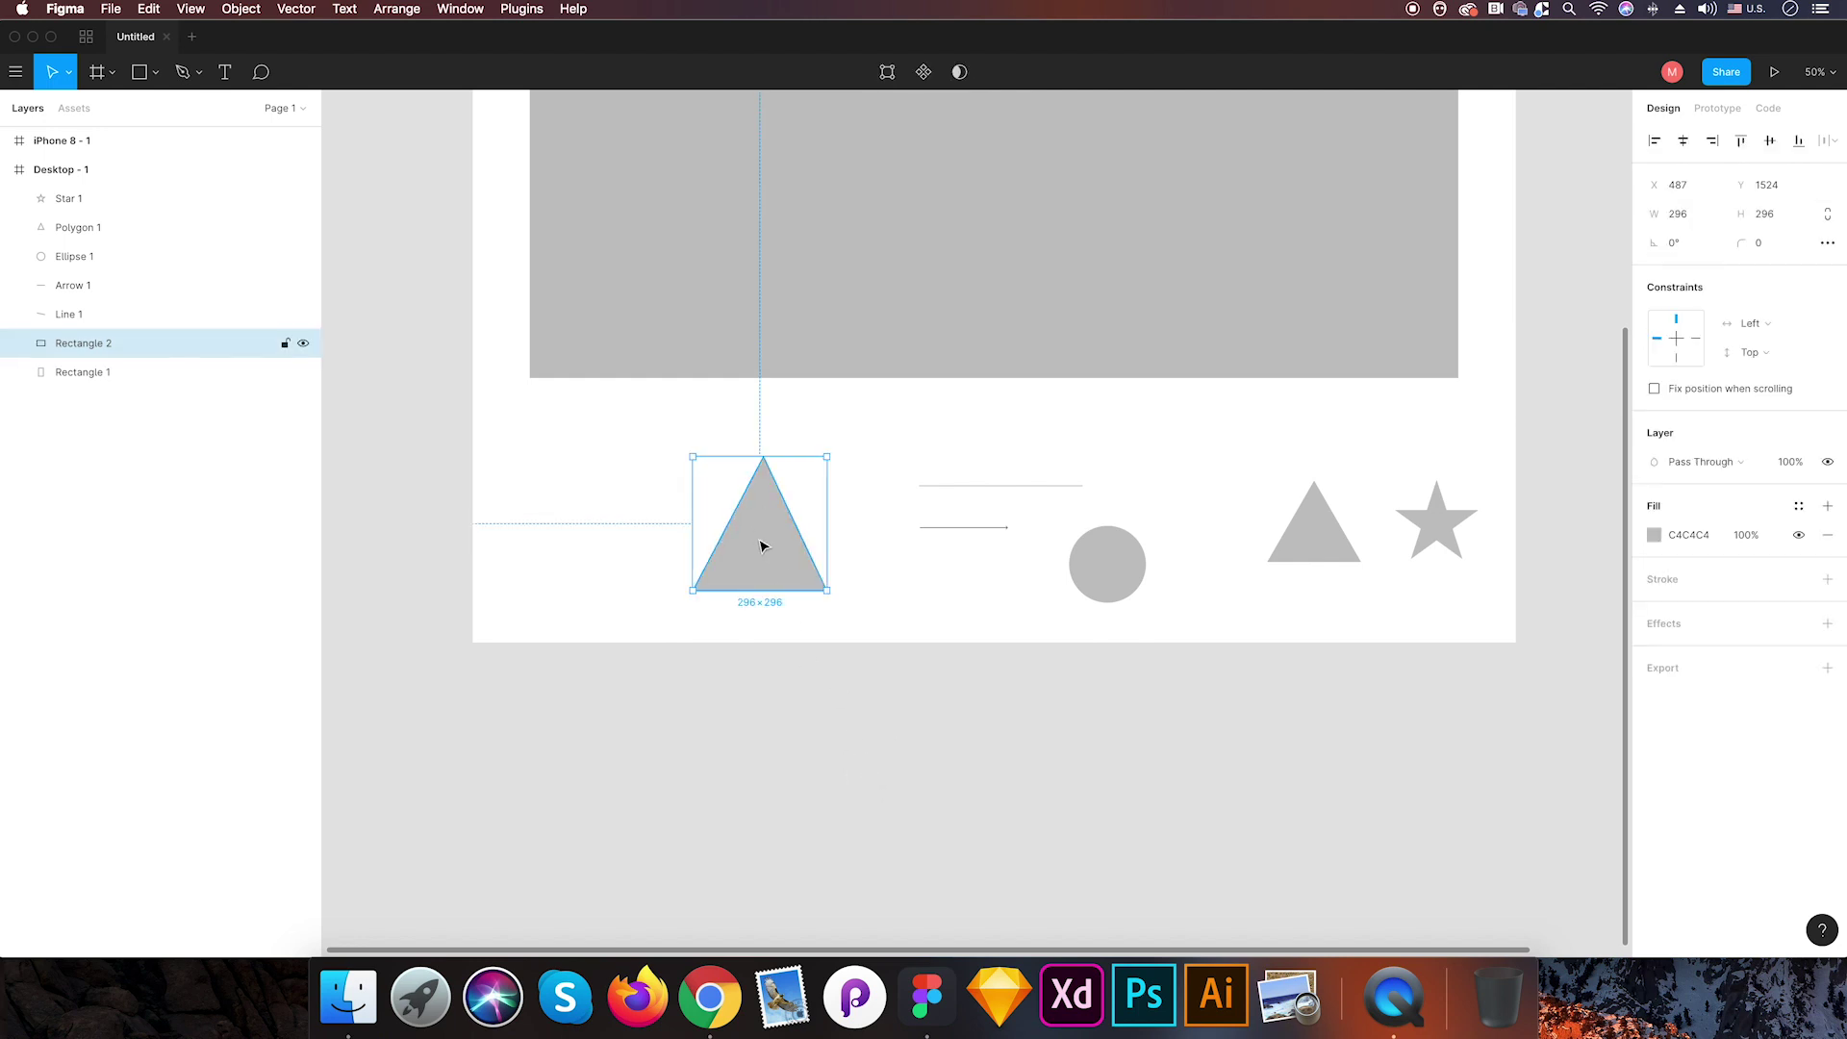
- Zoom out and move Rectangle 1 up and right to X 175, Y 271
left_click(157, 77)
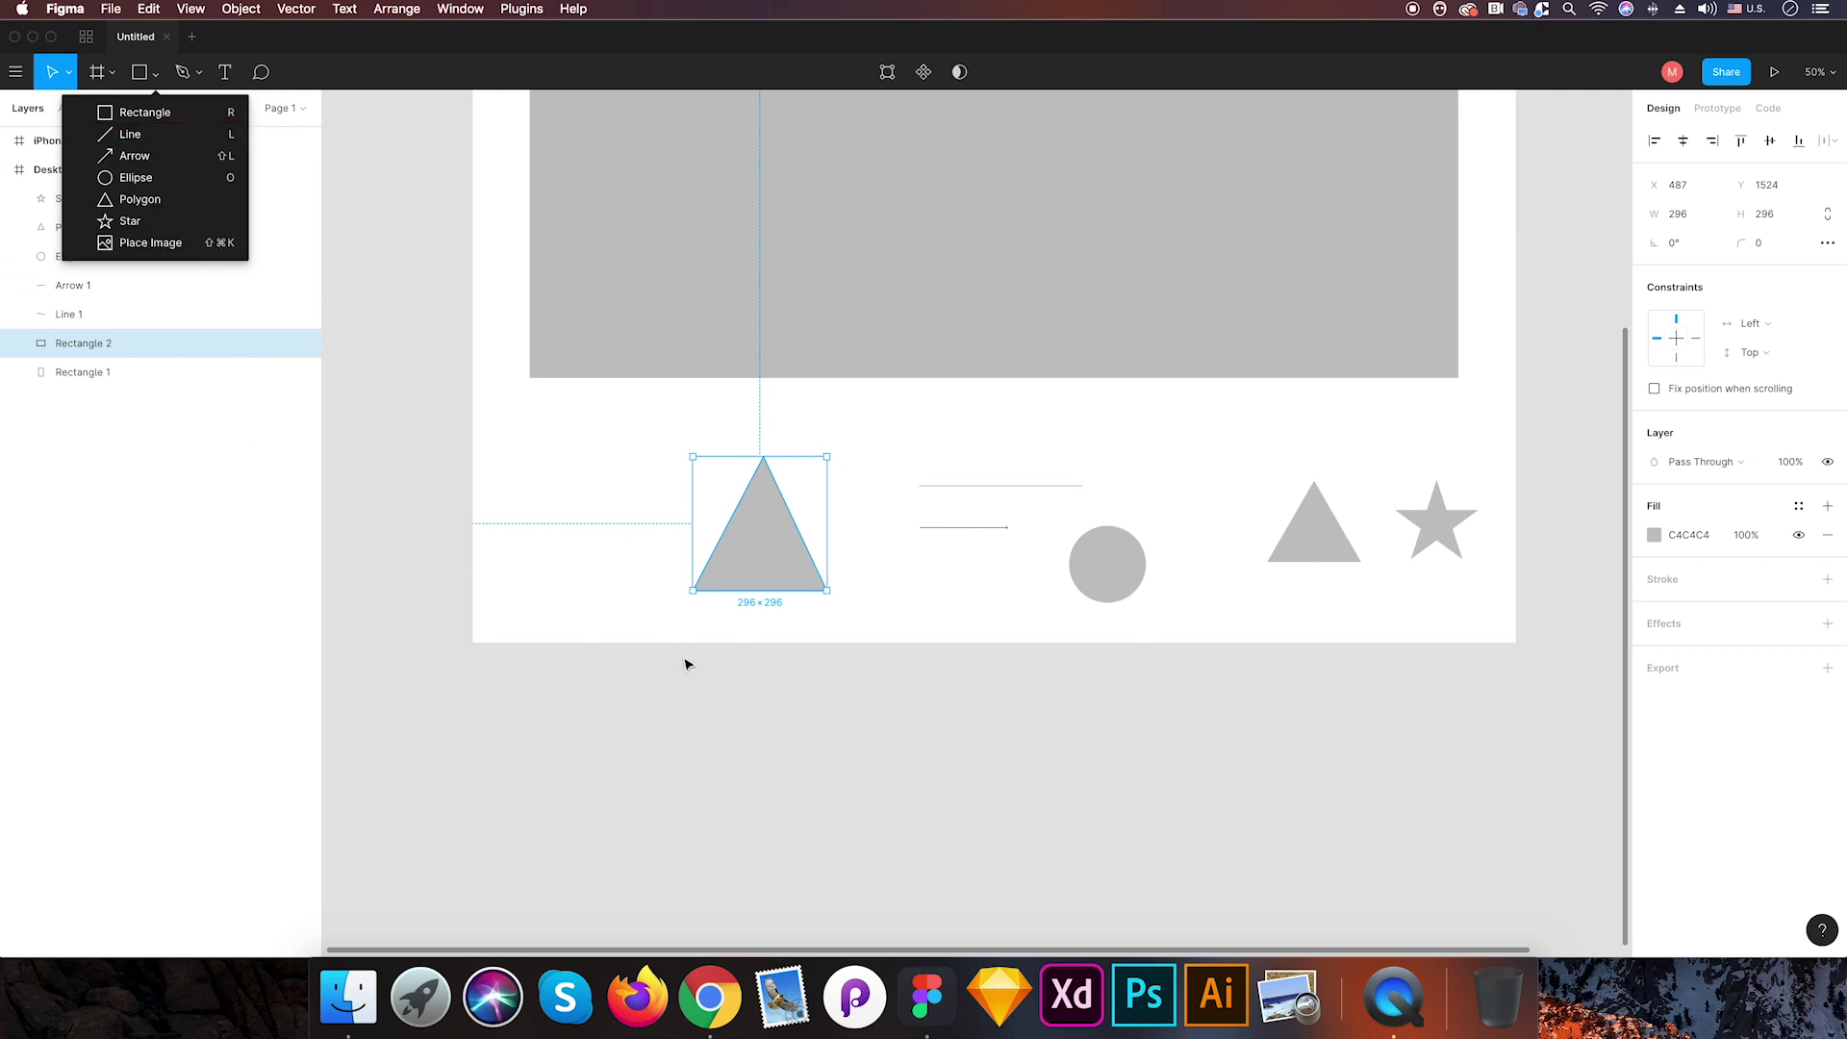
left_click(662, 714)
left_click(654, 367)
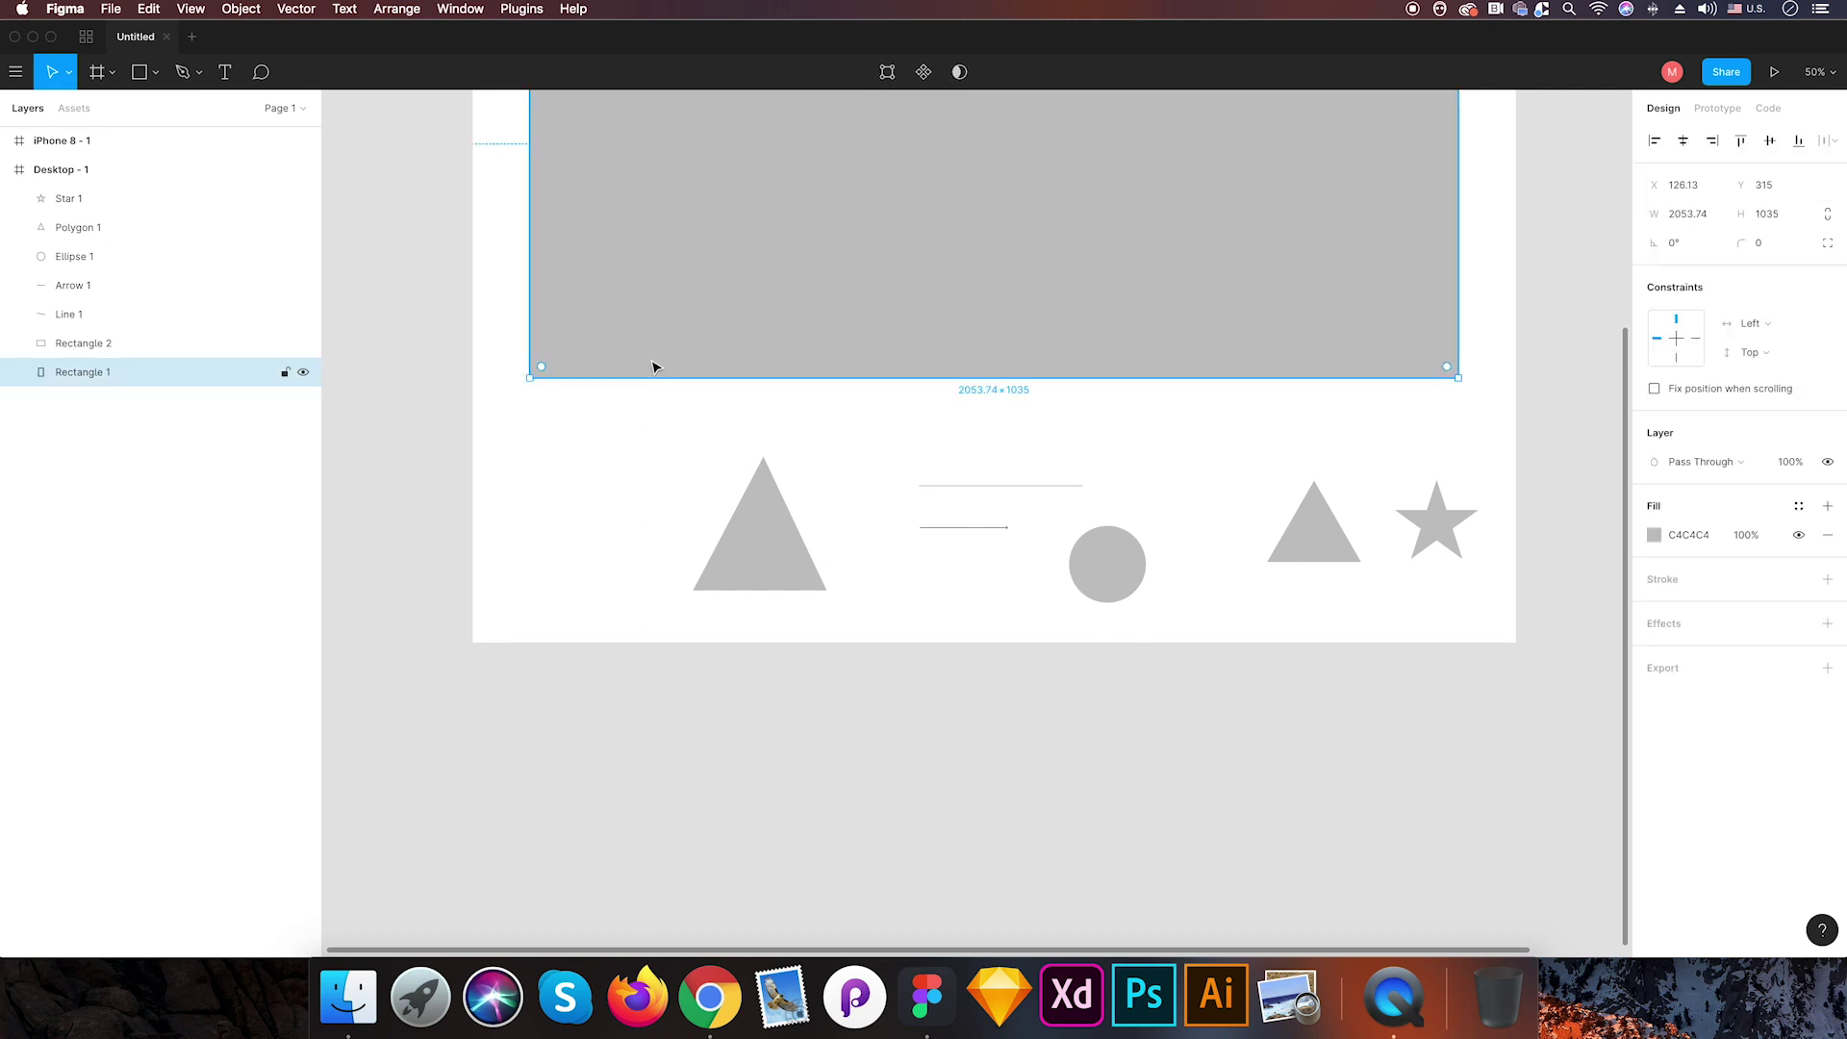
key("minus")
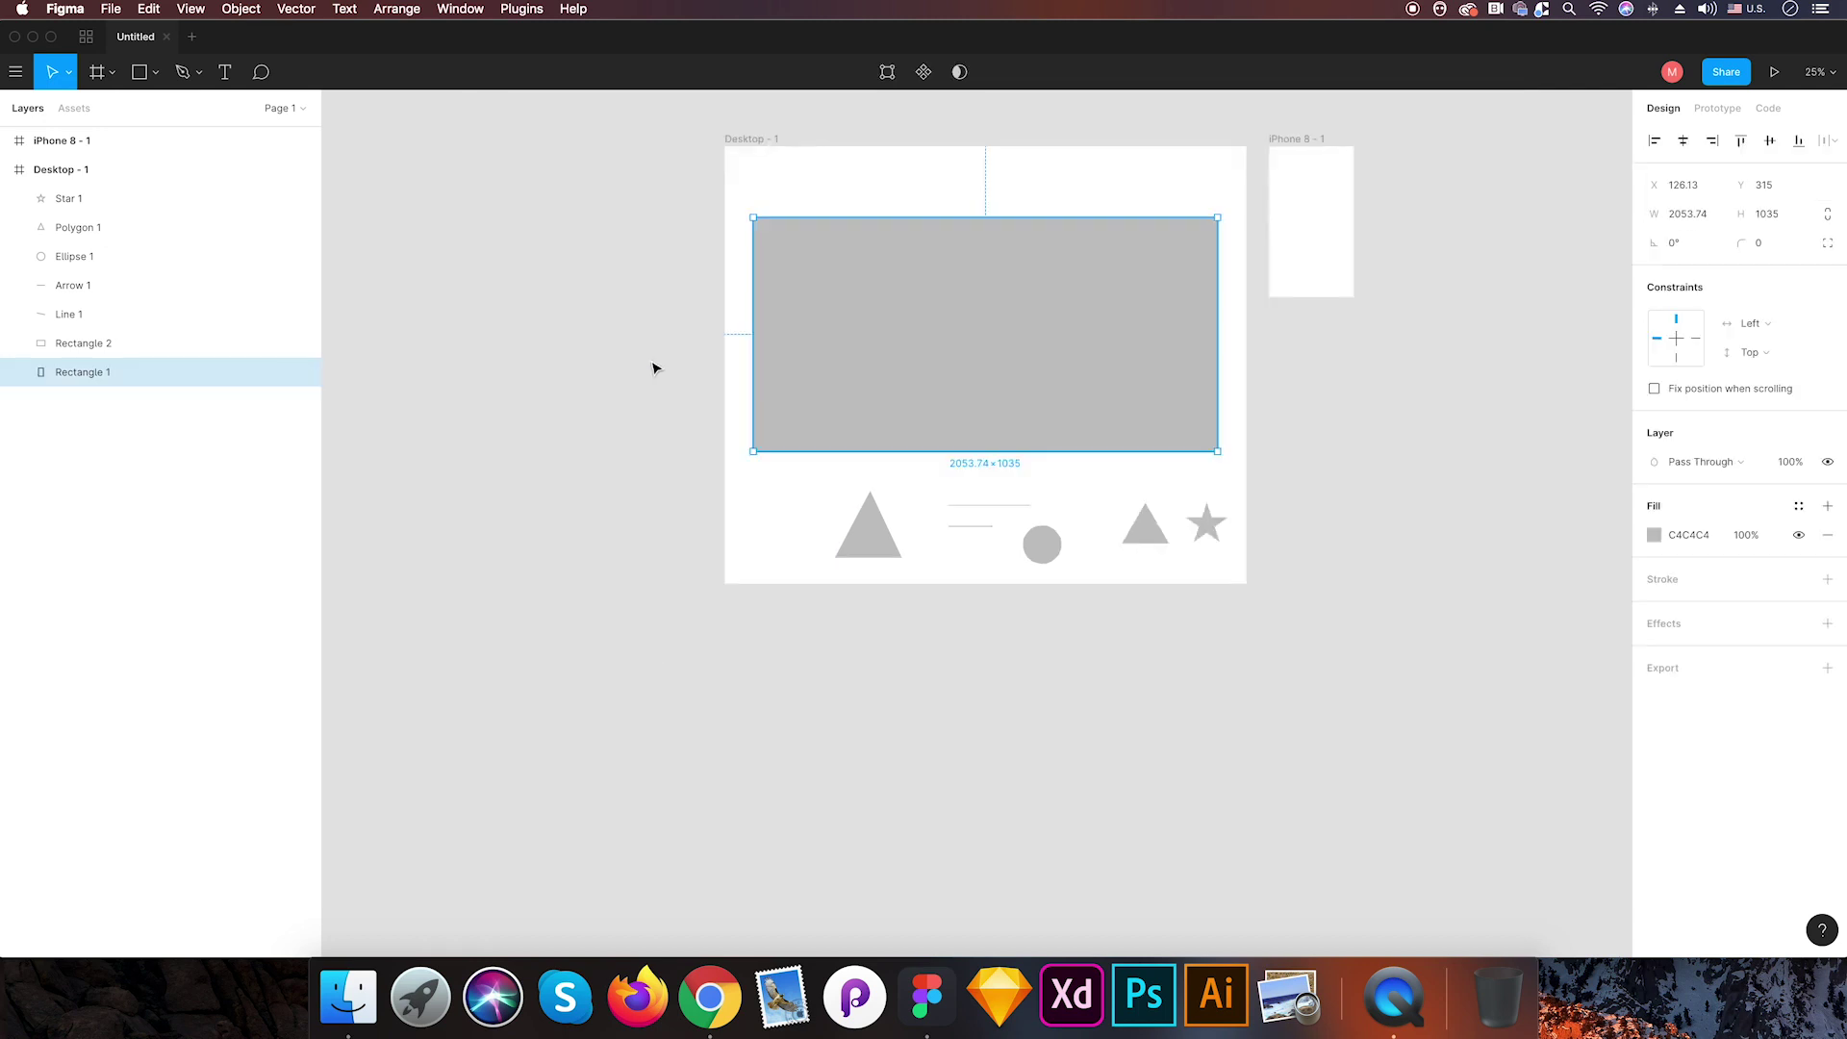
left_click(902, 718)
left_click(883, 373)
mouse_move(941, 352)
left_mouse_down()
mouse_move(934, 332)
mouse_move(949, 340)
left_mouse_up()
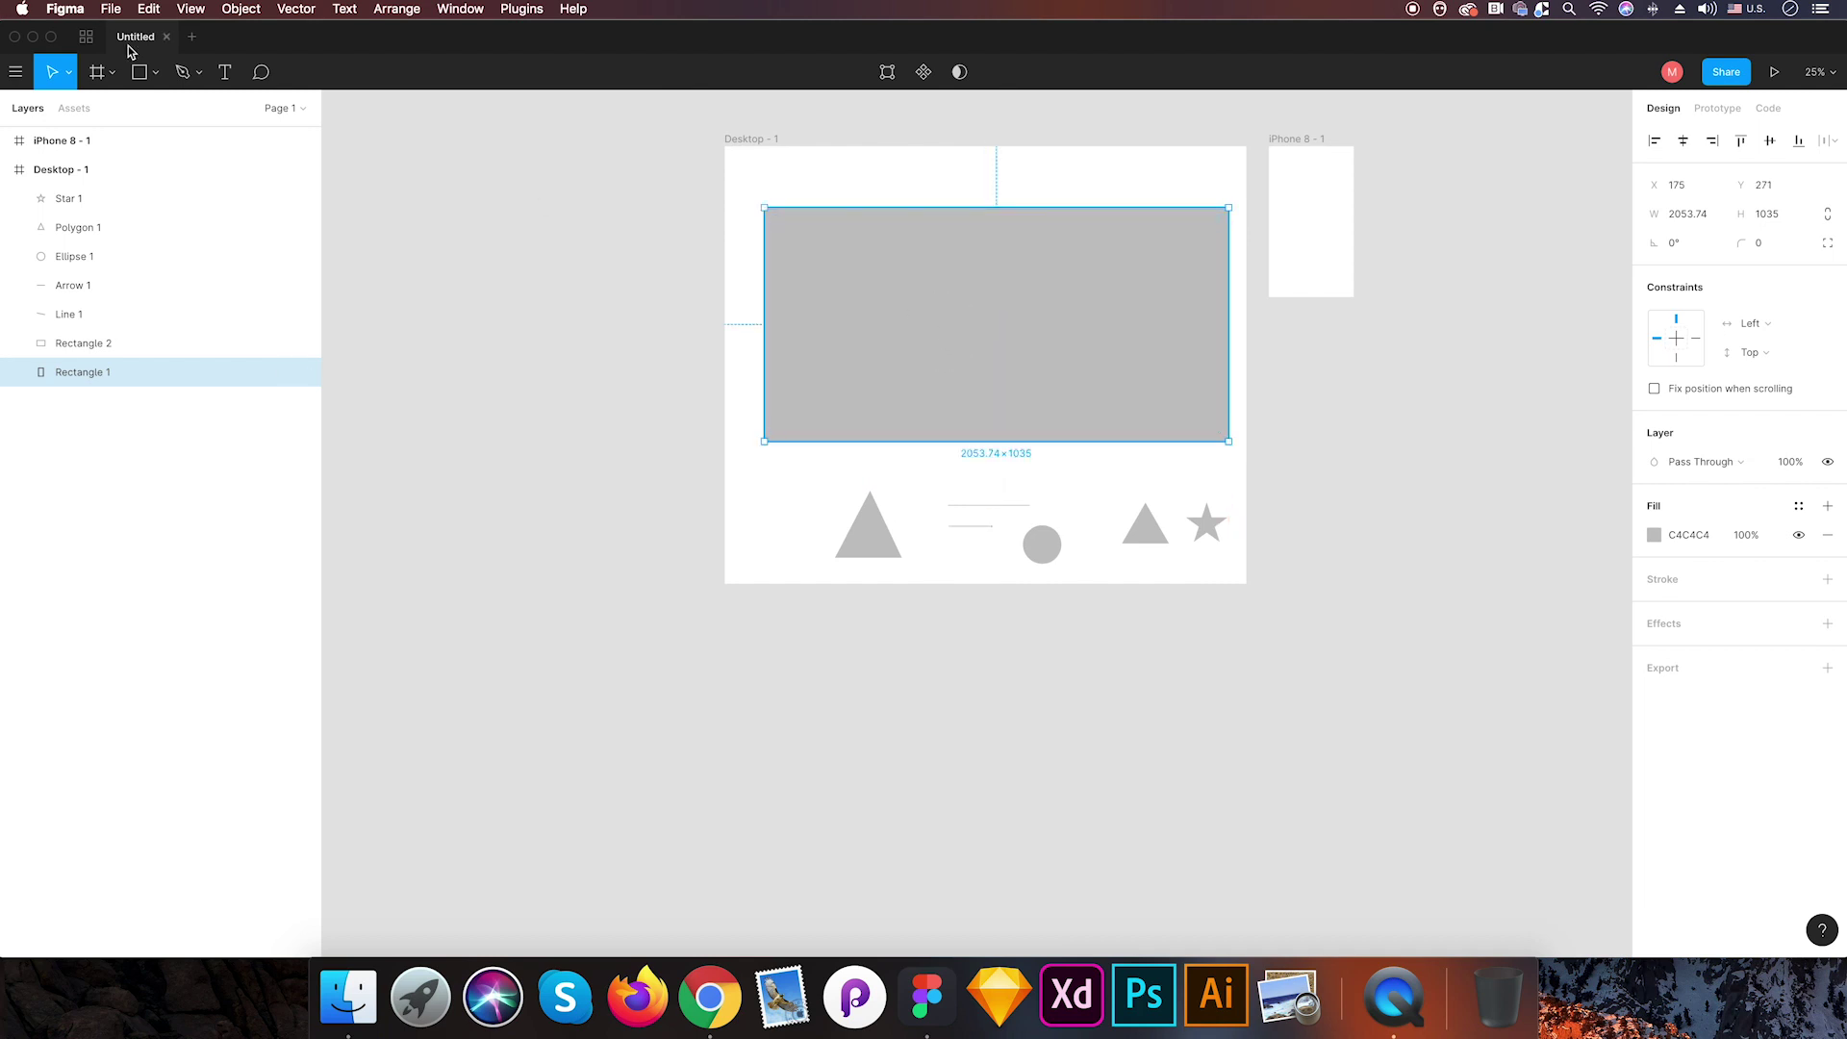
left_click(153, 72)
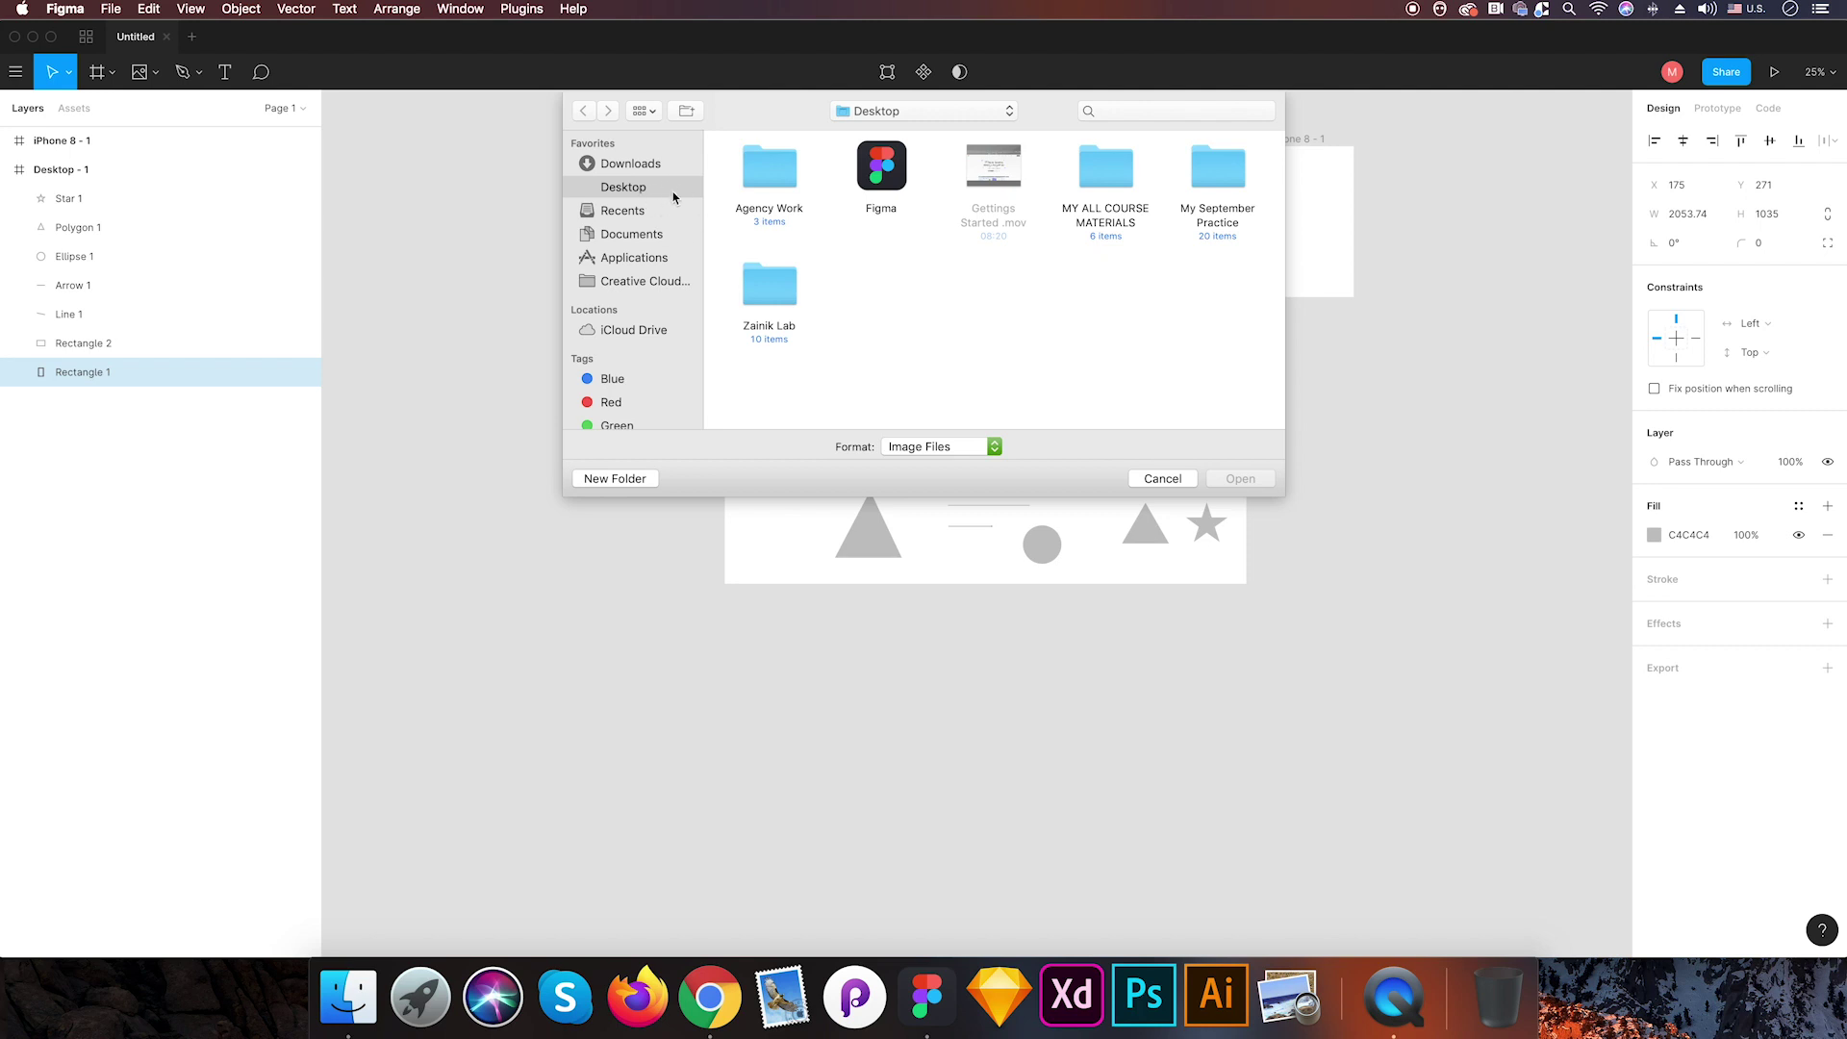
left_click(1162, 480)
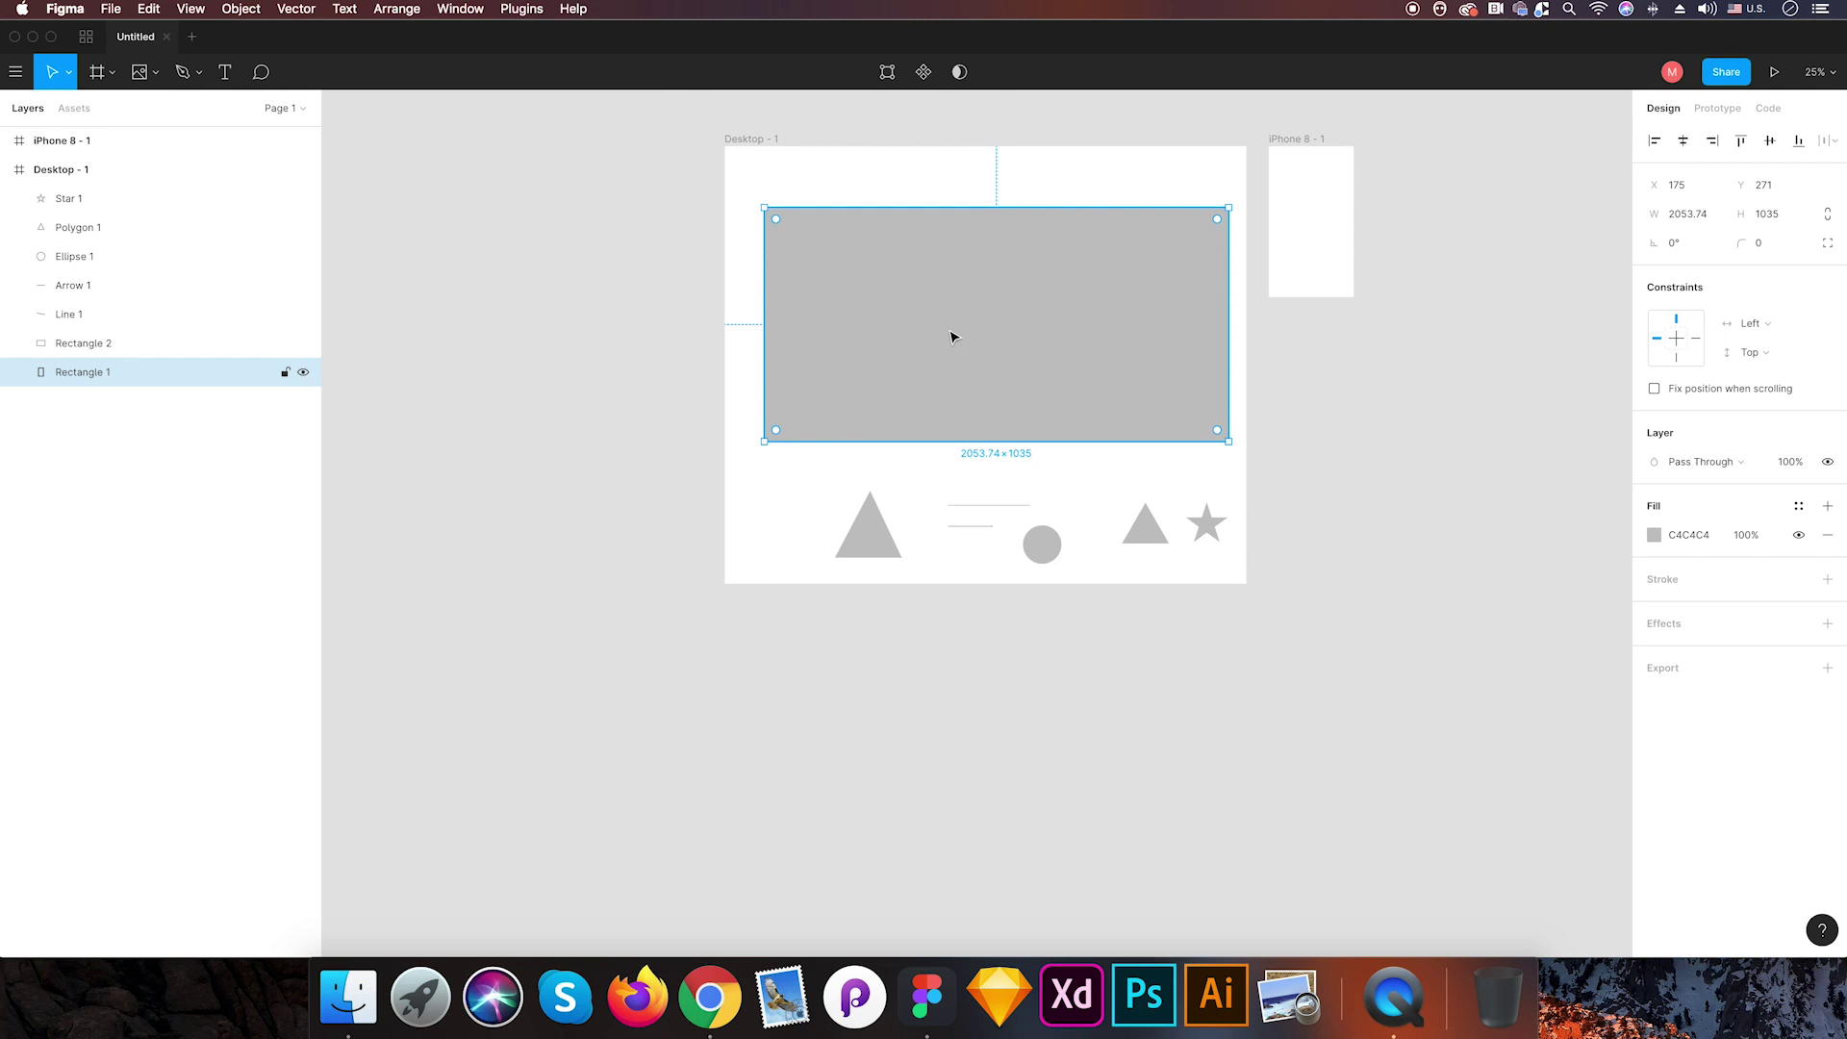
left_click(151, 72)
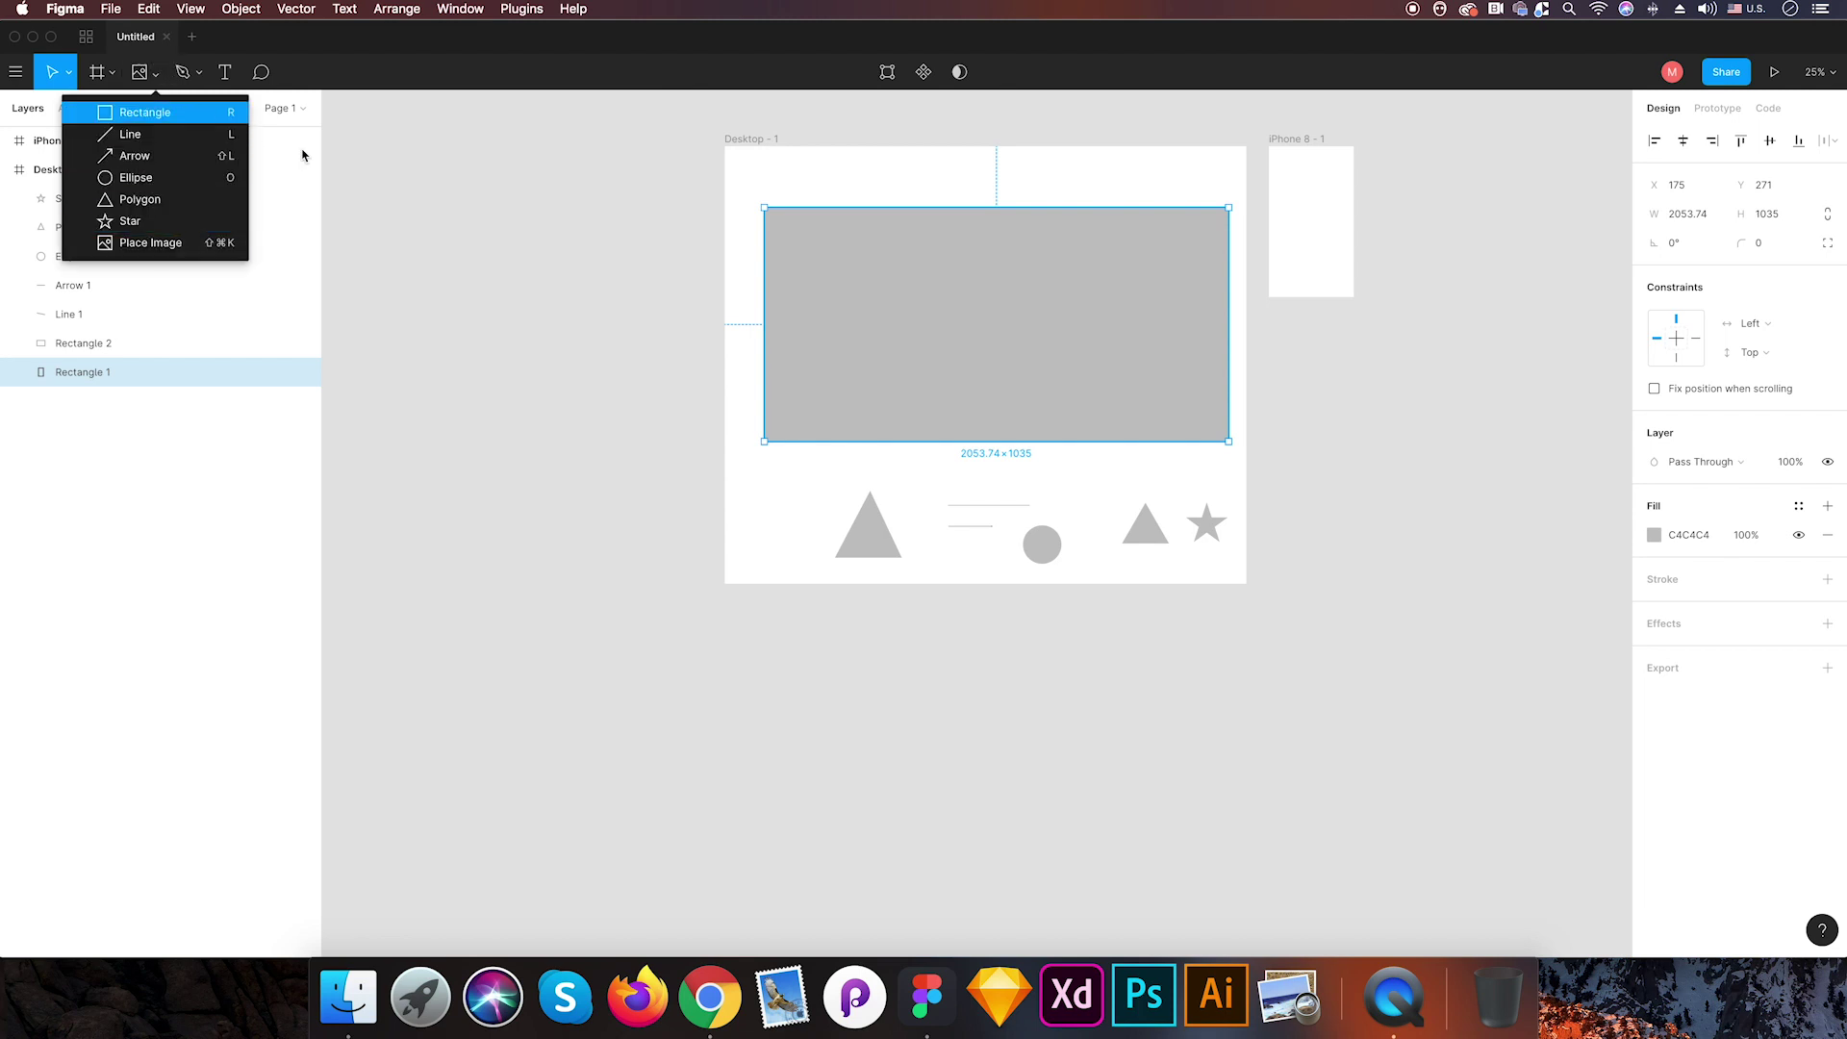
left_click(396, 233)
left_click(155, 72)
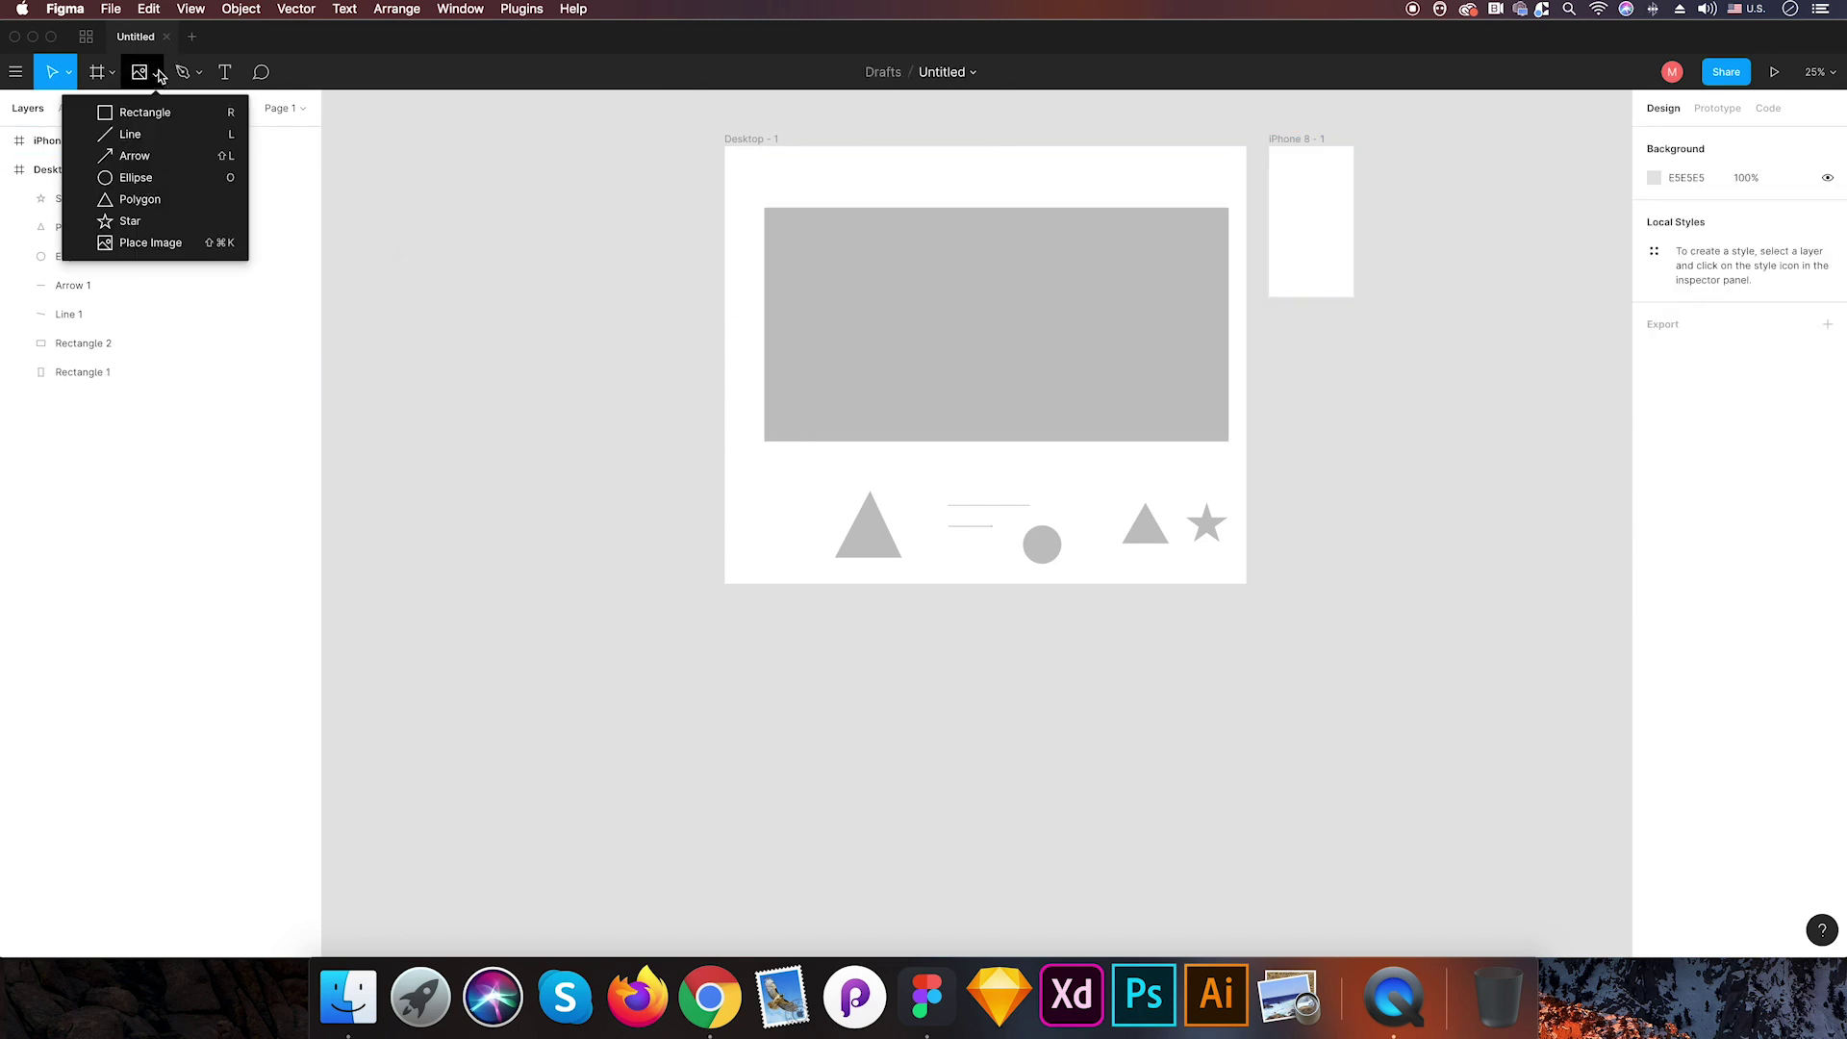
- Switch to the Pen tool and zoom to 50% on the iPhone 8 - 1 frame
left_click(134, 112)
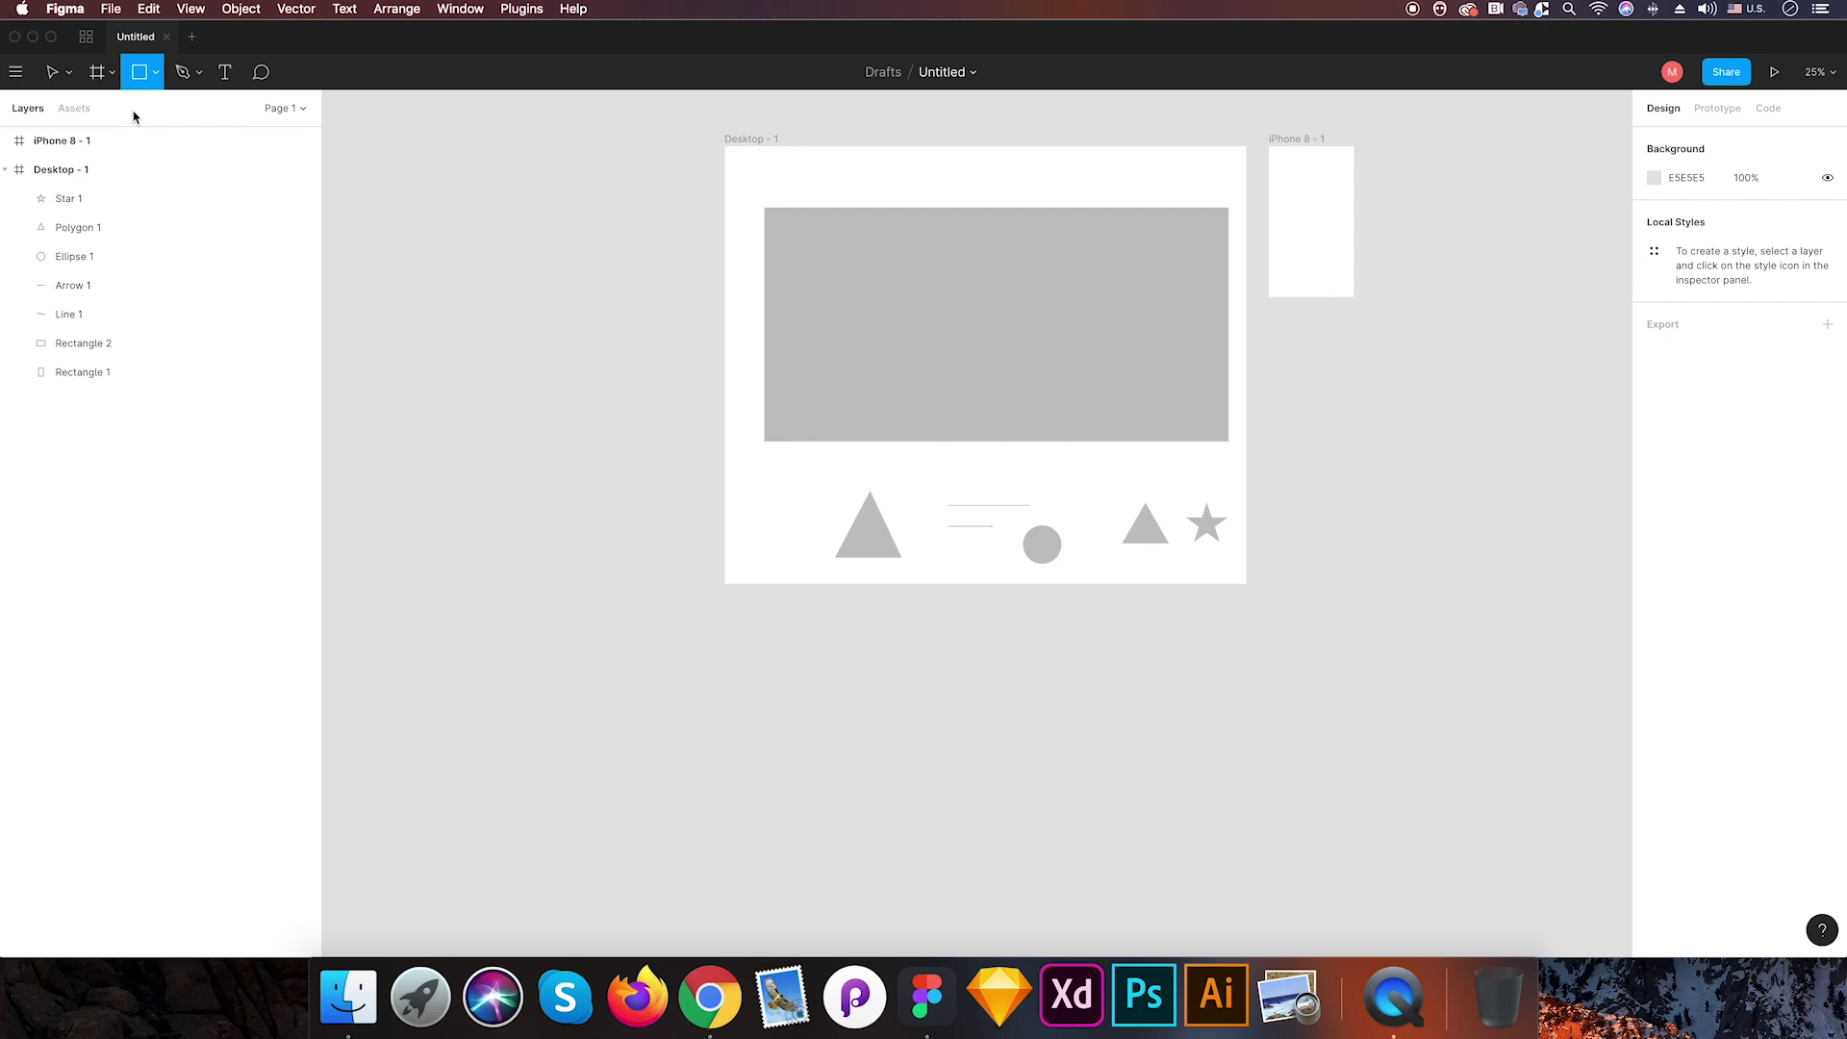
left_click(199, 77)
left_click(184, 110)
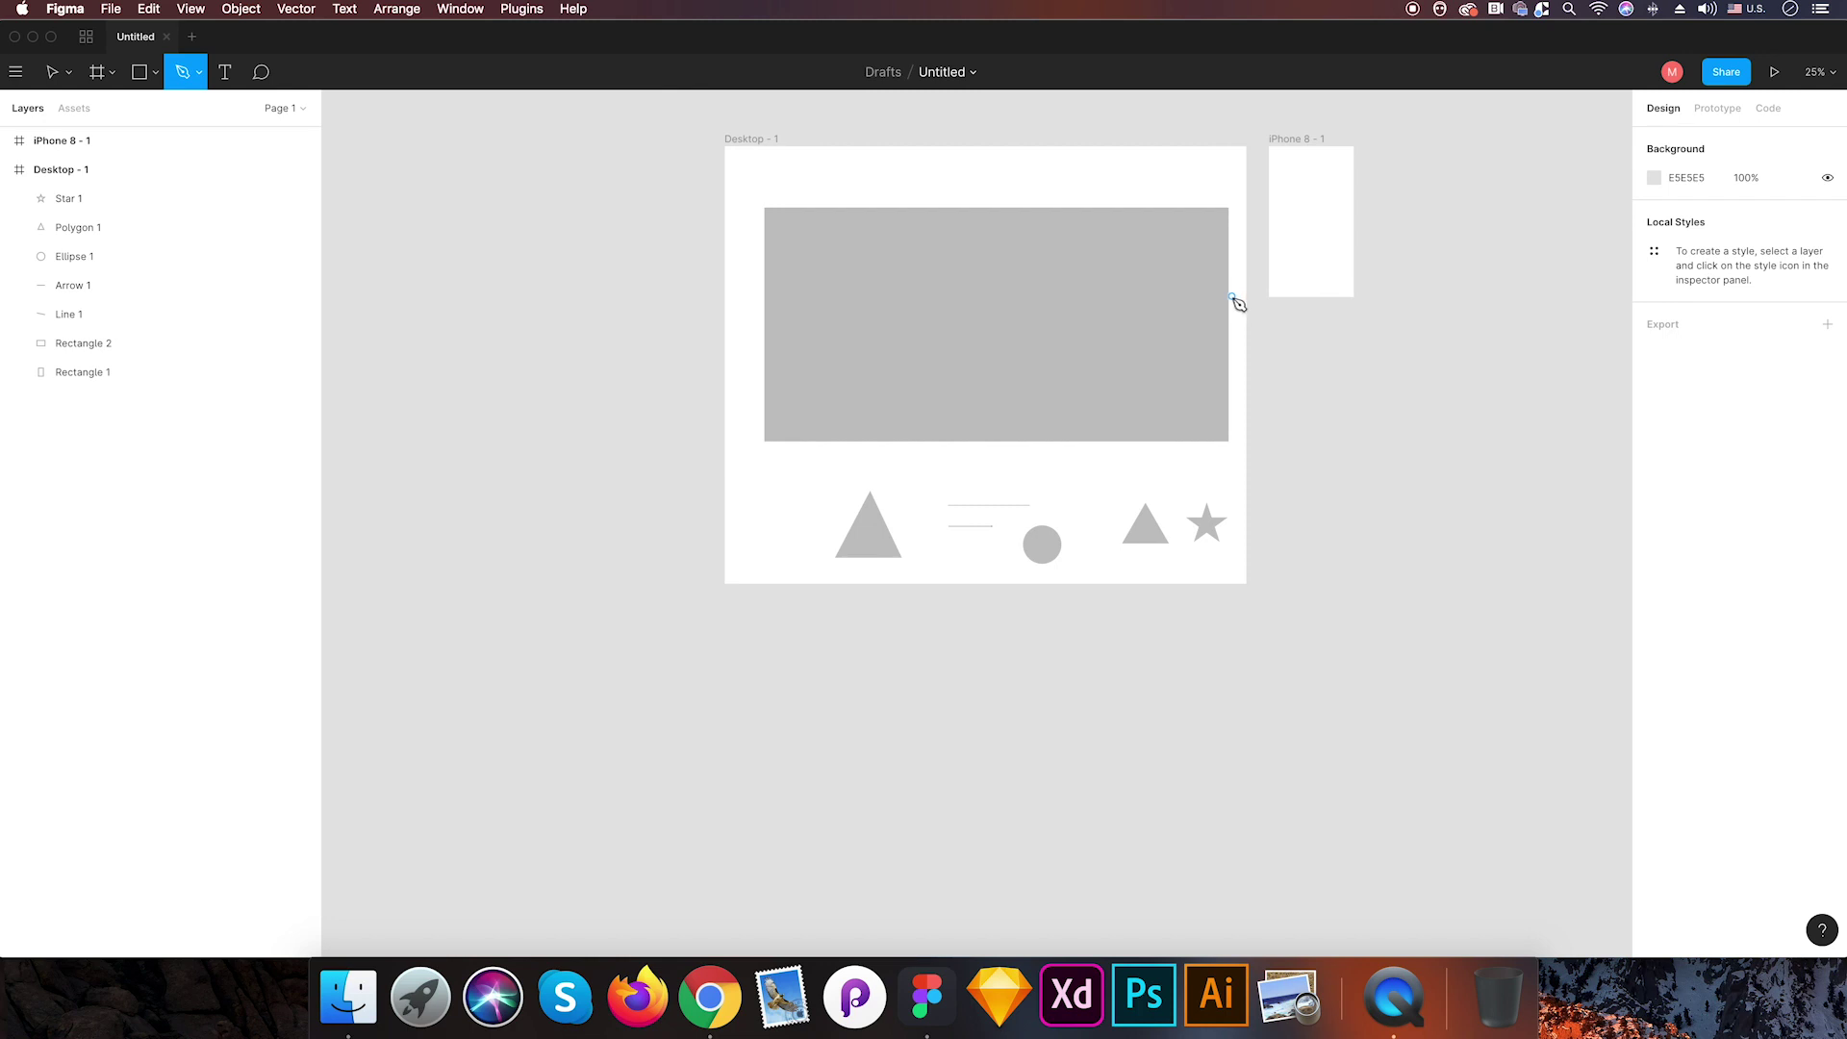
key("super+equal")
left_click_drag(1278, 215, 779, 610)
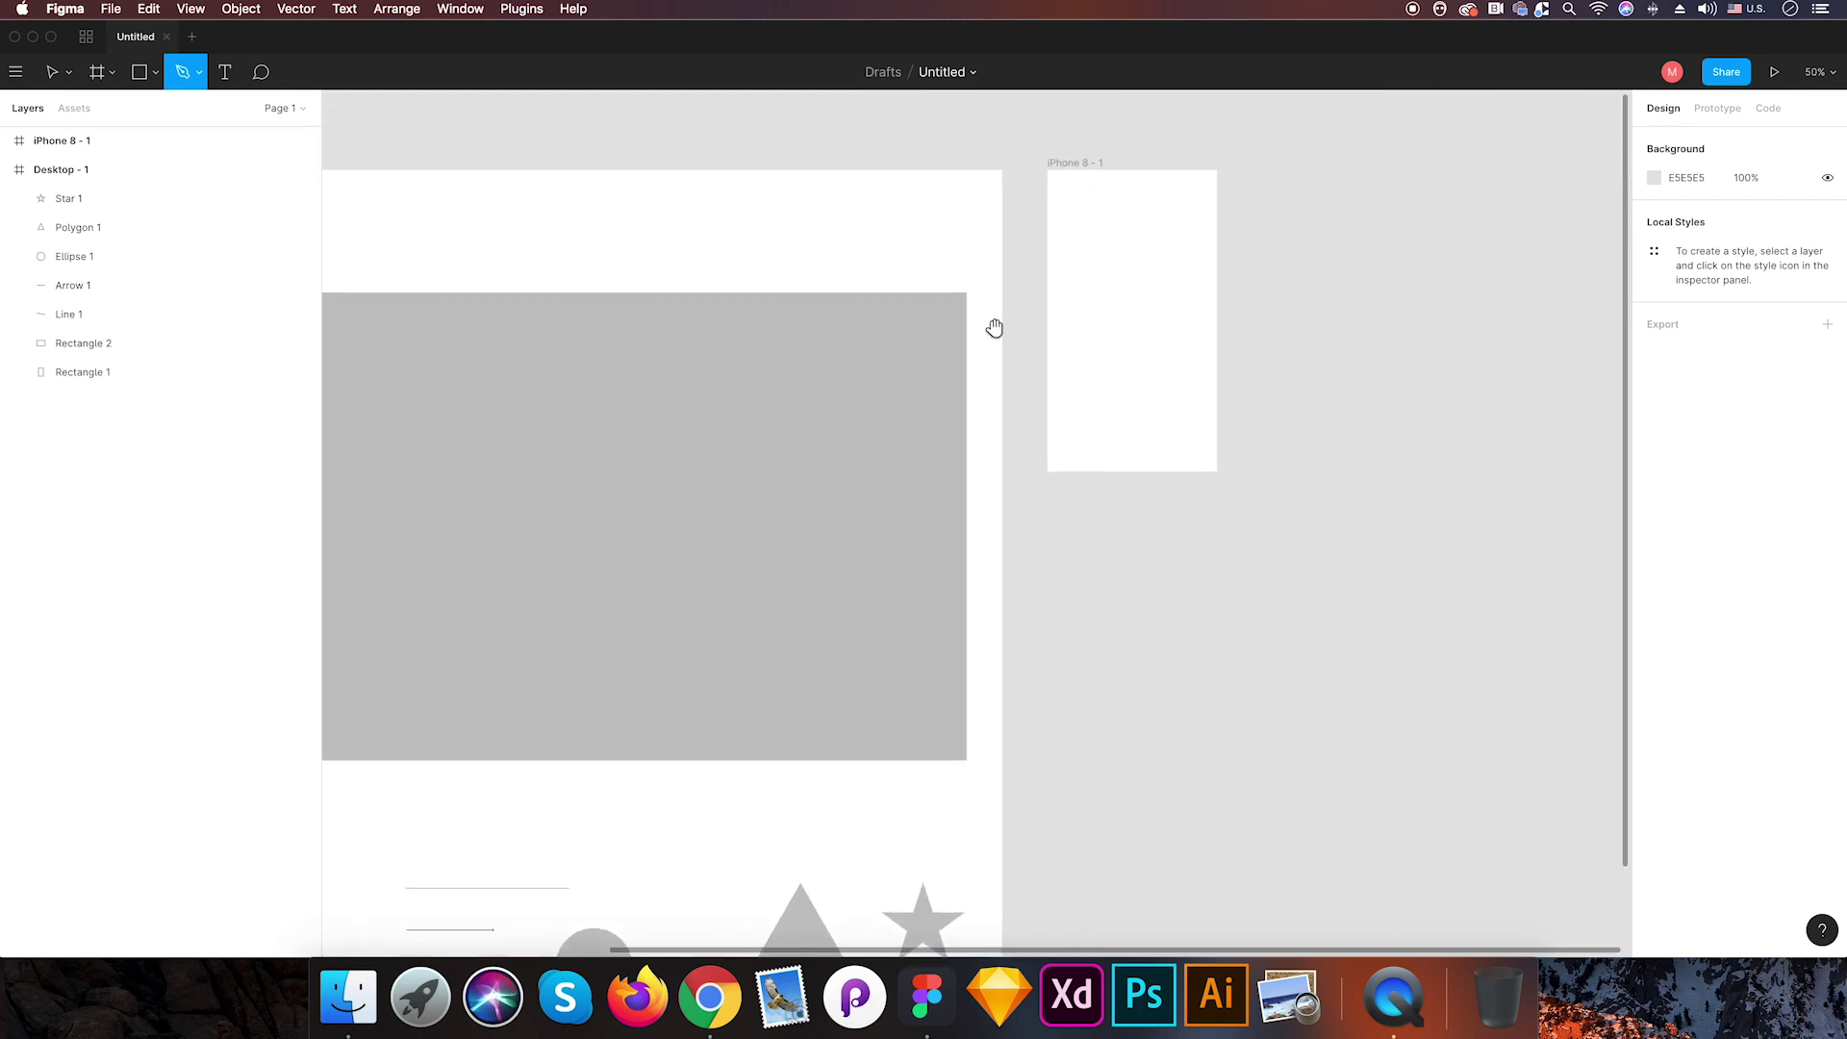
left_click_drag(994, 321, 751, 485)
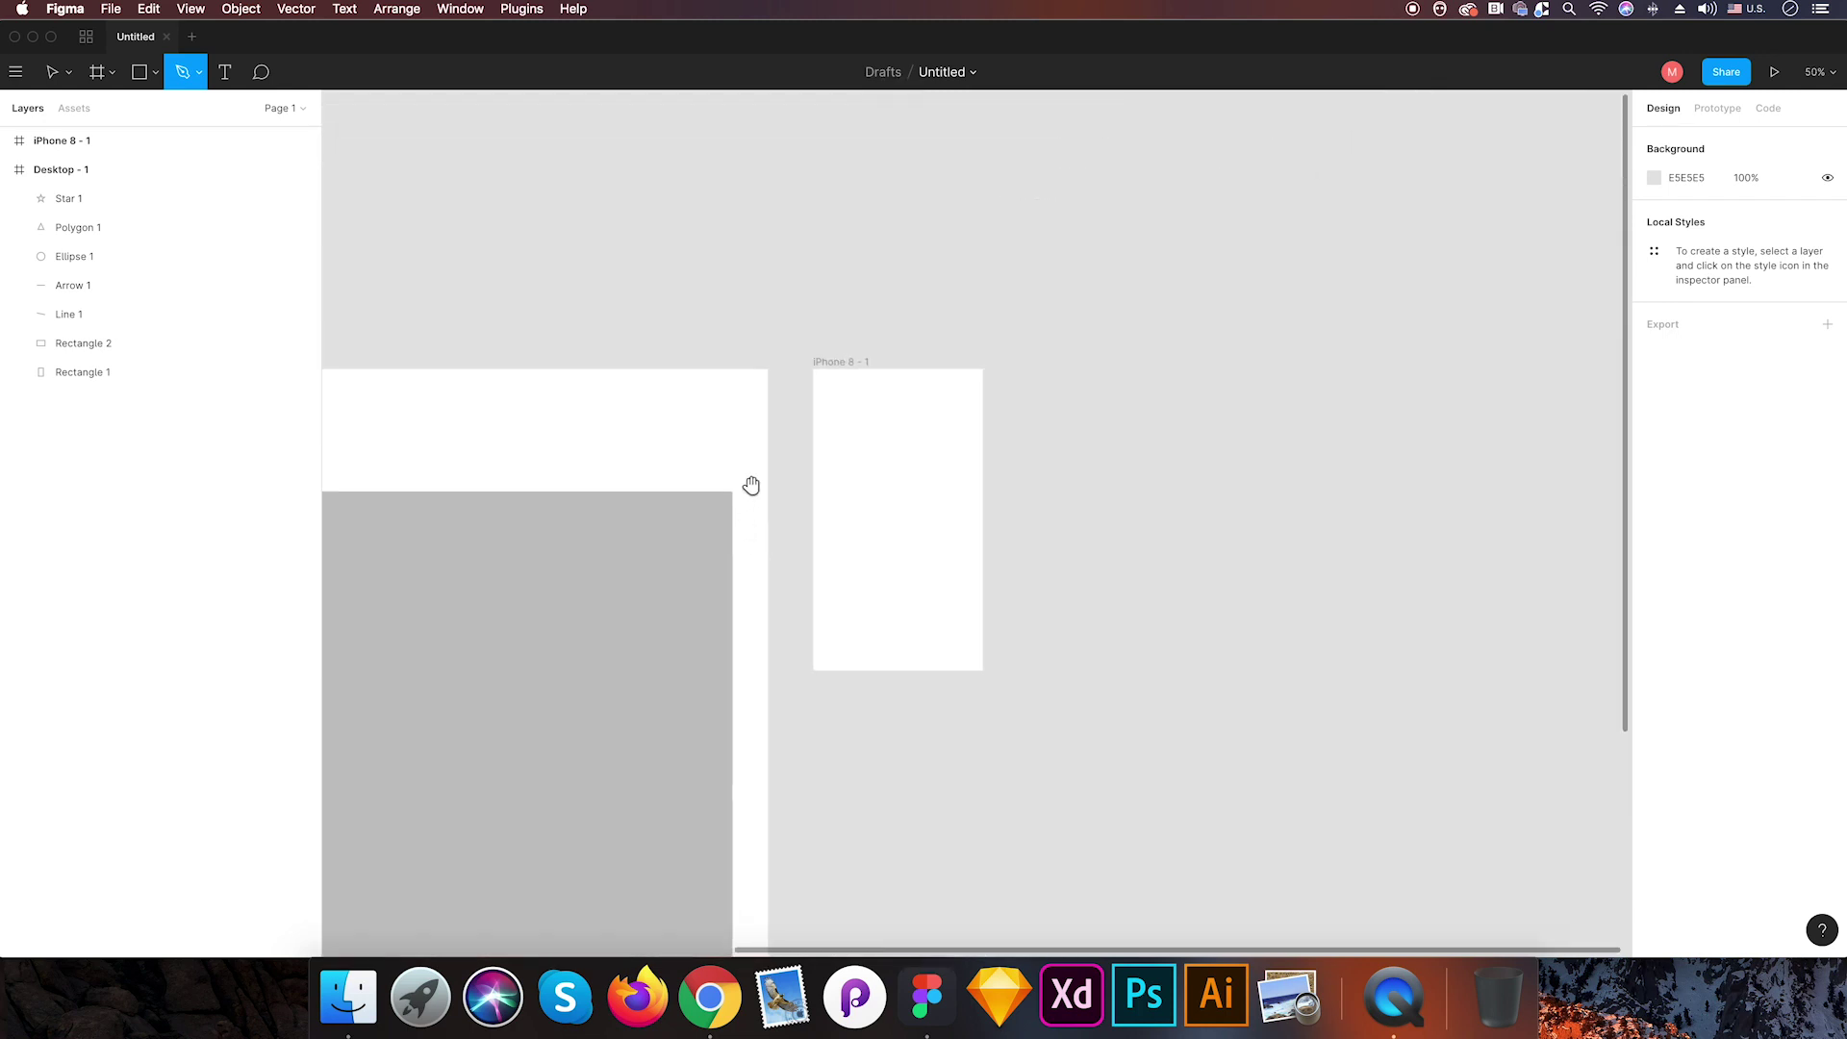
- Draw a curve from the frame's bottom-left corner to its top-right, then down to bottom-right
left_click(815, 672)
left_click_drag(881, 557, 950, 537)
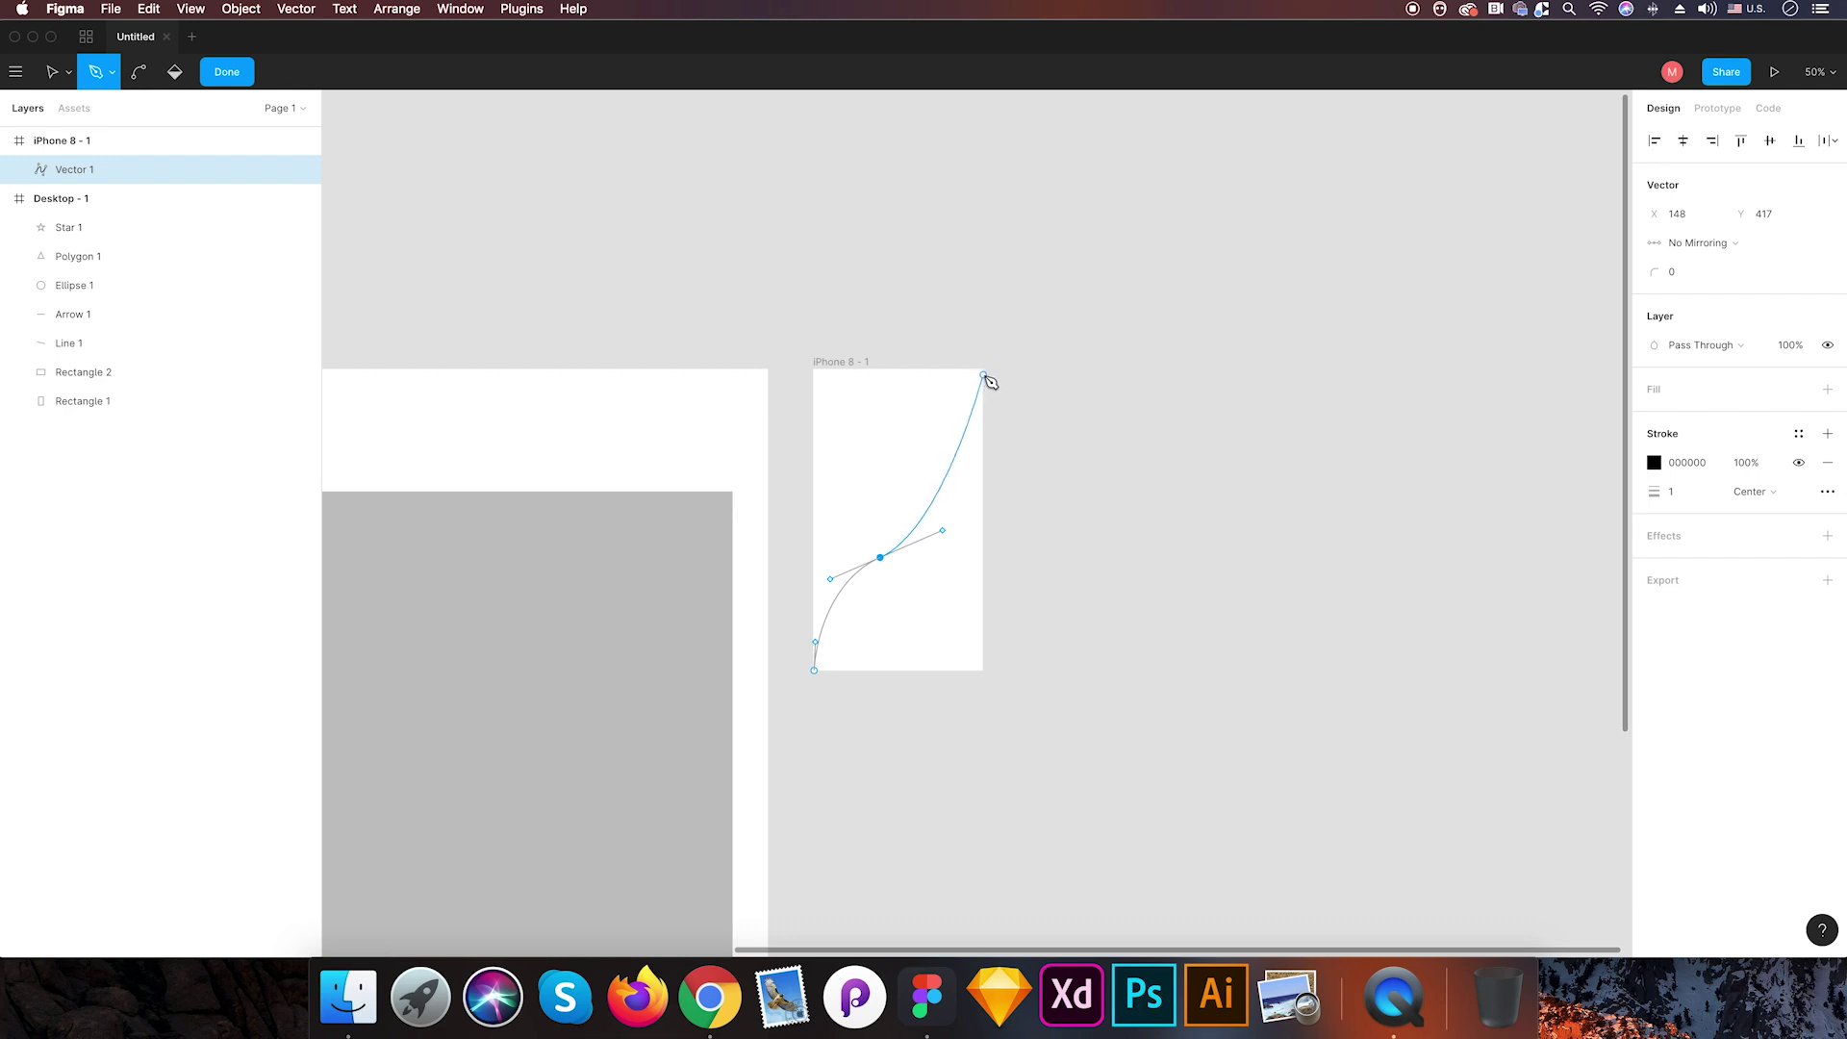
left_click_drag(984, 371, 1006, 260)
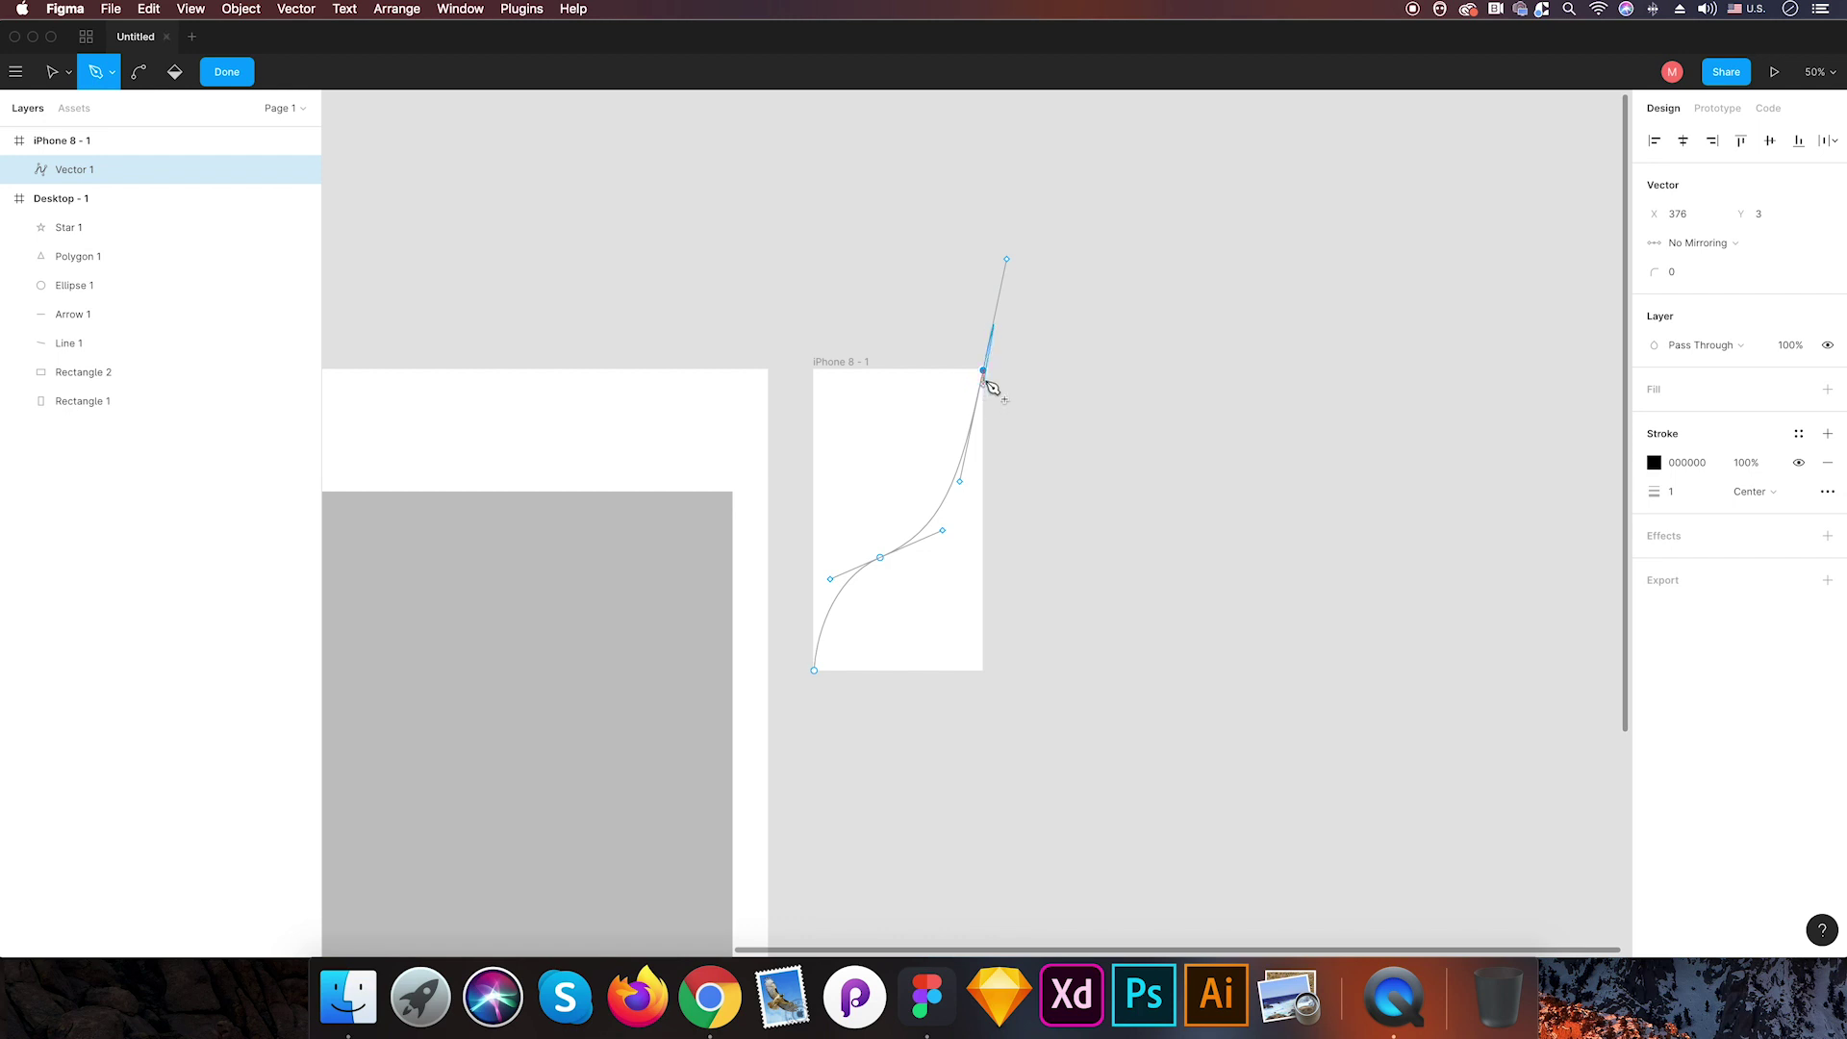
key("super+z")
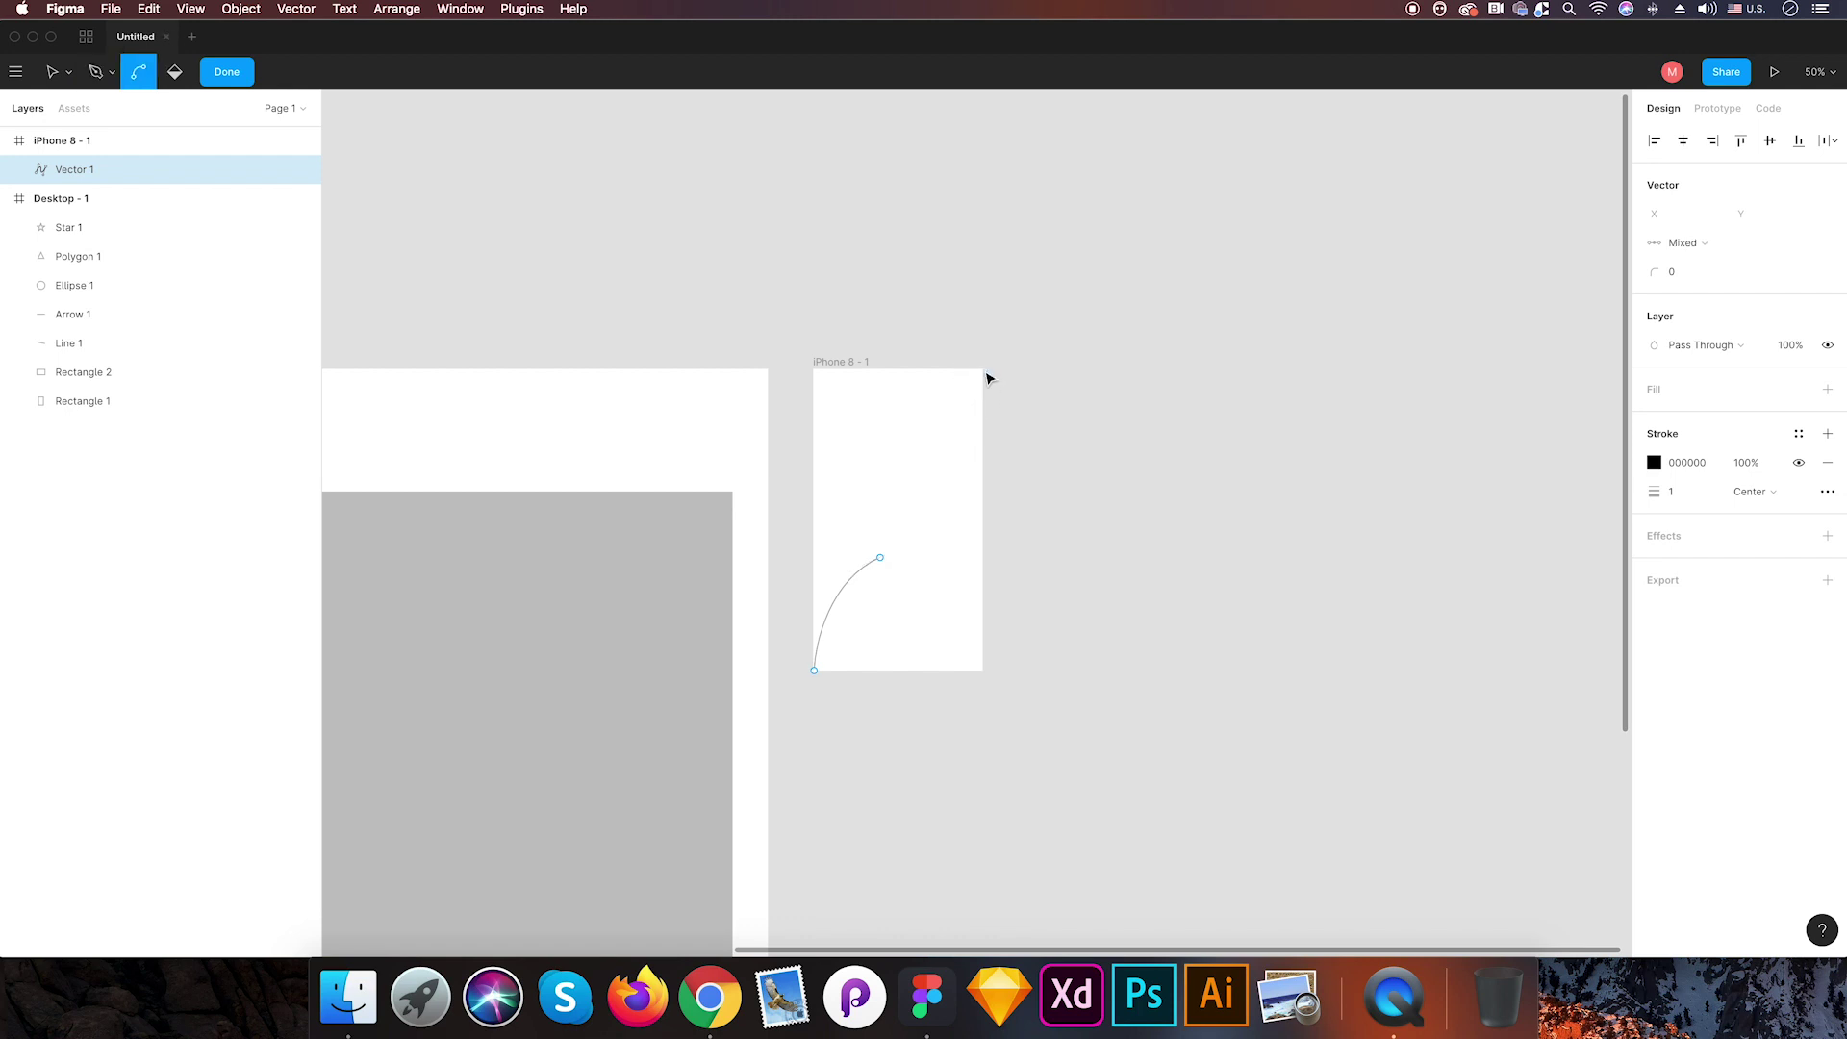
key("super+shift+z")
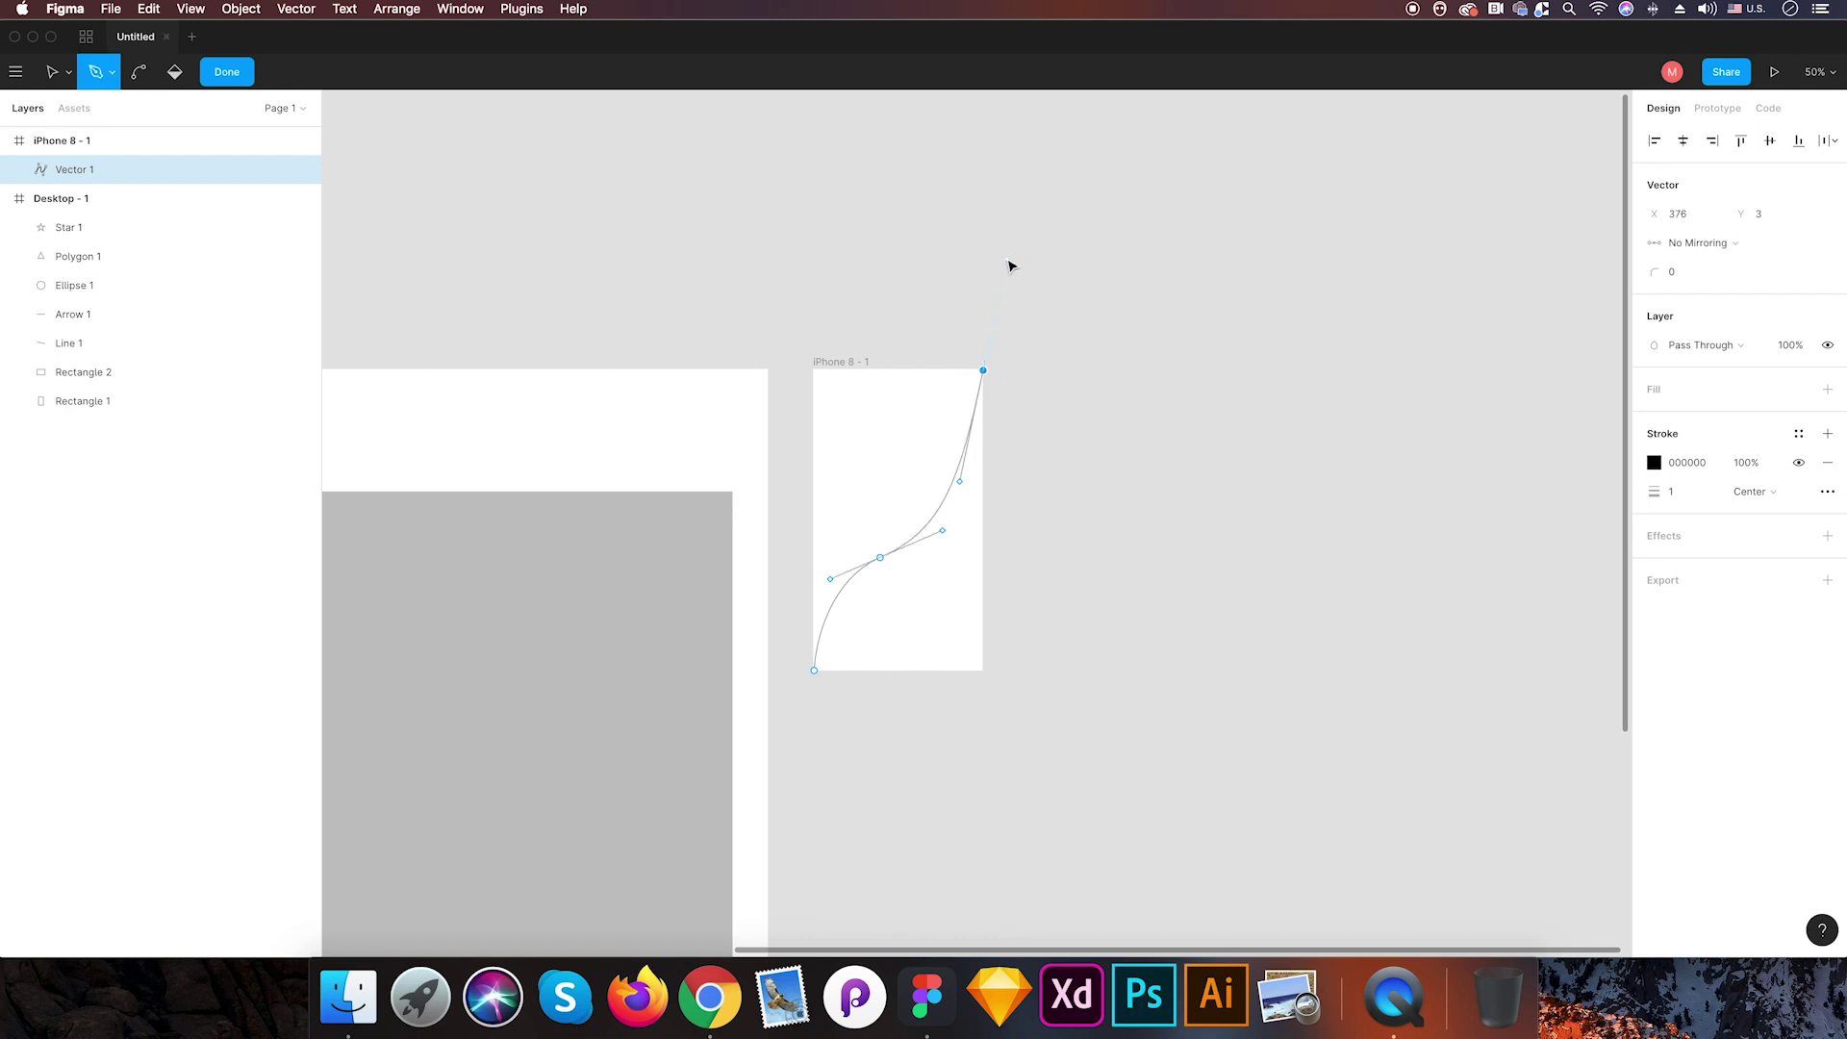
left_click_drag(1011, 267, 987, 369)
left_click(981, 673)
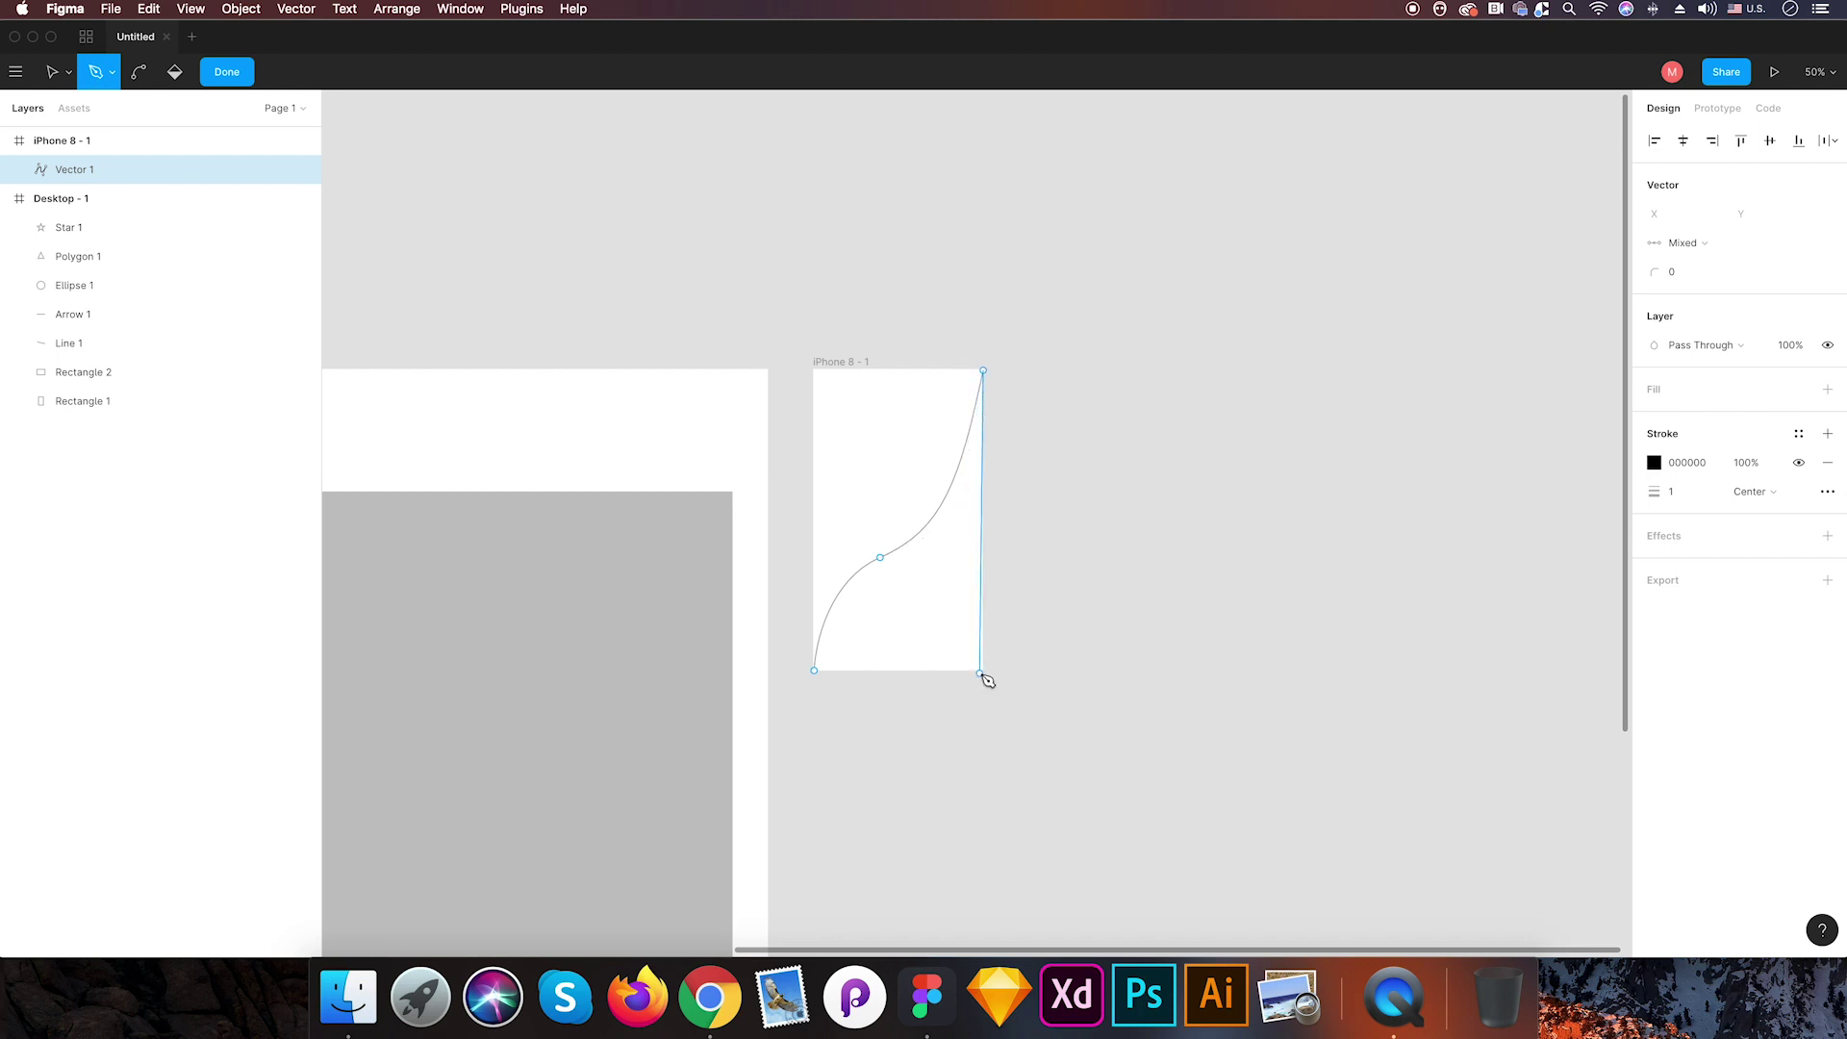
- Close the path at its starting corner and lighten its outline to near white
left_click(816, 672)
left_click(1654, 463)
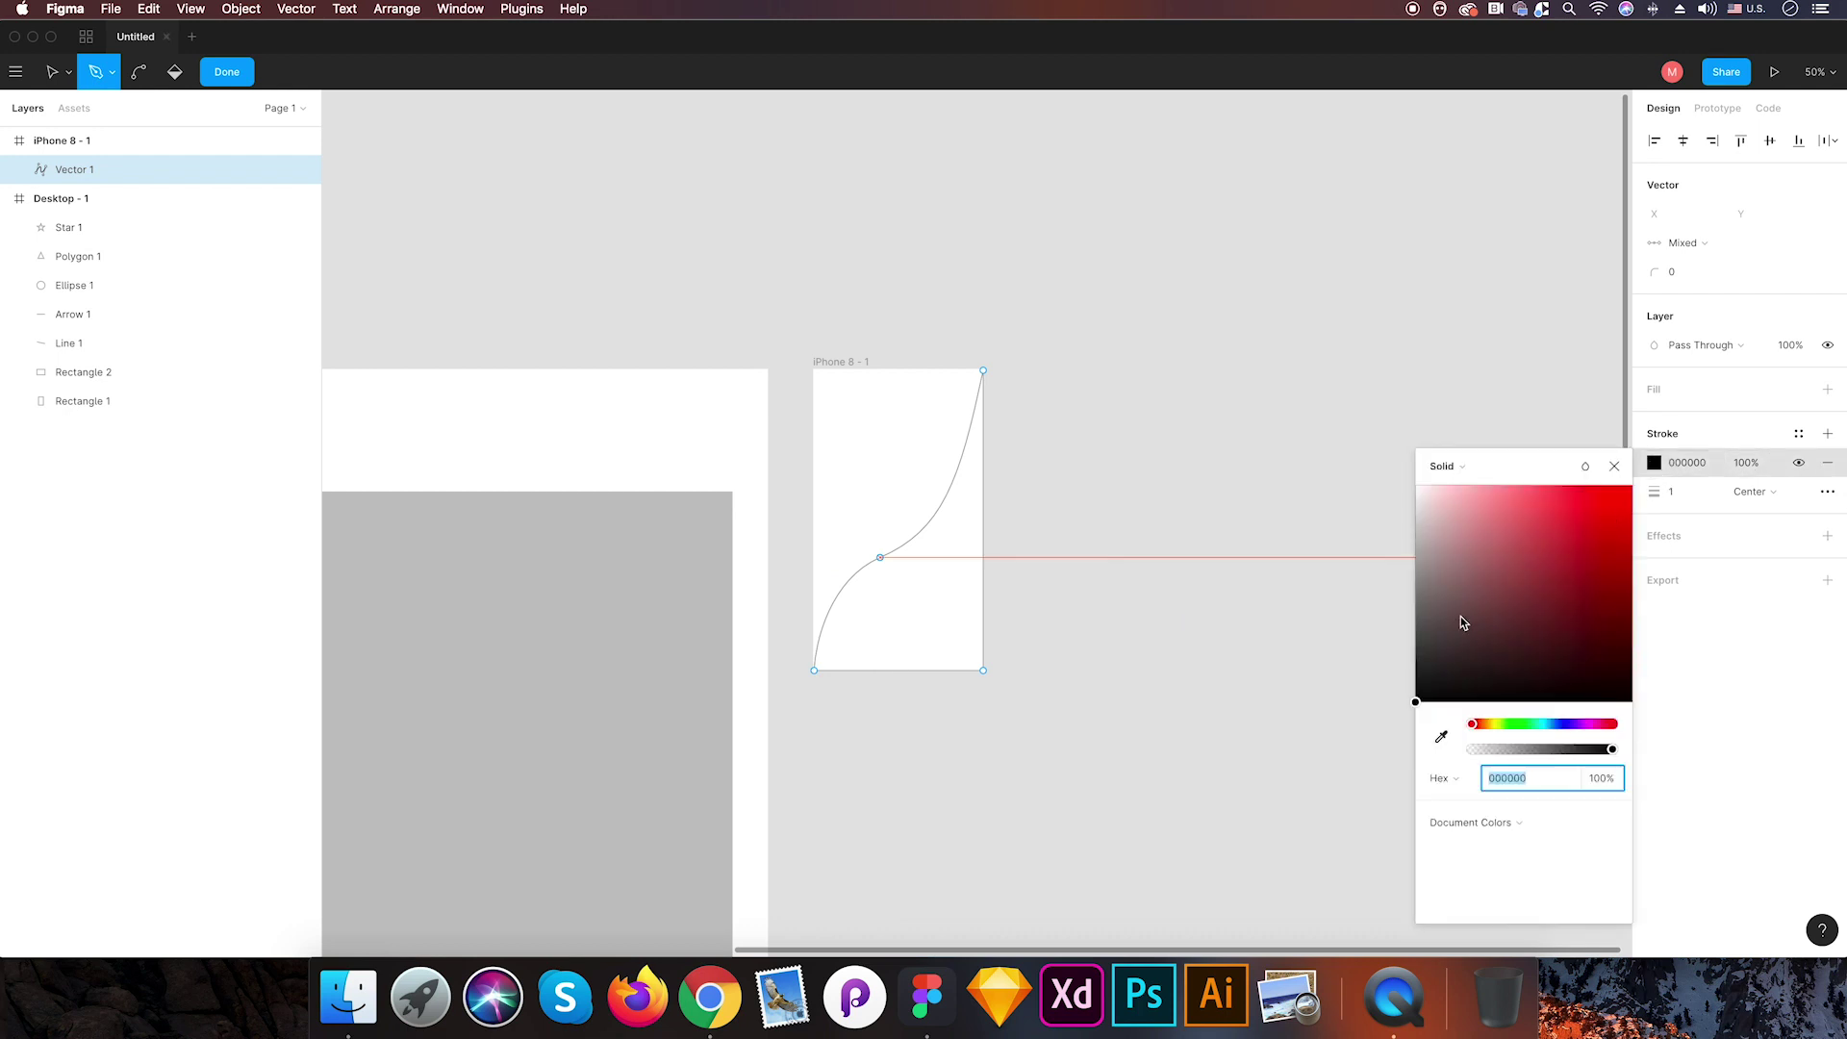
mouse_move(1462, 624)
left_mouse_down()
mouse_move(1493, 511)
mouse_move(1412, 500)
left_mouse_up()
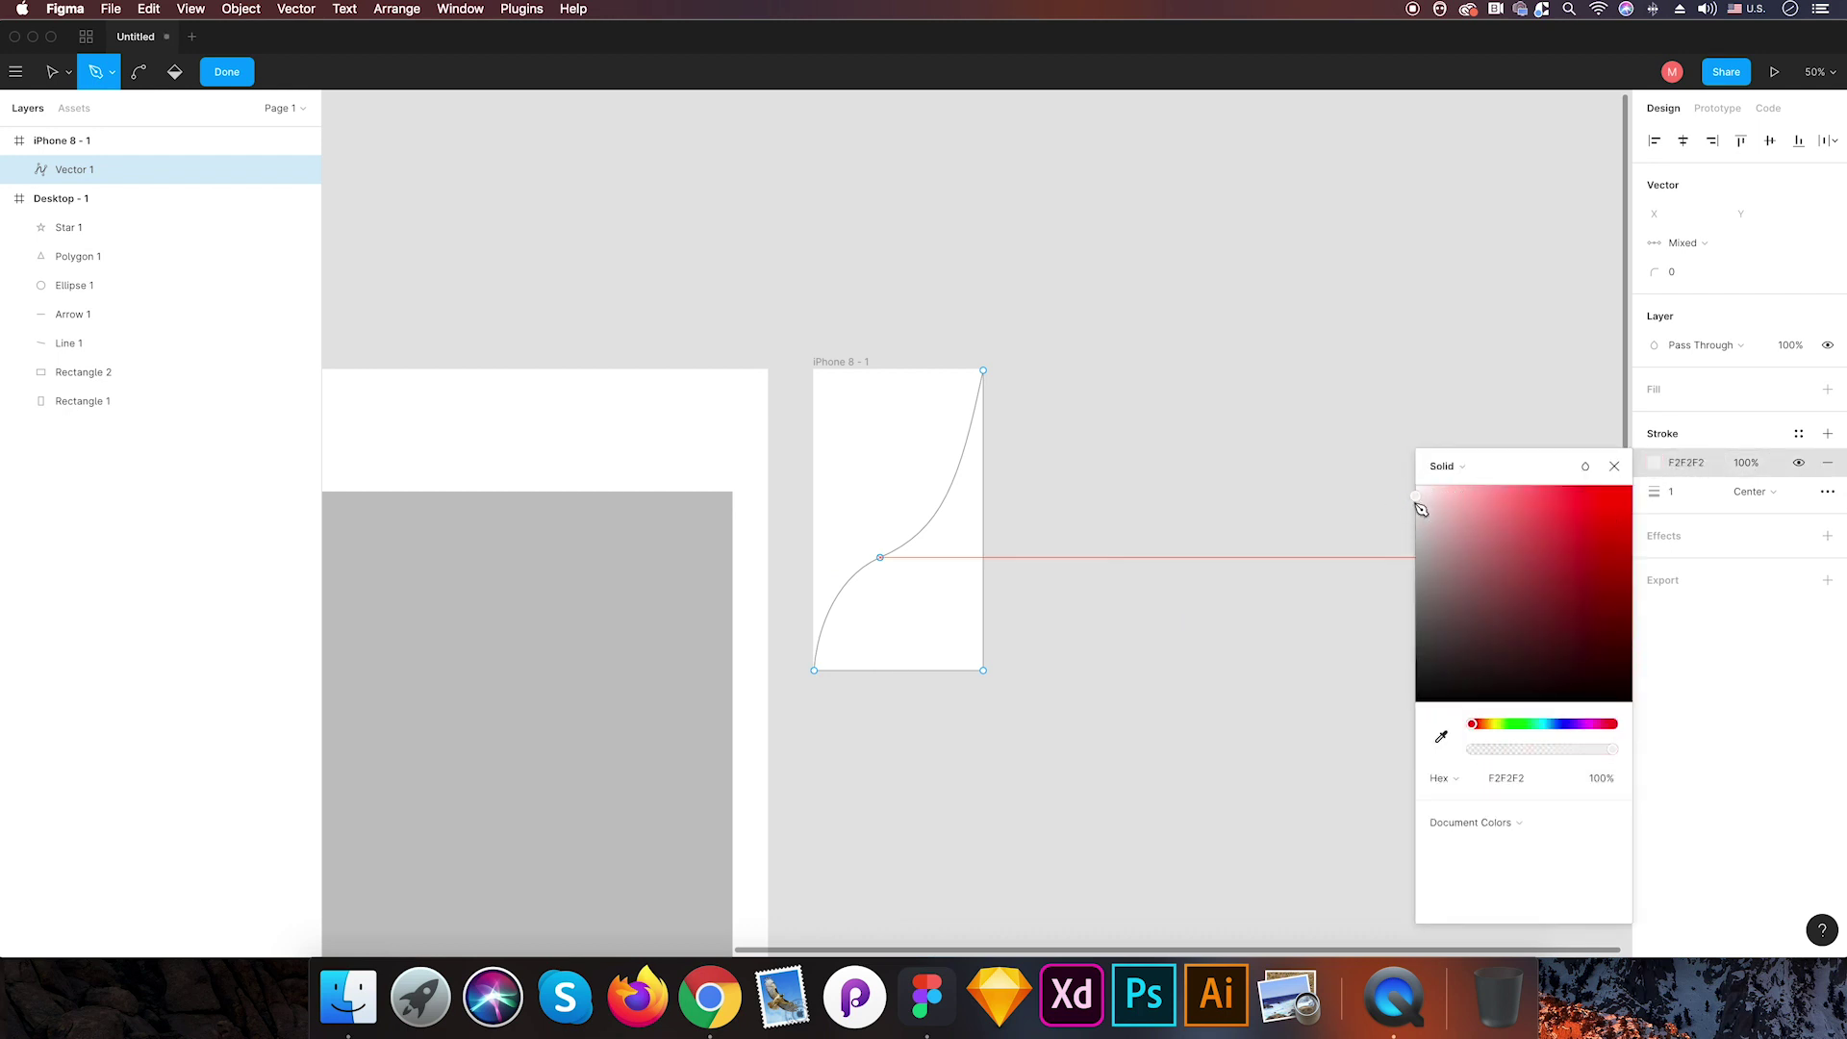
left_click(1613, 468)
- Add a fill to the shape and set it to bright cyan (5CEFDD)
left_click(1653, 394)
left_click(1654, 420)
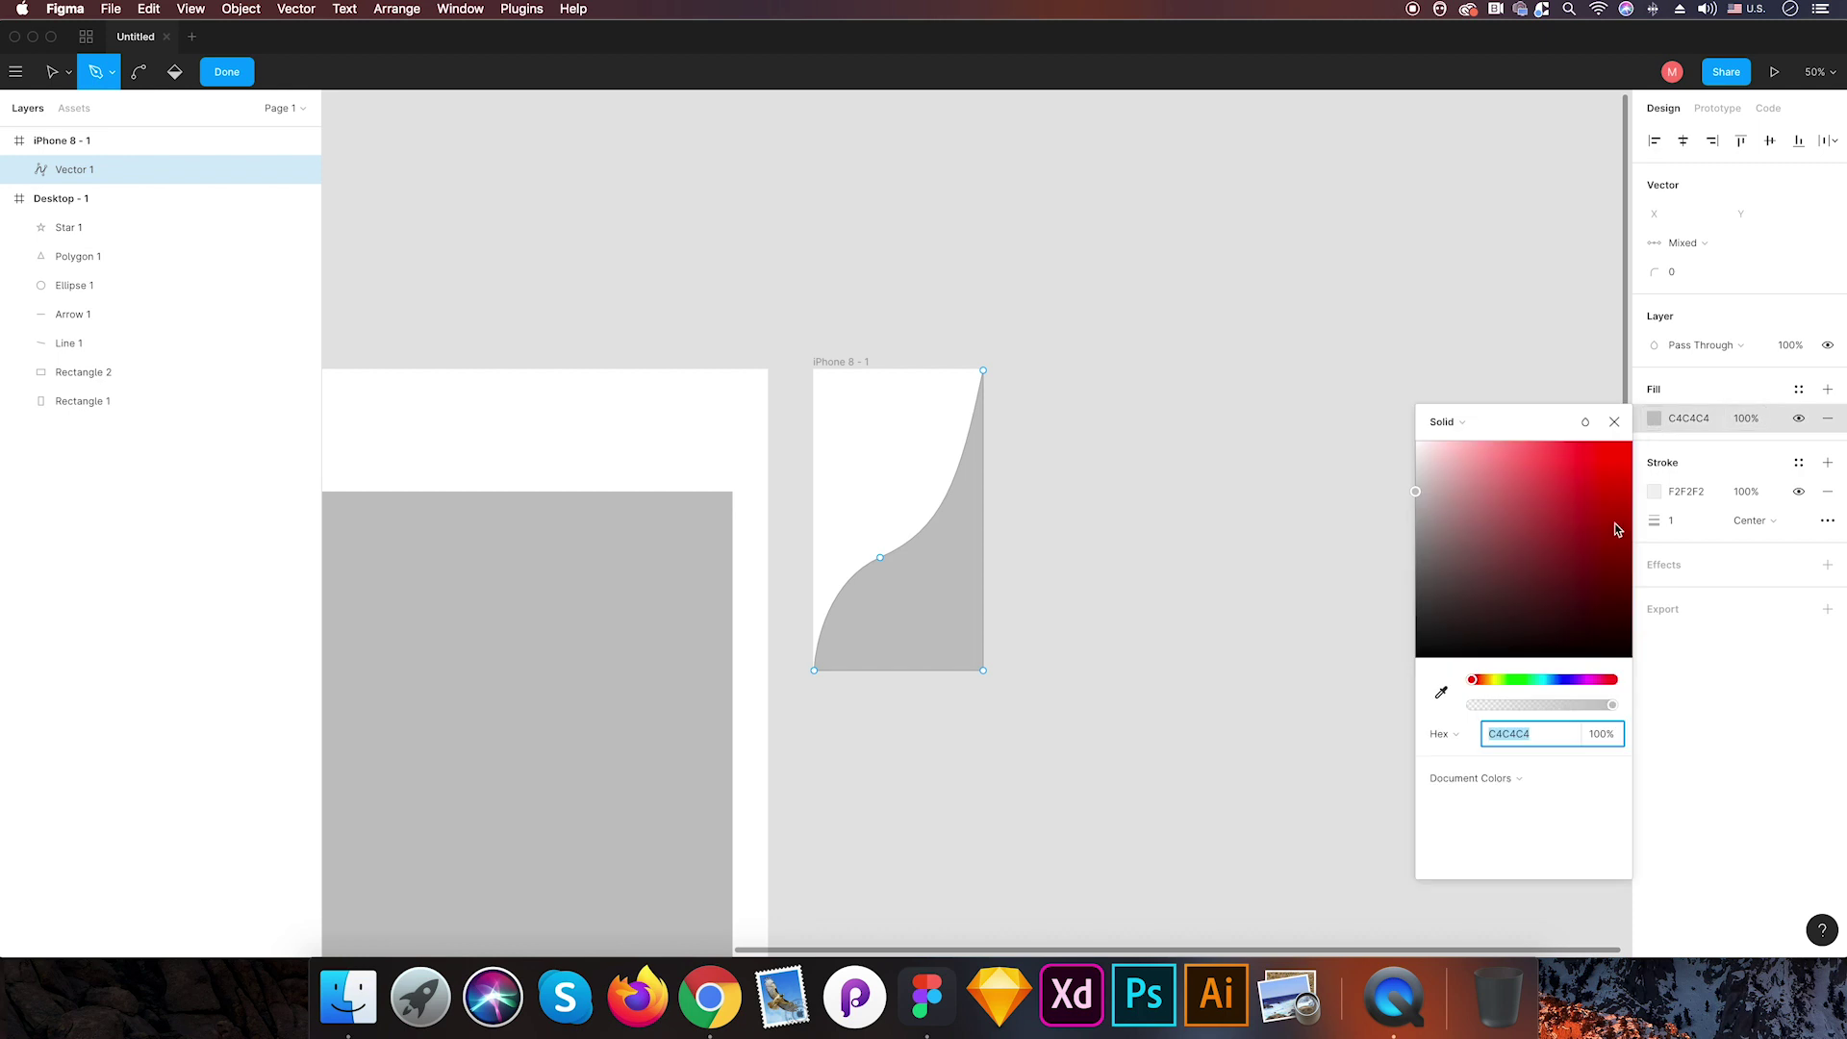
left_click(1500, 683)
left_click_drag(1500, 685, 1540, 683)
left_click_drag(1537, 526, 1550, 463)
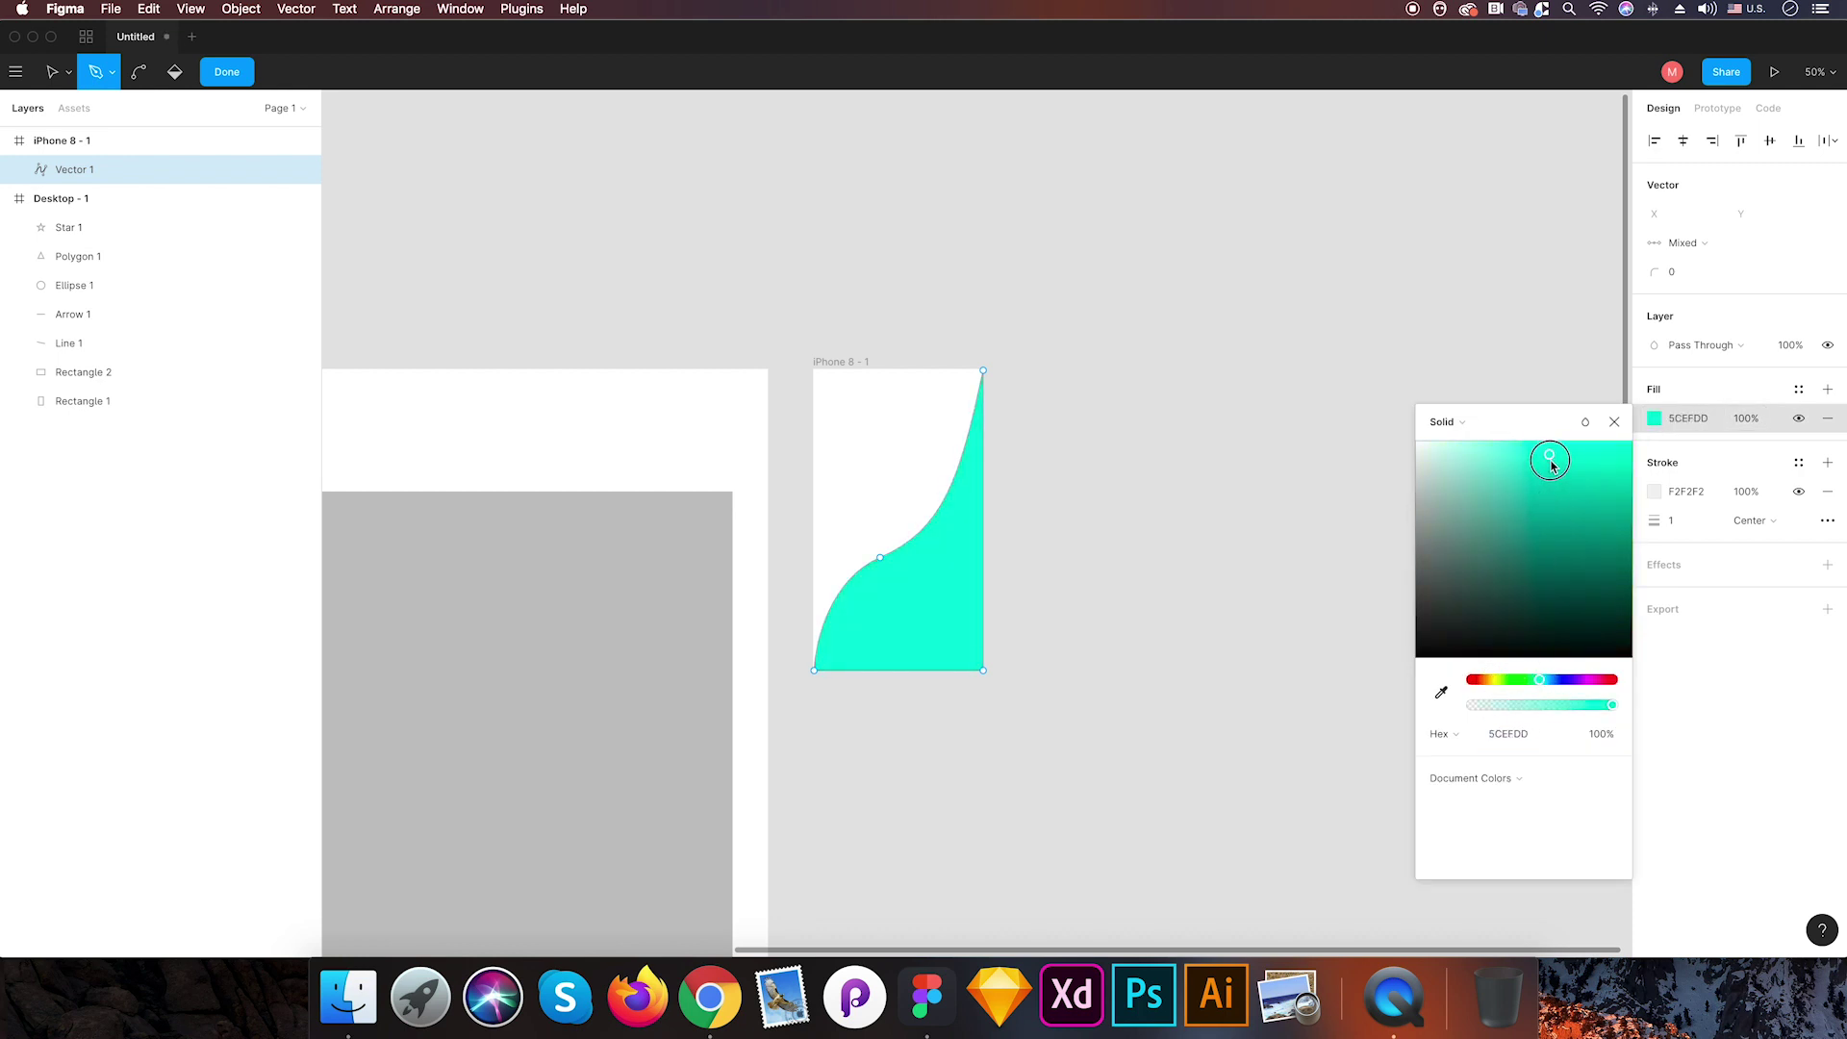
- Remove the shape's outline and view the iPhone frame at 100% zoom
left_click(1654, 492)
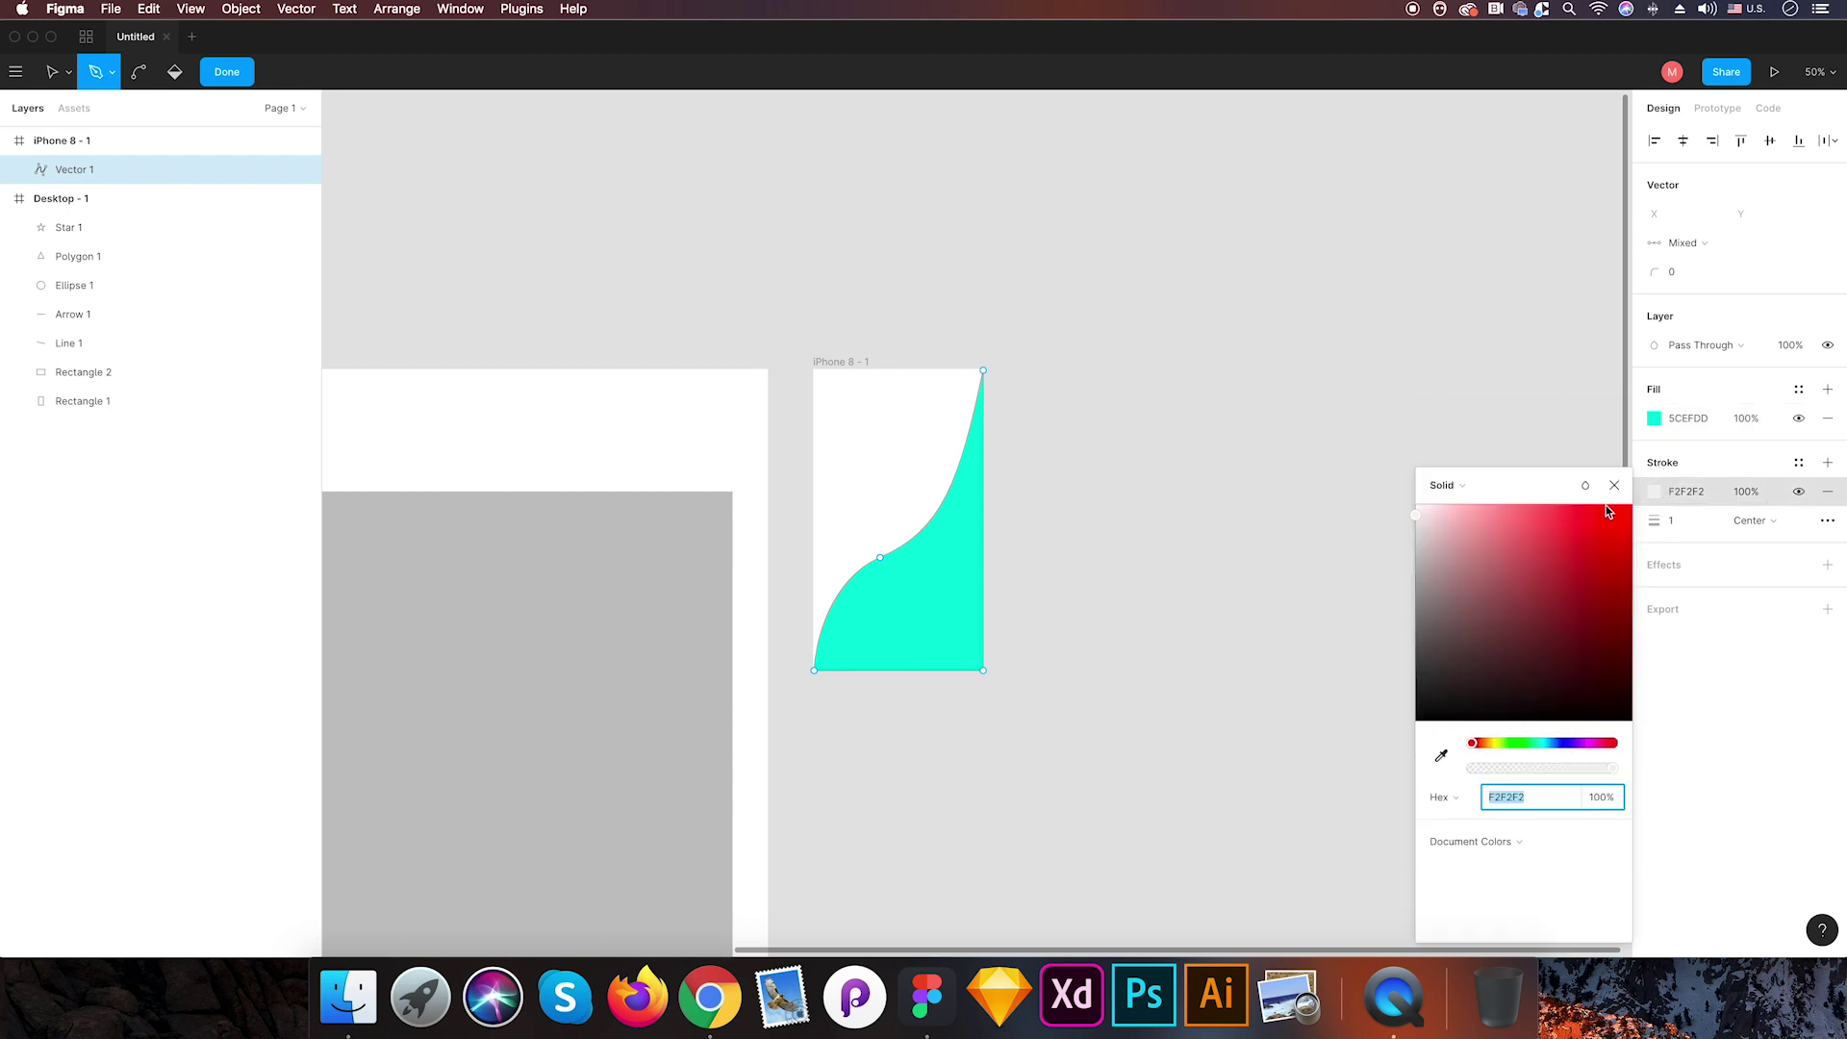
left_click(1828, 492)
left_click(1151, 252)
key("shift+0")
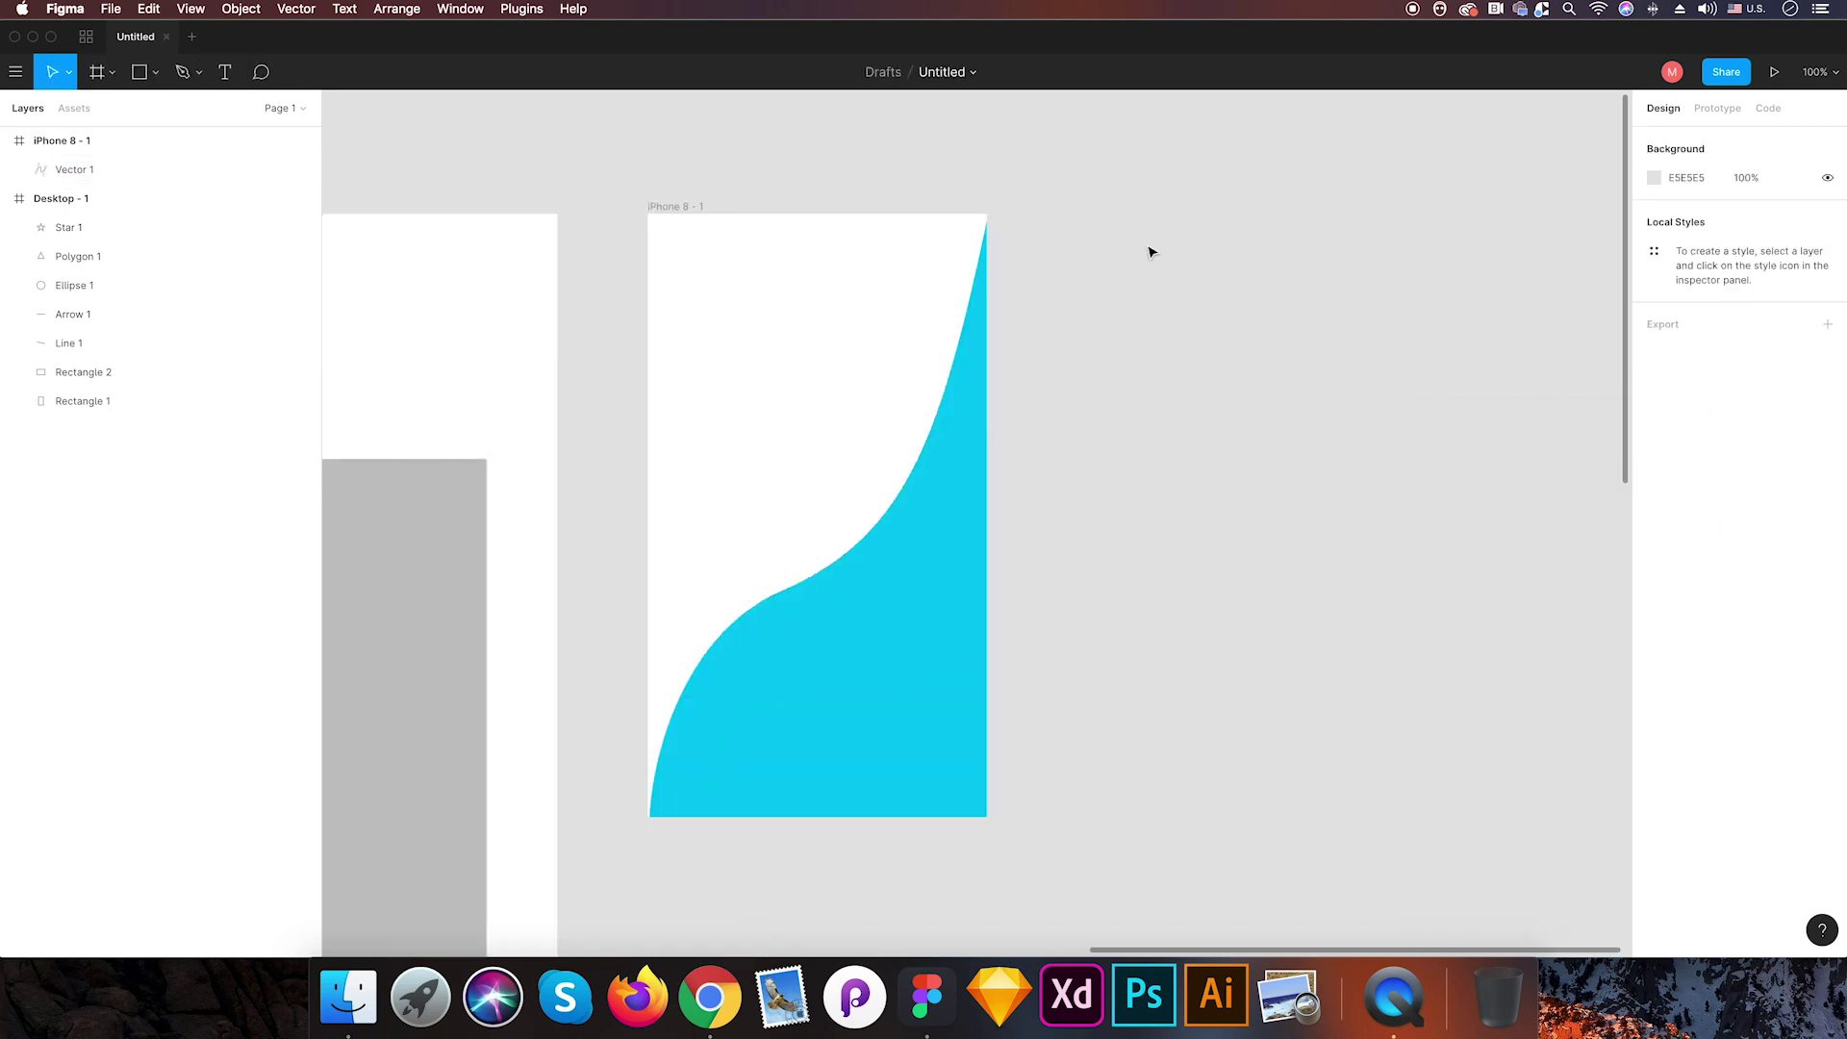
left_click_drag(1159, 210, 1311, 323)
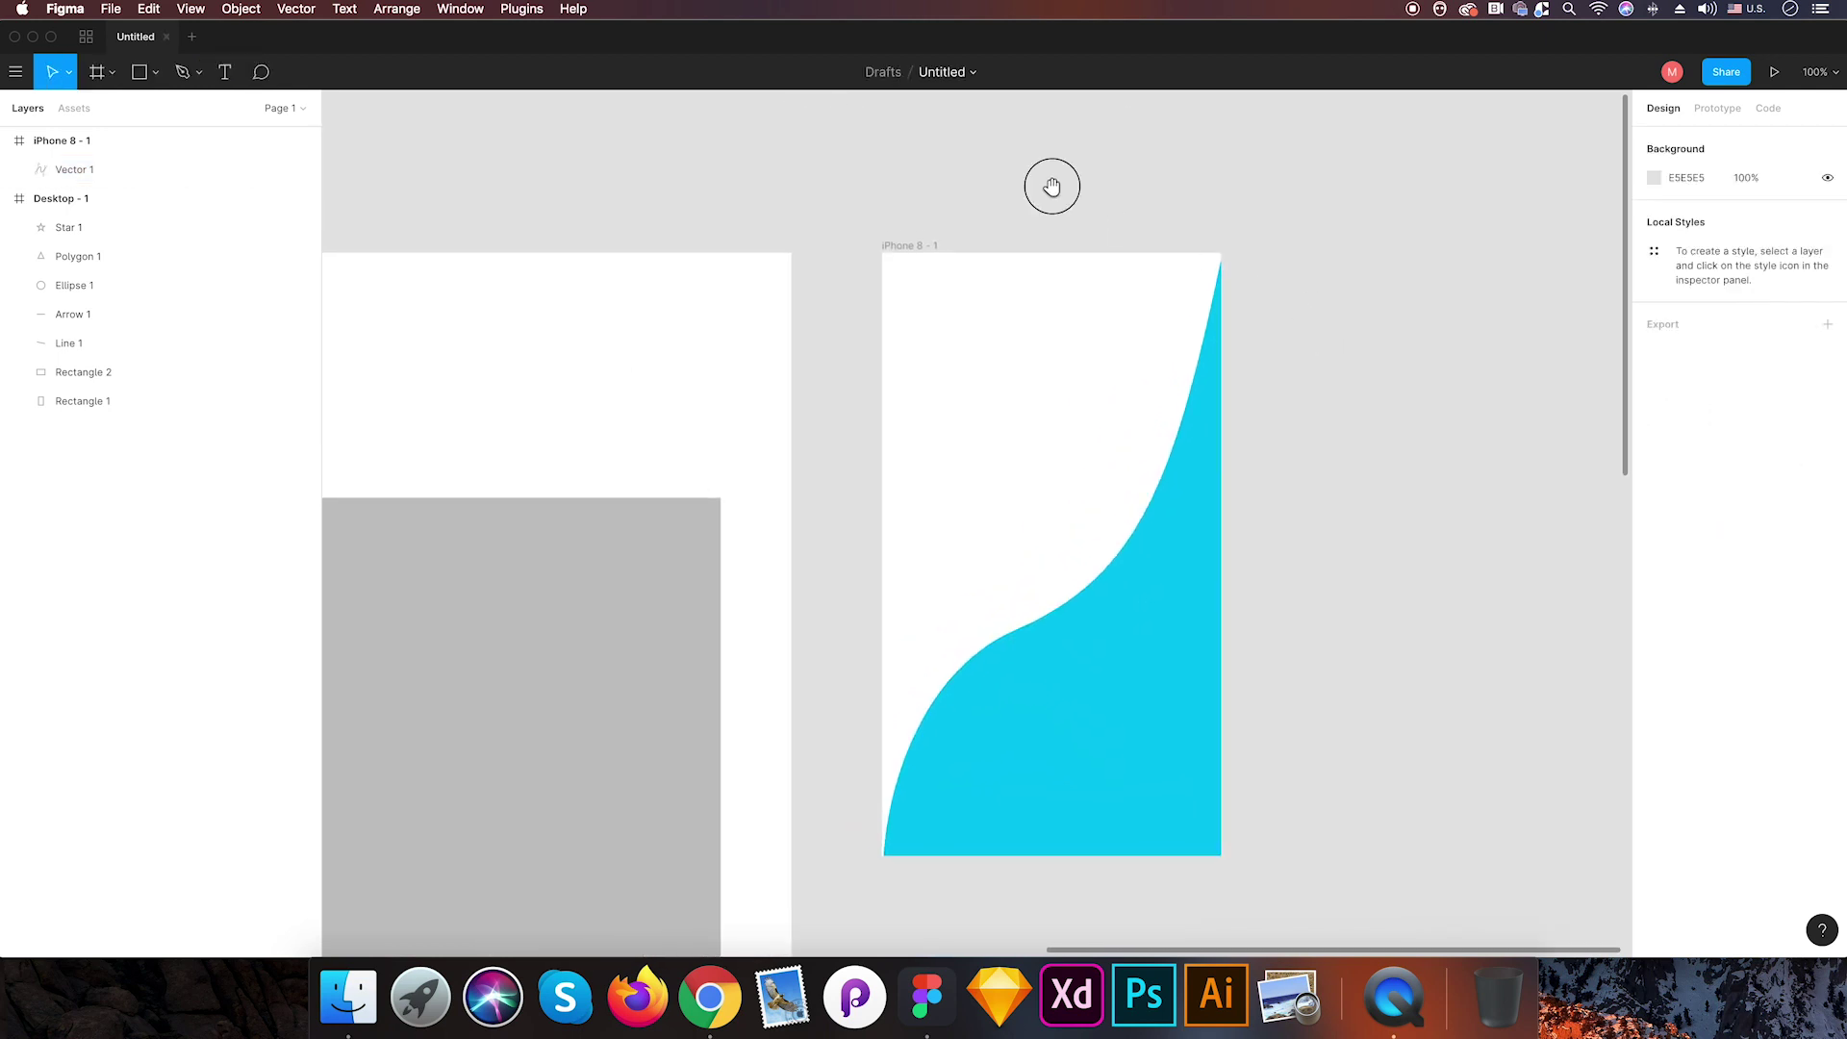
left_click_drag(1051, 182, 687, 208)
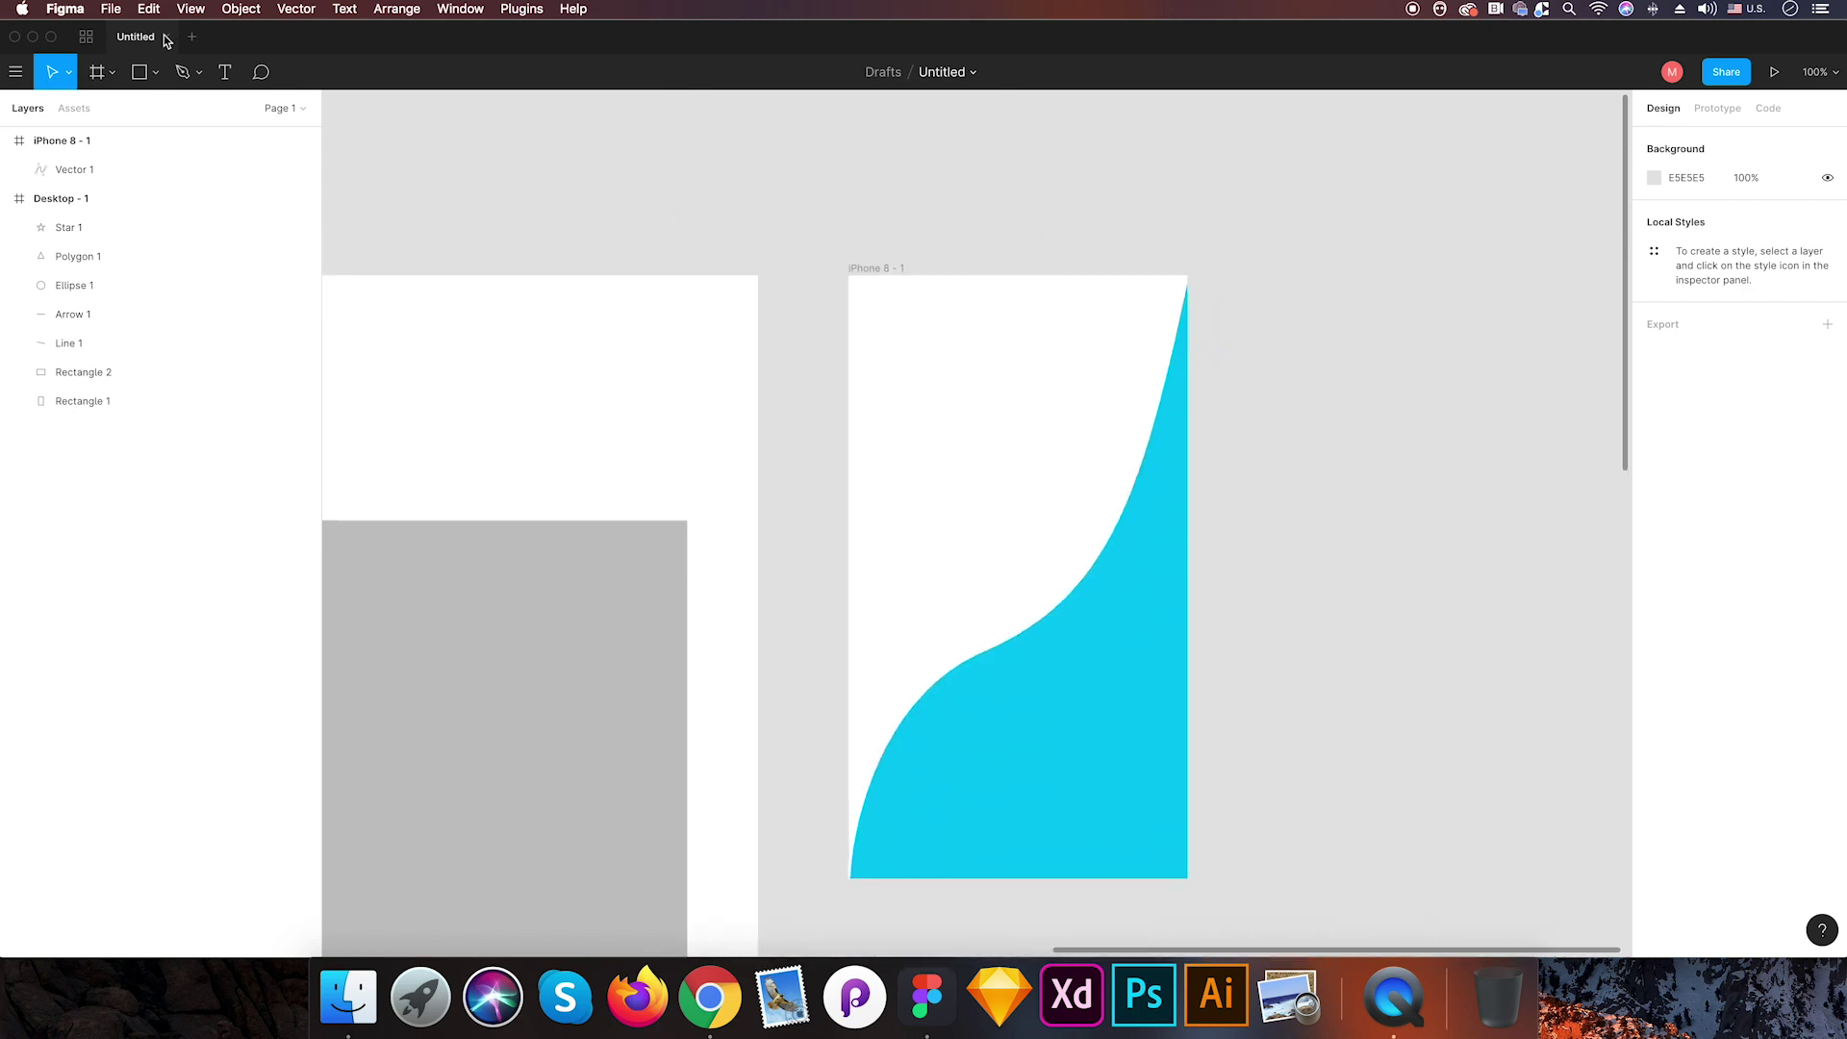
- Activate the Text tool (T), leaving the path tools unchanged
left_click(199, 73)
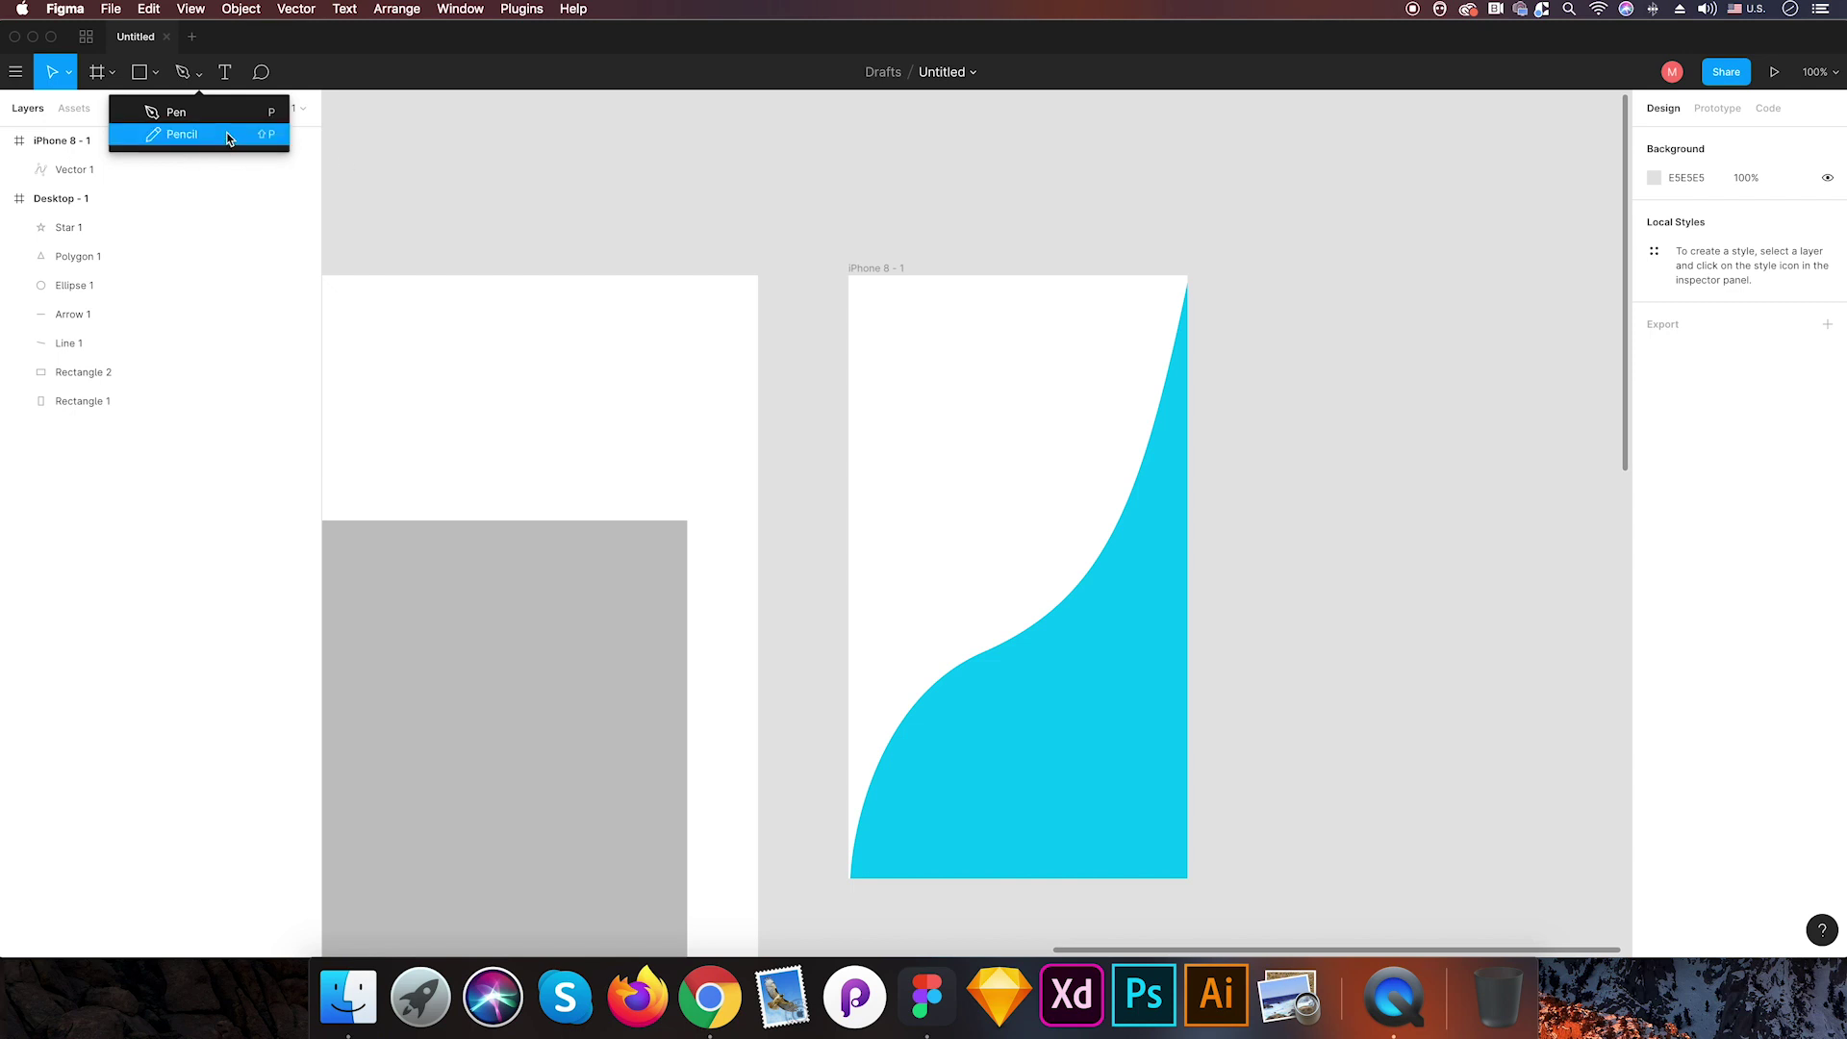
left_click(372, 135)
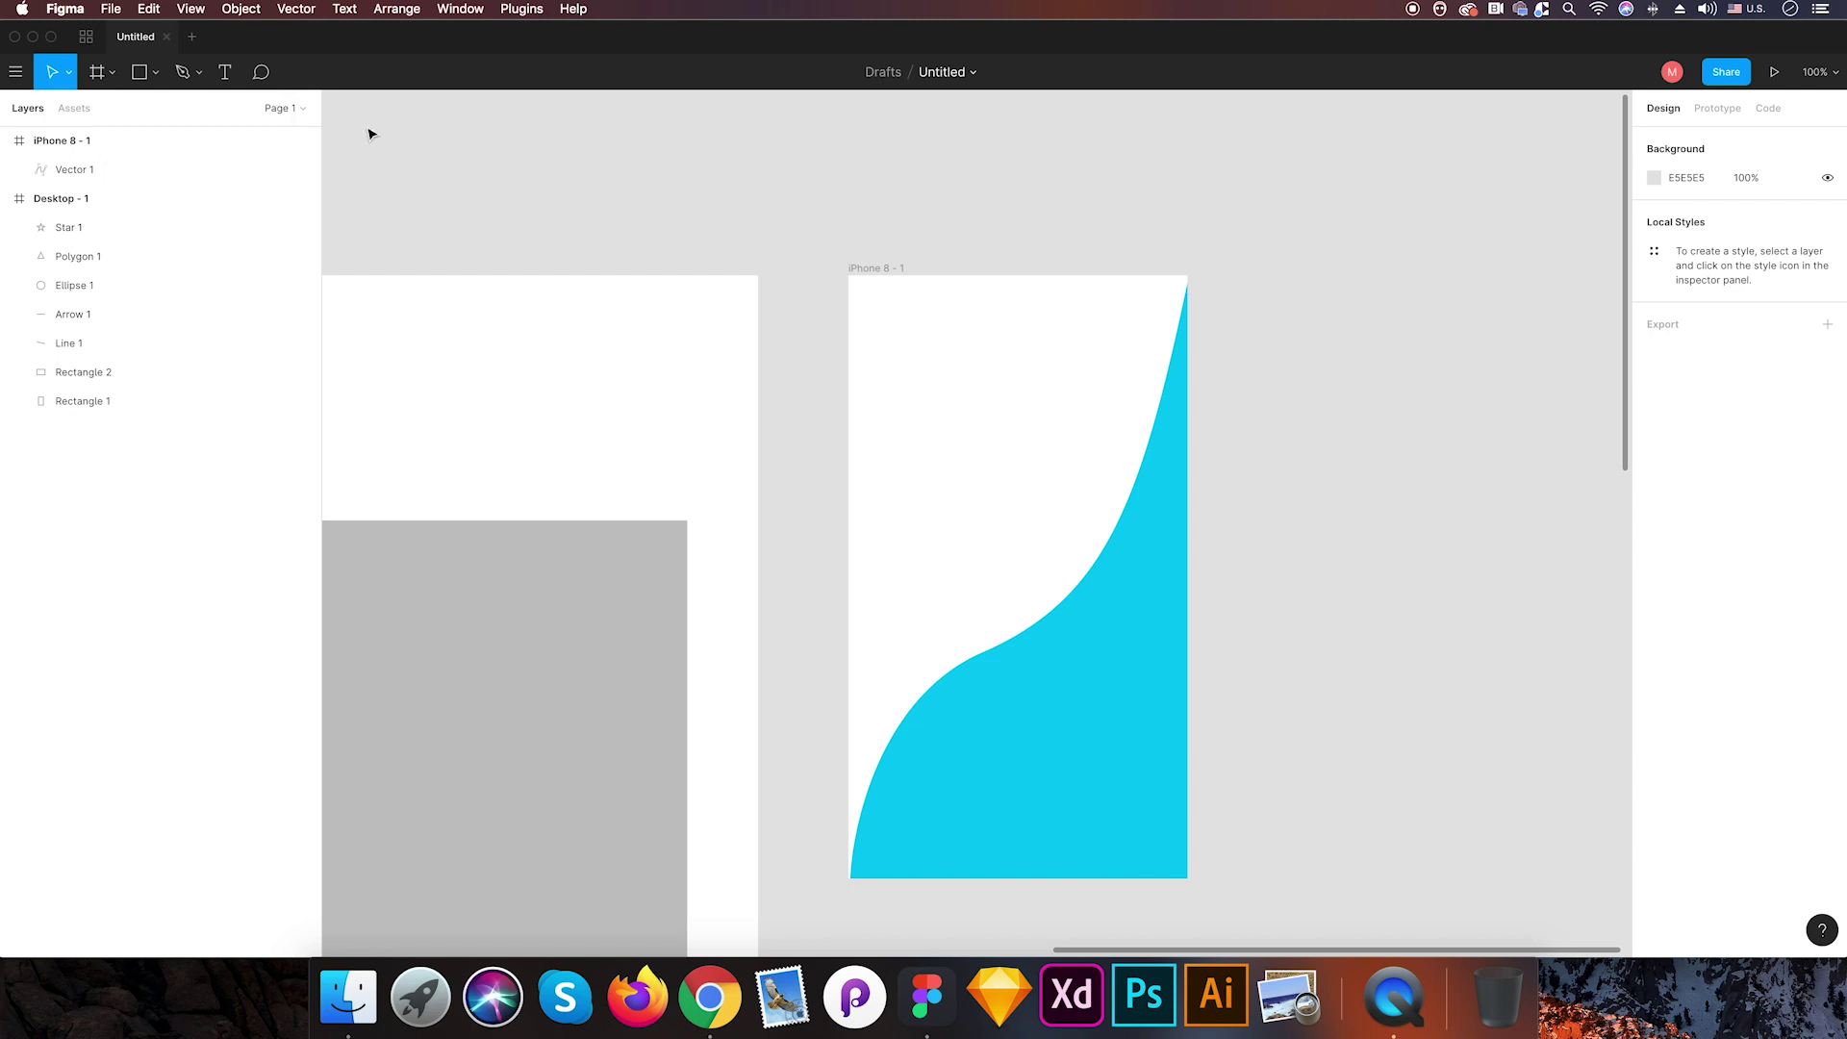
left_click(230, 73)
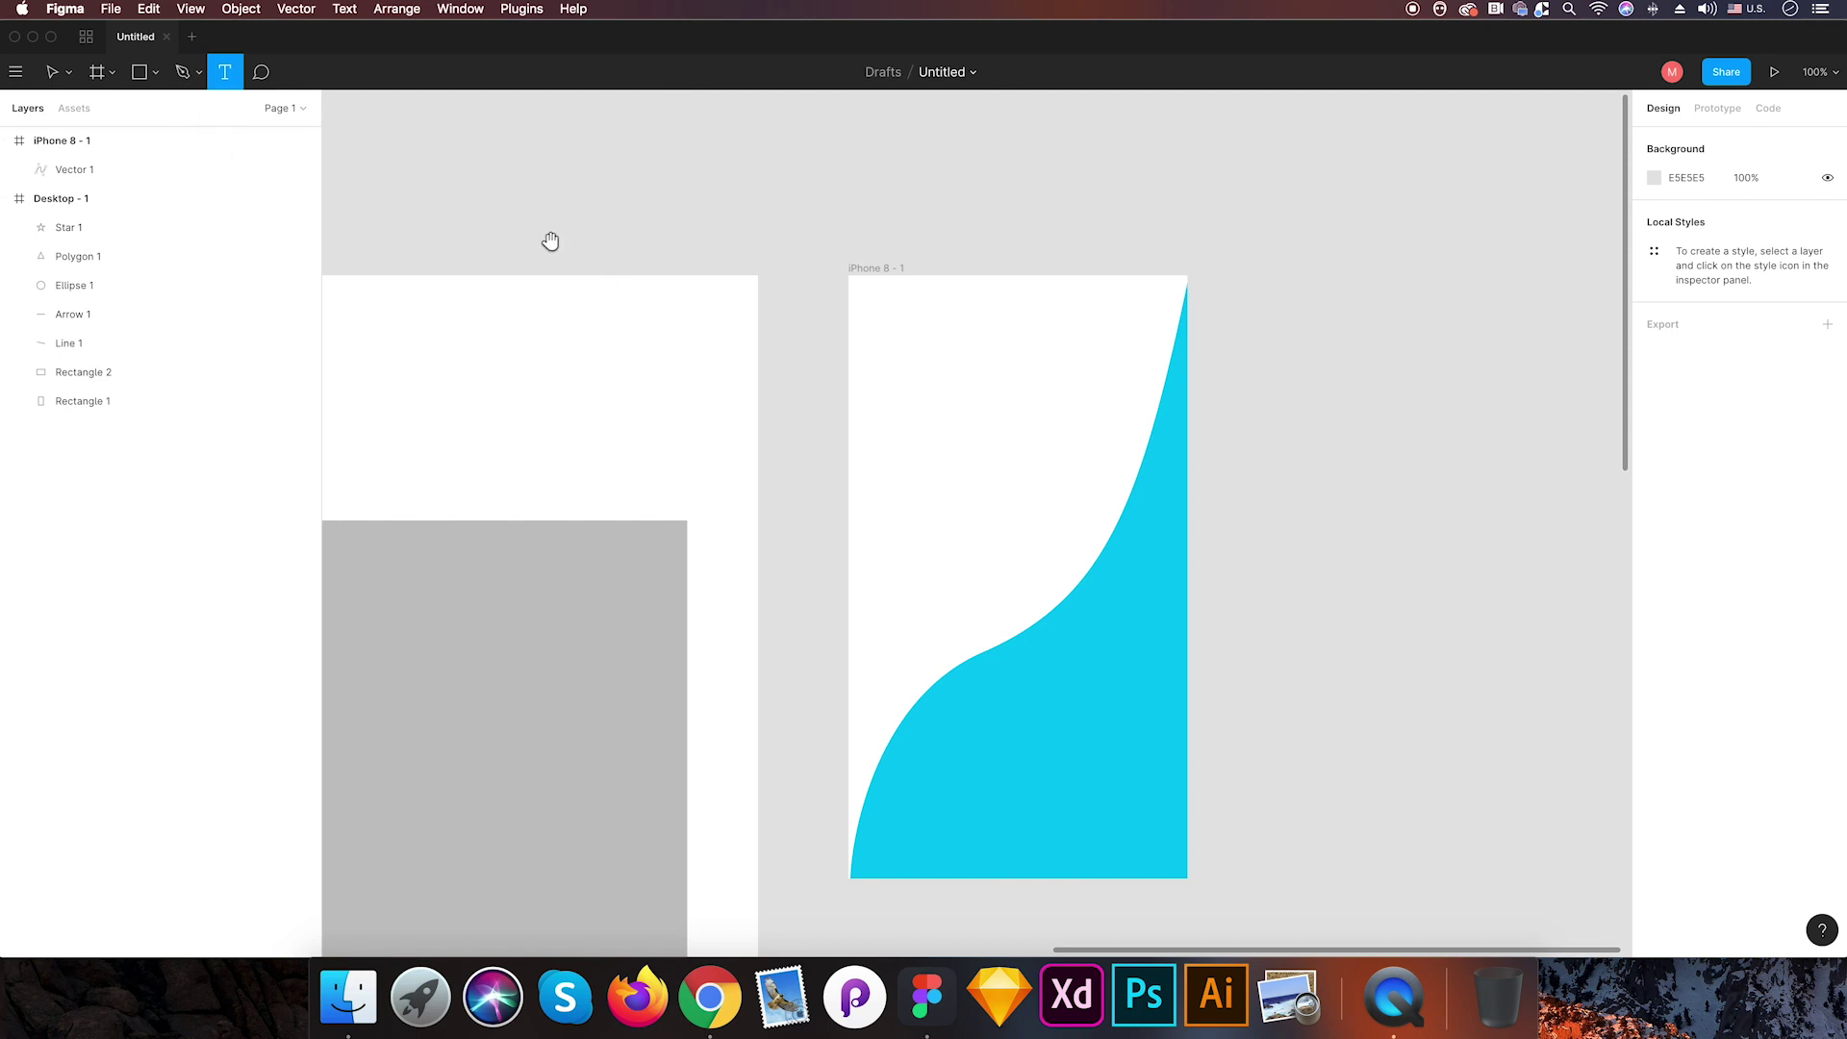
- Draw a text box in the Desktop frame, type 'Awesome Bangladesh' and set it to size 288
left_click_drag(549, 240, 1287, 226)
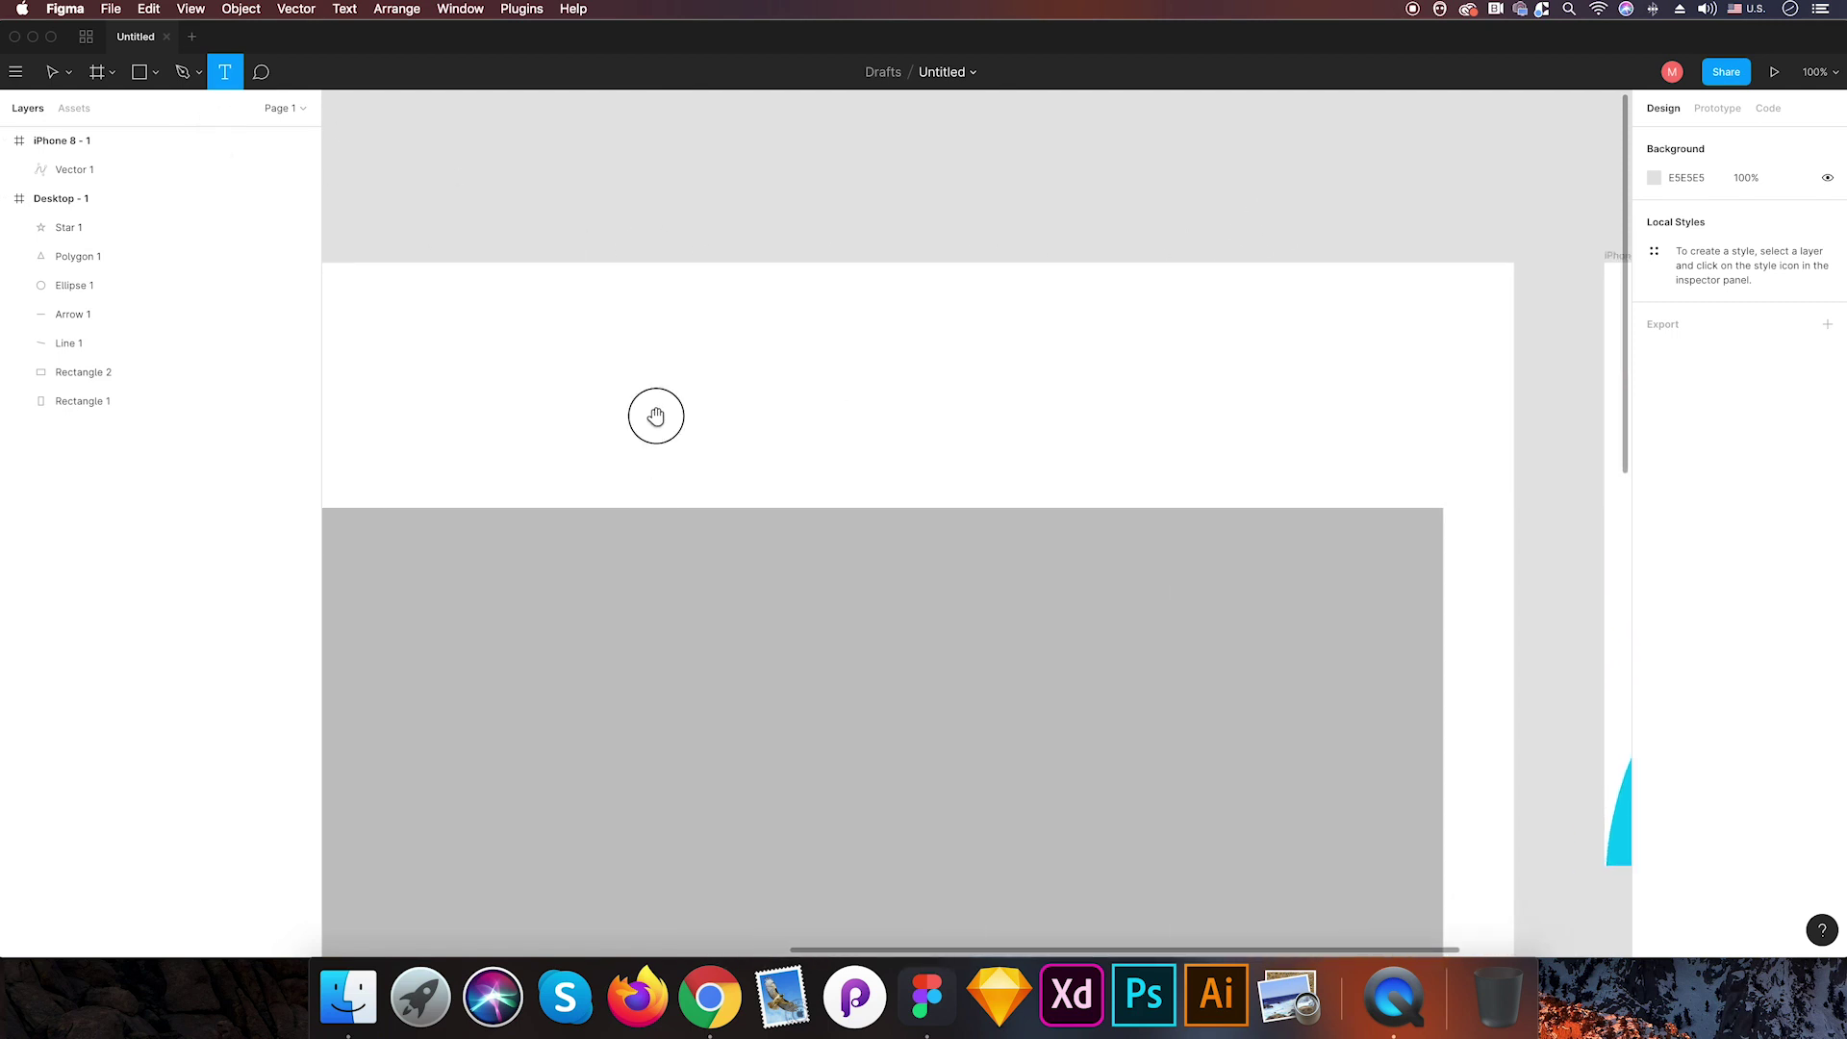
left_click_drag(652, 416, 1133, 602)
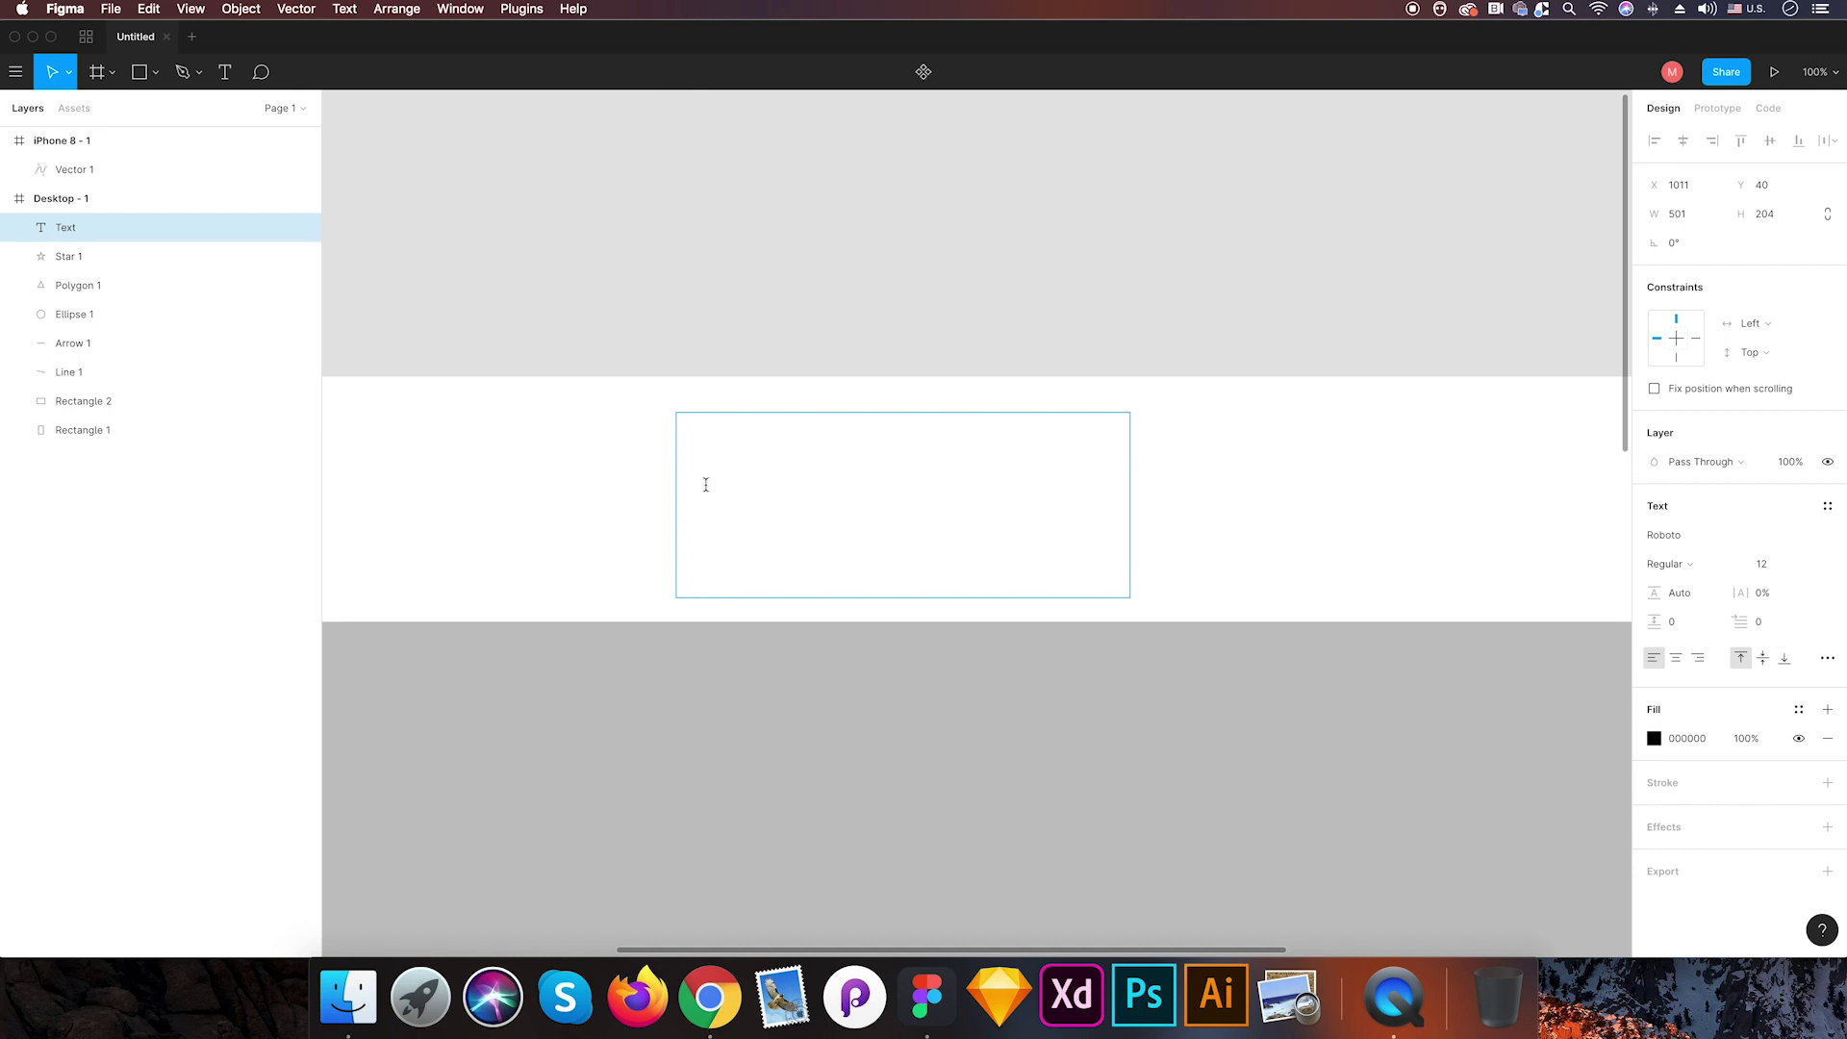
type("Awesome Bangladesh")
left_click_drag(785, 420, 619, 411)
left_click(1803, 568)
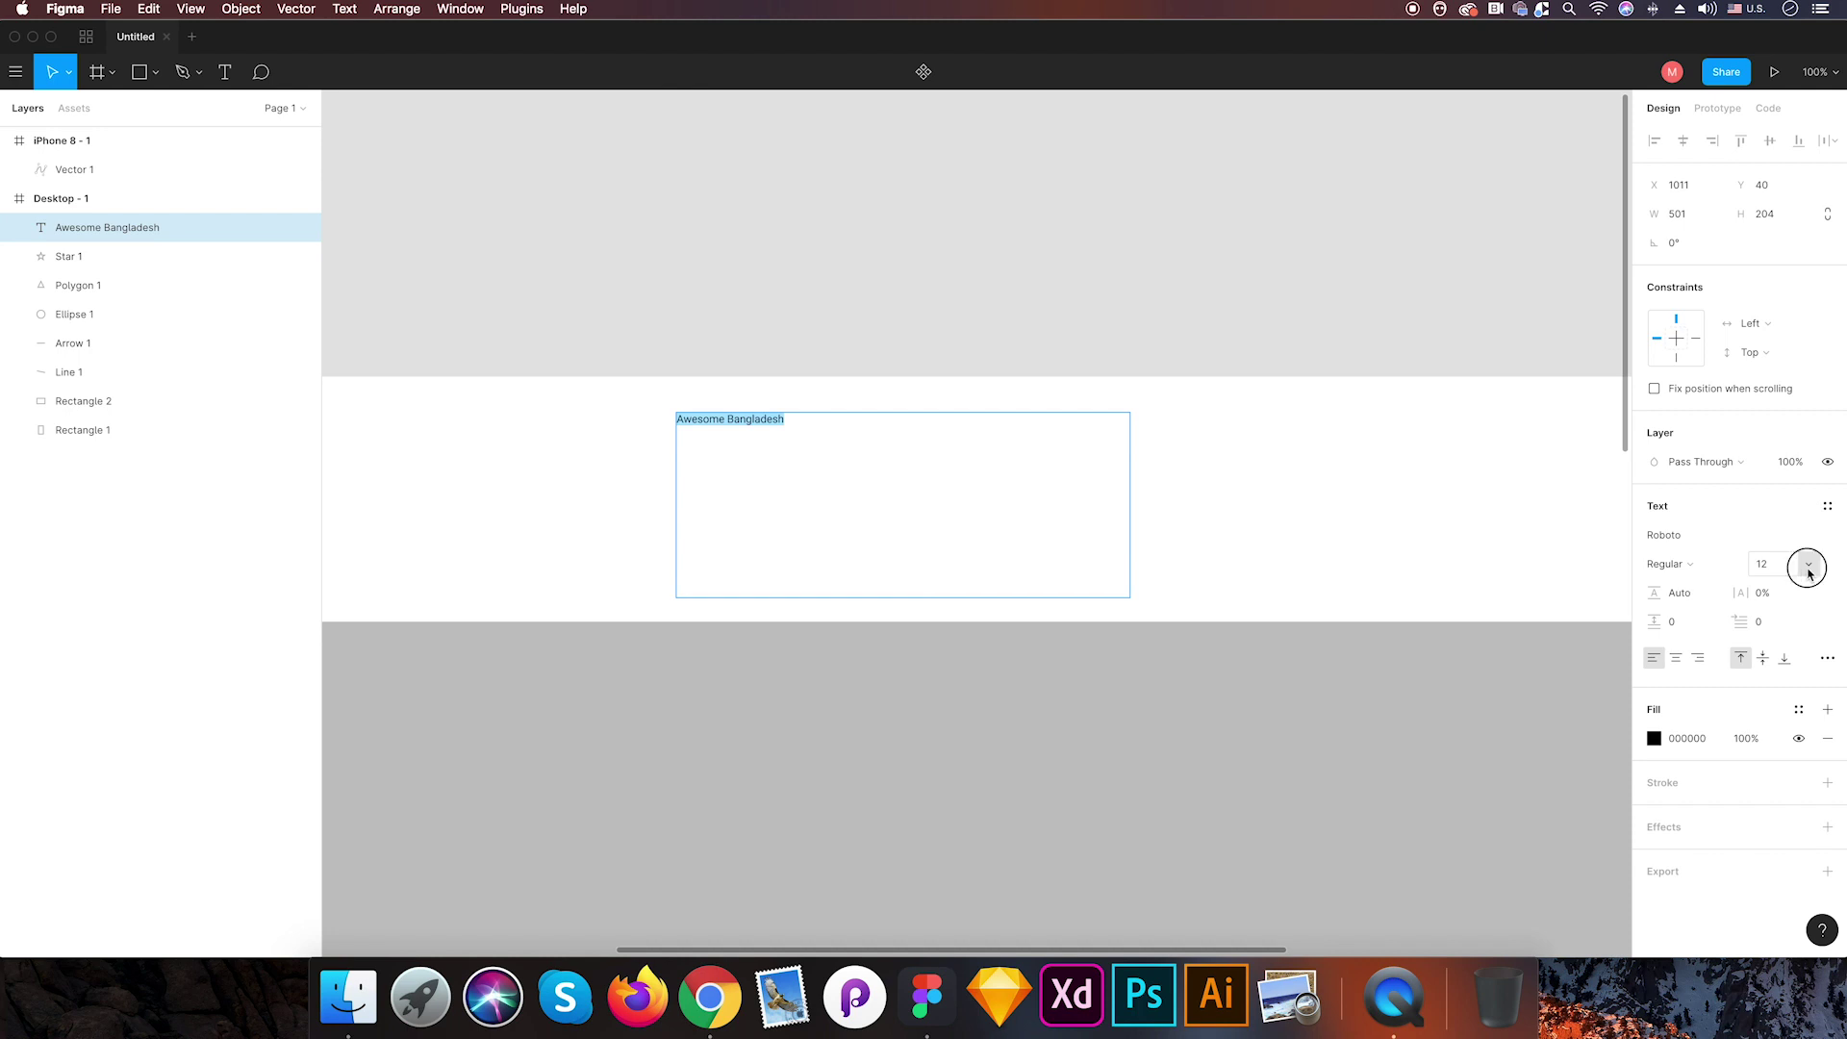
left_click(1787, 803)
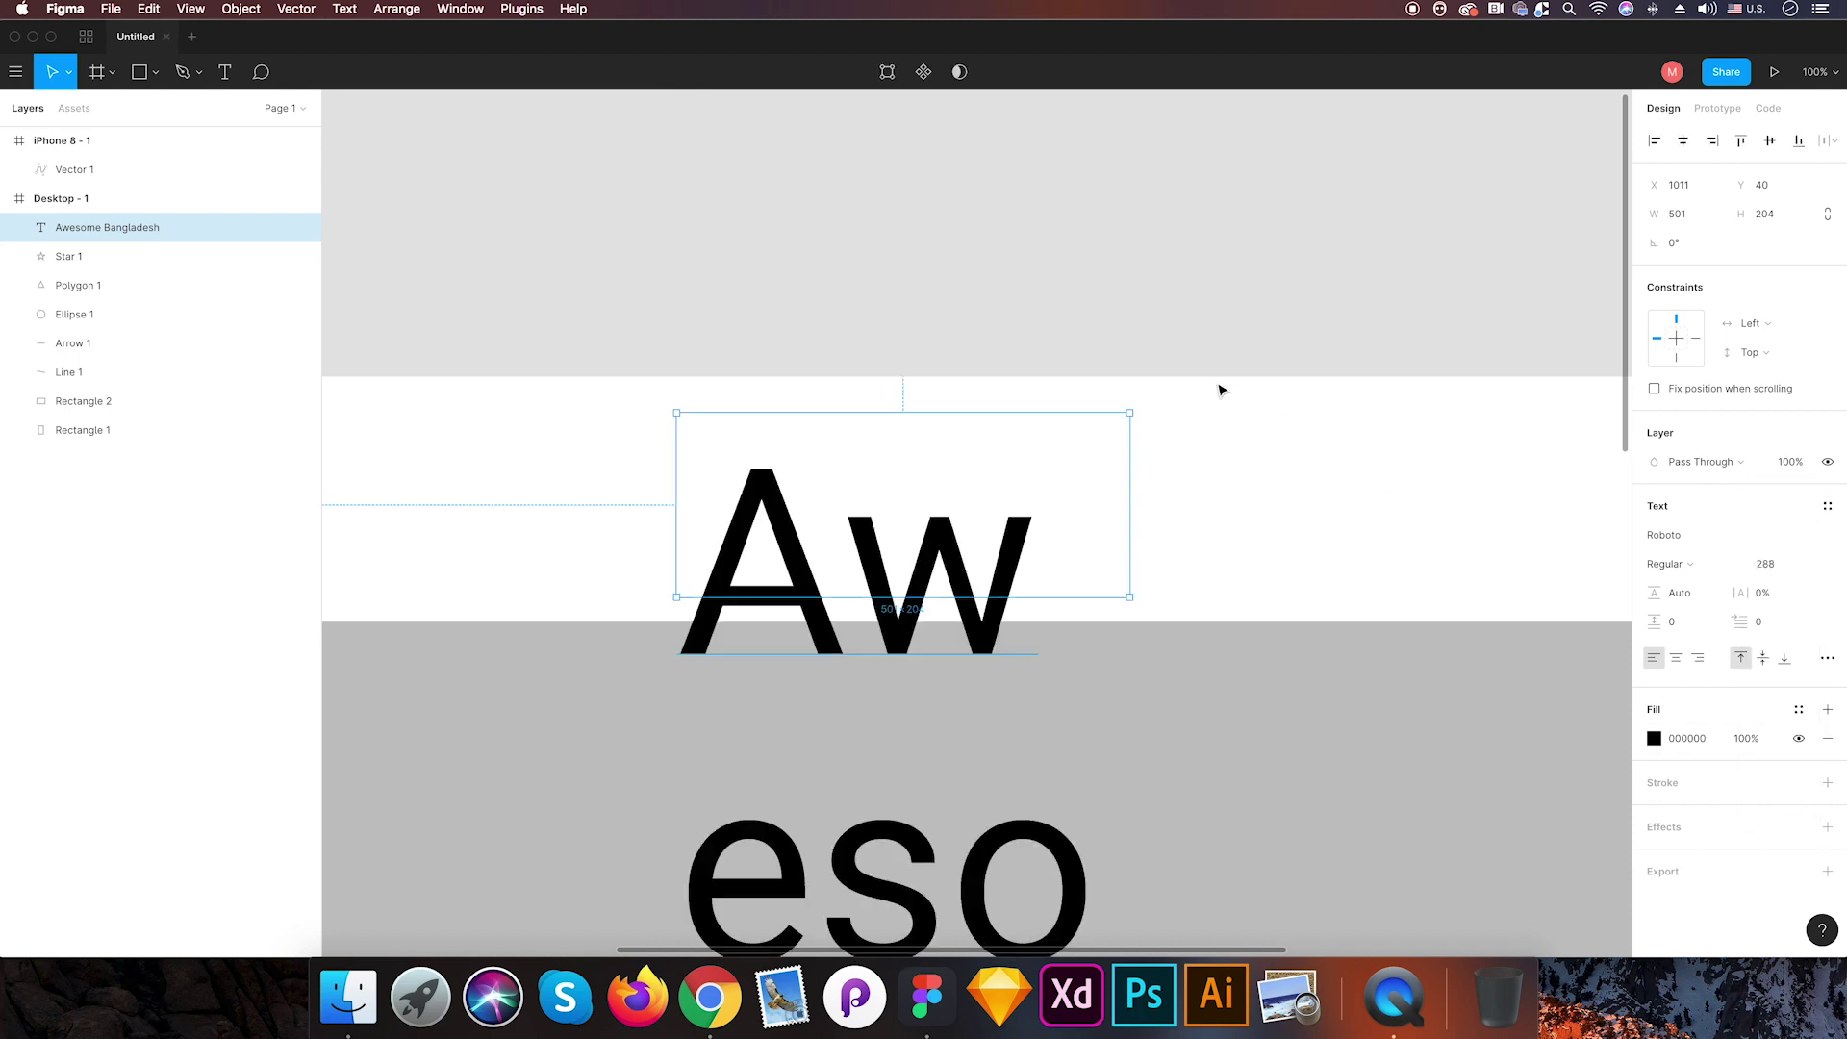
- Zoom out and widen the Awesome Bangladesh text box to about 3156 wide
key("minus")
key("minus")
scroll(1187, 384, "down", 3)
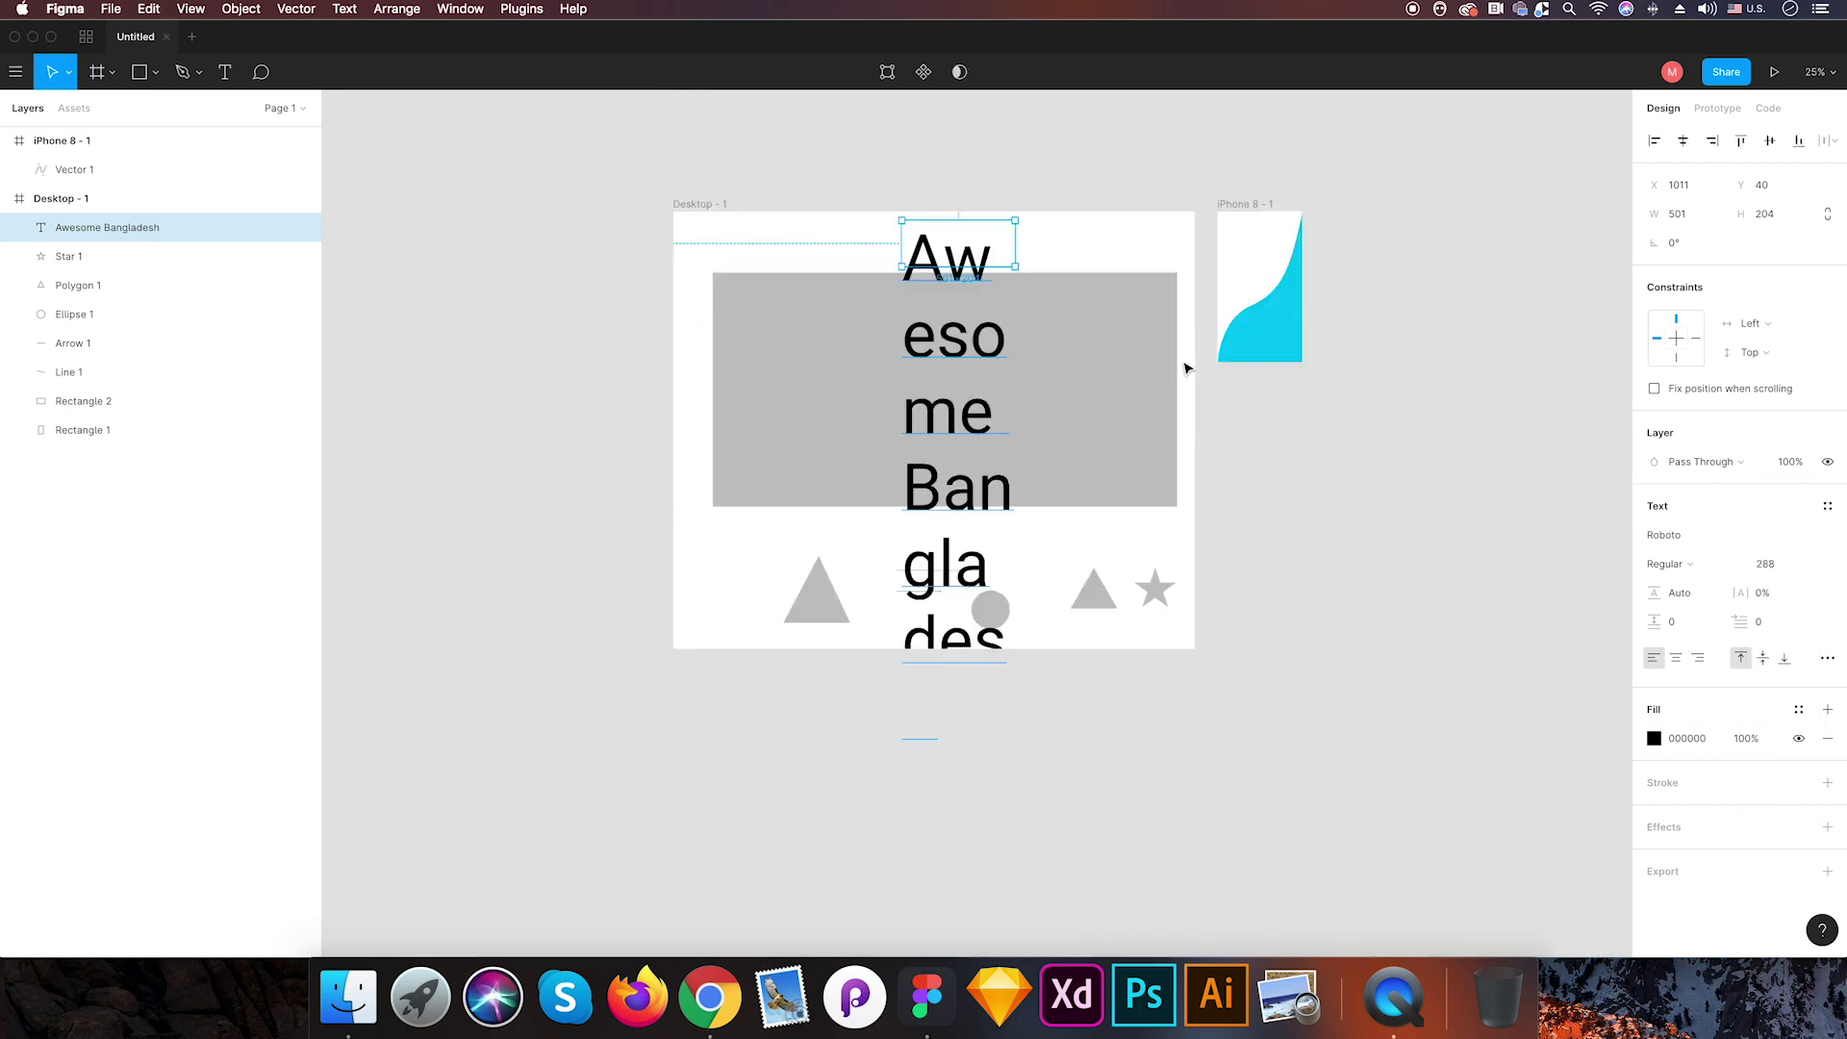
left_click(1608, 441)
left_click(967, 255)
left_click_drag(1018, 248, 1616, 292)
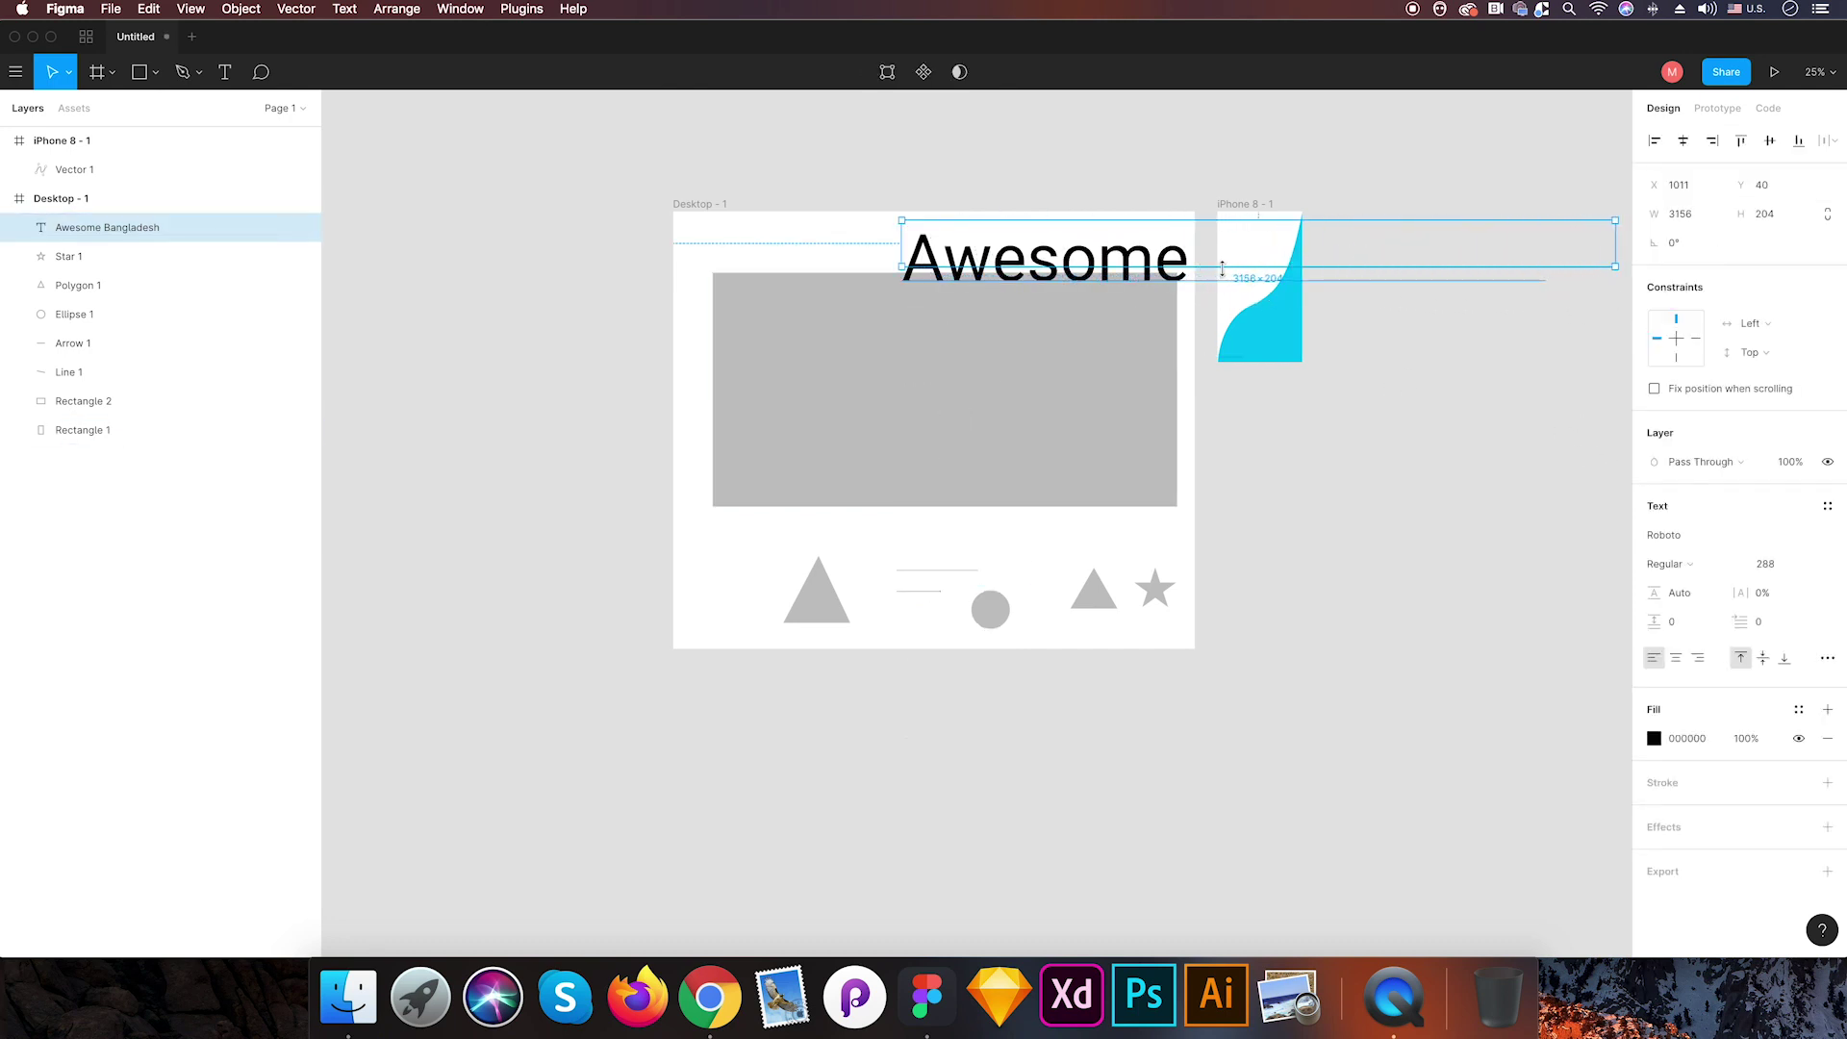
- Move the Awesome Bangladesh heading out of the Desktop frame to below it
left_click(1097, 144)
left_click_drag(1114, 274, 805, 804)
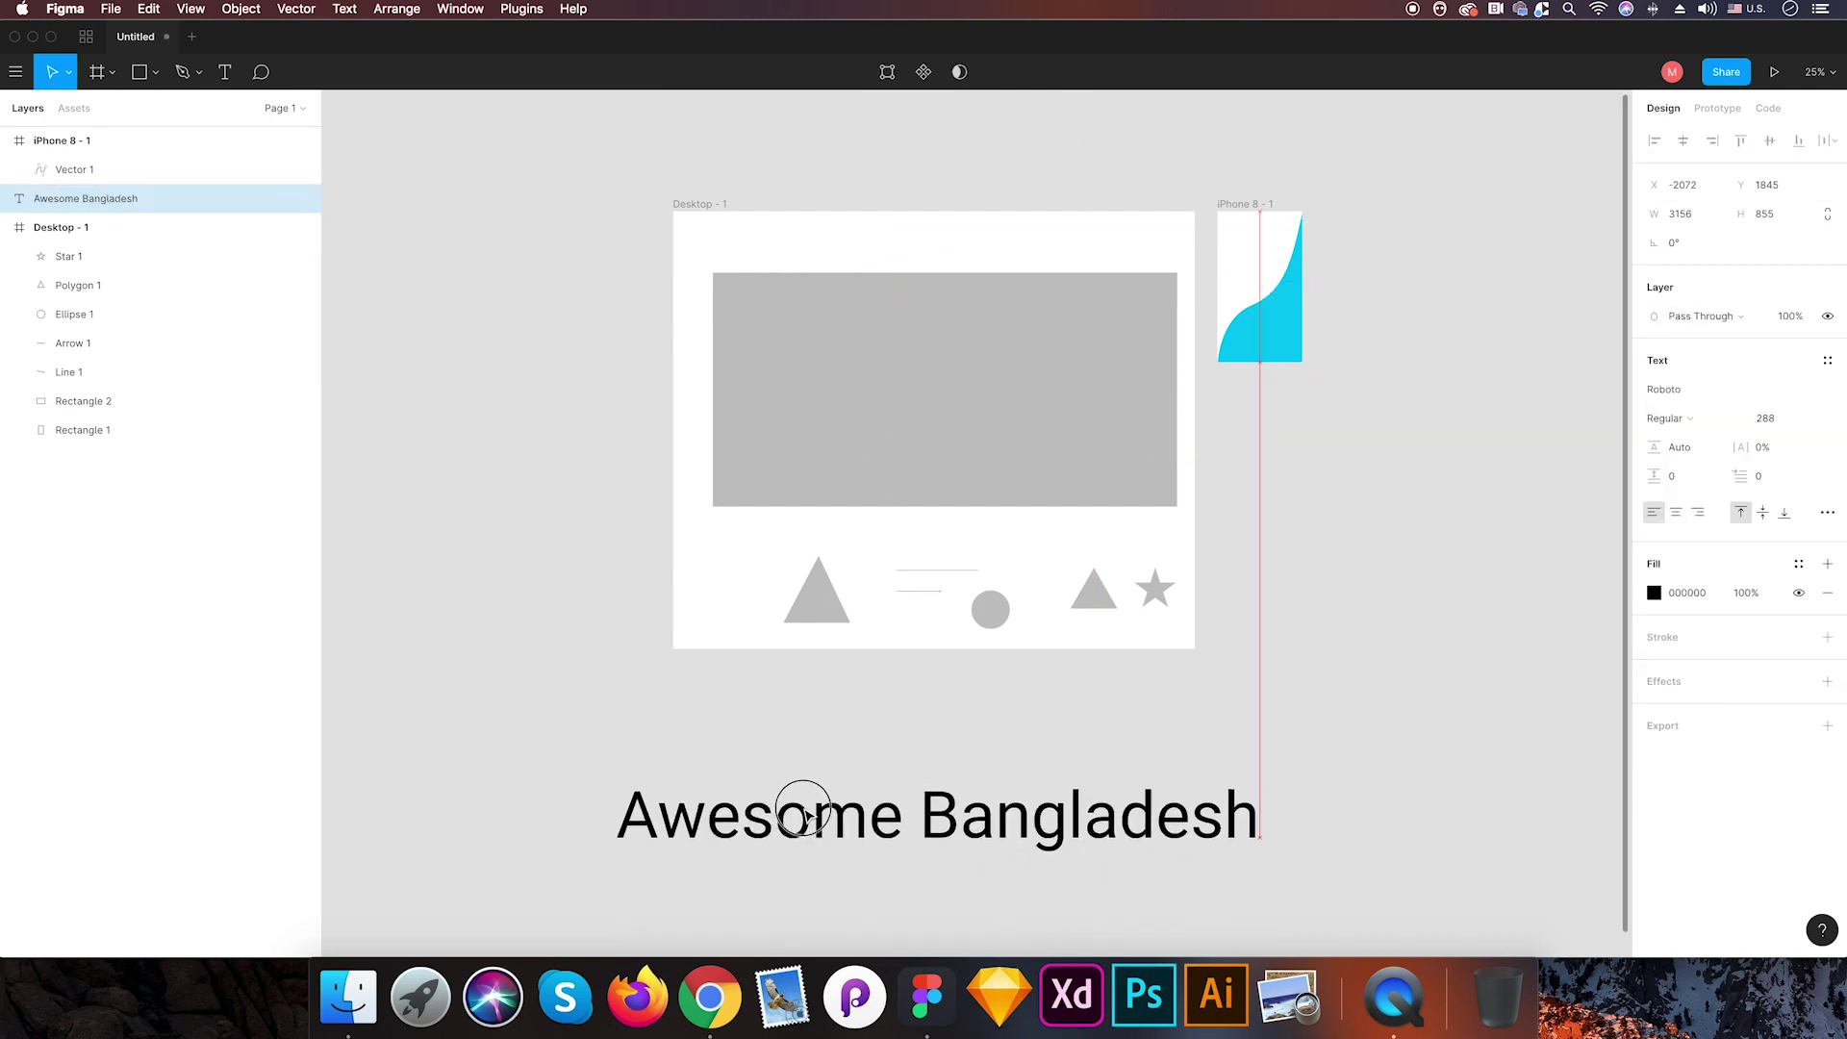
left_click(1373, 684)
left_click_drag(1345, 643, 1322, 469)
- Resize the heading's box to 1820 × 683 so the text wraps onto two lines
left_click(957, 777)
left_click_drag(957, 785, 962, 688)
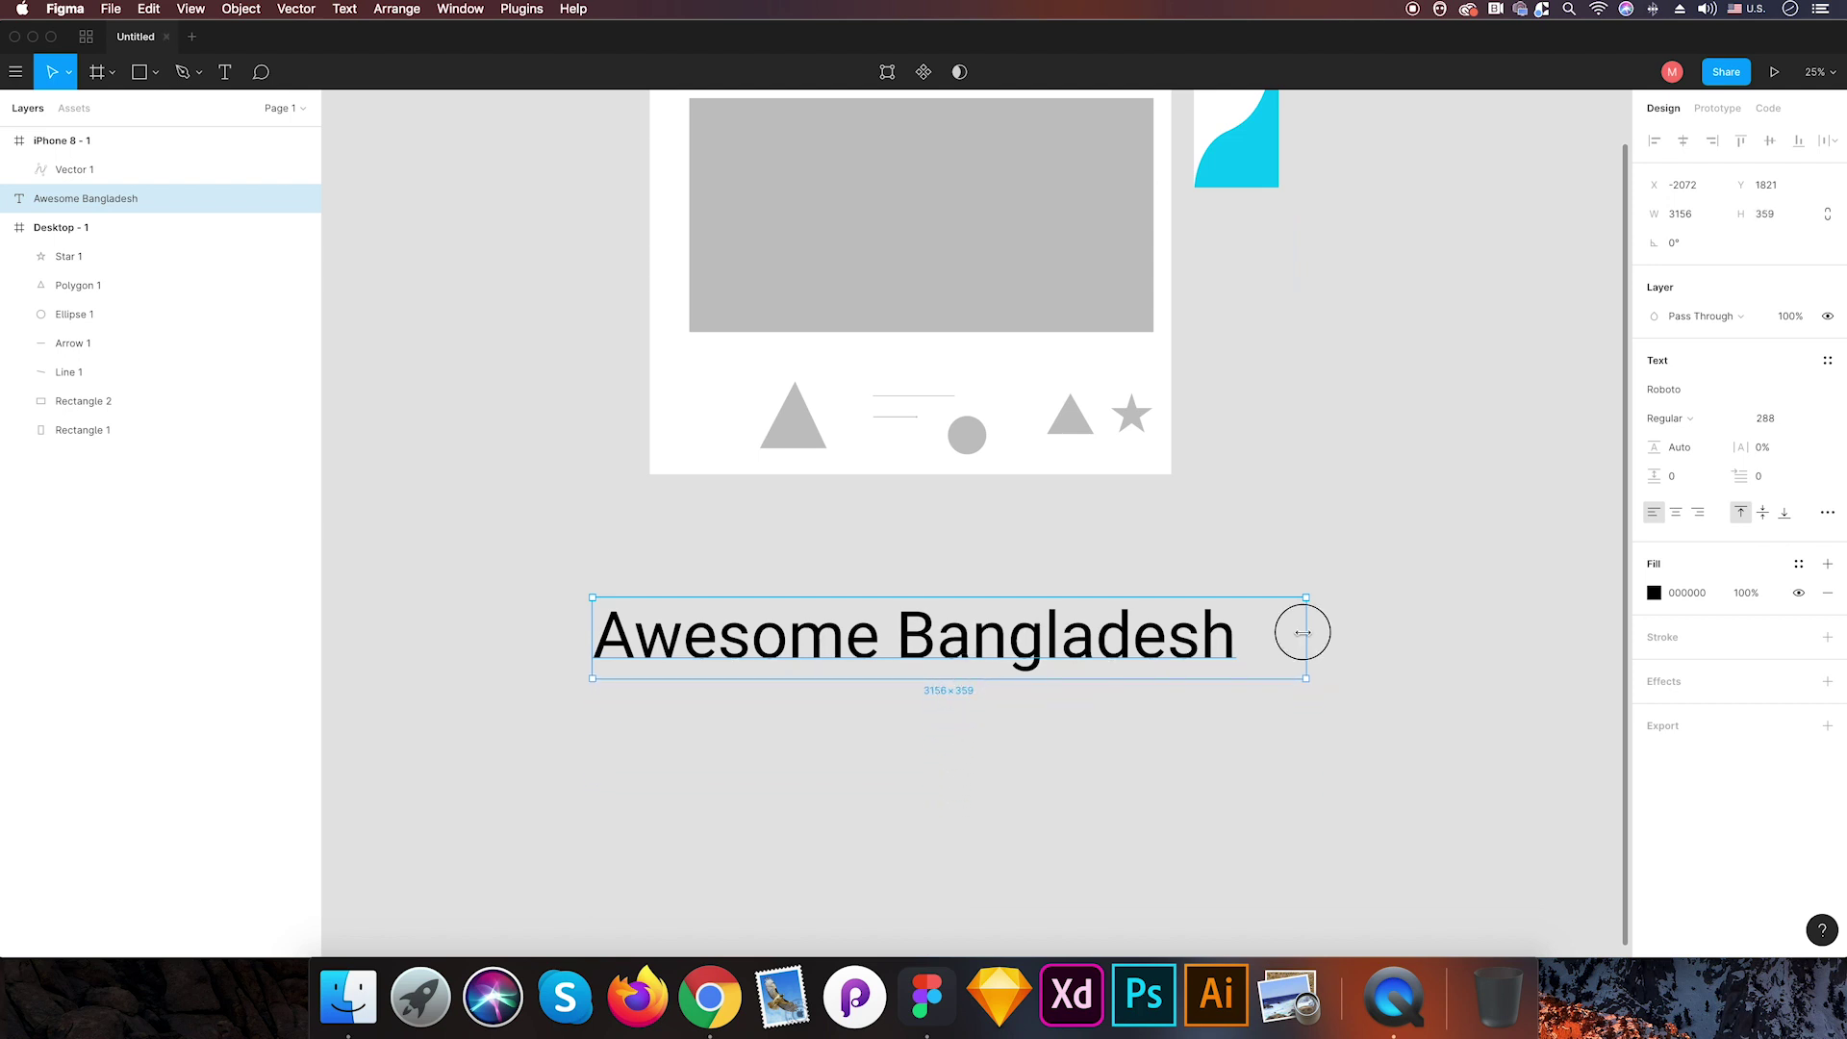
left_click_drag(1304, 631, 1003, 617)
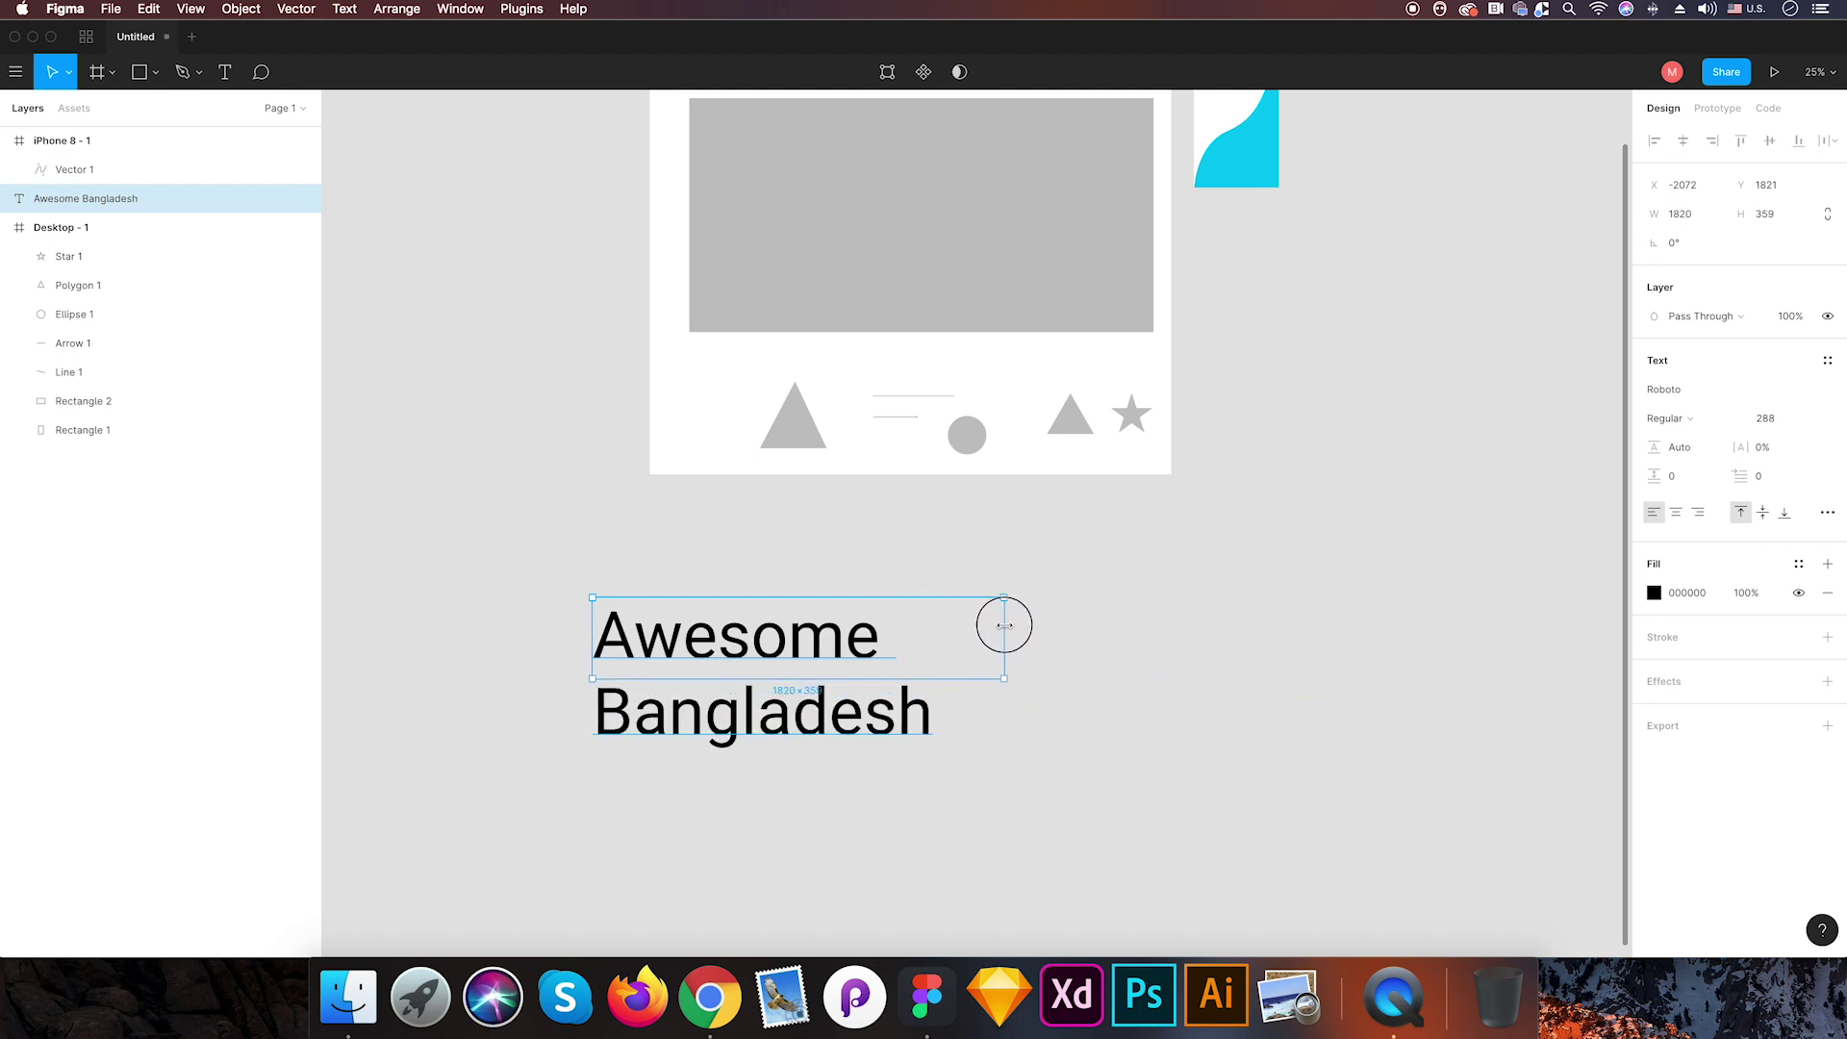
left_click(1175, 680)
left_click(893, 671)
left_click_drag(890, 677, 876, 751)
left_click(1203, 679)
left_click(700, 615)
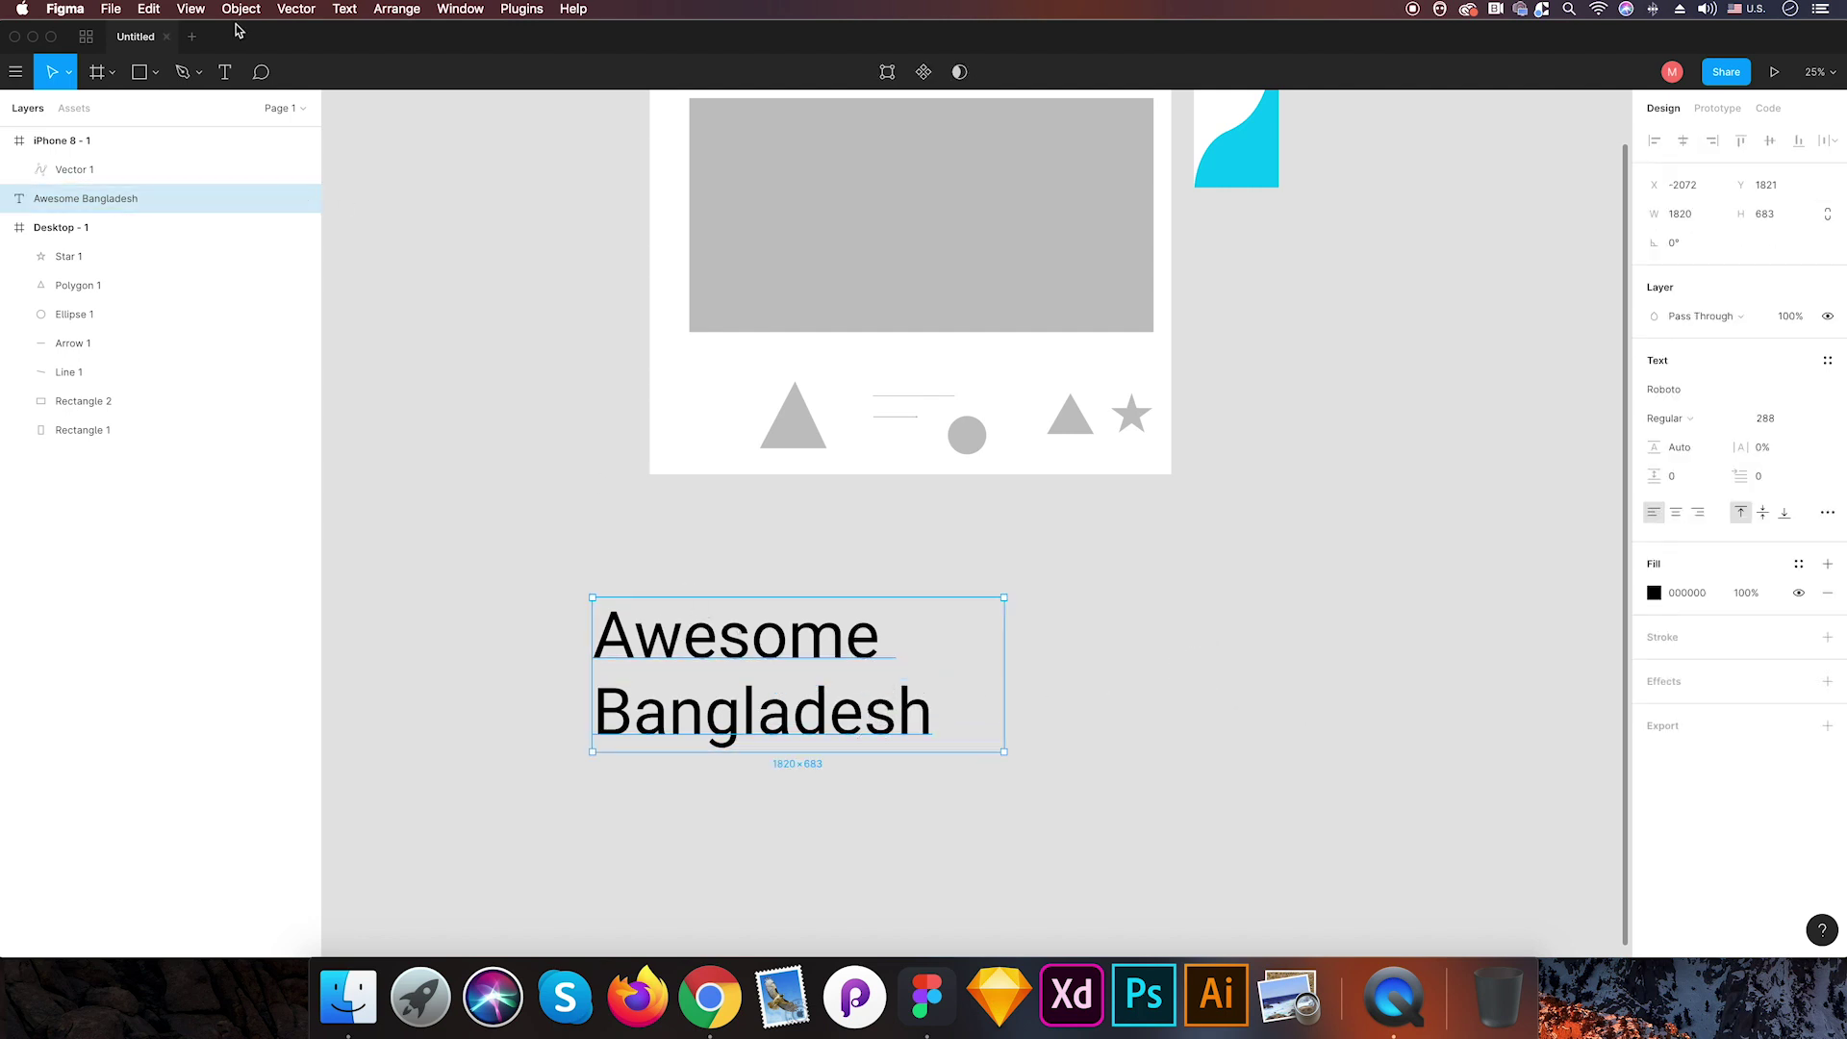
left_click(225, 72)
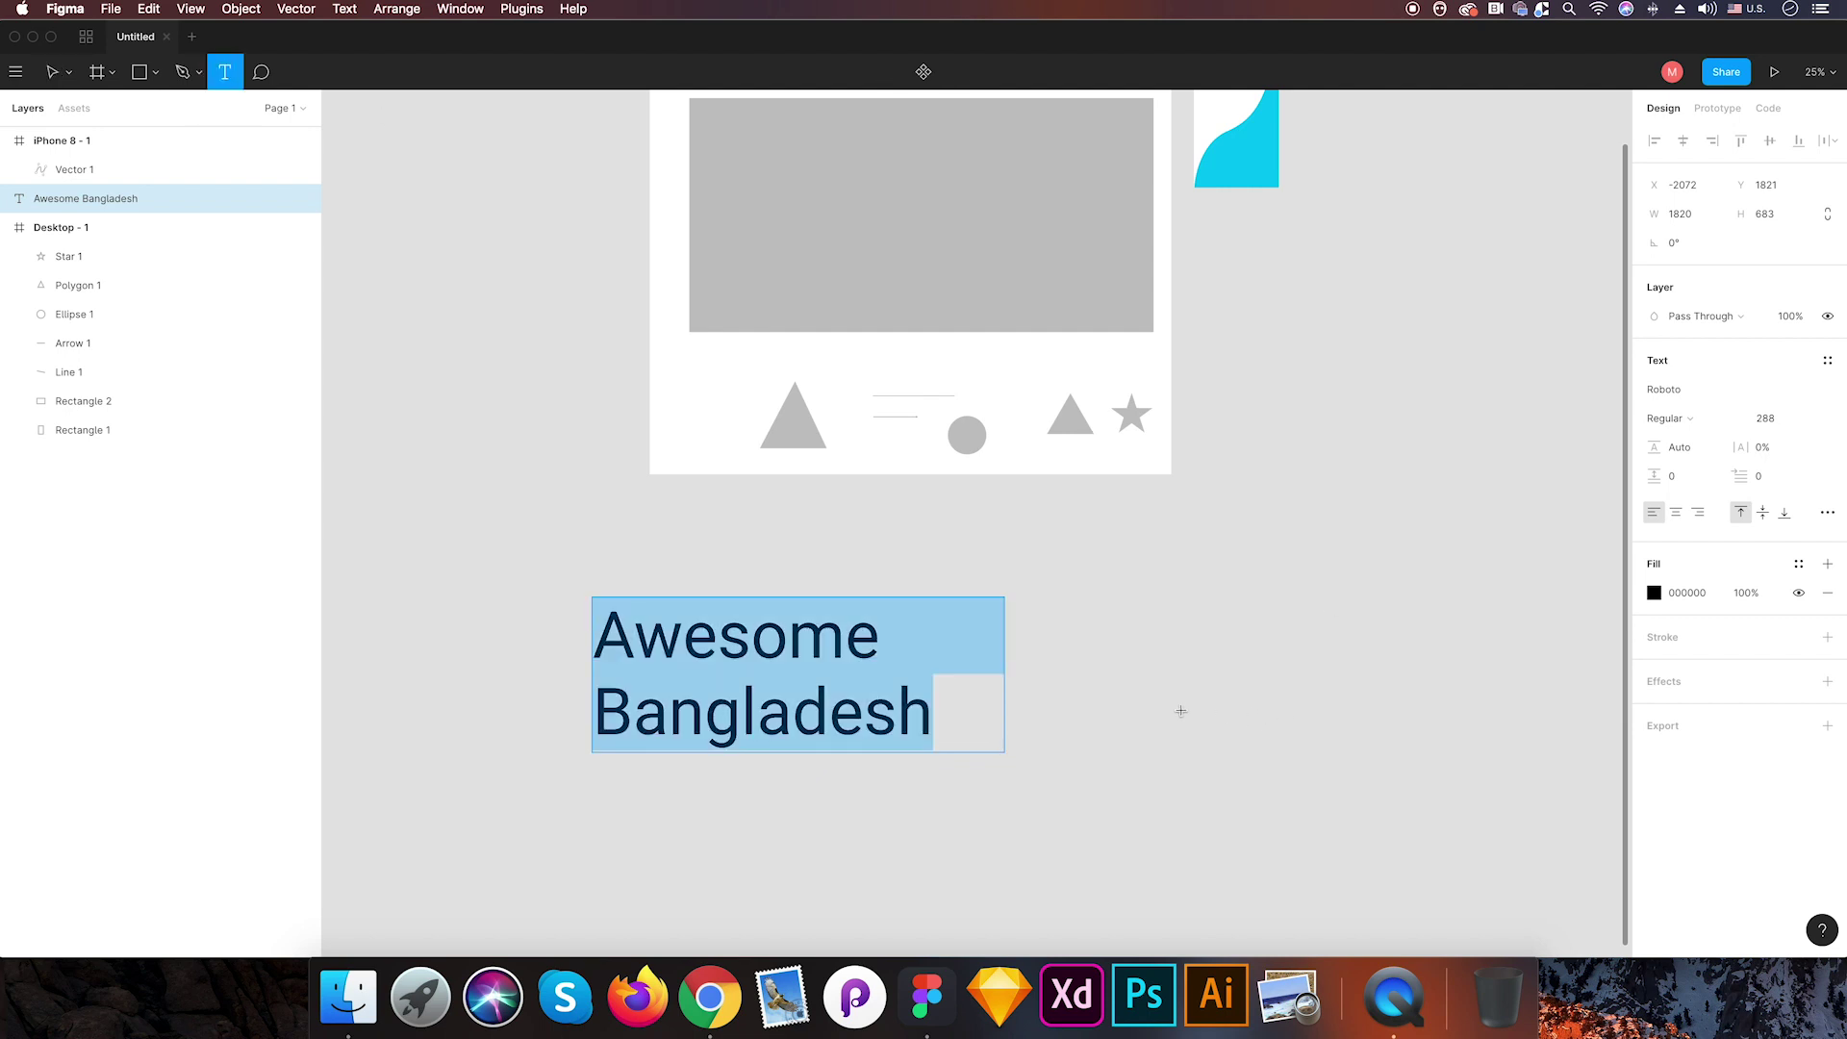
- Type a second 'Awesome Bangladesh' text beside the heading and set it to size 100
left_click(1111, 640)
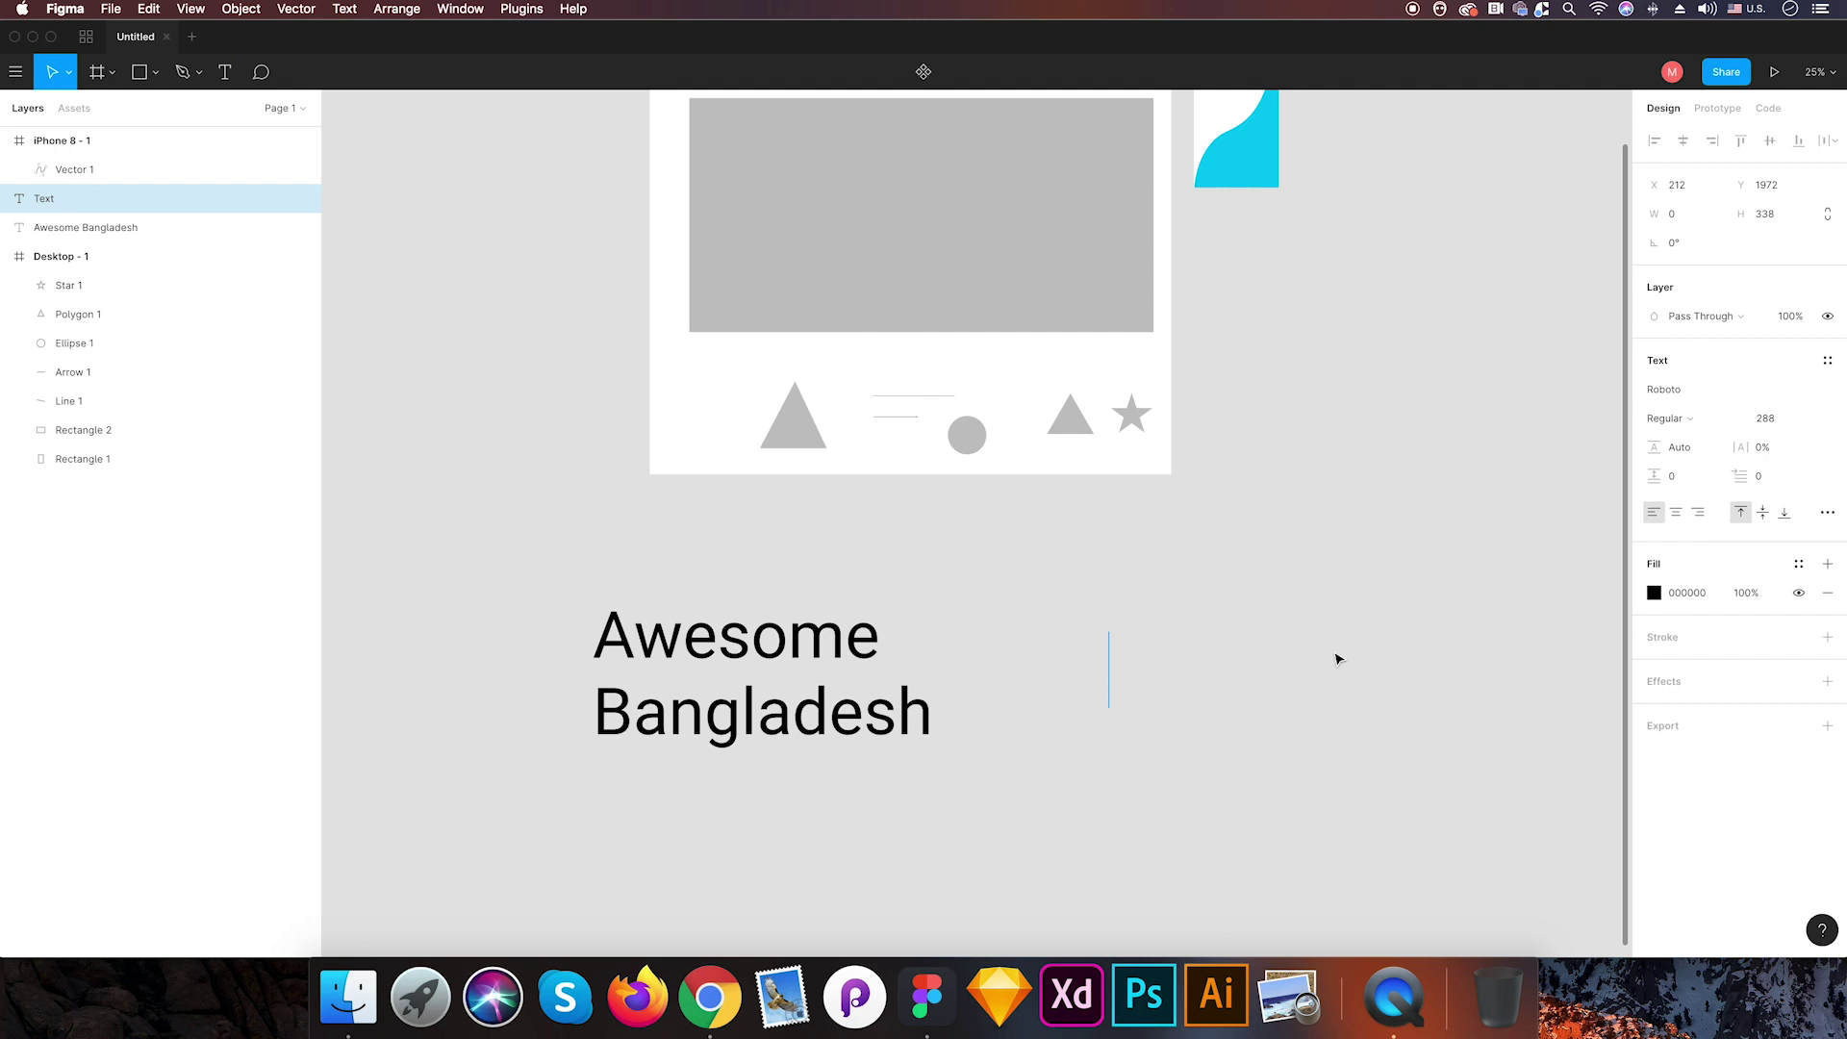
type("Aweo")
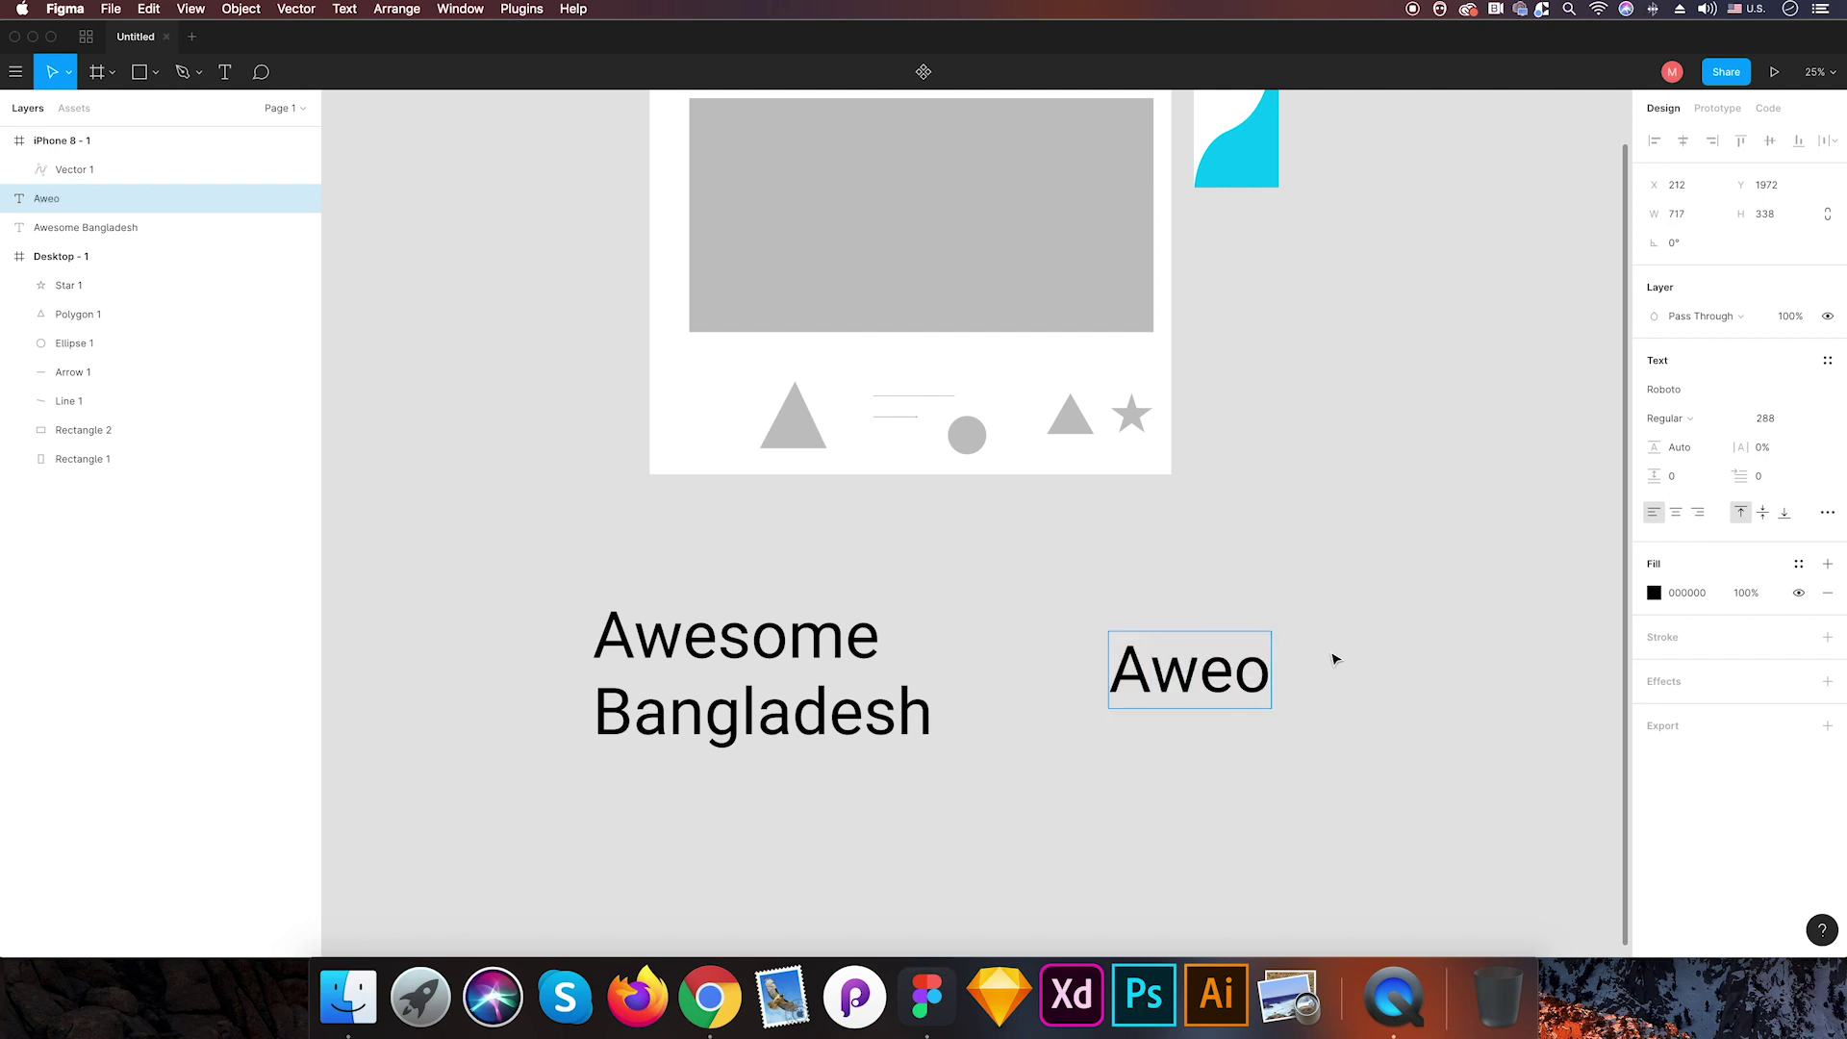
key("BackSpace")
type("some B")
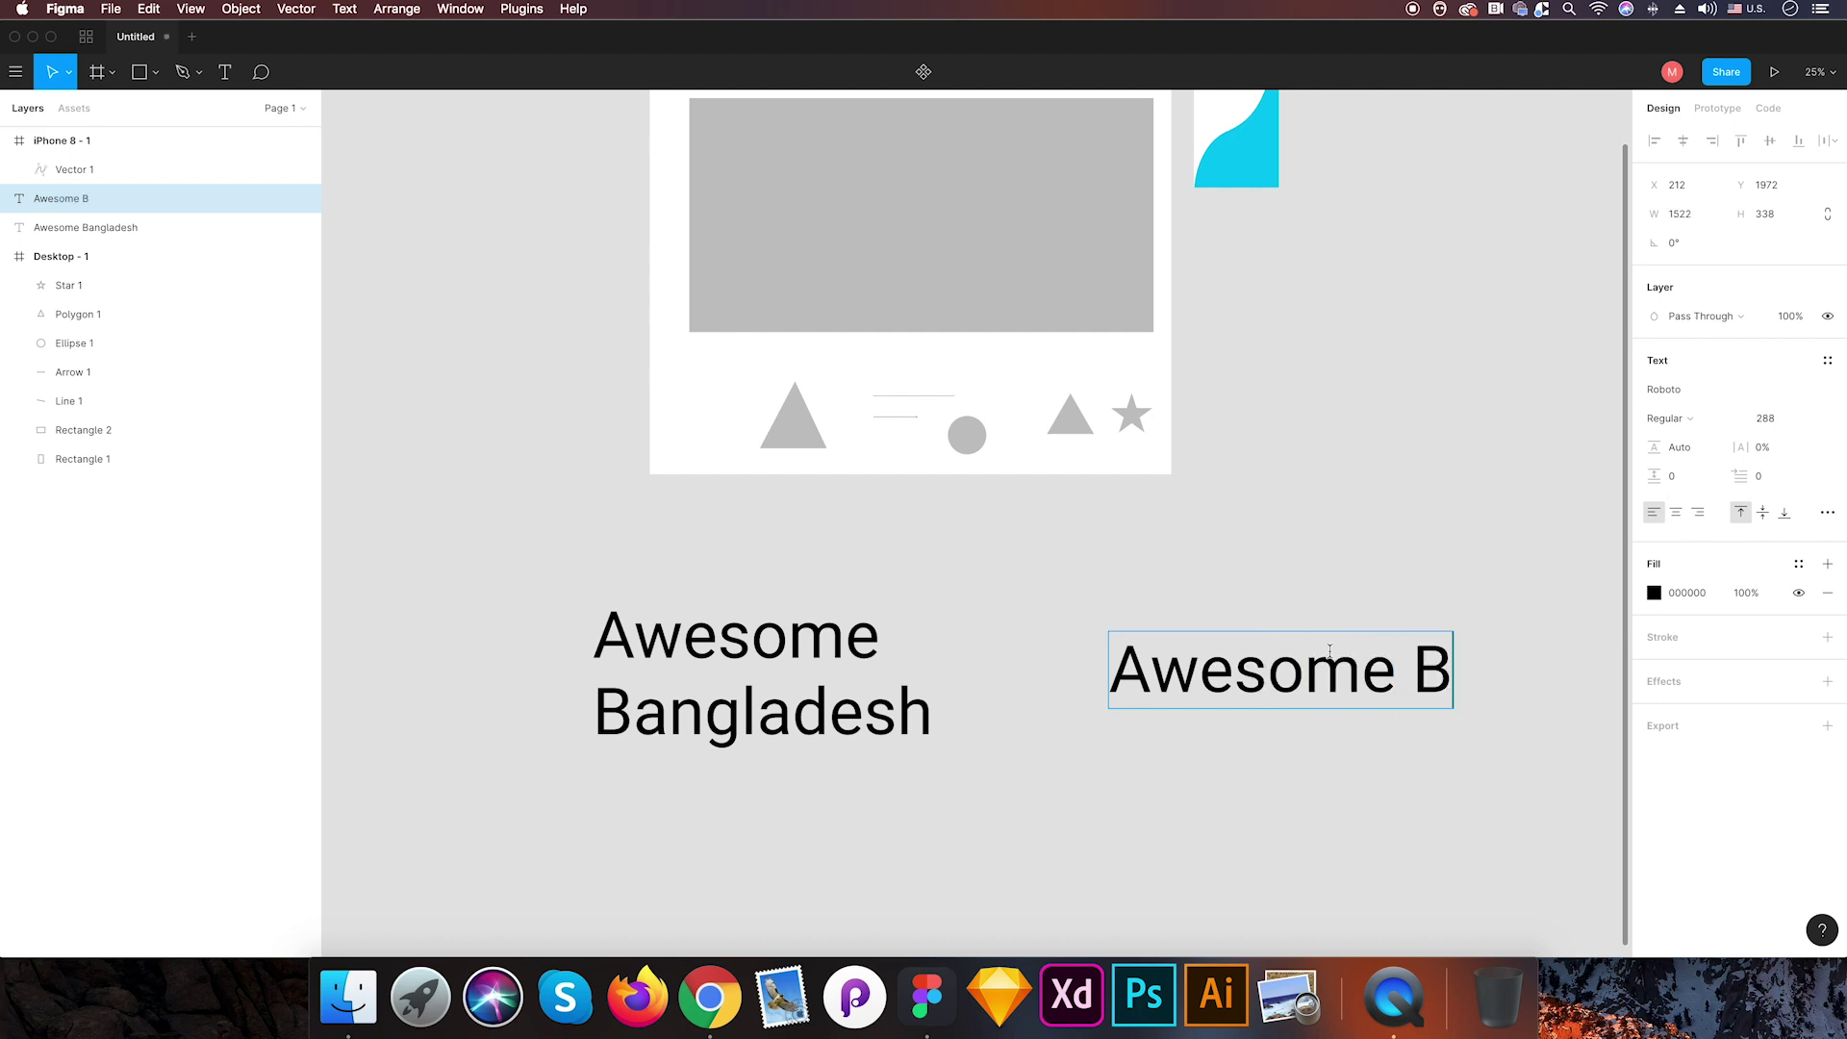
type("angladesh")
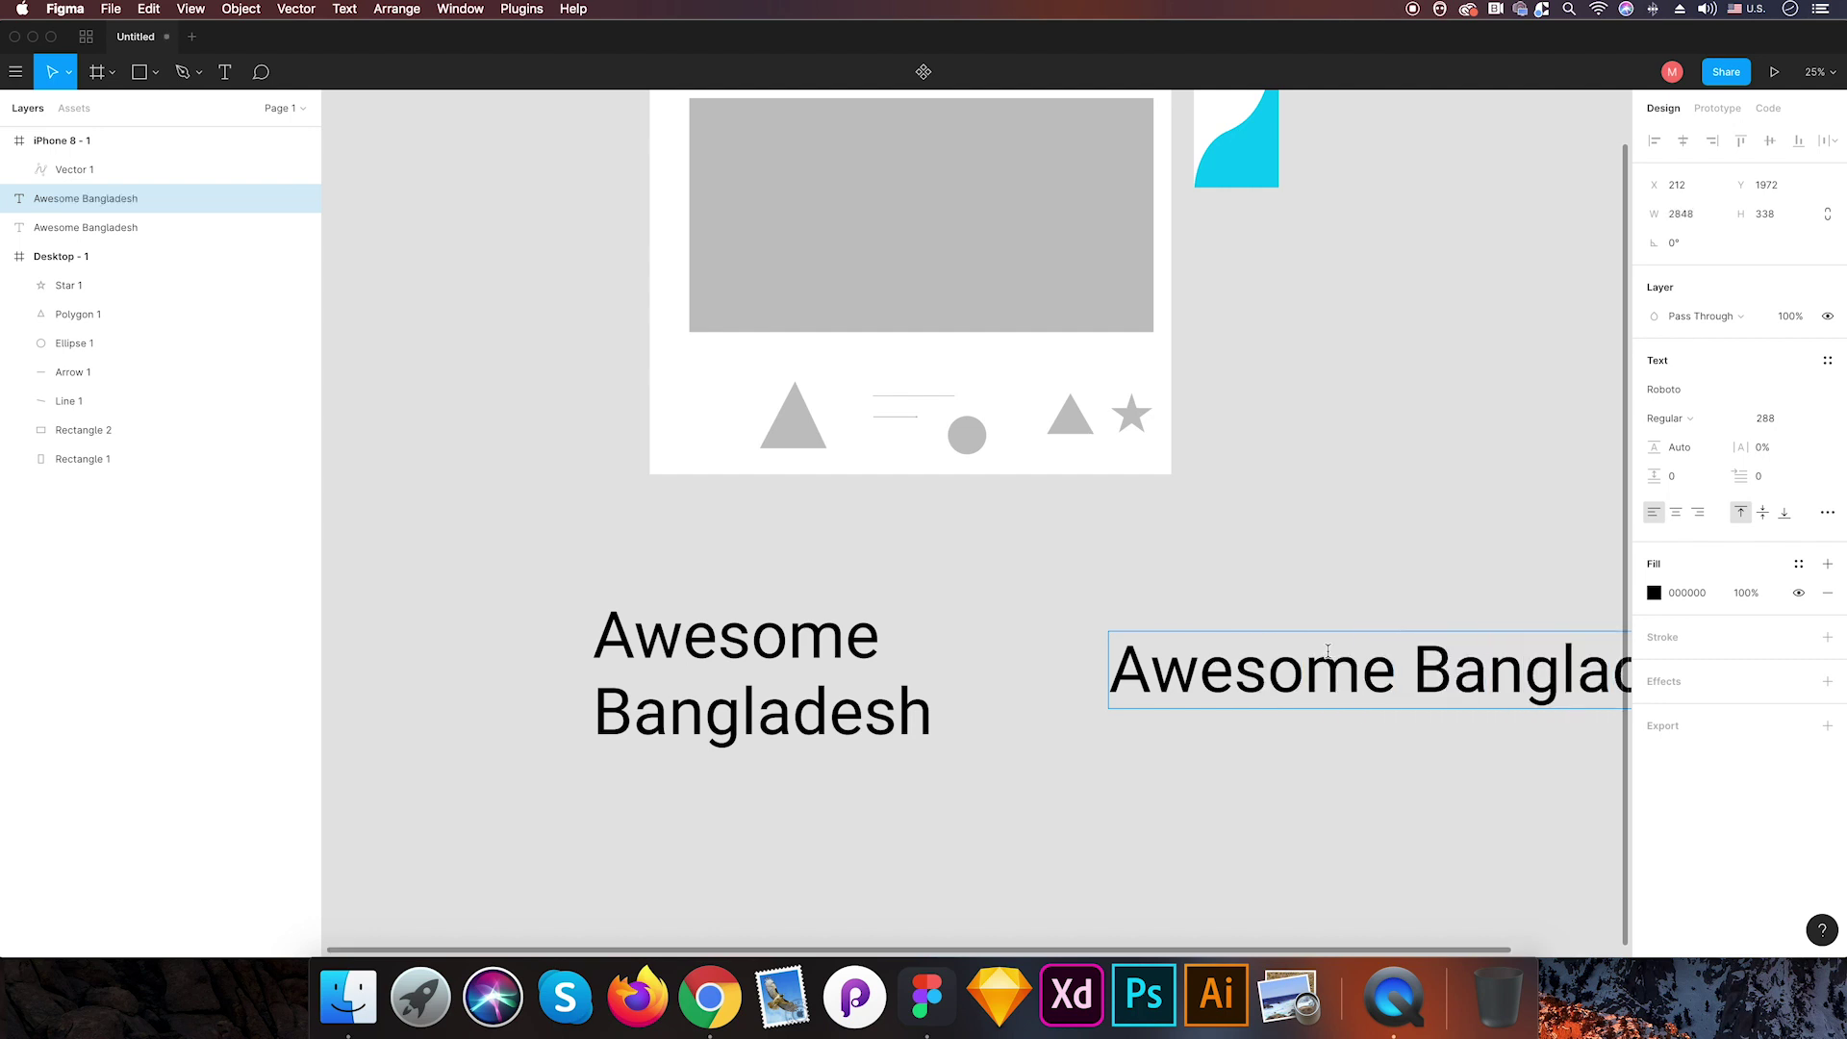
key("super+a")
left_click(1773, 417)
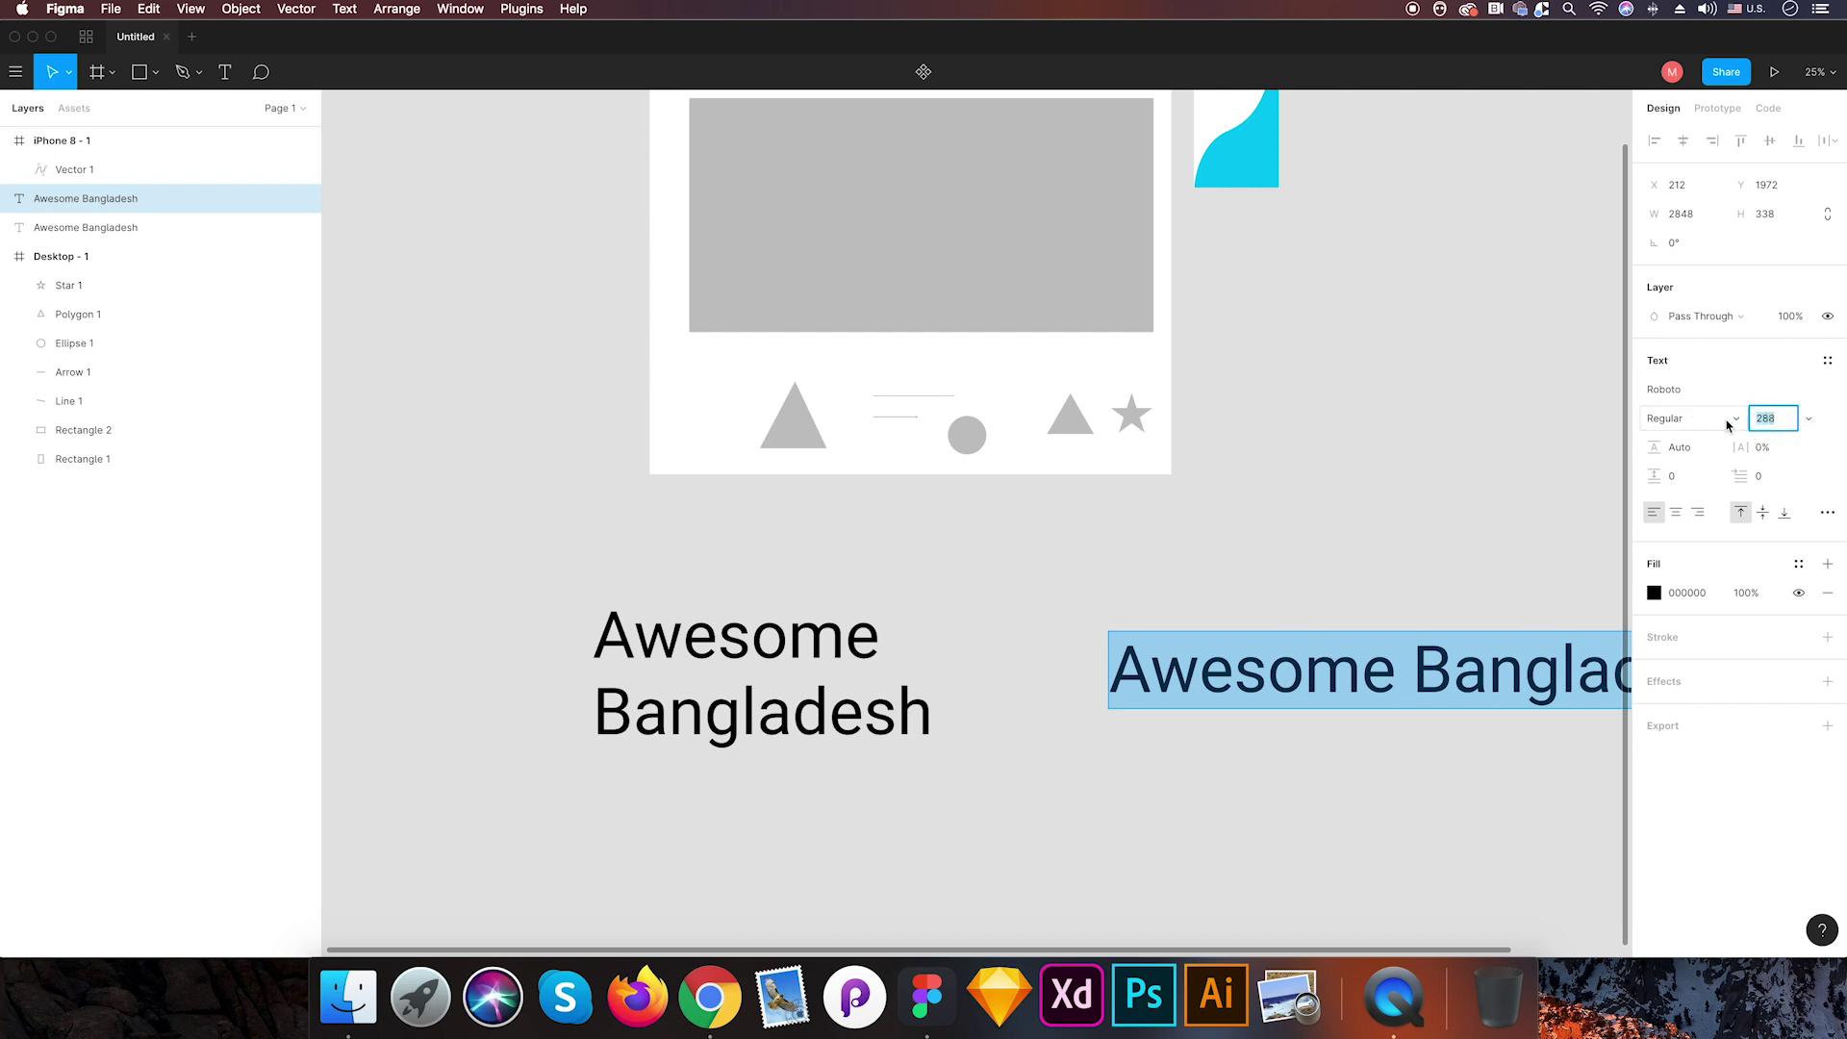
type("100")
key("Return")
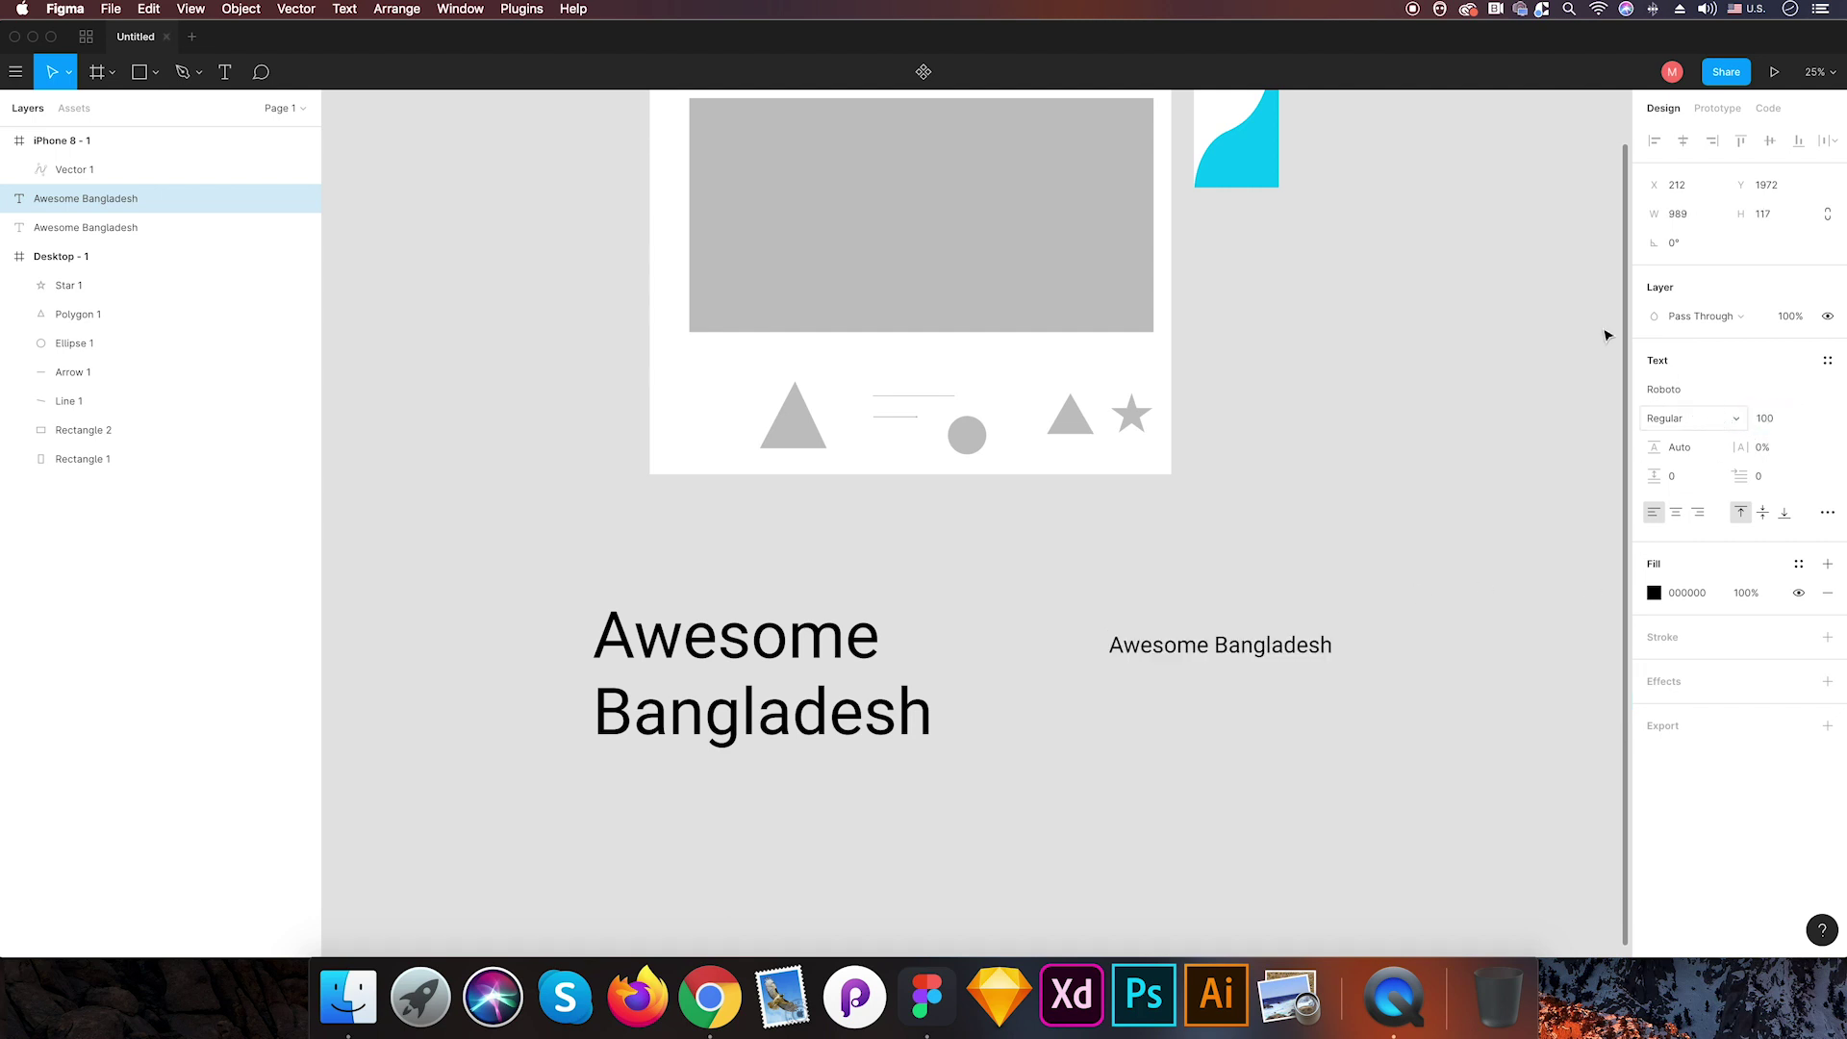
key("Escape")
key("Escape")
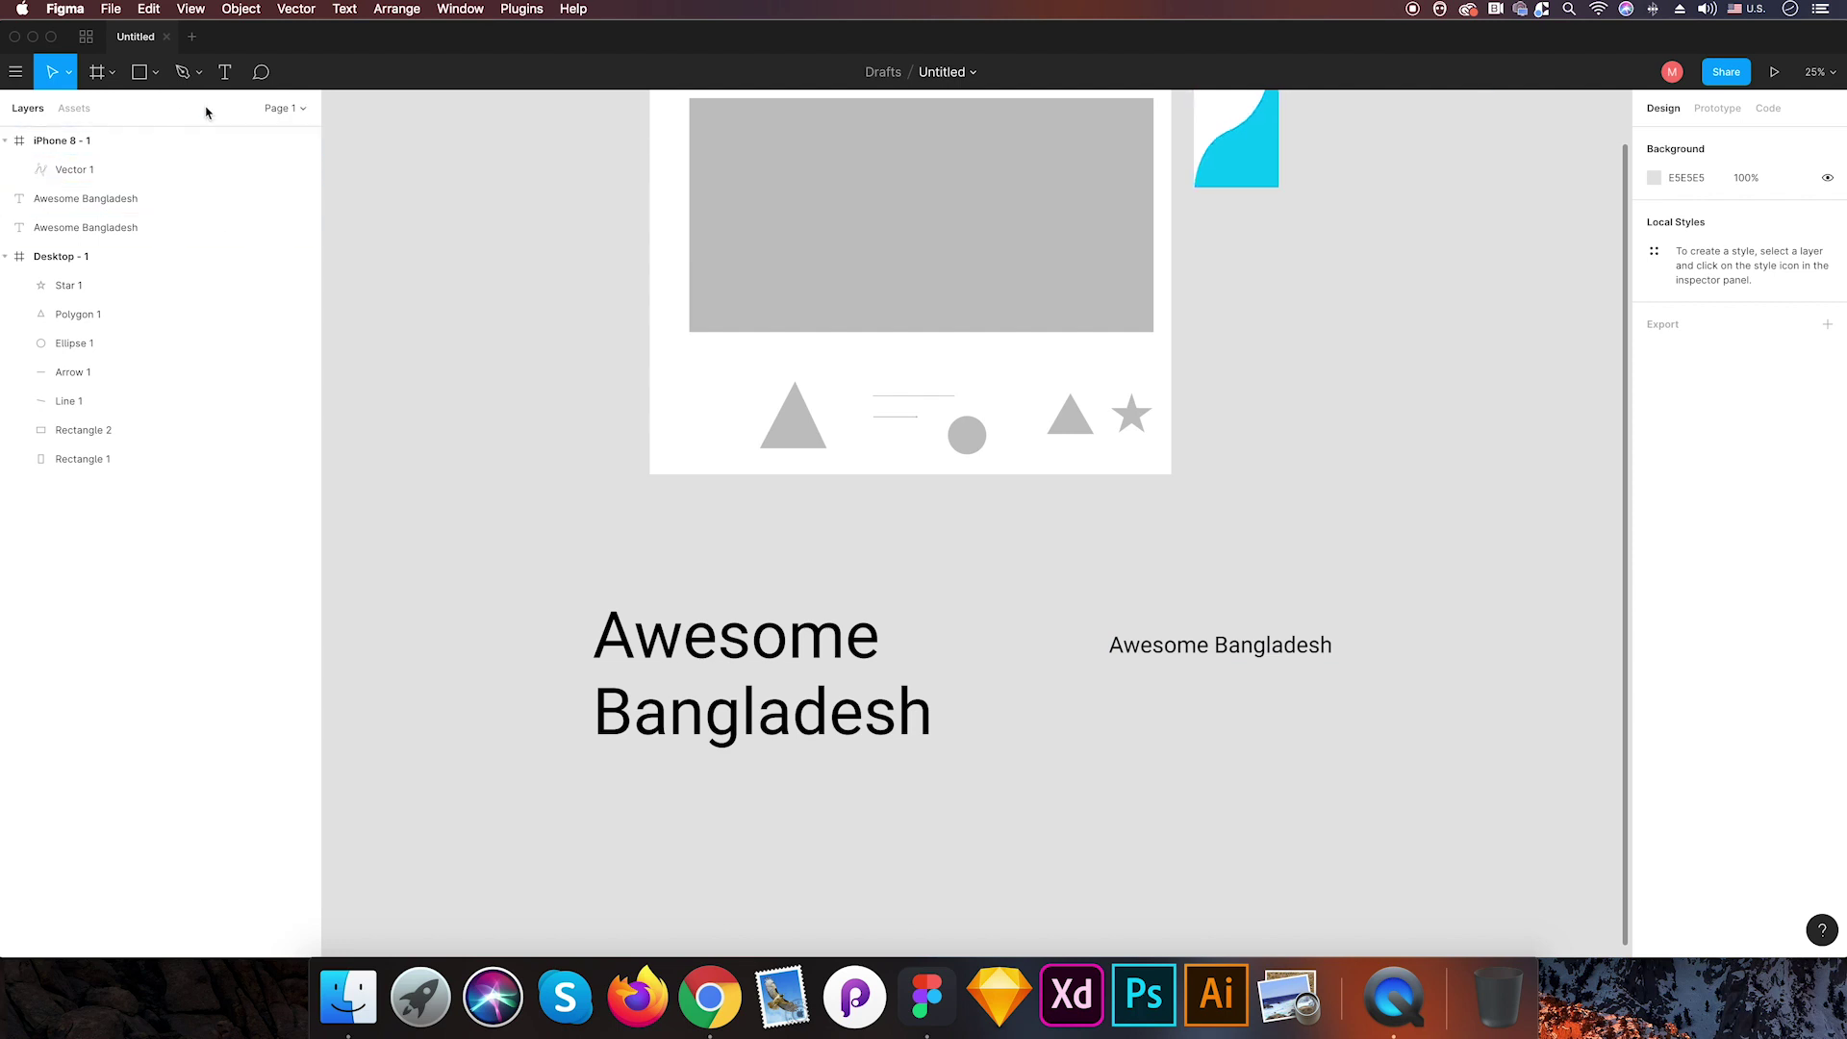
- Move the size-100 Awesome Bangladesh text under the heading and make it Roboto Black
left_click_drag(1231, 649, 726, 788)
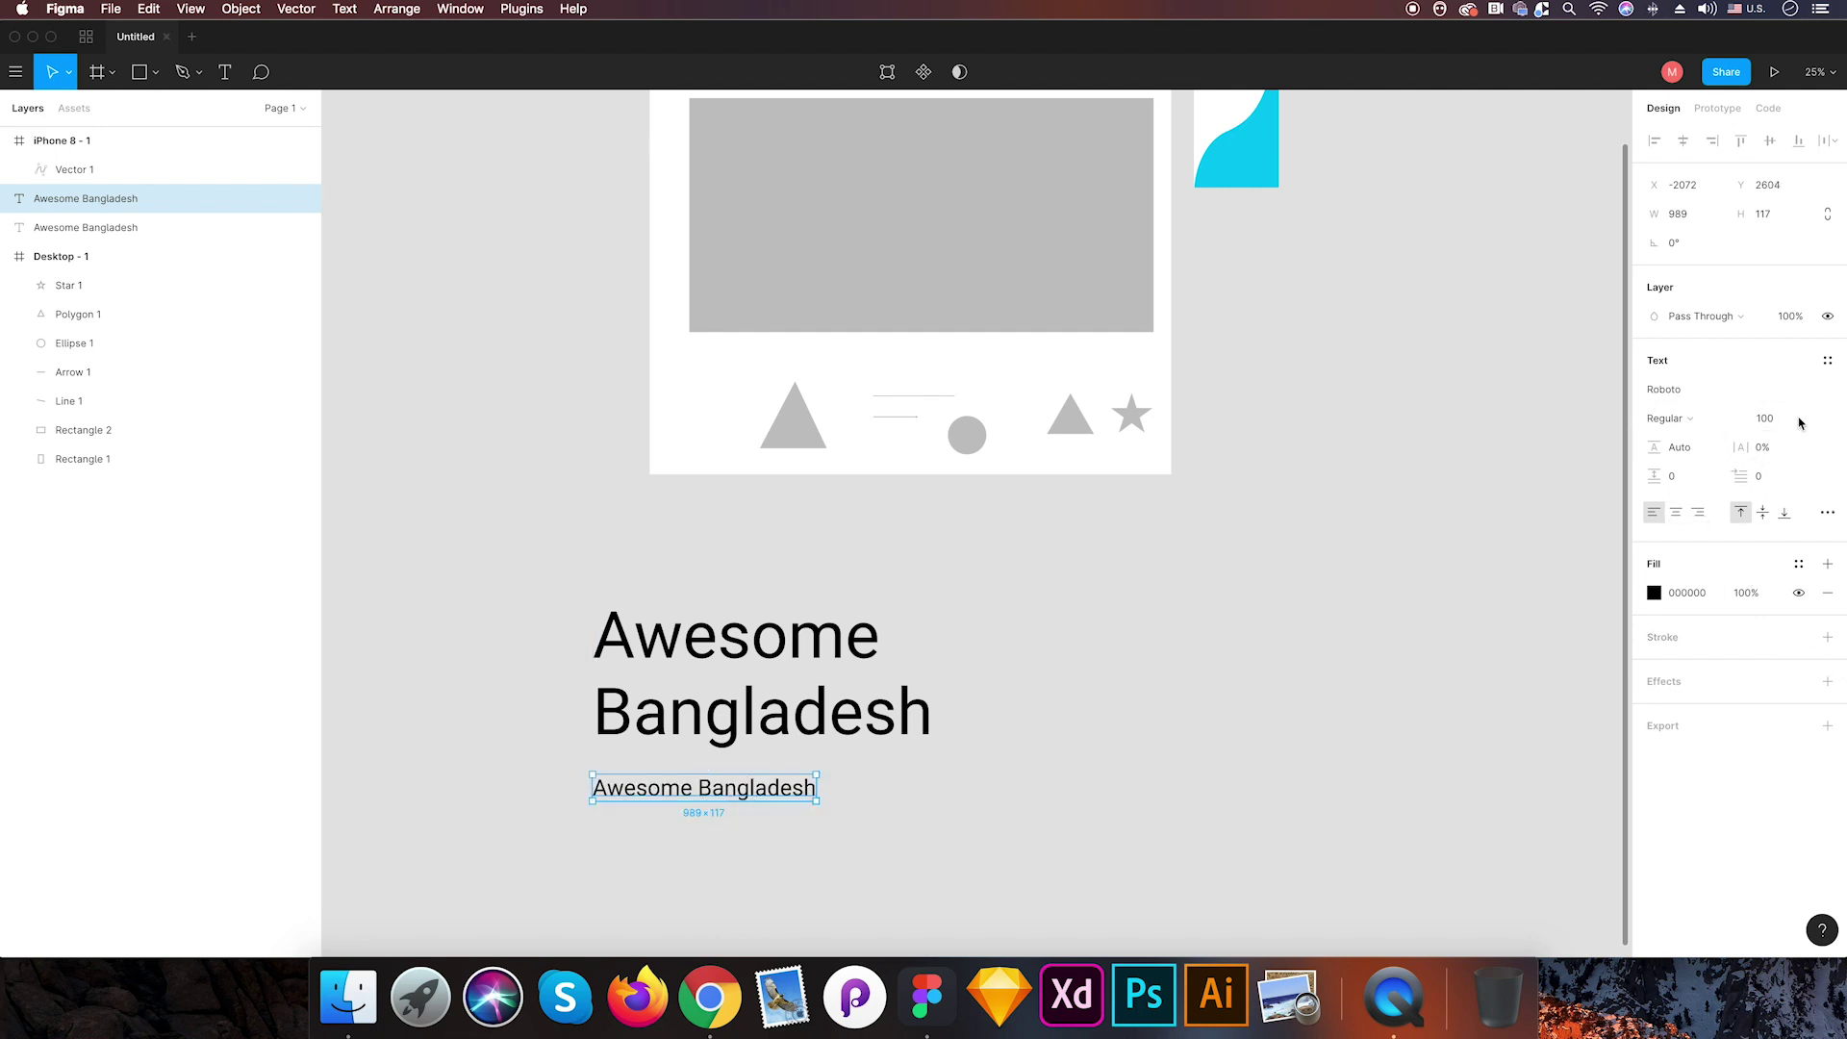
left_click(1708, 427)
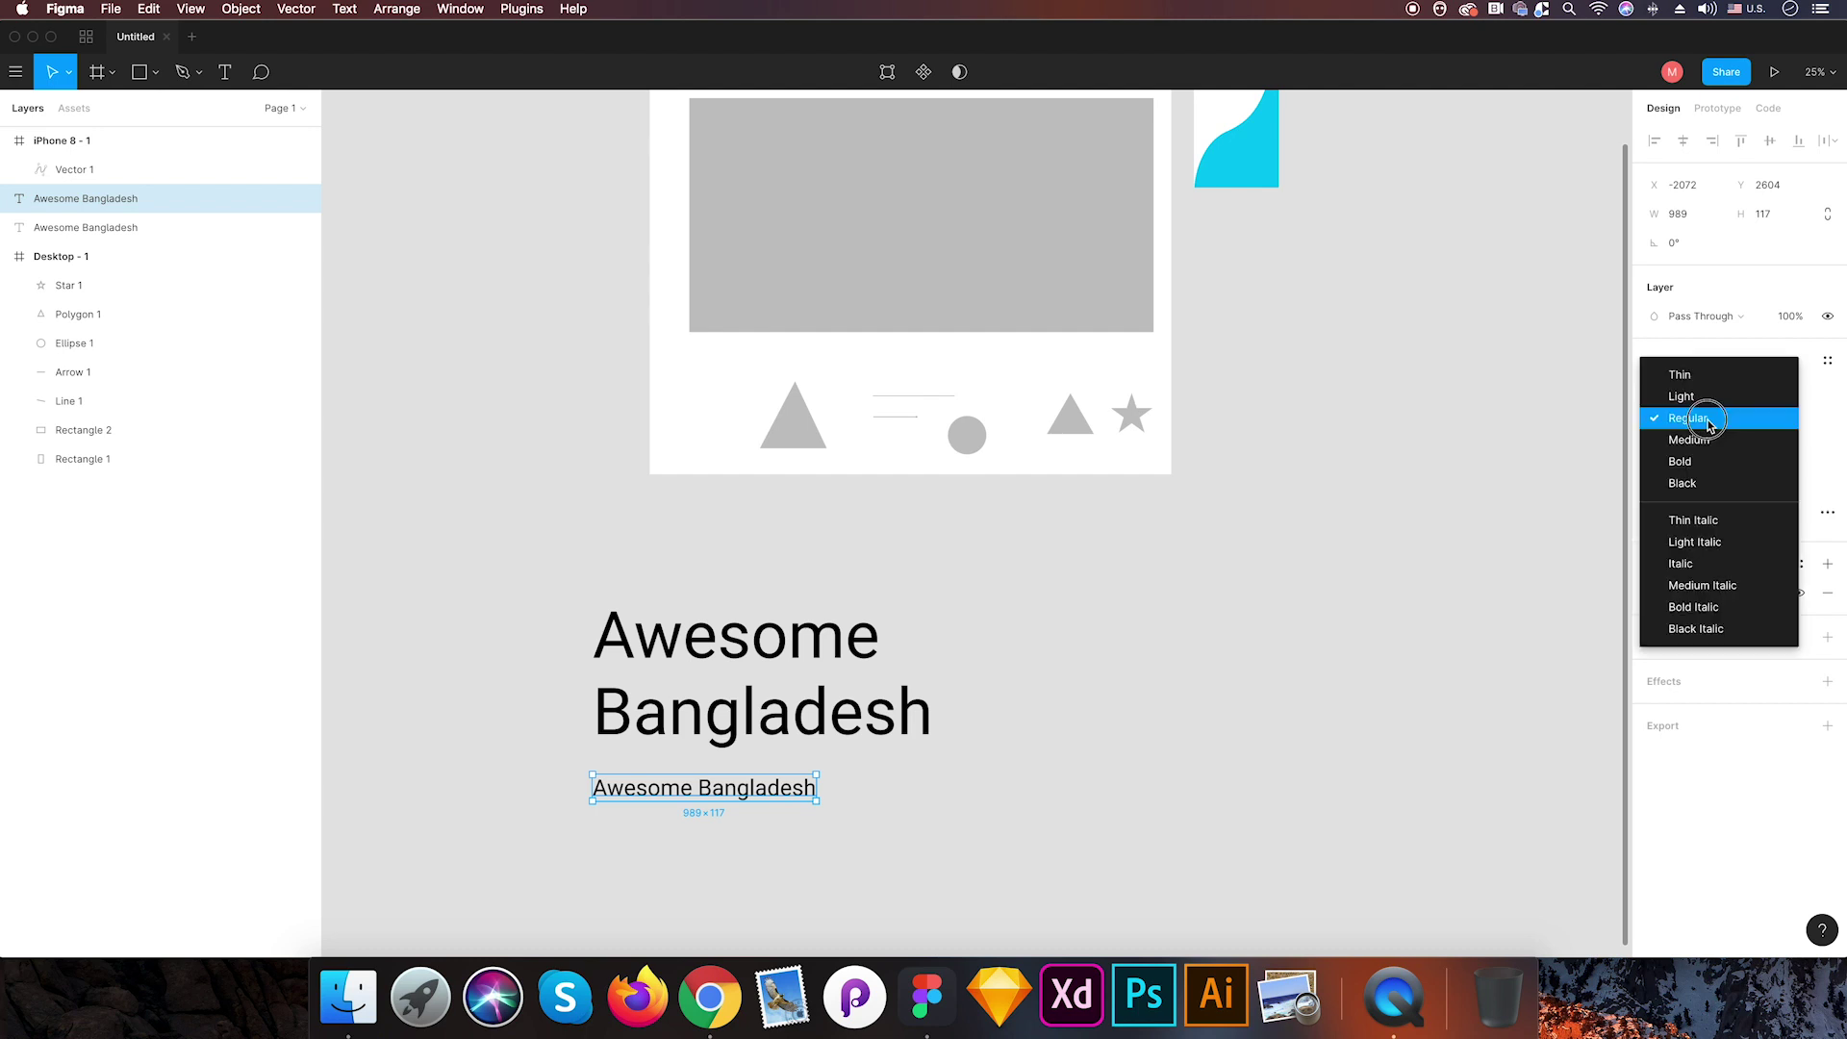
left_click(1698, 479)
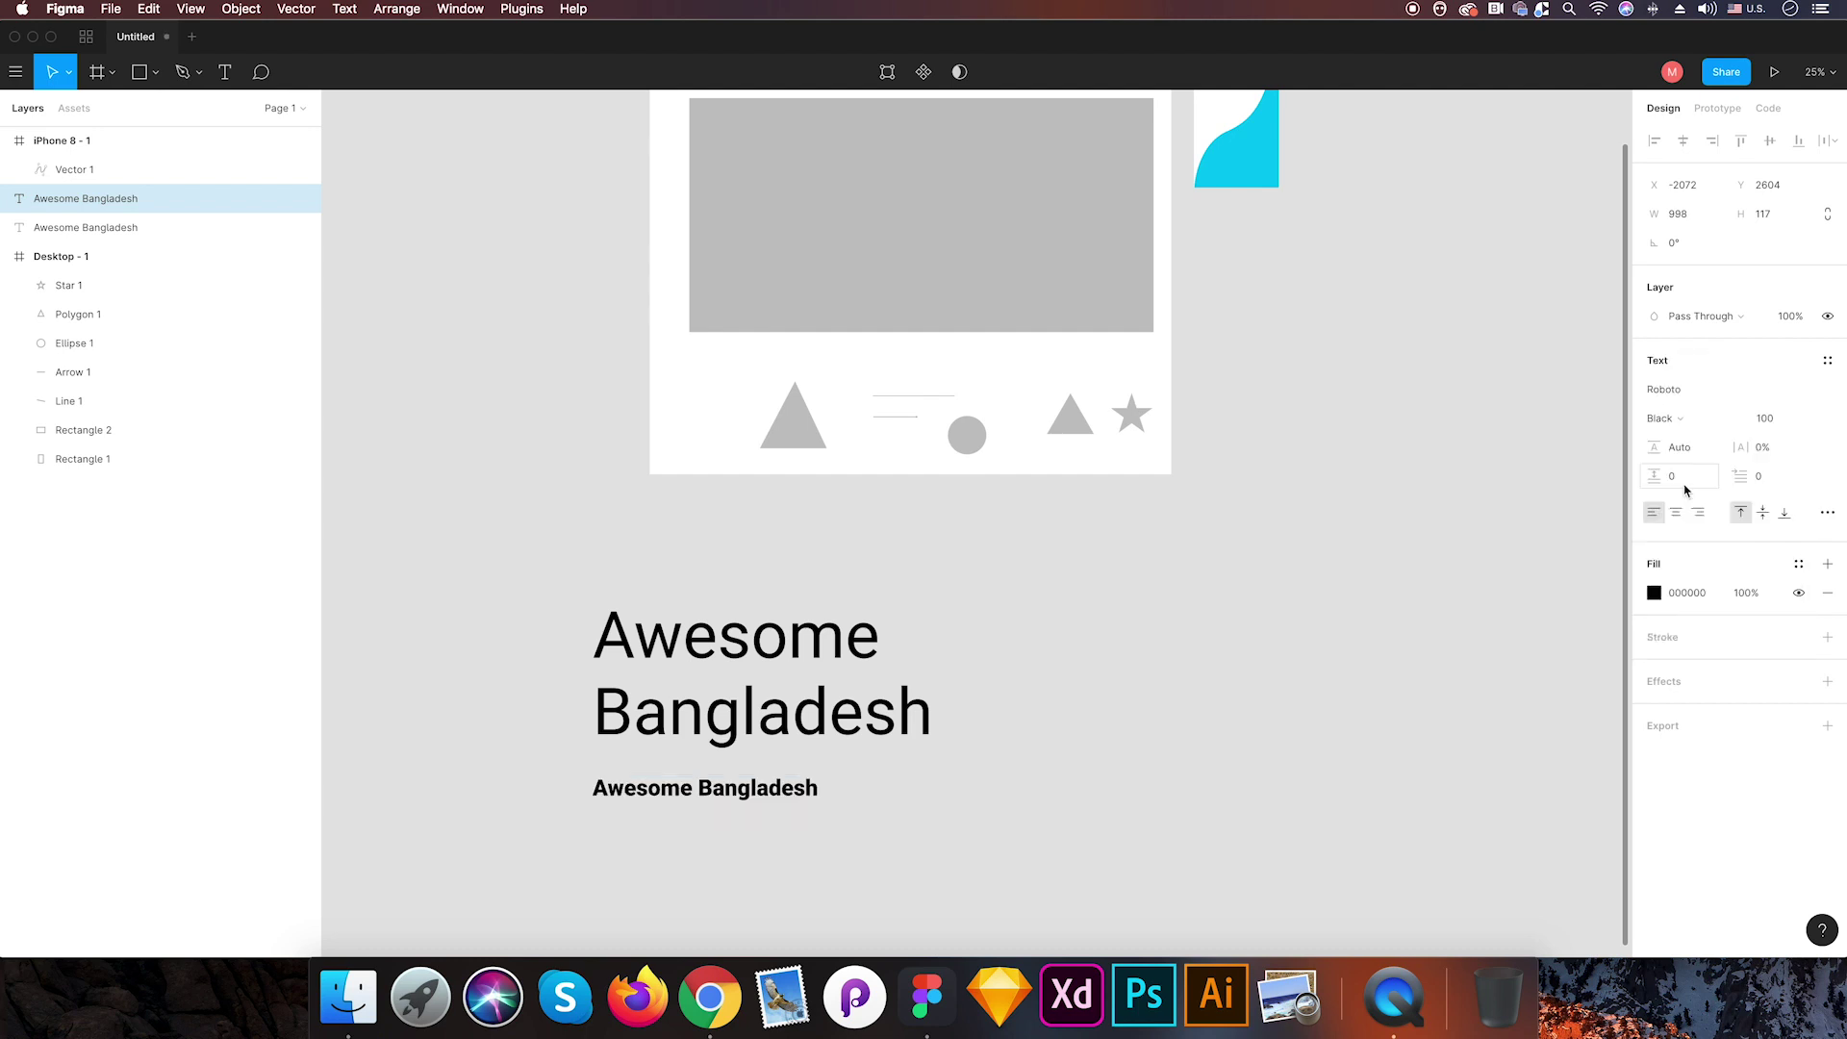
left_click(1774, 419)
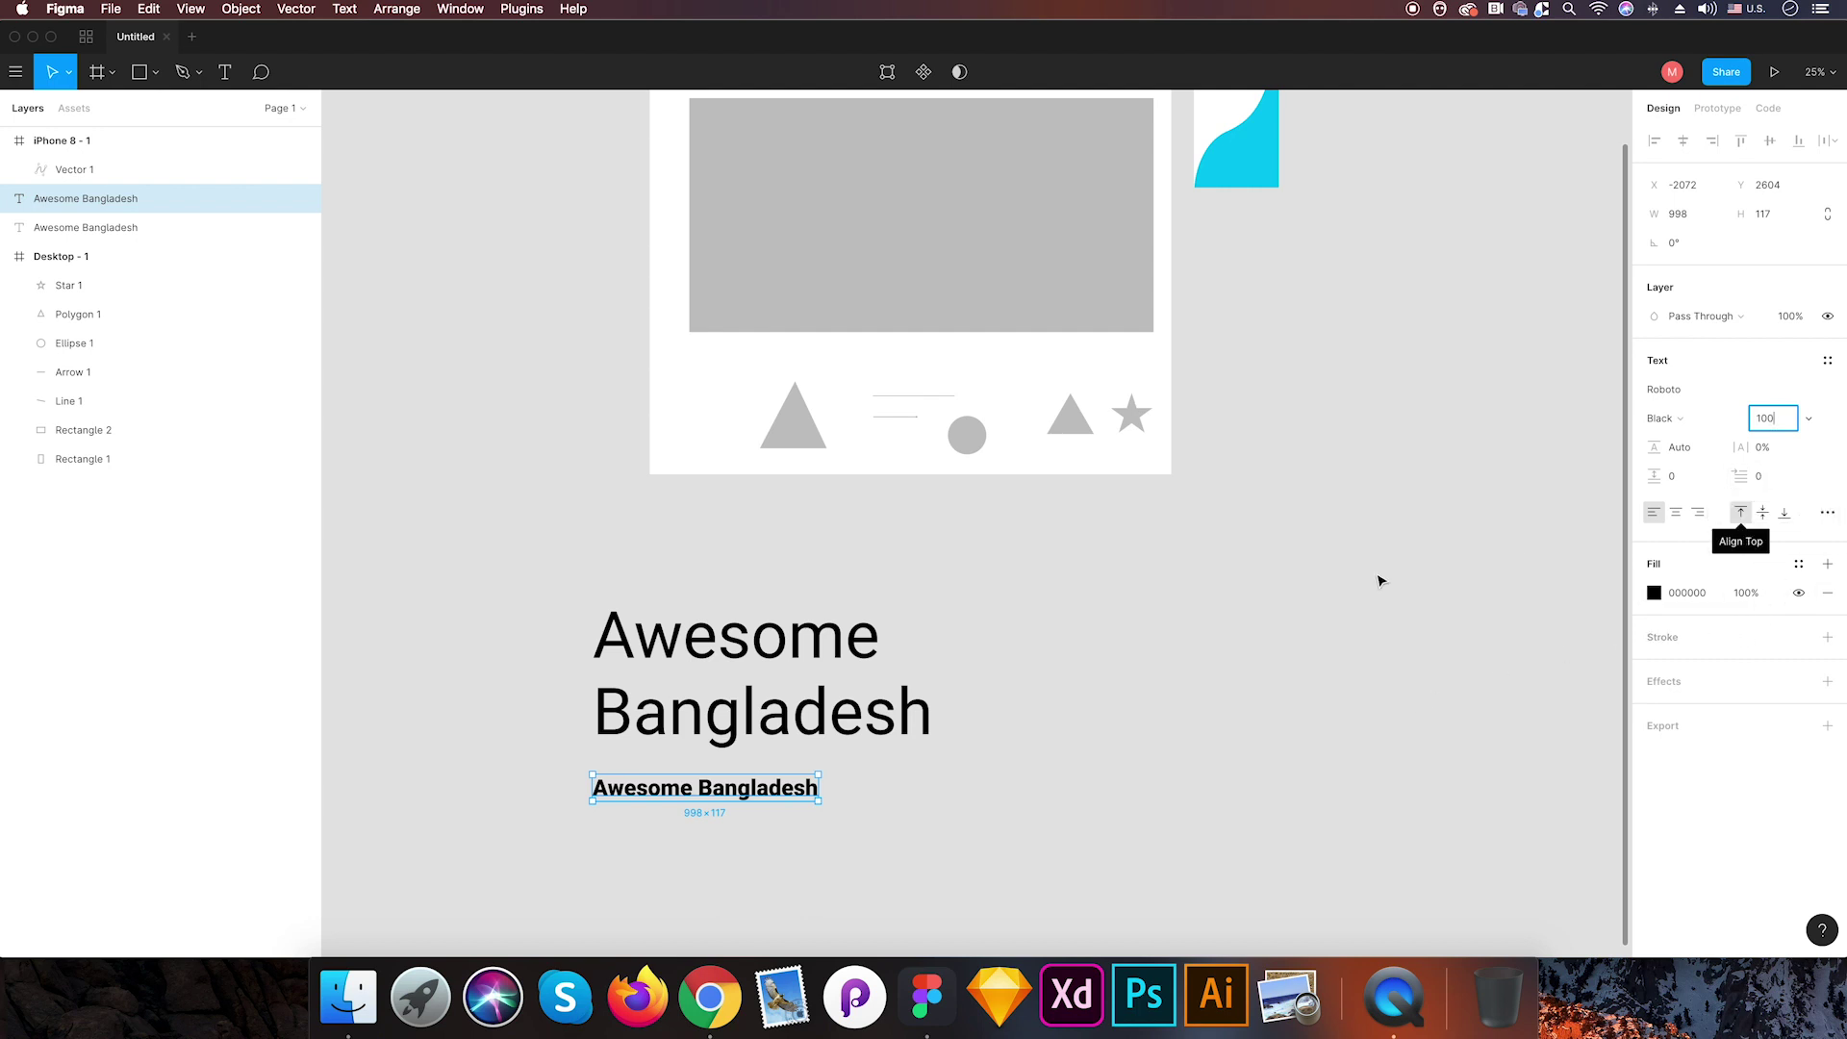
left_click(1344, 632)
- Select Rectangle 1, the large gray rectangle in the Desktop frame
scroll(1362, 631, "up", 3)
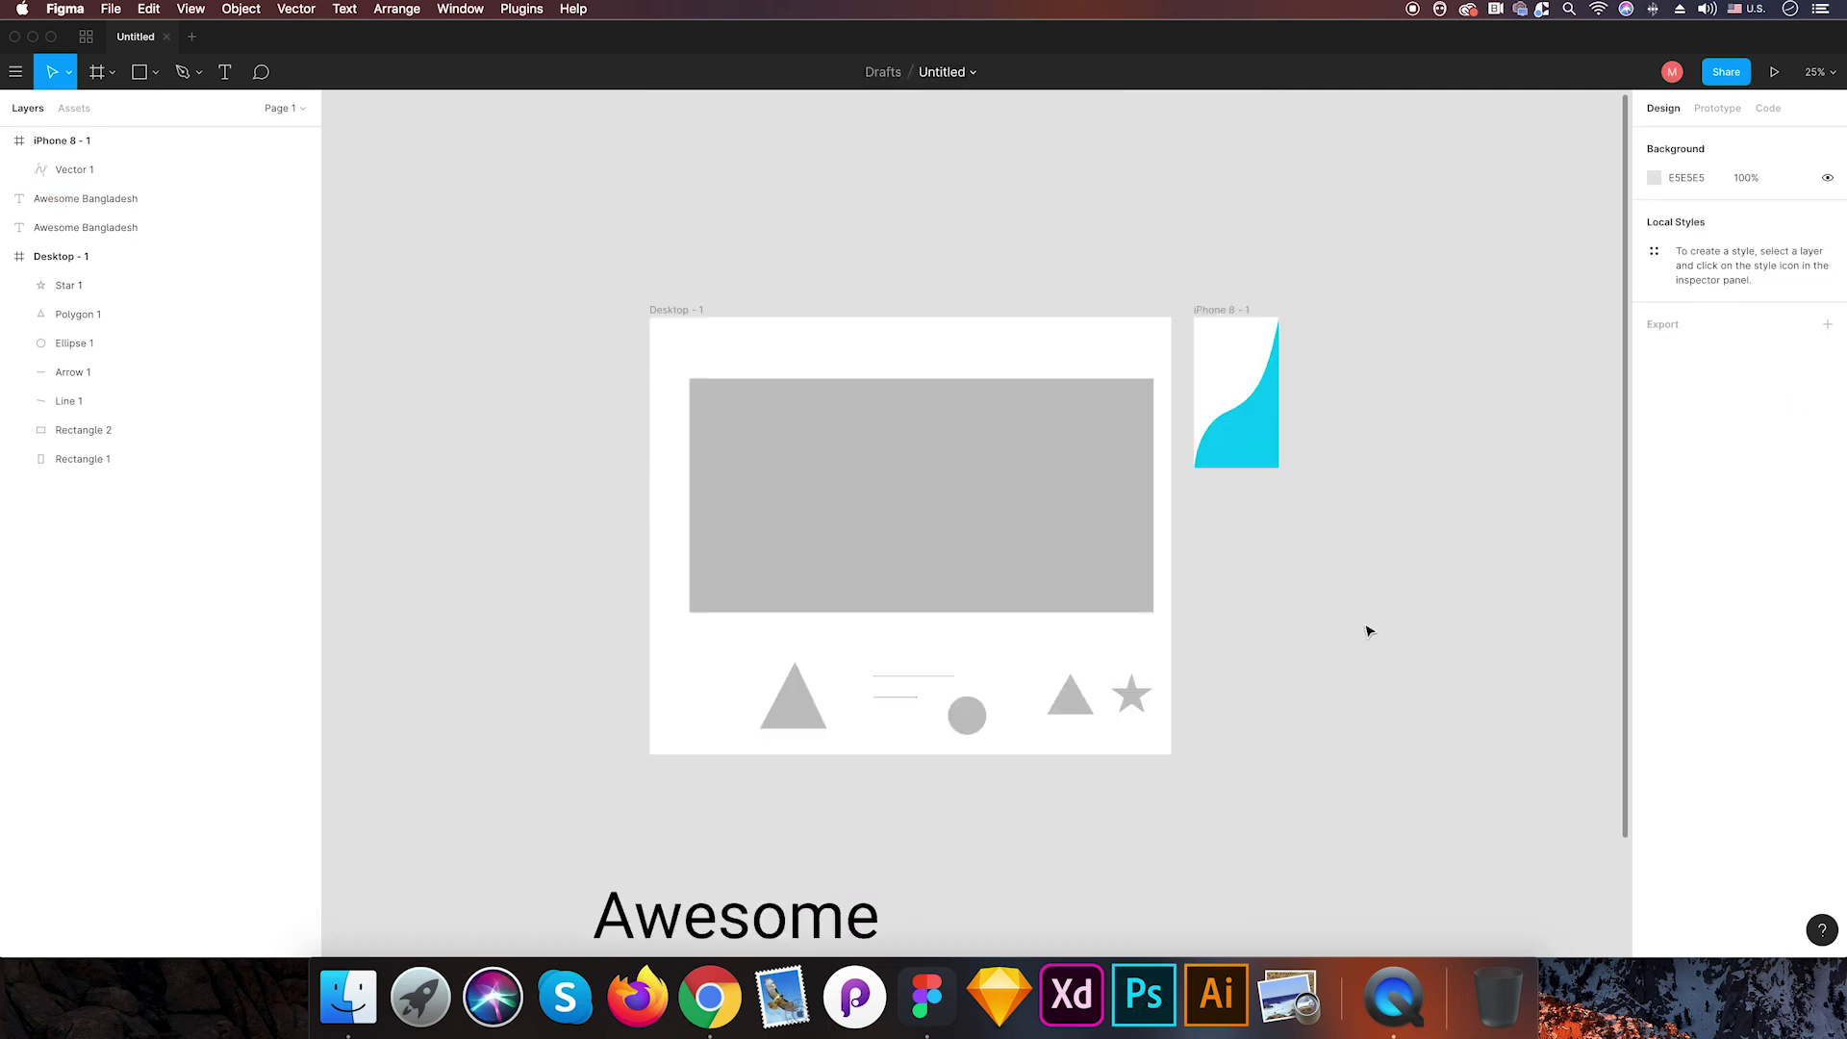
scroll(1342, 538, "down", 2)
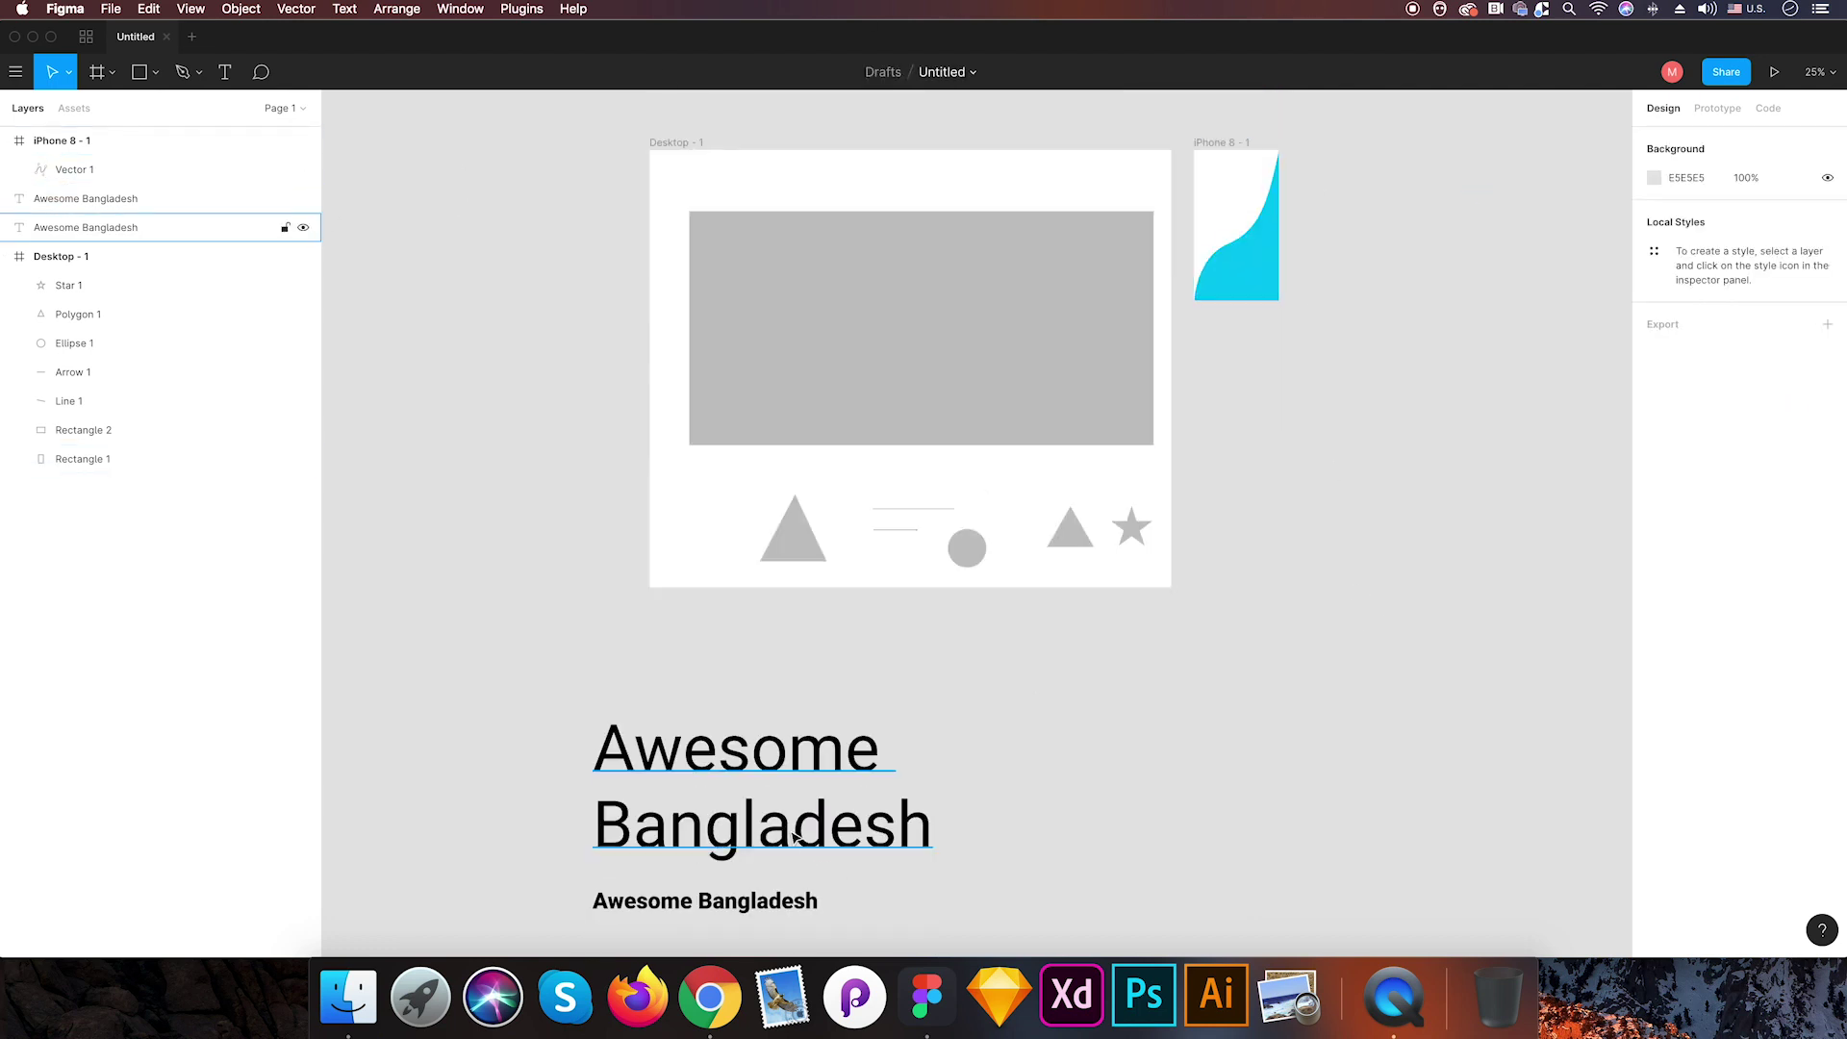
left_click(787, 355)
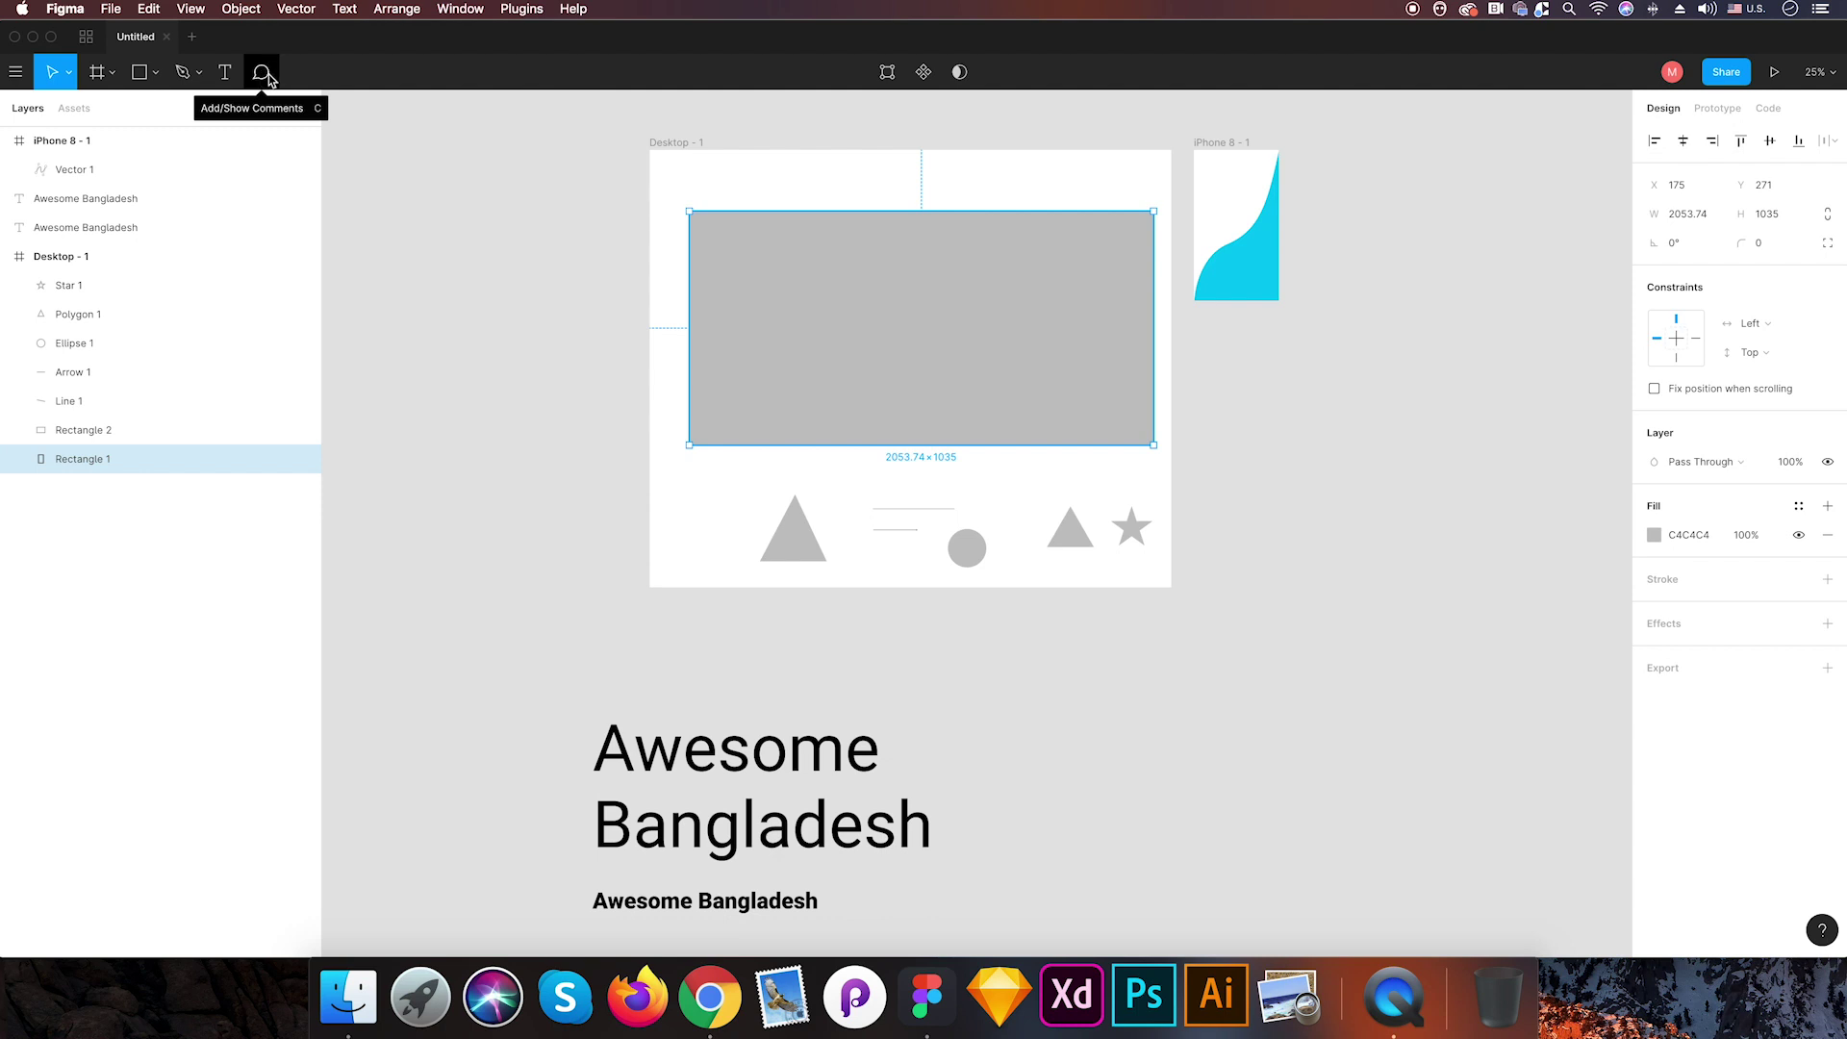
- Pin a comment reading 'Please use green!' in the Desktop frame and post it
left_click(262, 74)
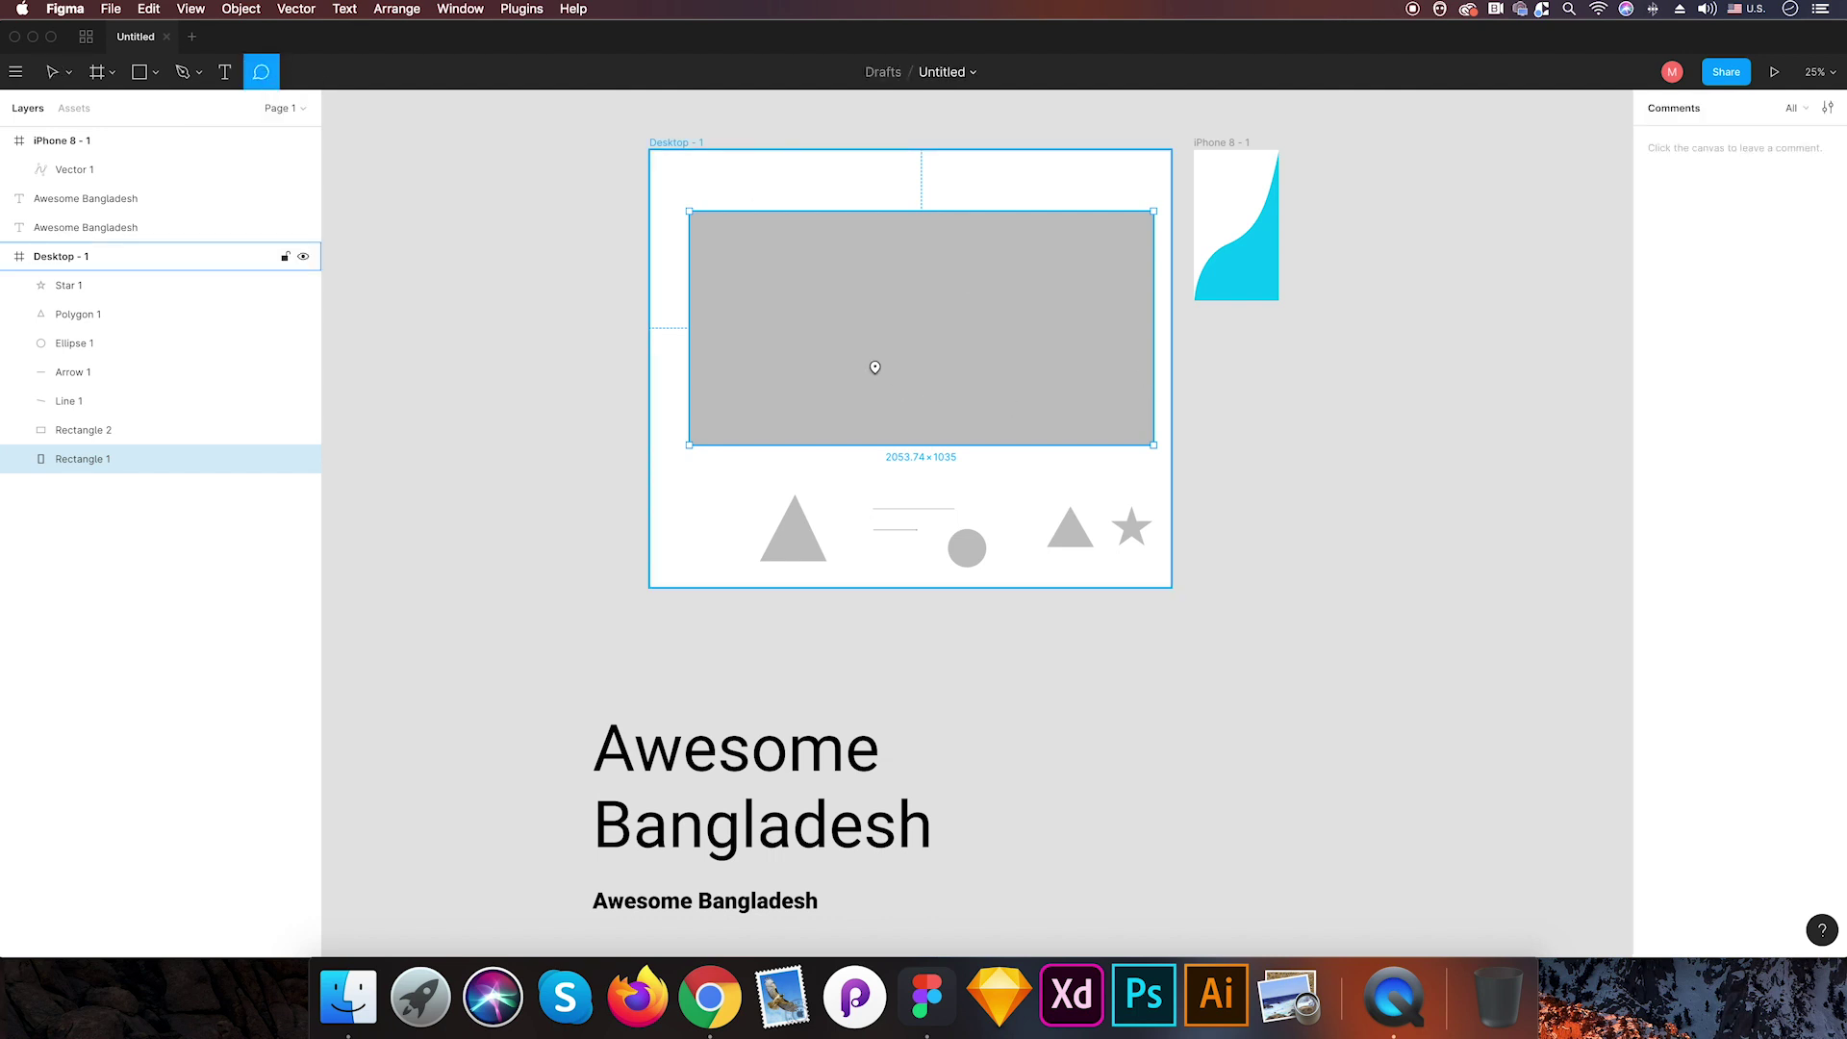
left_click(692, 503)
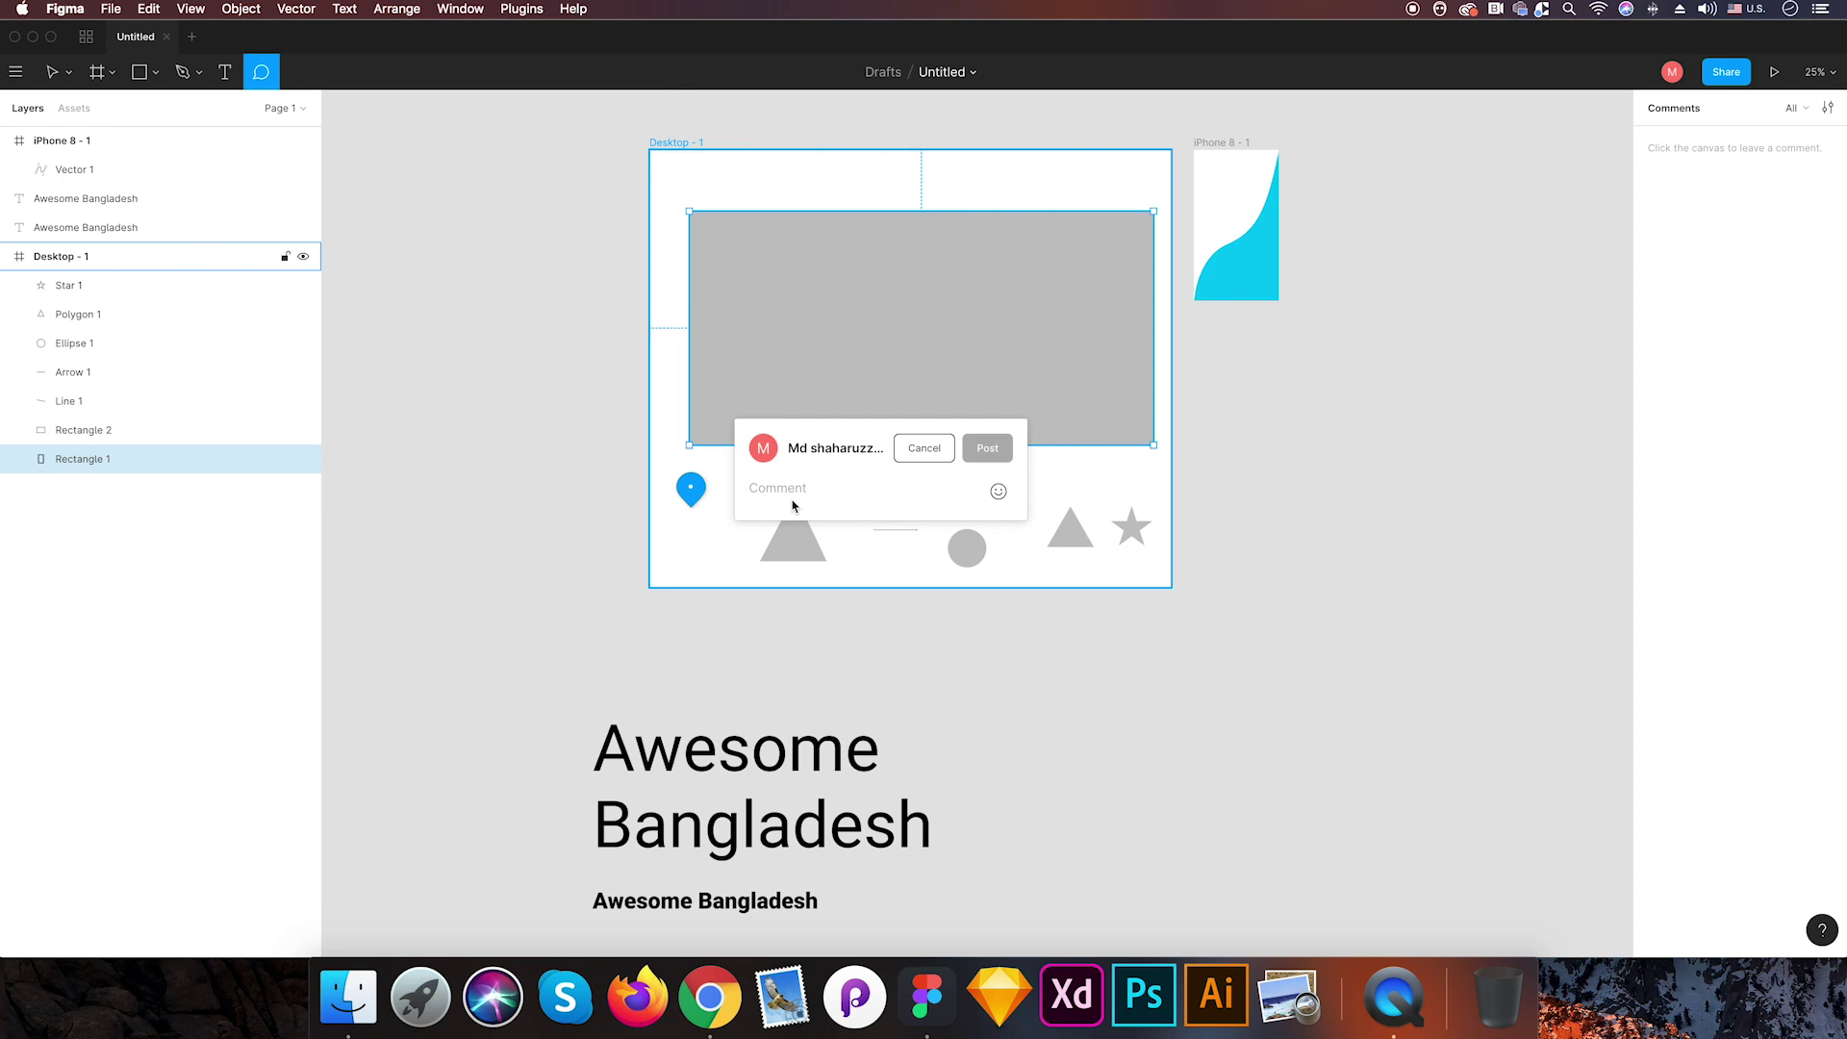
type("Please use green!")
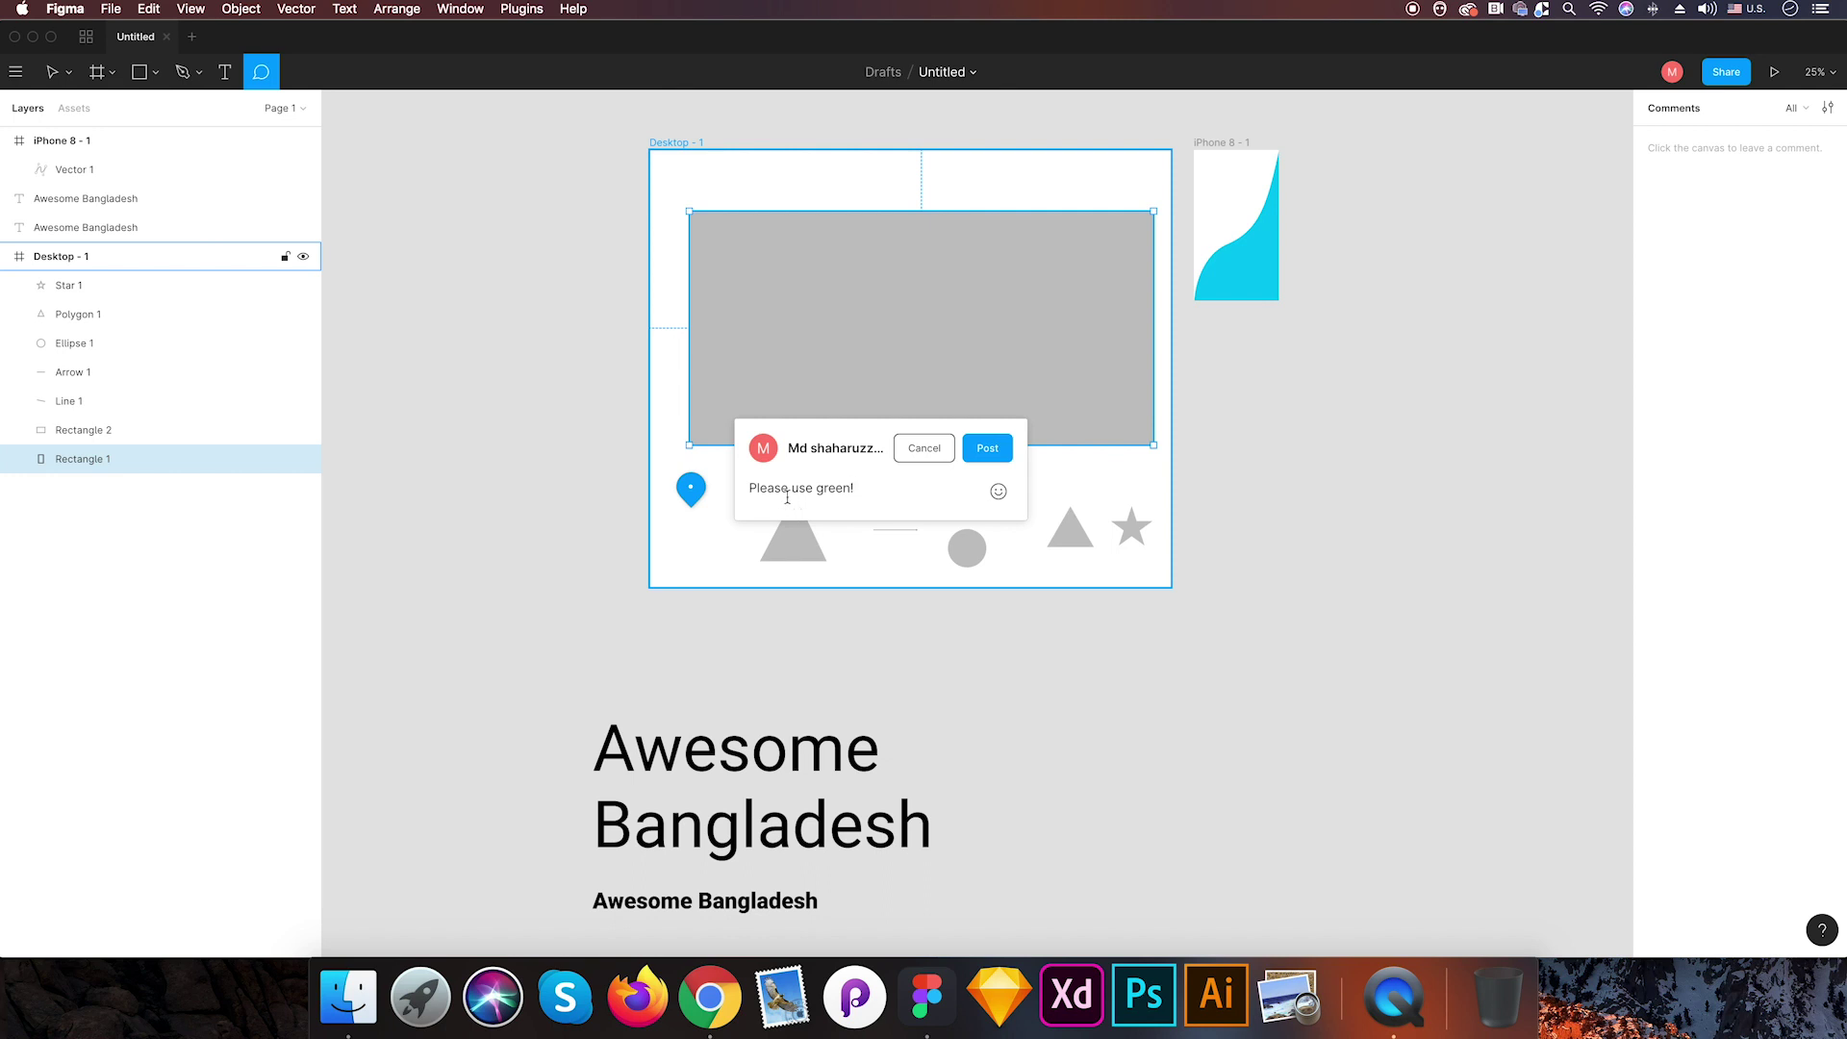
left_click(991, 461)
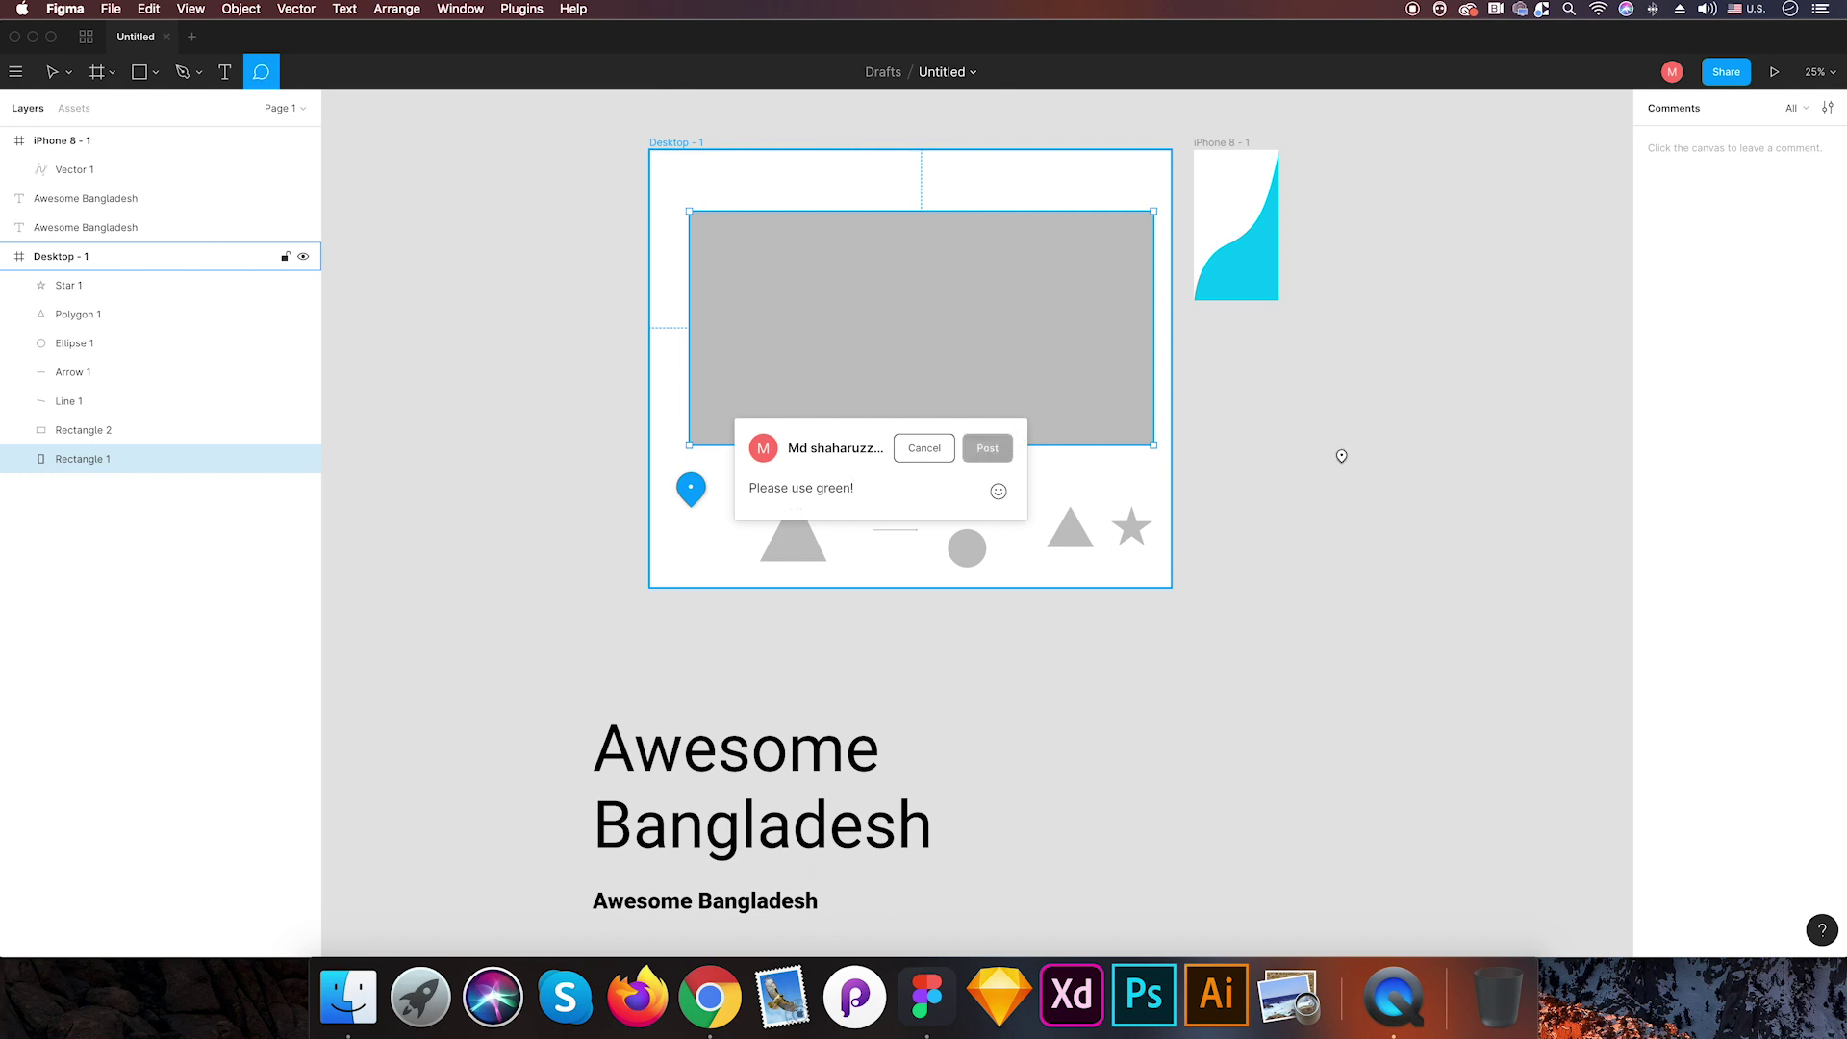